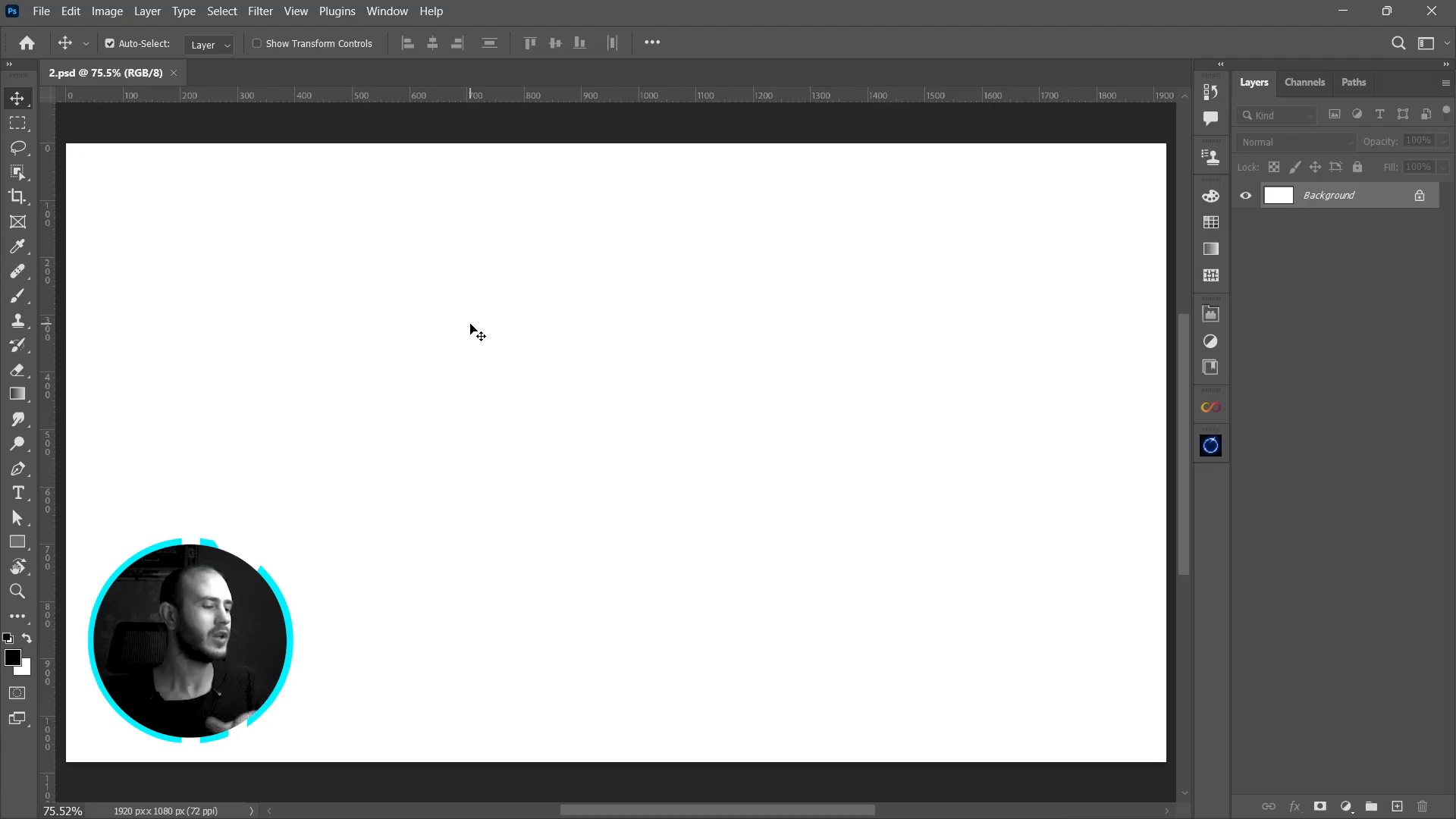
- Draw a black square about 680 px wide on the canvas with the Rectangle tool in Shape mode
key(u)
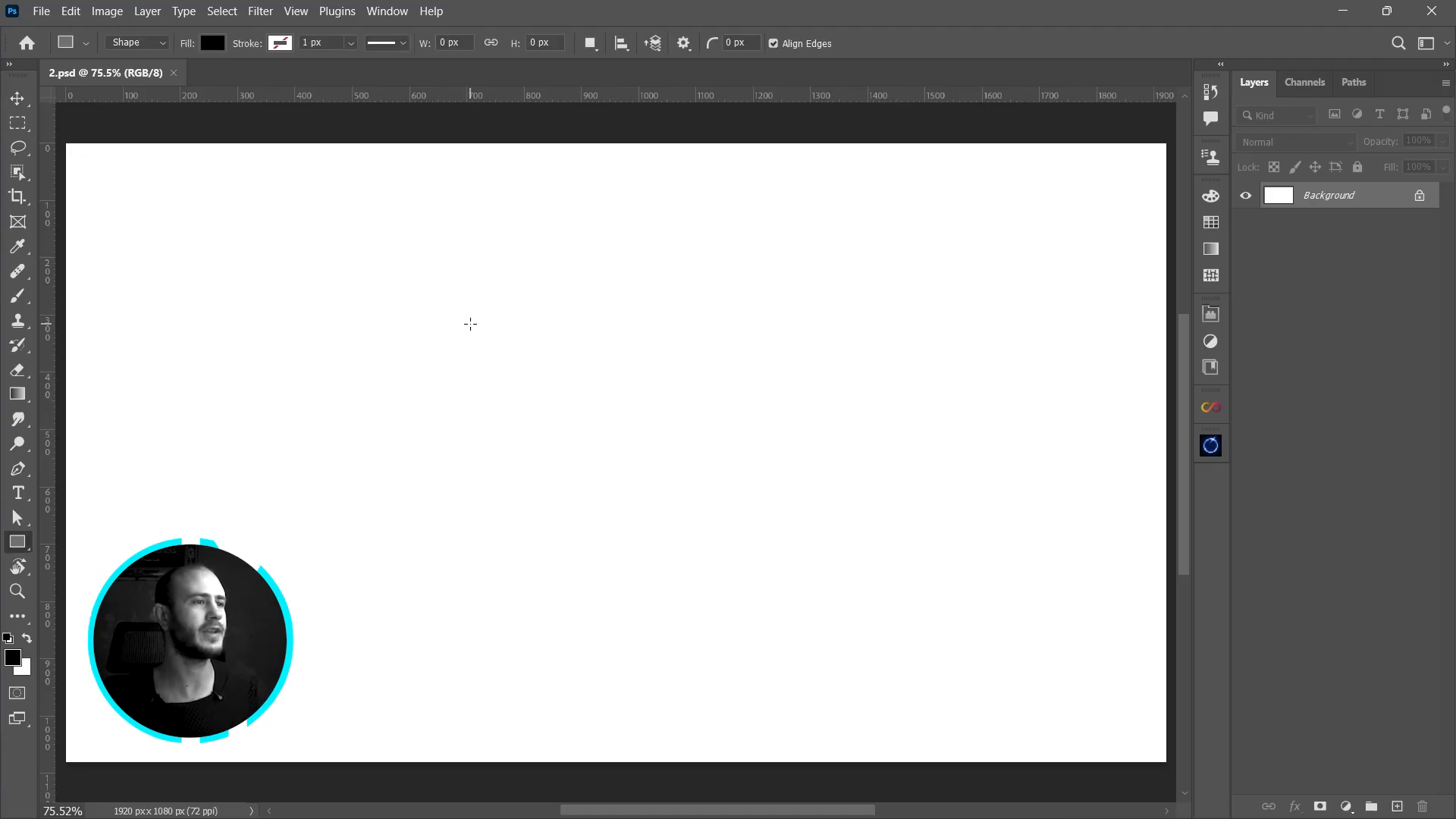
right_click(29, 551)
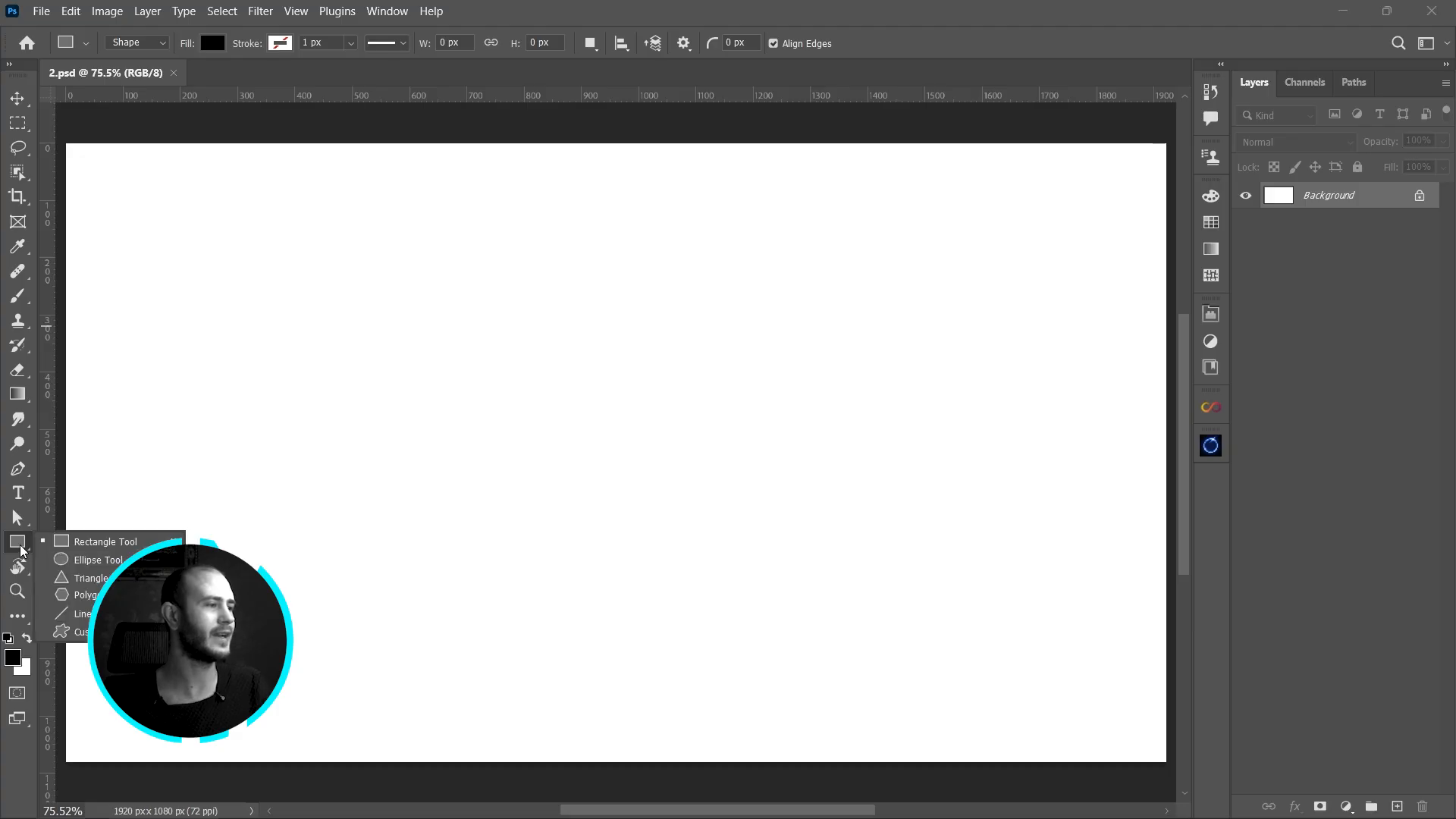
click(78, 543)
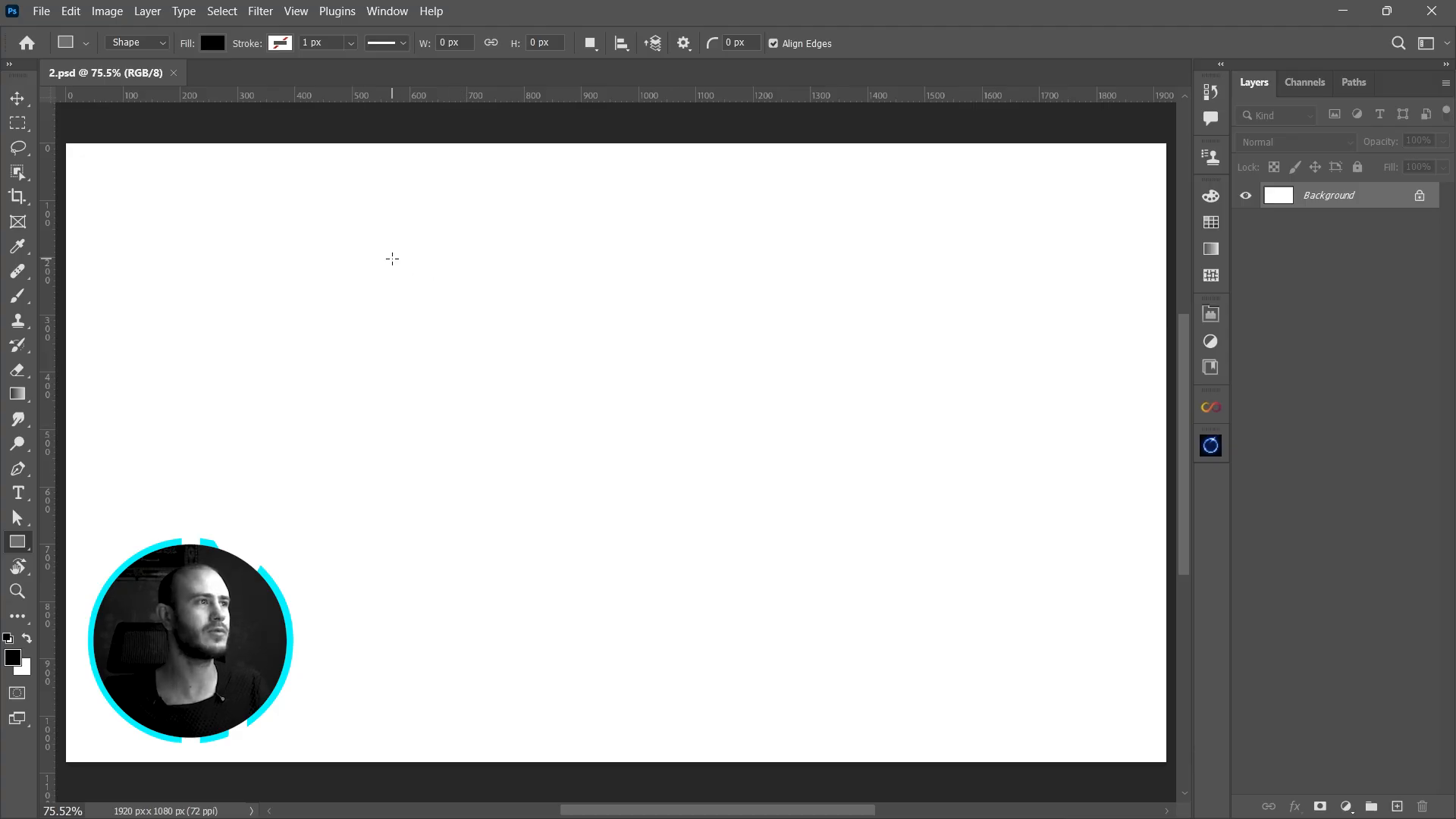
drag(391, 259, 904, 600)
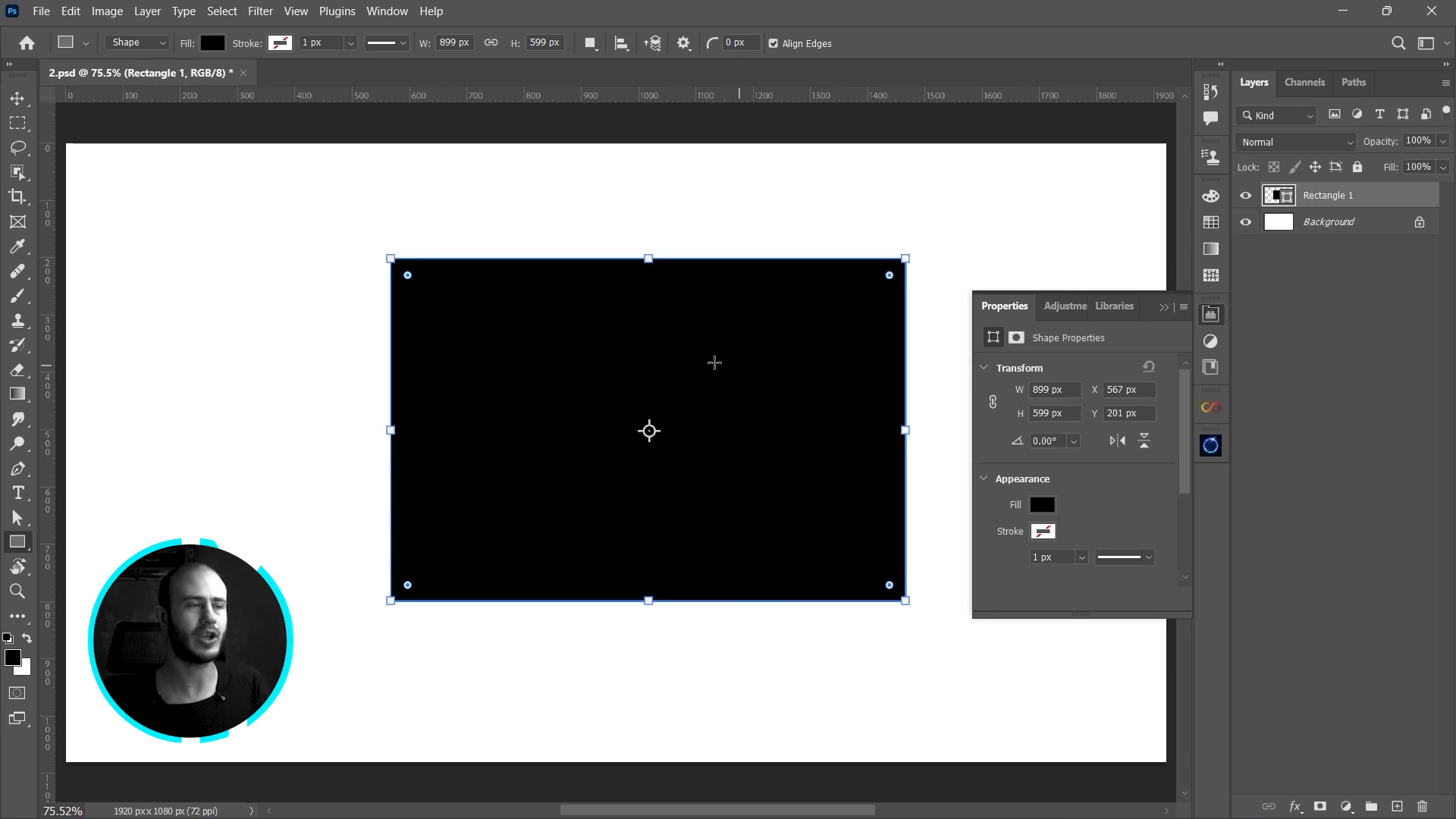
key(ctrl+z)
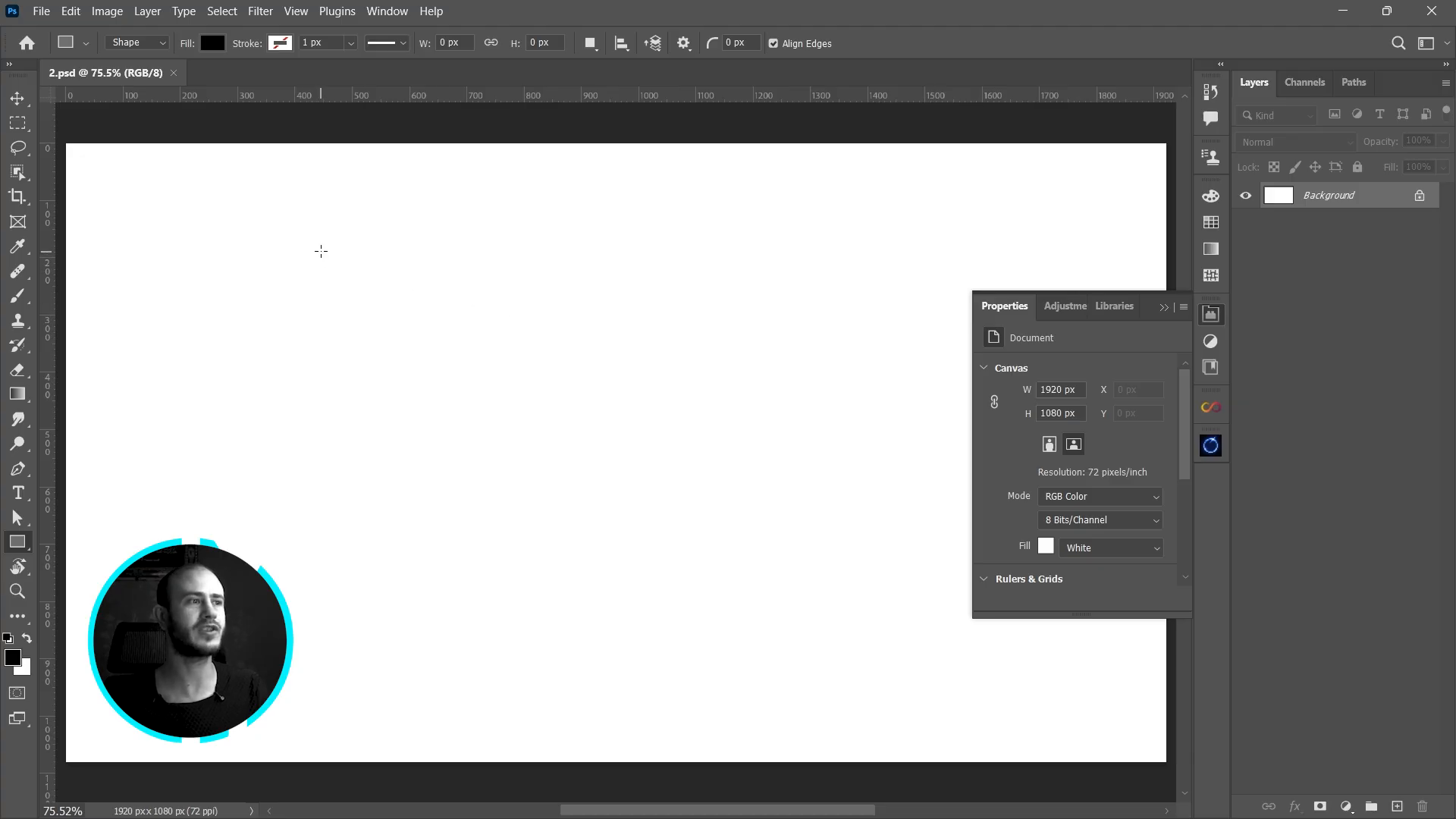
drag(320, 251, 696, 568)
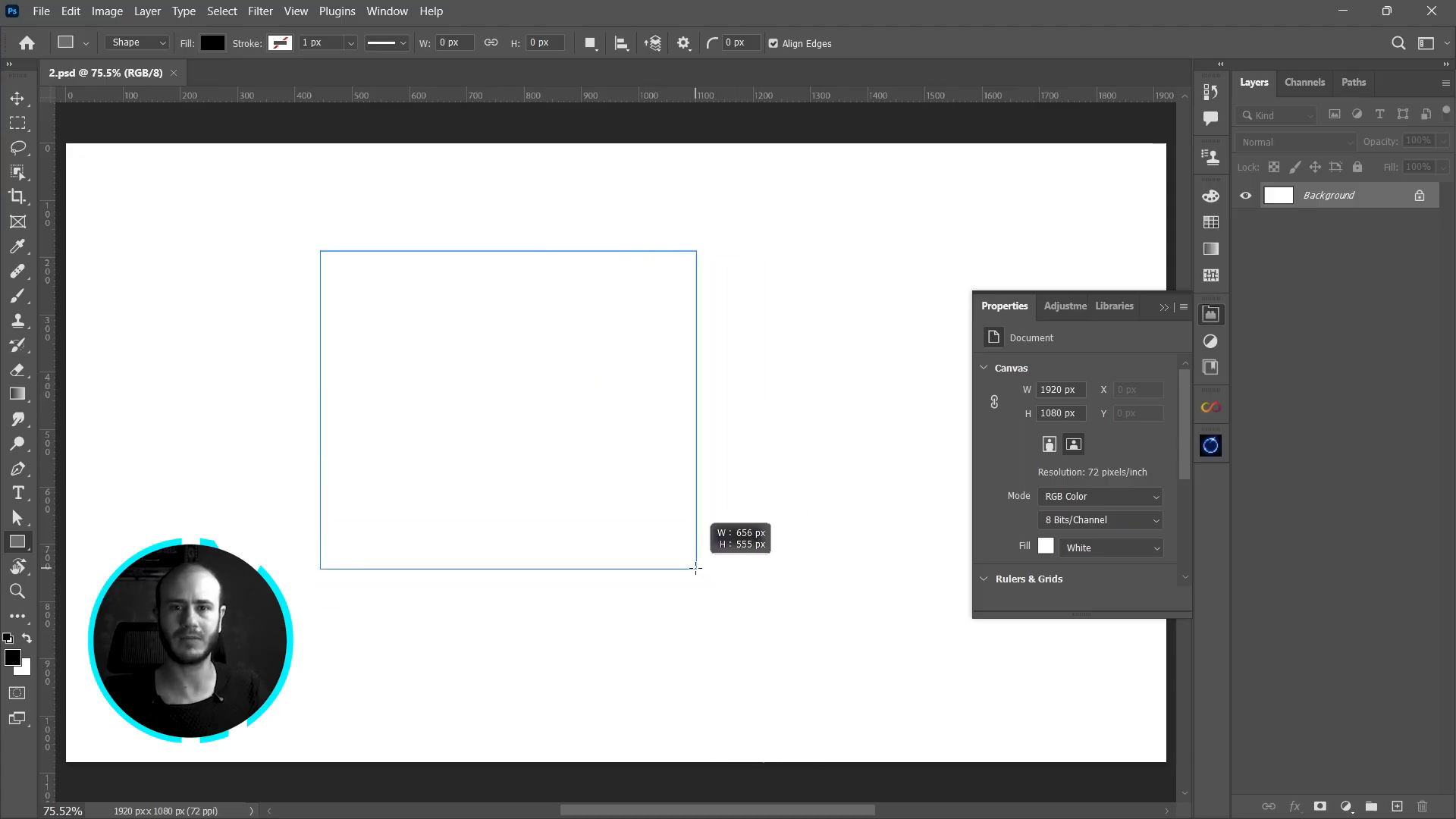
drag(695, 568, 740, 639)
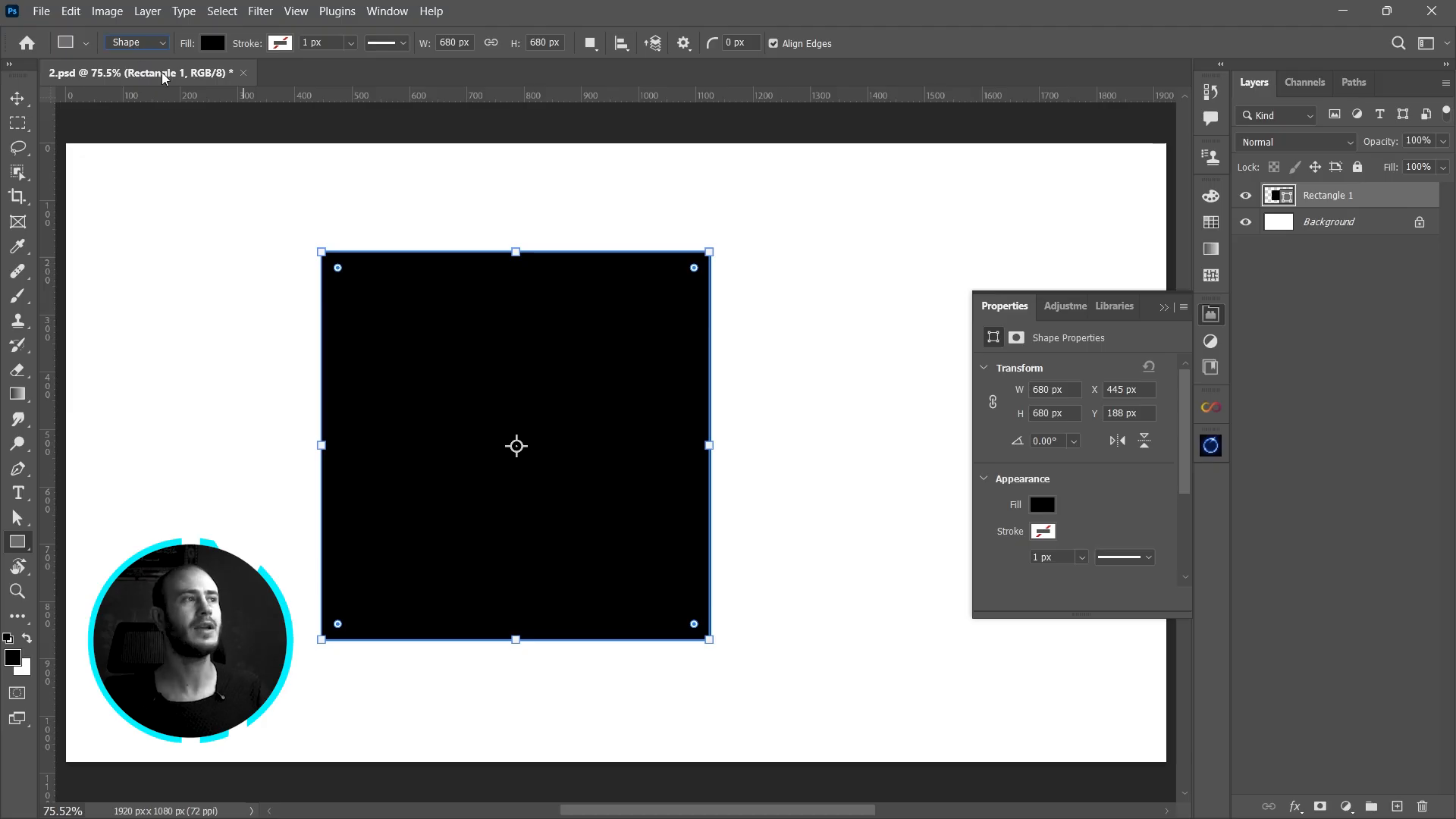
- Draw a rectangular path about 593 × 216 px overlapping the square's right edge and convert it to a selection
click(150, 44)
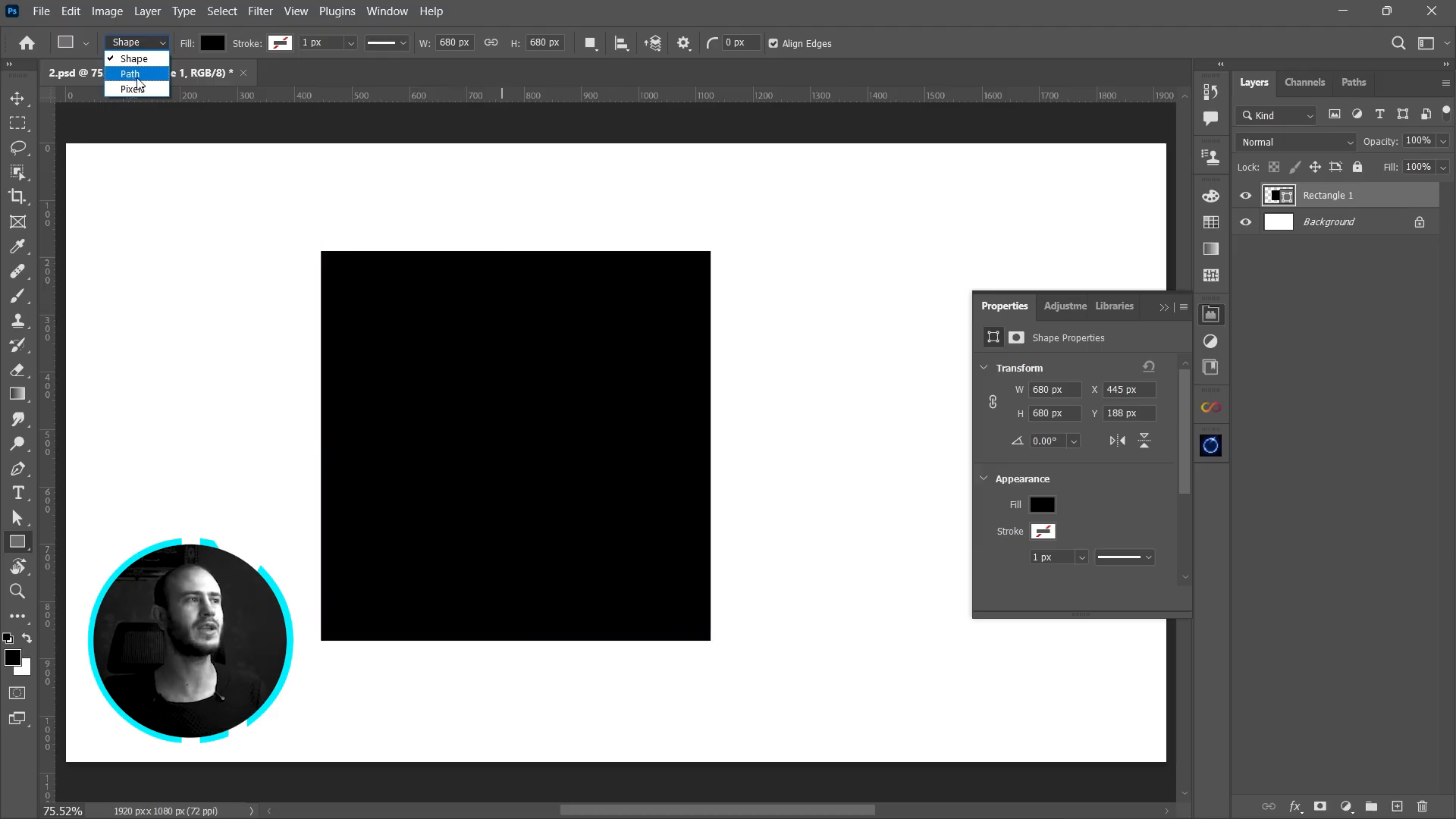
click(137, 78)
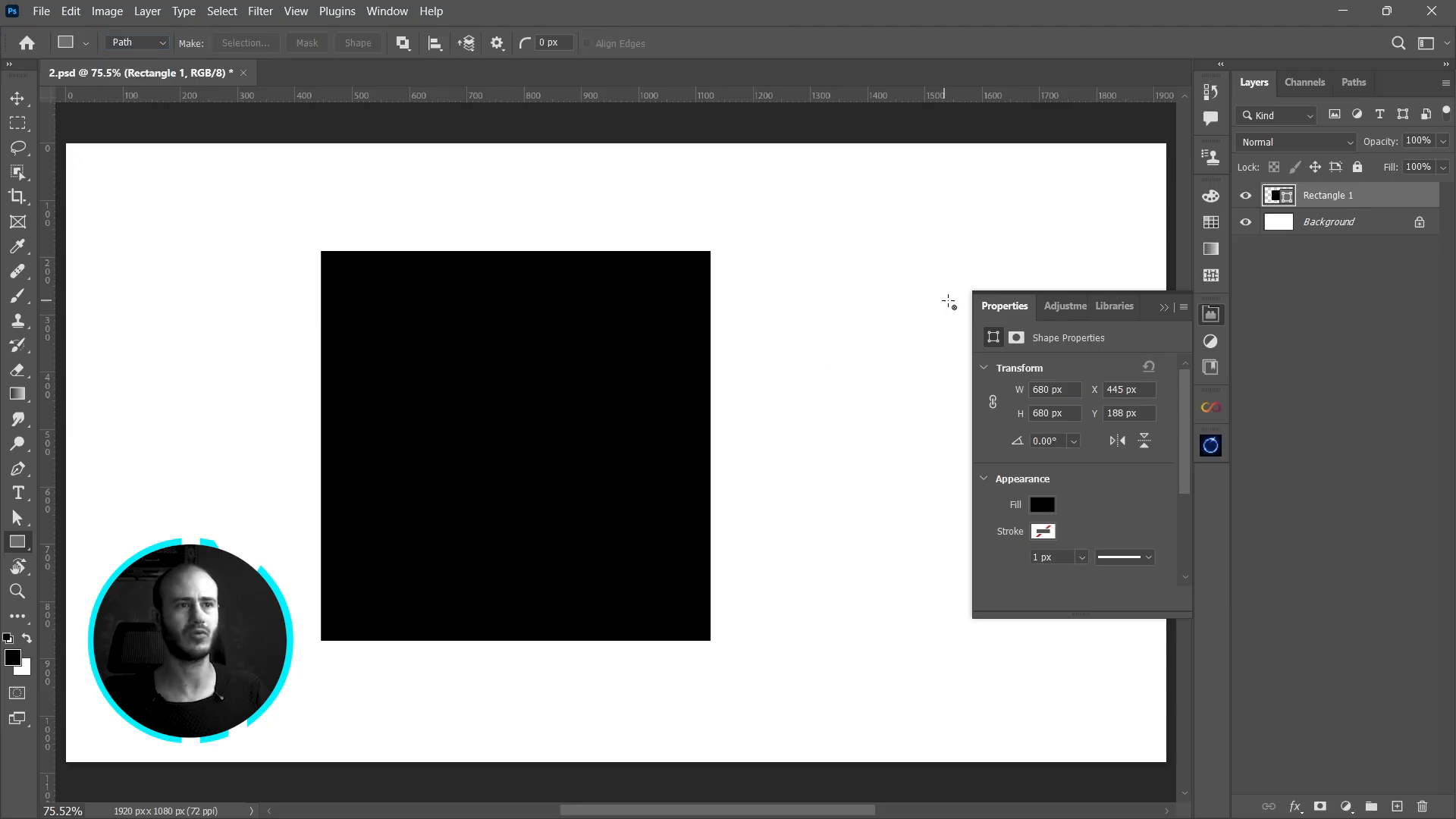
drag(929, 327, 590, 451)
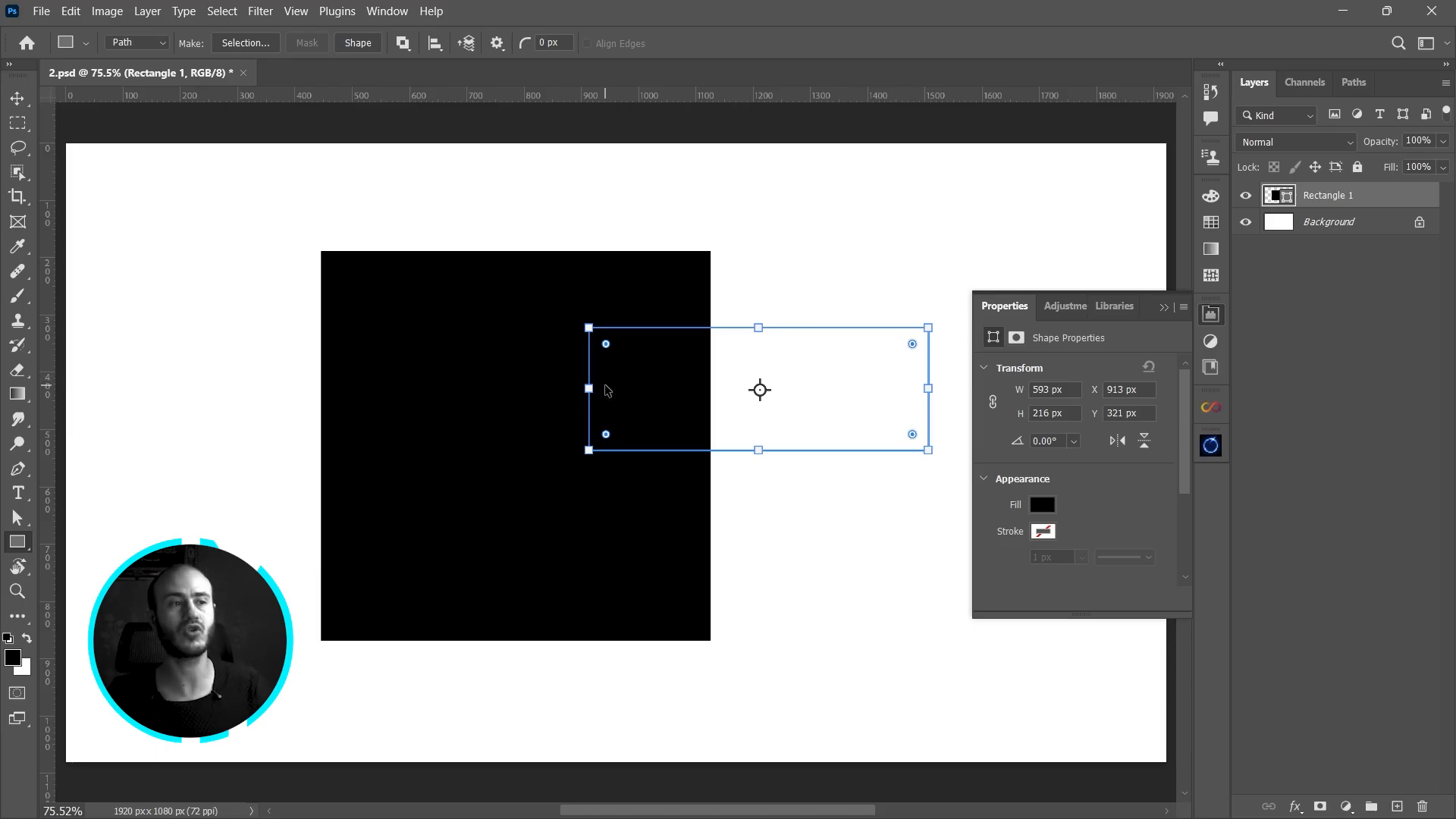
key(ctrl+Return)
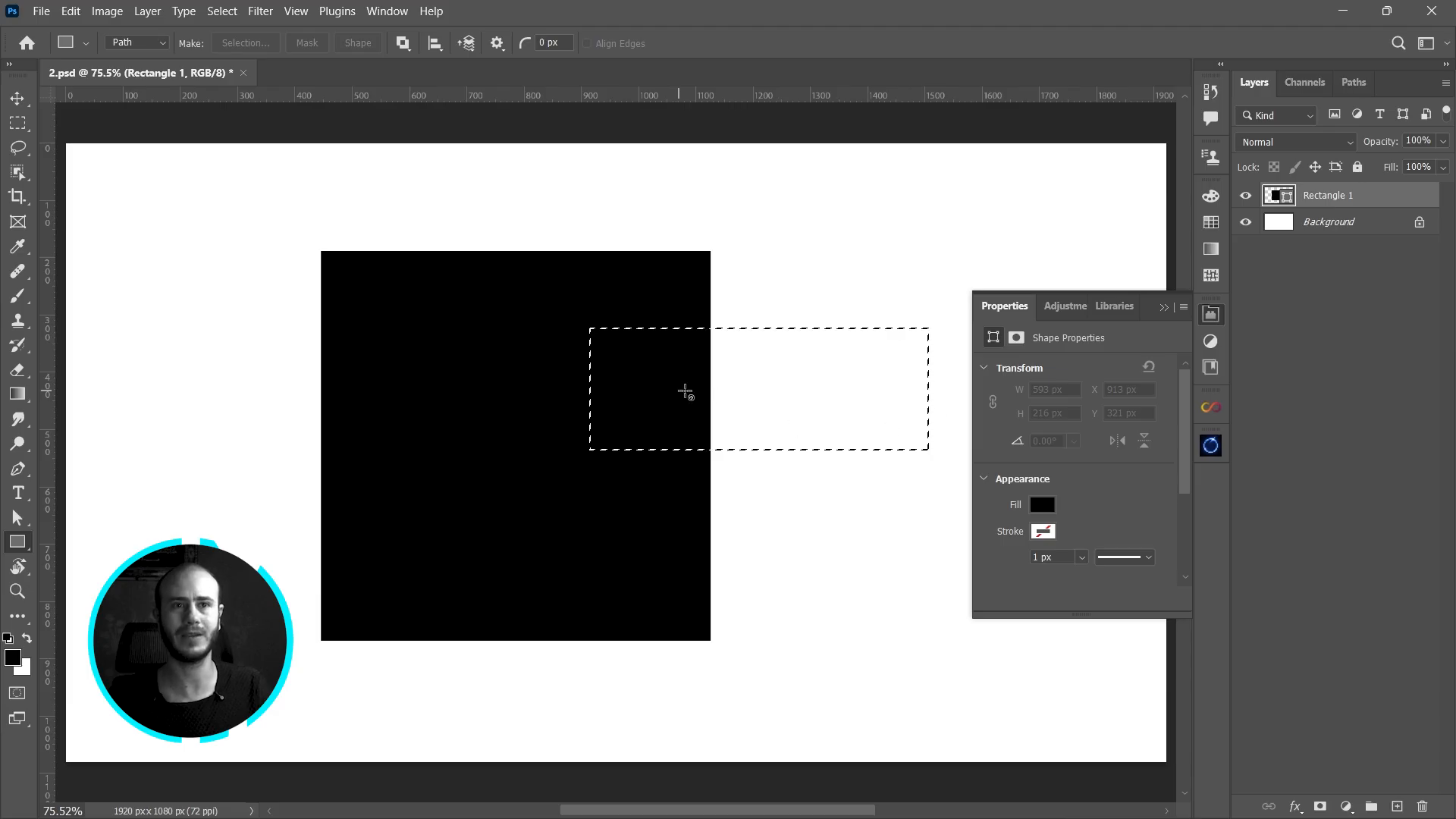
- Add a layer mask to the square from the selection and invert the mask twice
click(1320, 806)
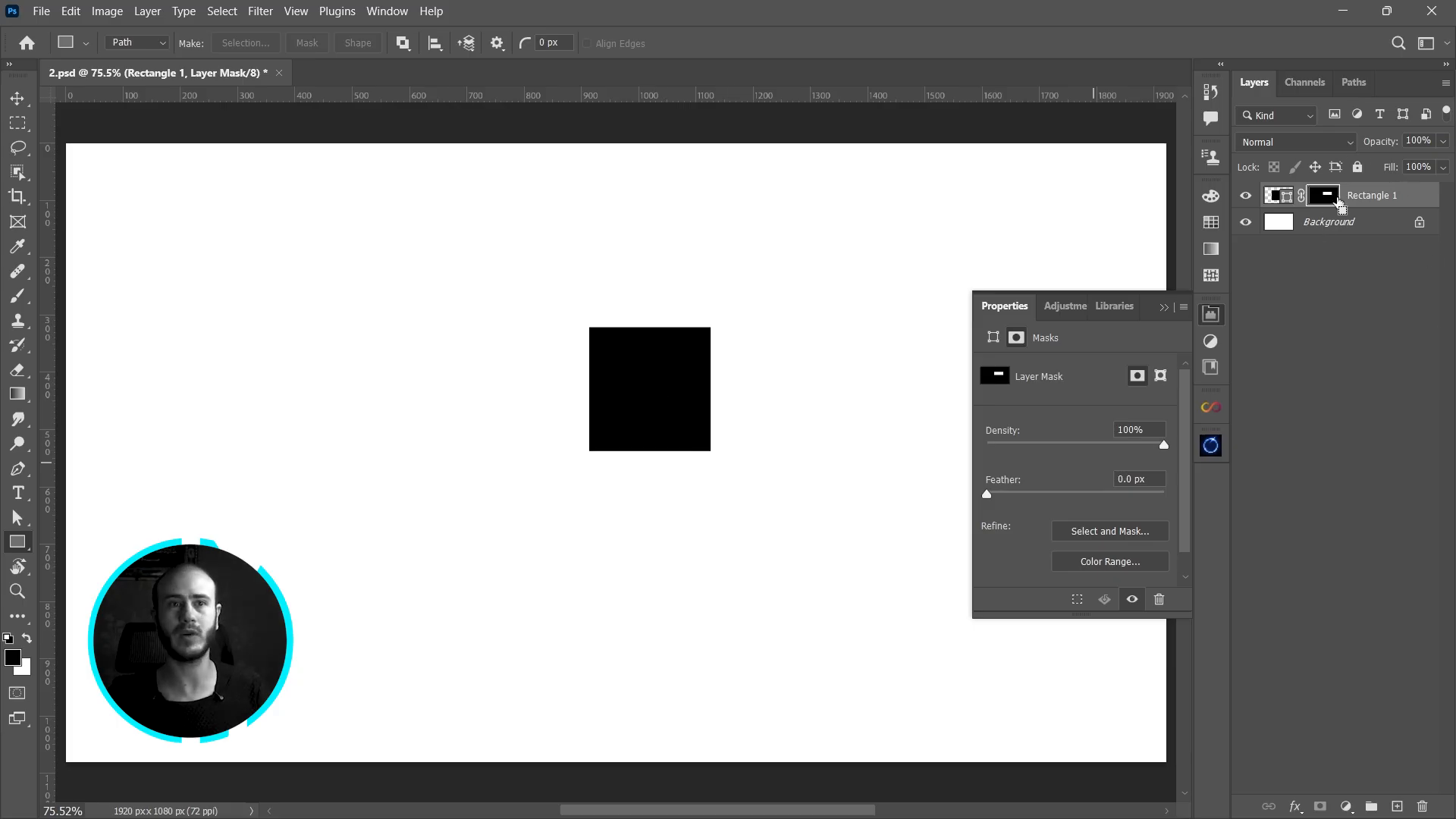
key(ctrl+i)
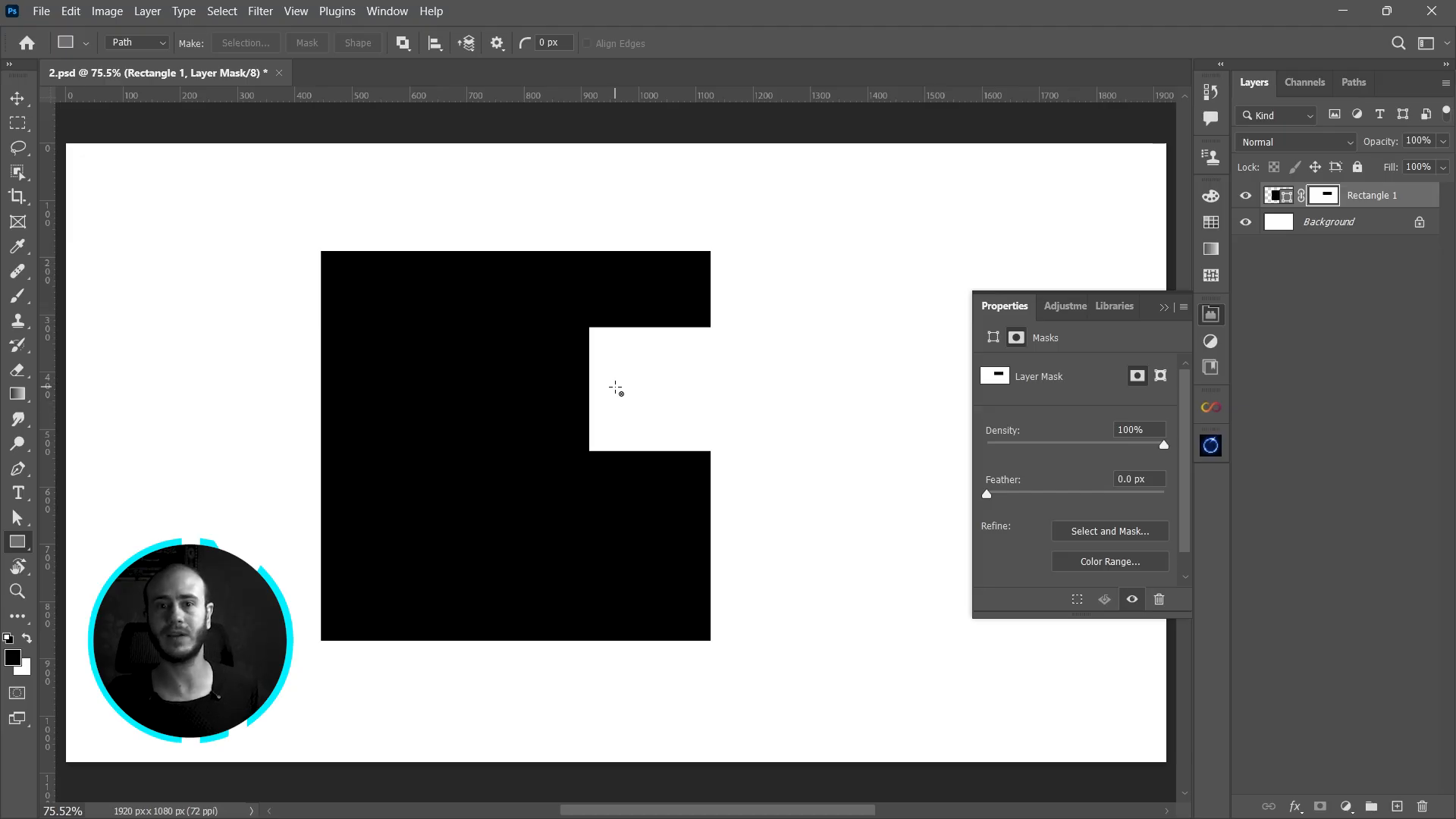
key(ctrl+i)
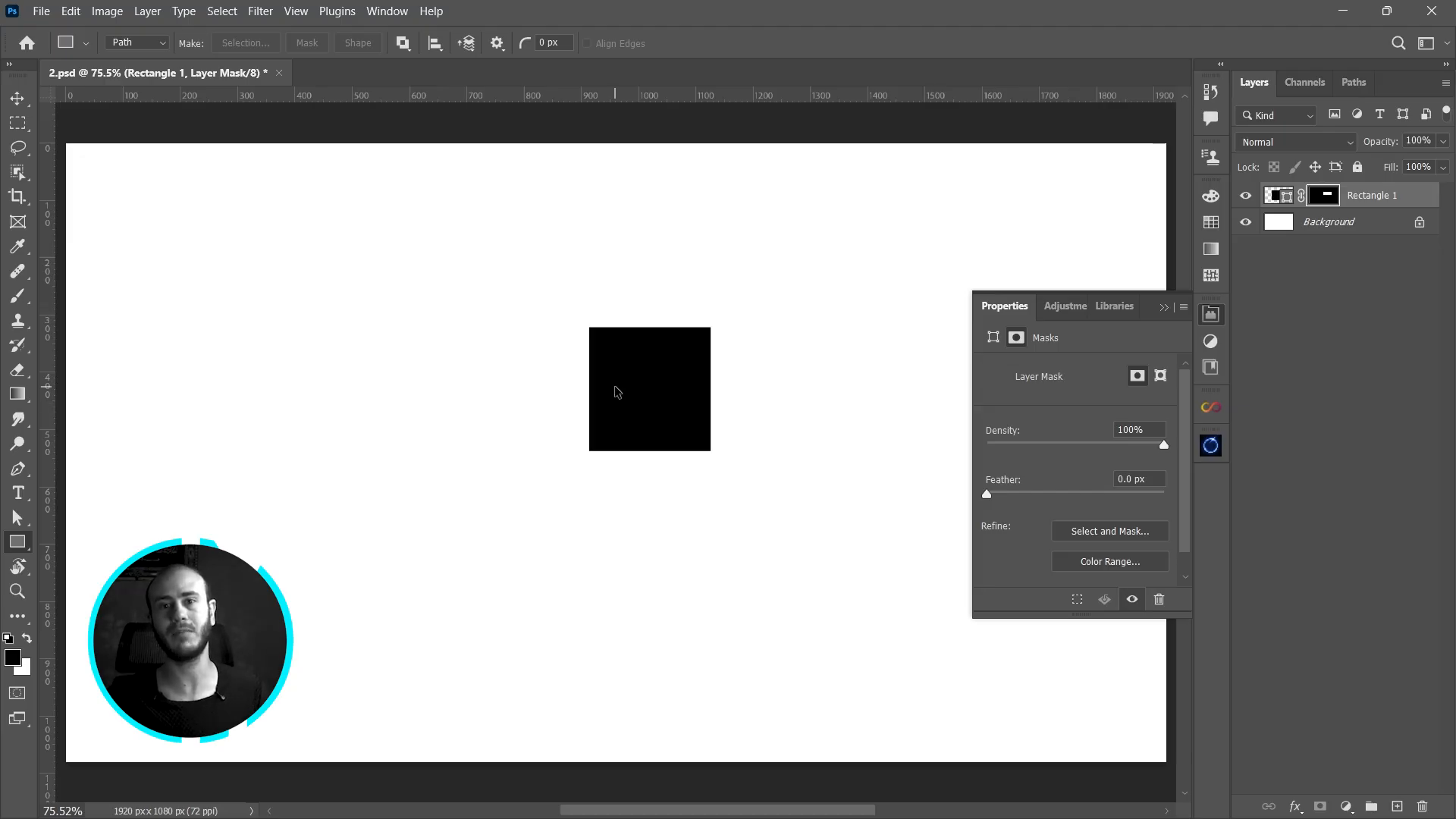
- Undo the layer mask, the selection and the rectangular path
key(ctrl+z)
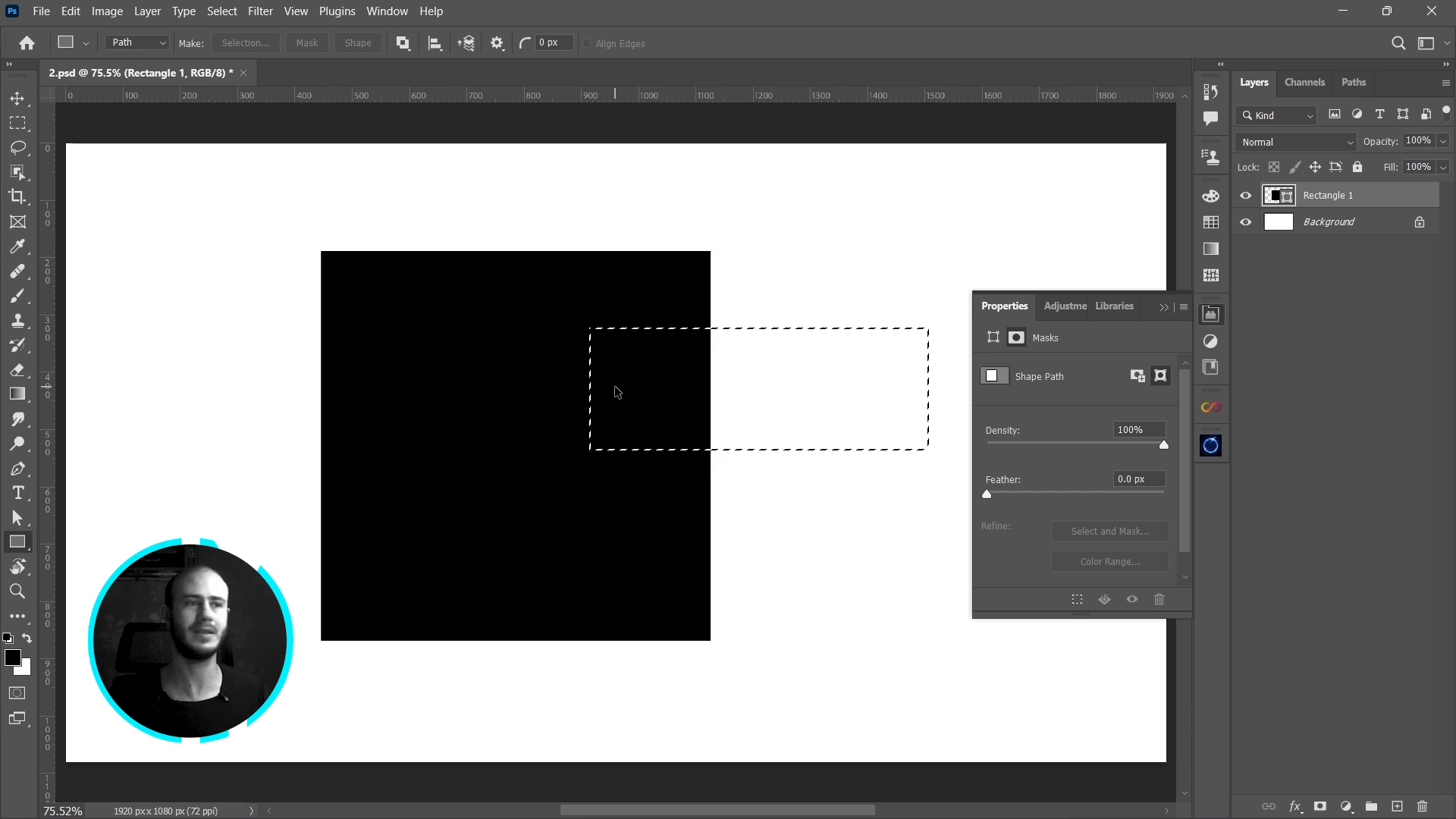
key(ctrl+z)
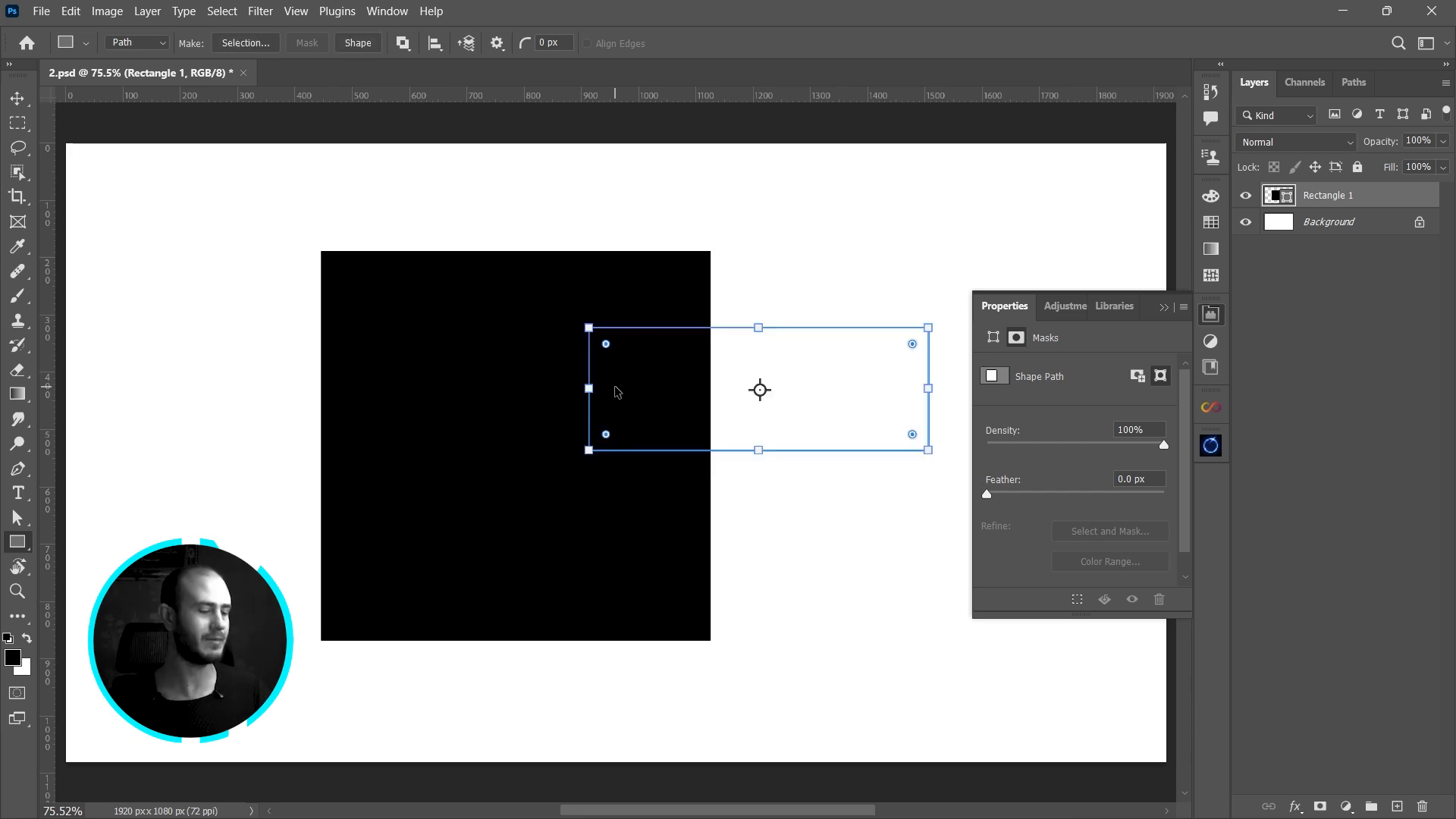
key(ctrl+z)
- On a new layer, draw a black square about 676 px wide in Pixels mode beside the existing square
click(152, 43)
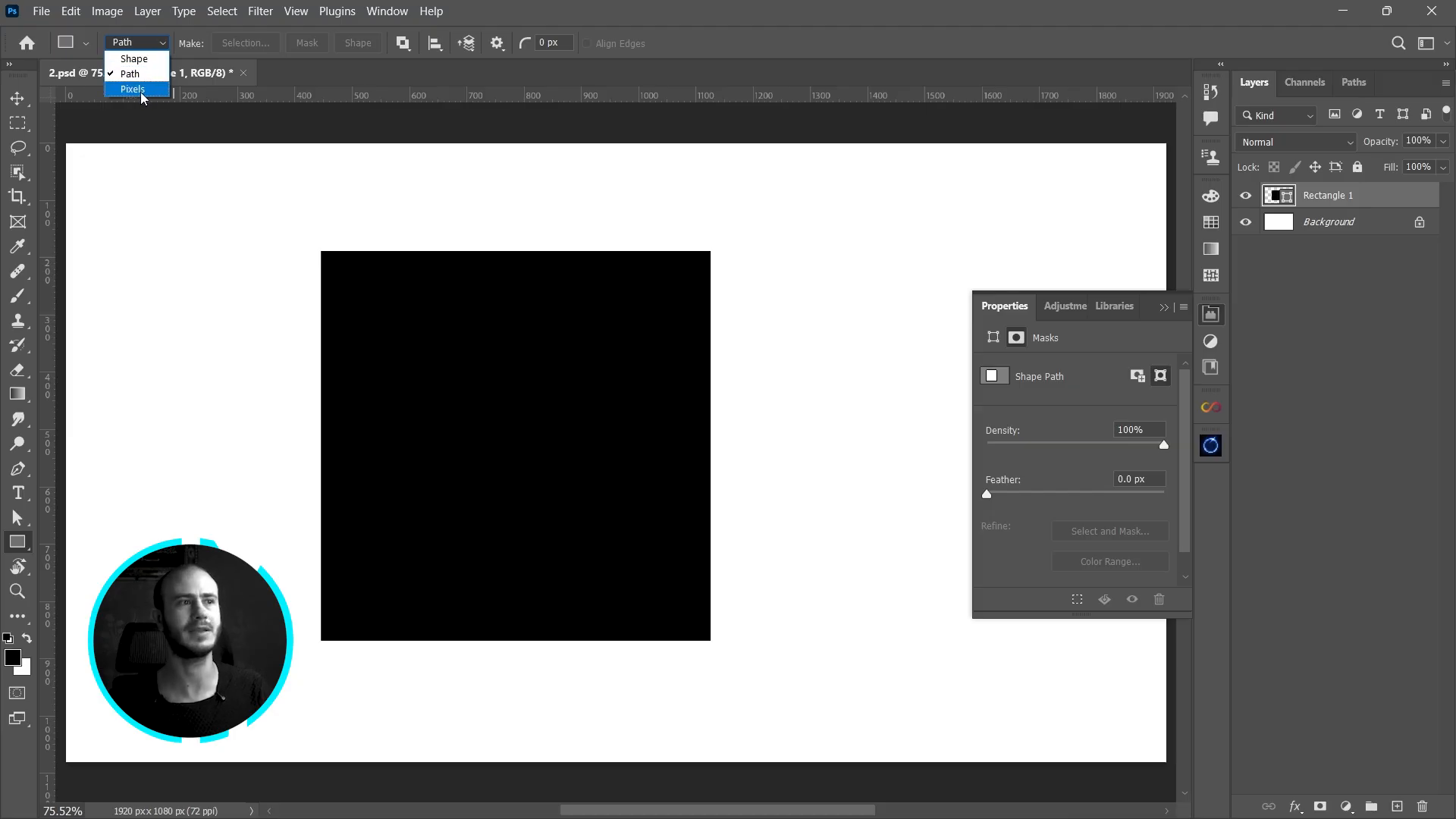
click(142, 97)
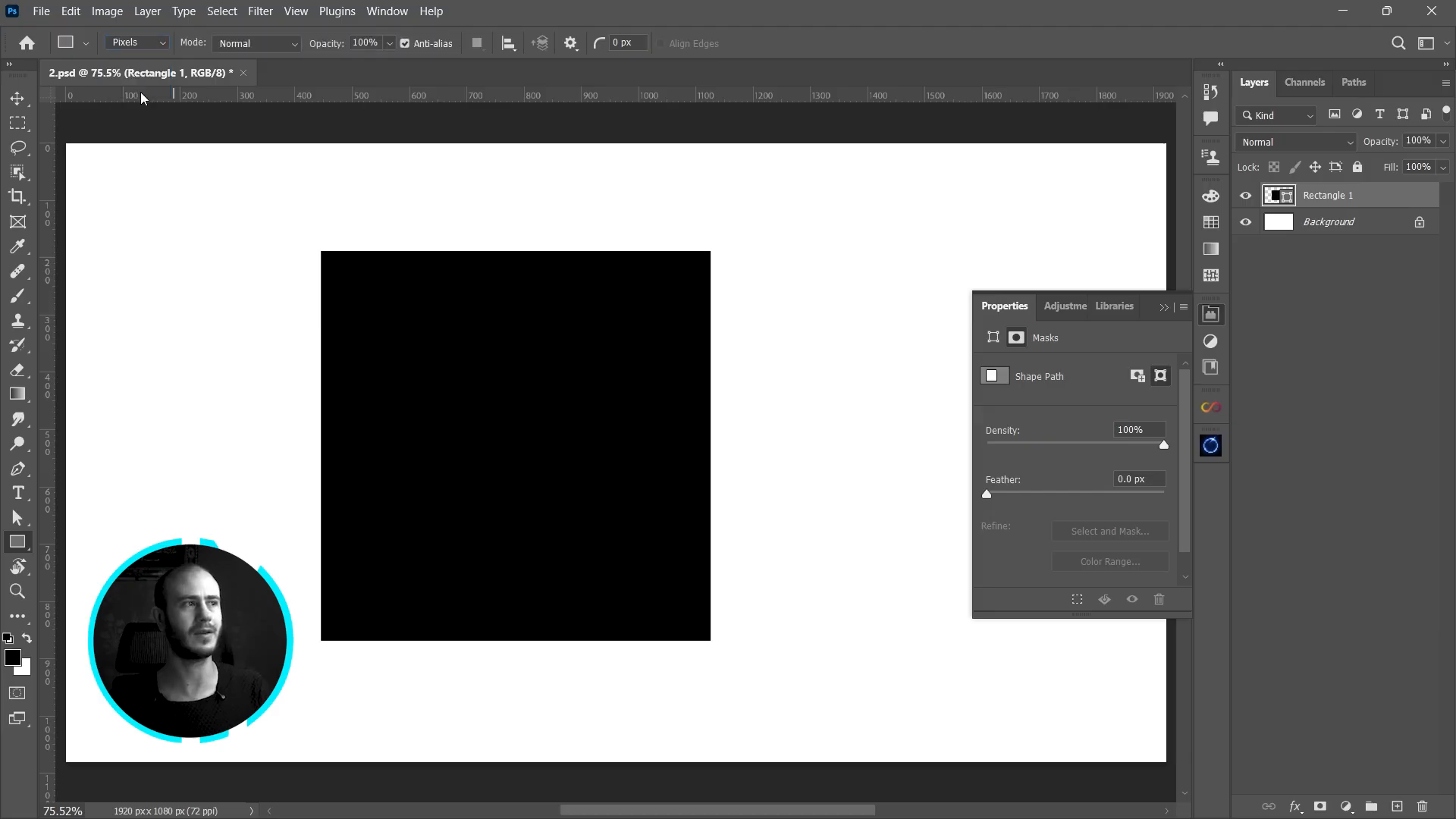
drag(911, 399, 661, 387)
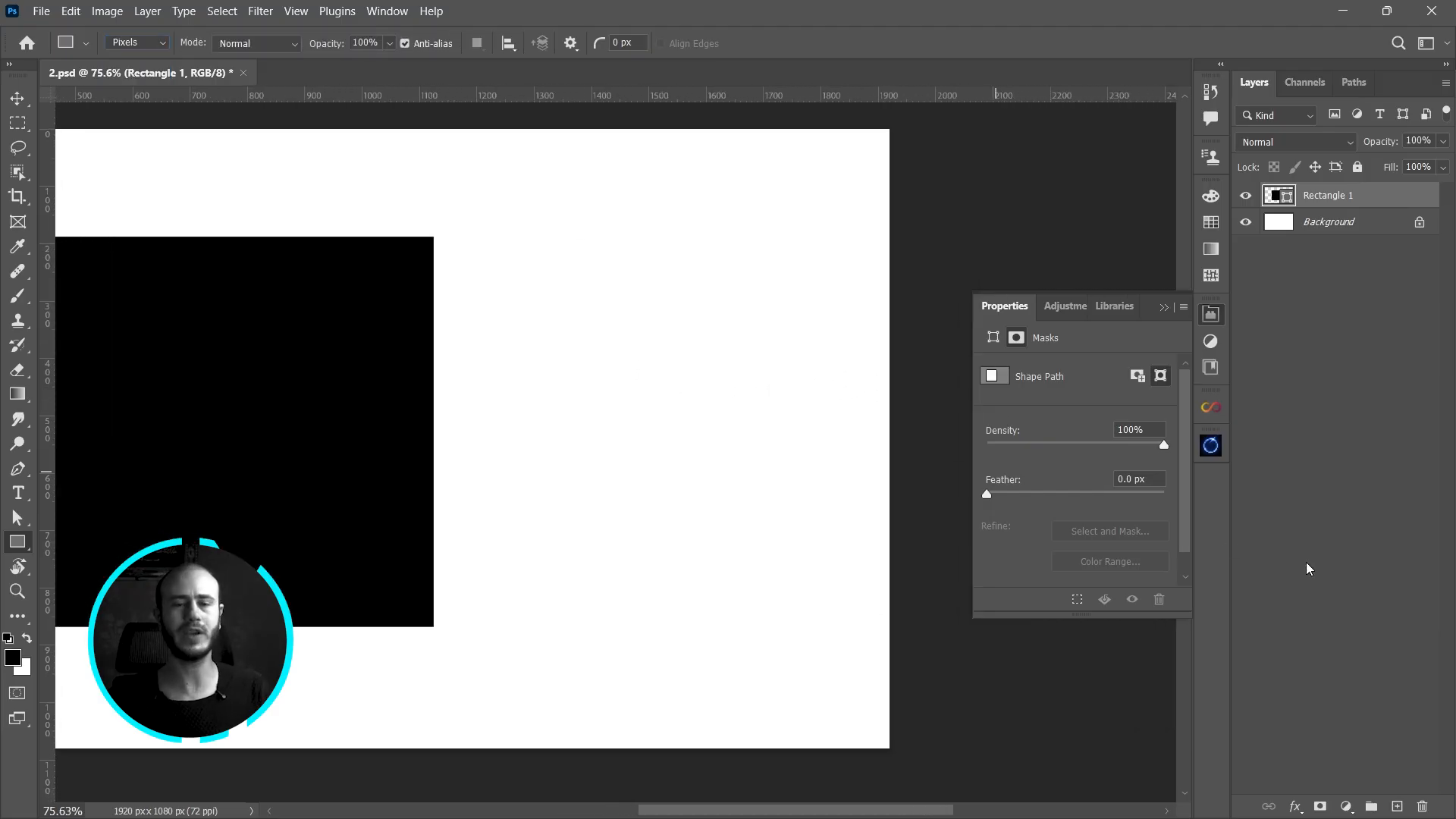
click(1396, 806)
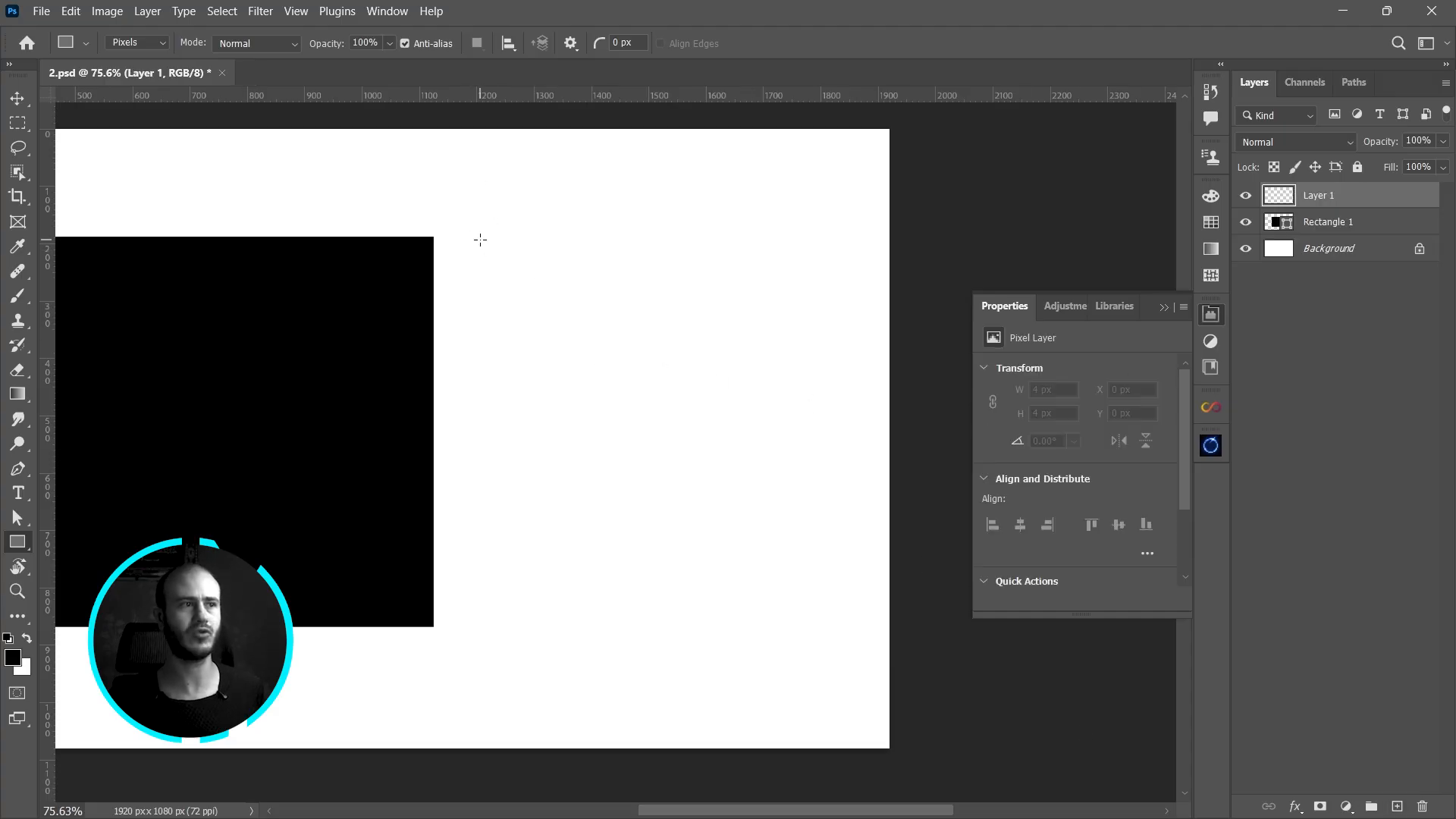
drag(480, 240, 870, 592)
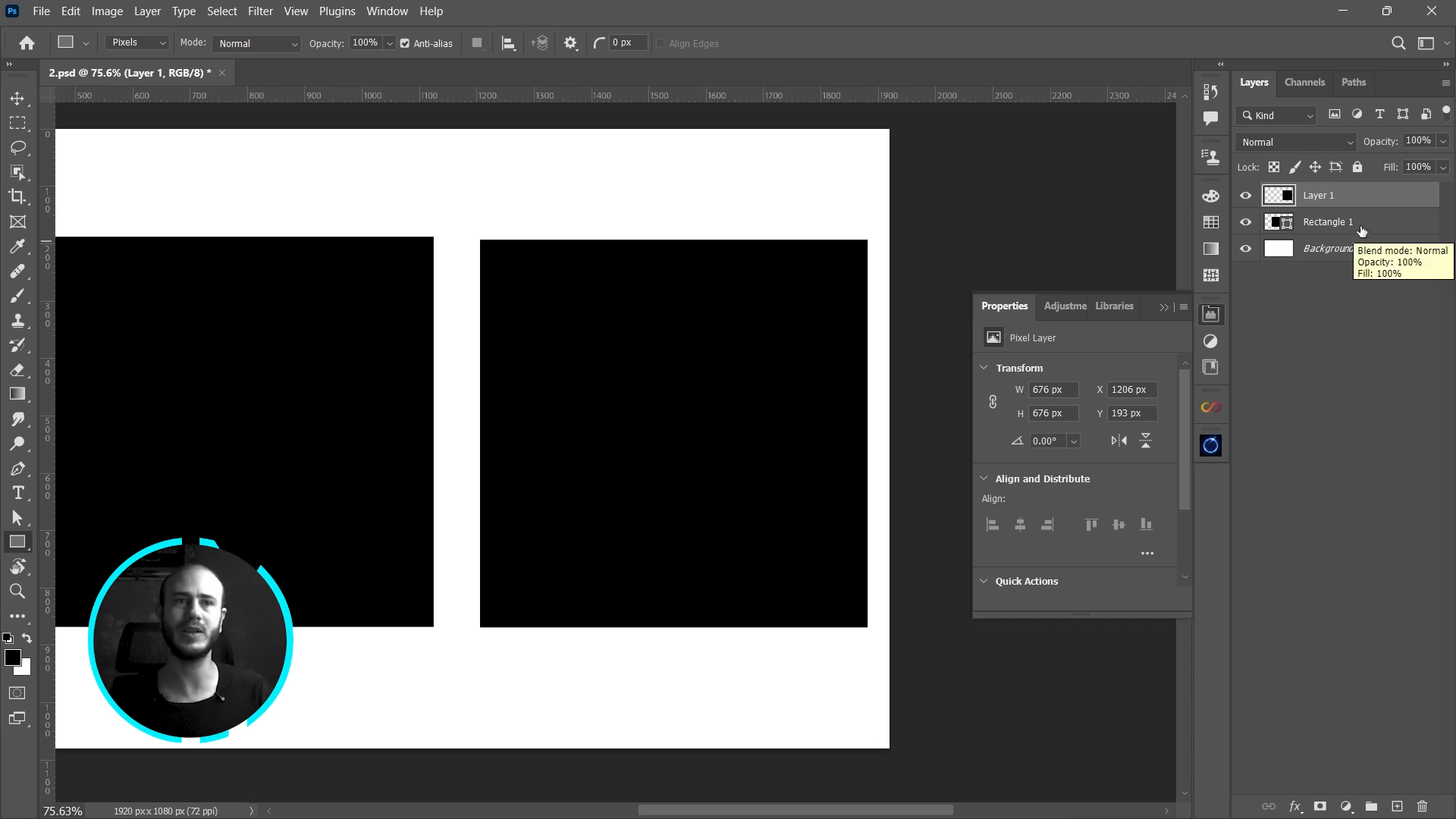
- Move the two squares up and left so they sit side by side, with the pixel square at about X 889, Y 134 px
drag(321, 402, 442, 345)
key(v)
drag(710, 336, 652, 329)
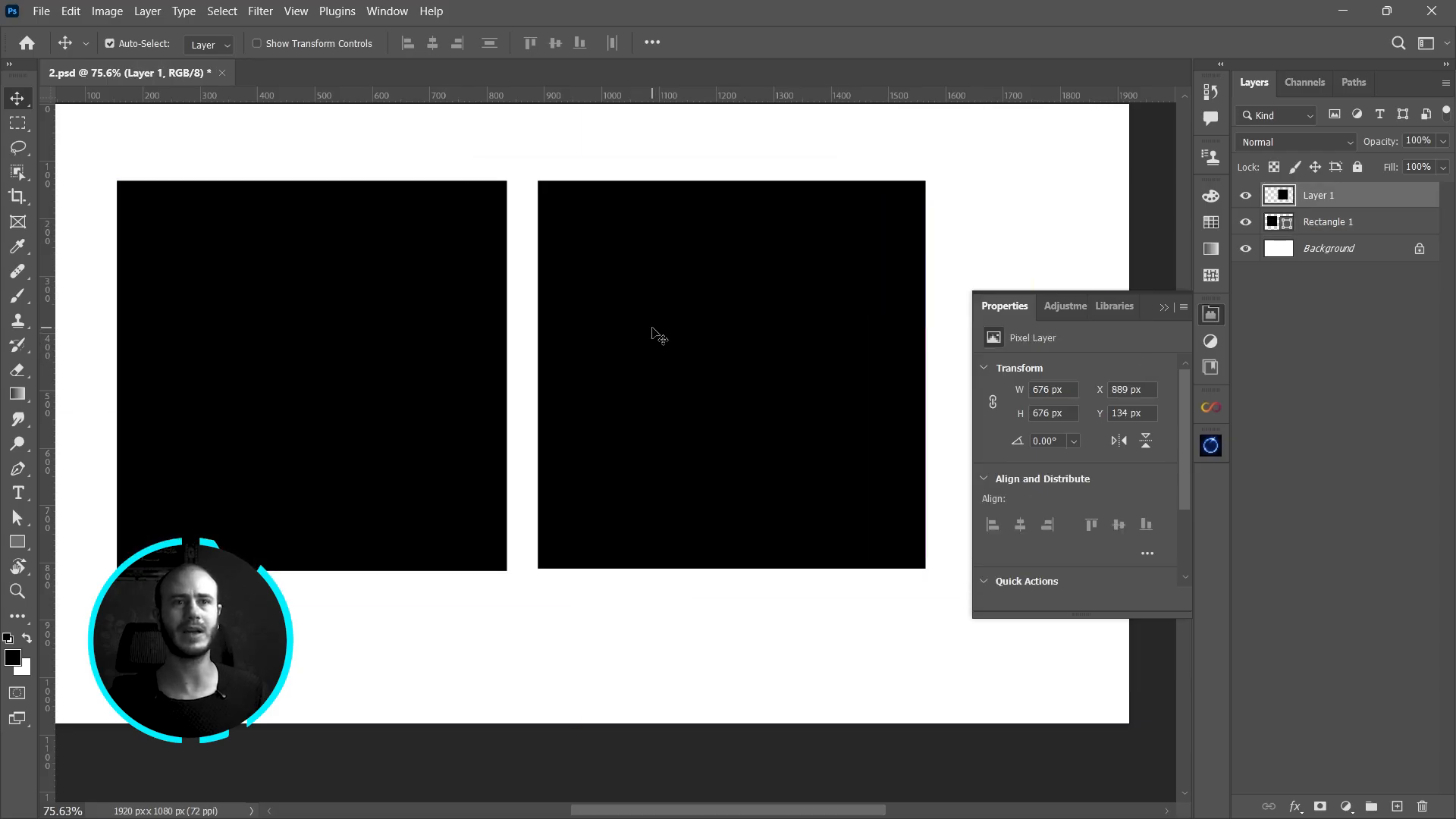
key(ctrl+0)
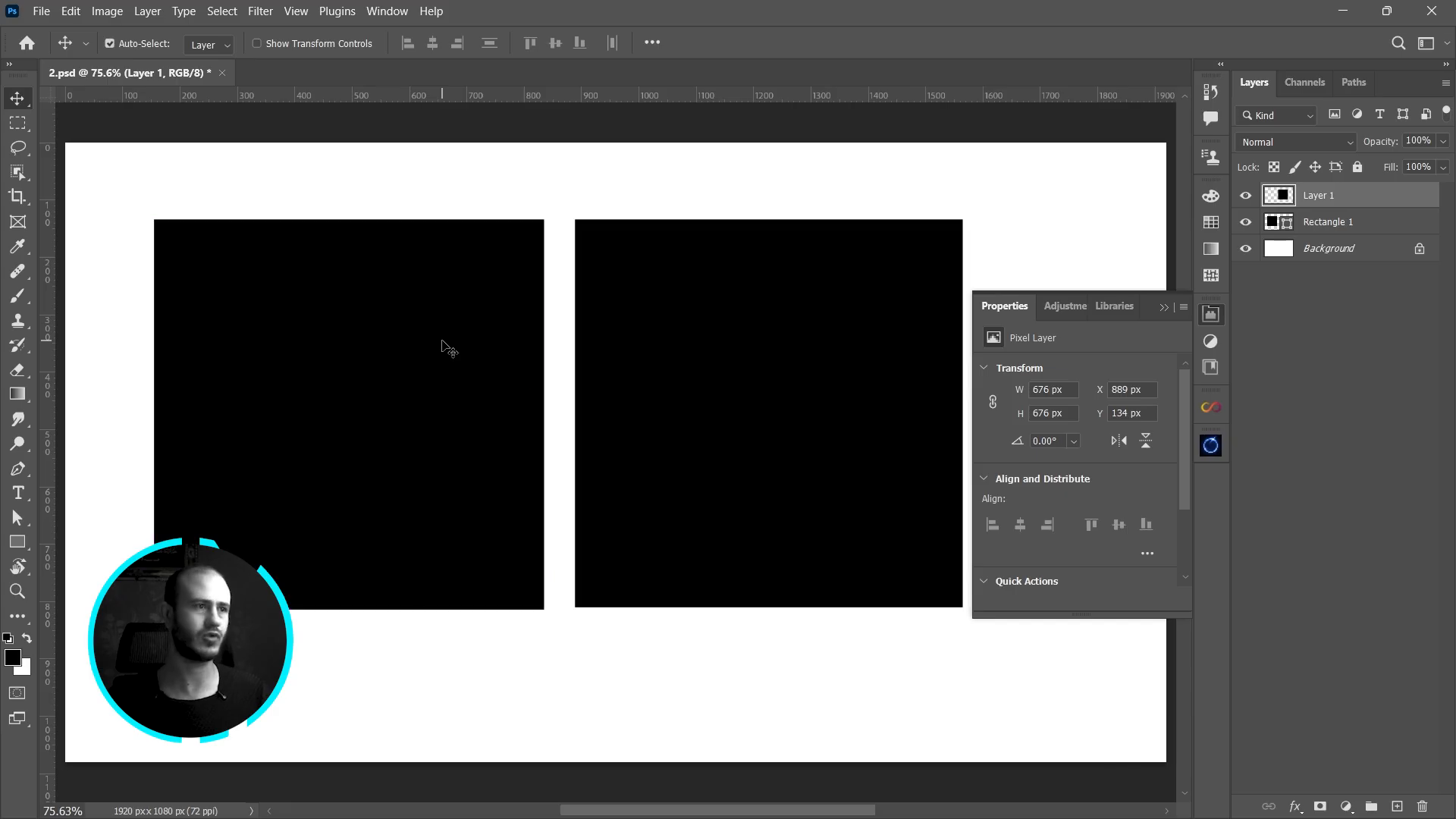
click(1163, 308)
- Scale the shape layer's square down to about 4.73% of its size and inspect its edges up close
click(270, 378)
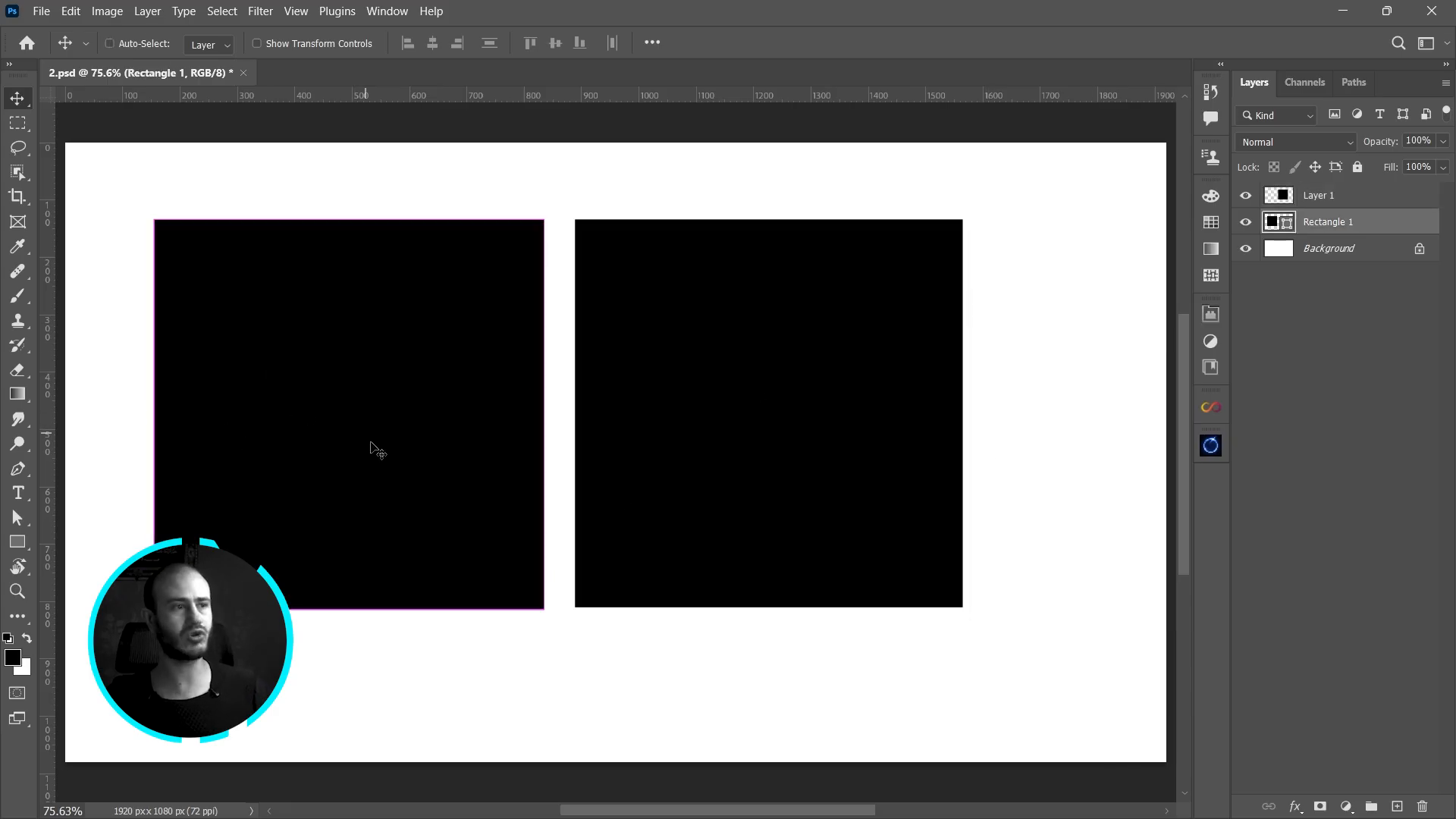
key(ctrl+t)
drag(545, 616, 176, 248)
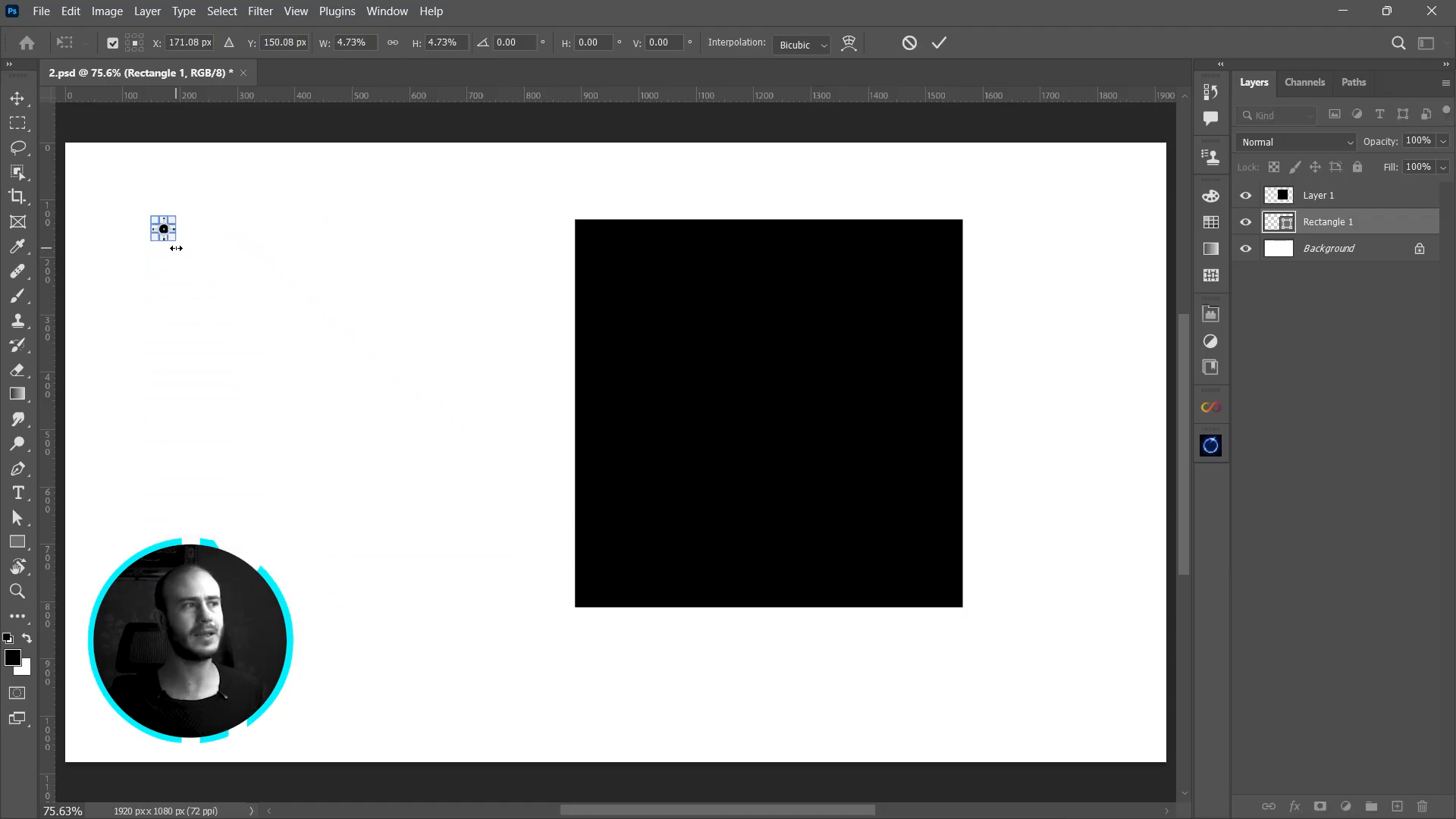
key(Return)
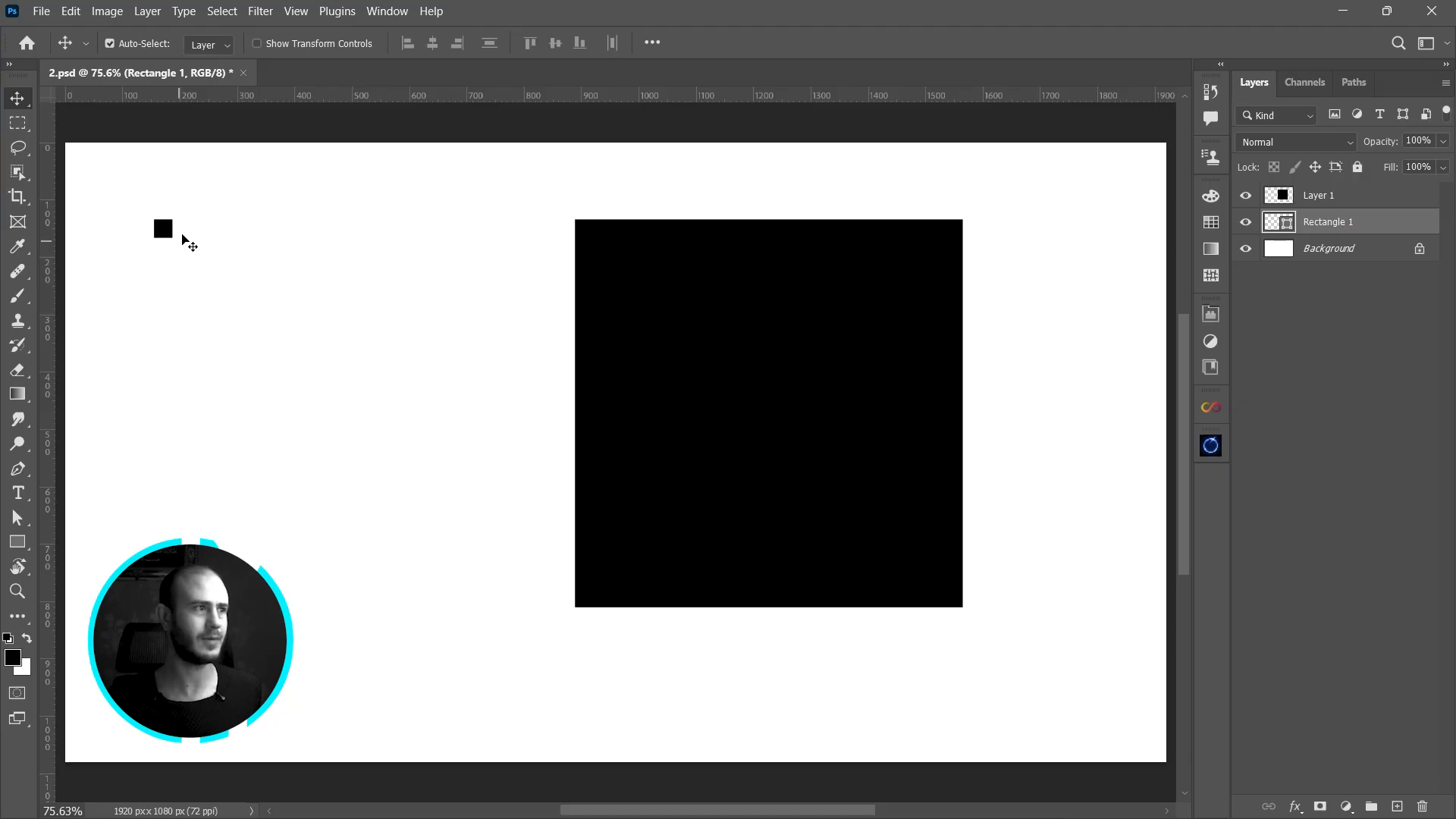
scroll(115, 191, up, 12)
scroll(258, 256, up, 7)
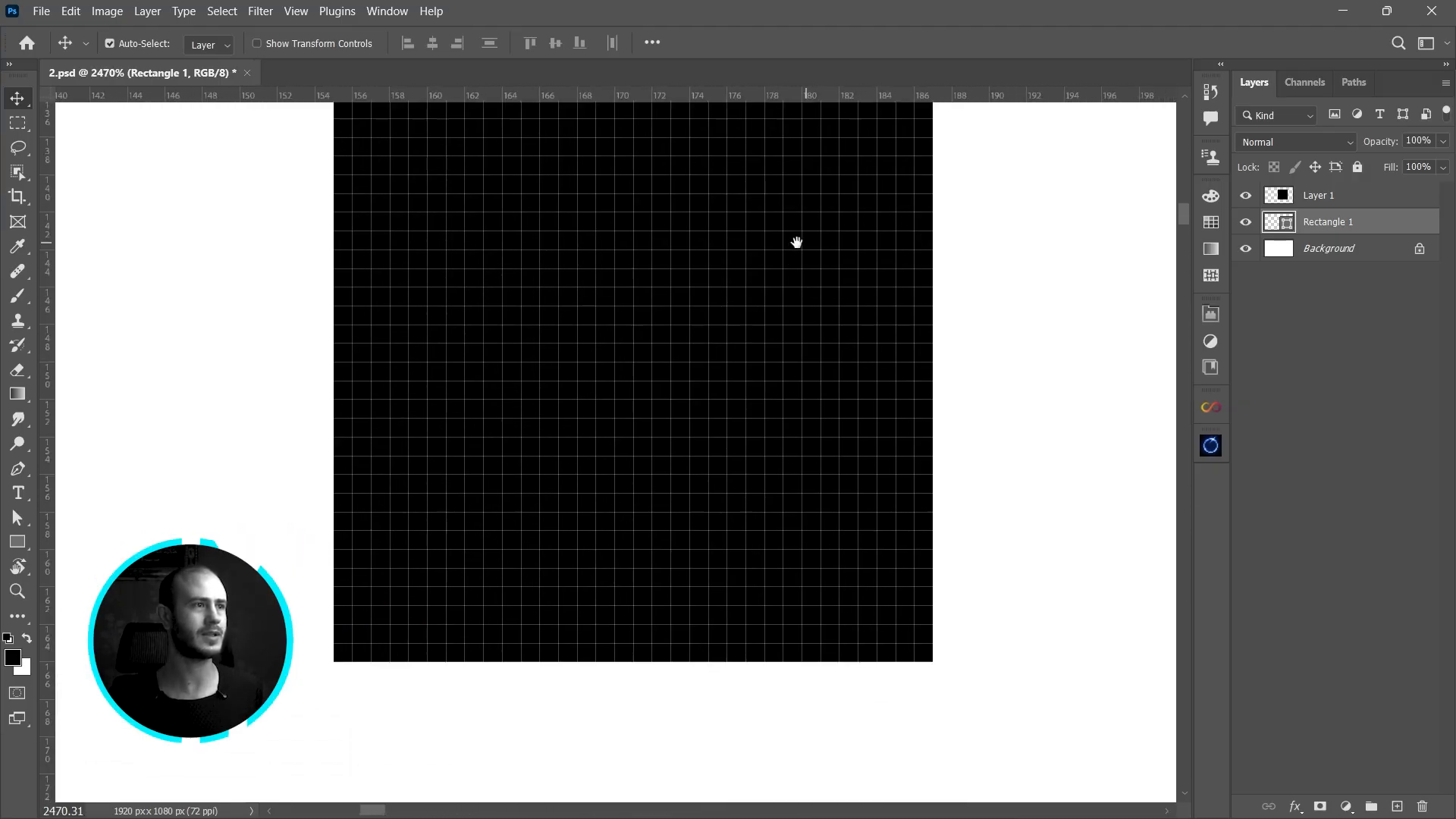
drag(796, 240, 679, 306)
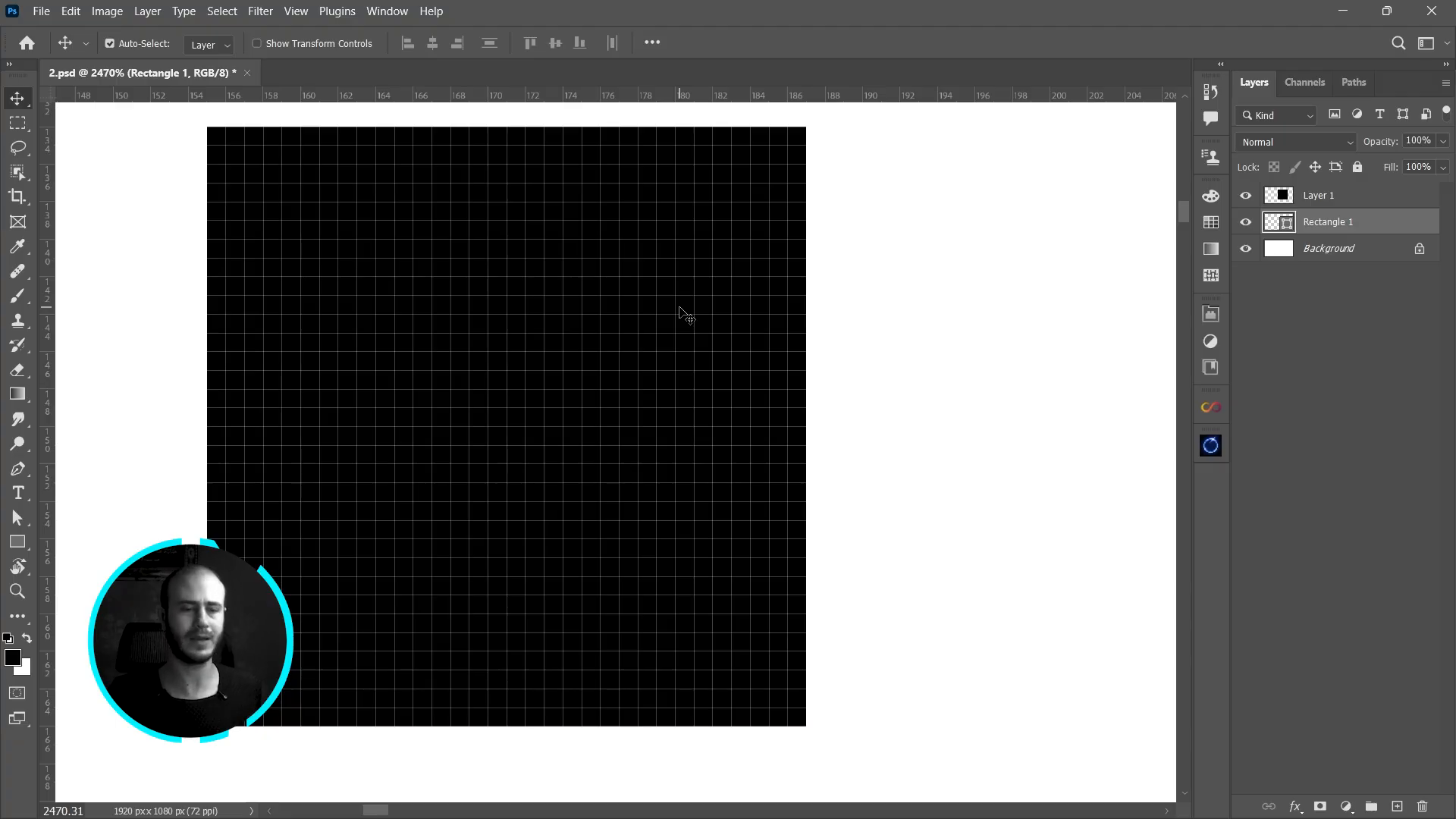
key(ctrl+0)
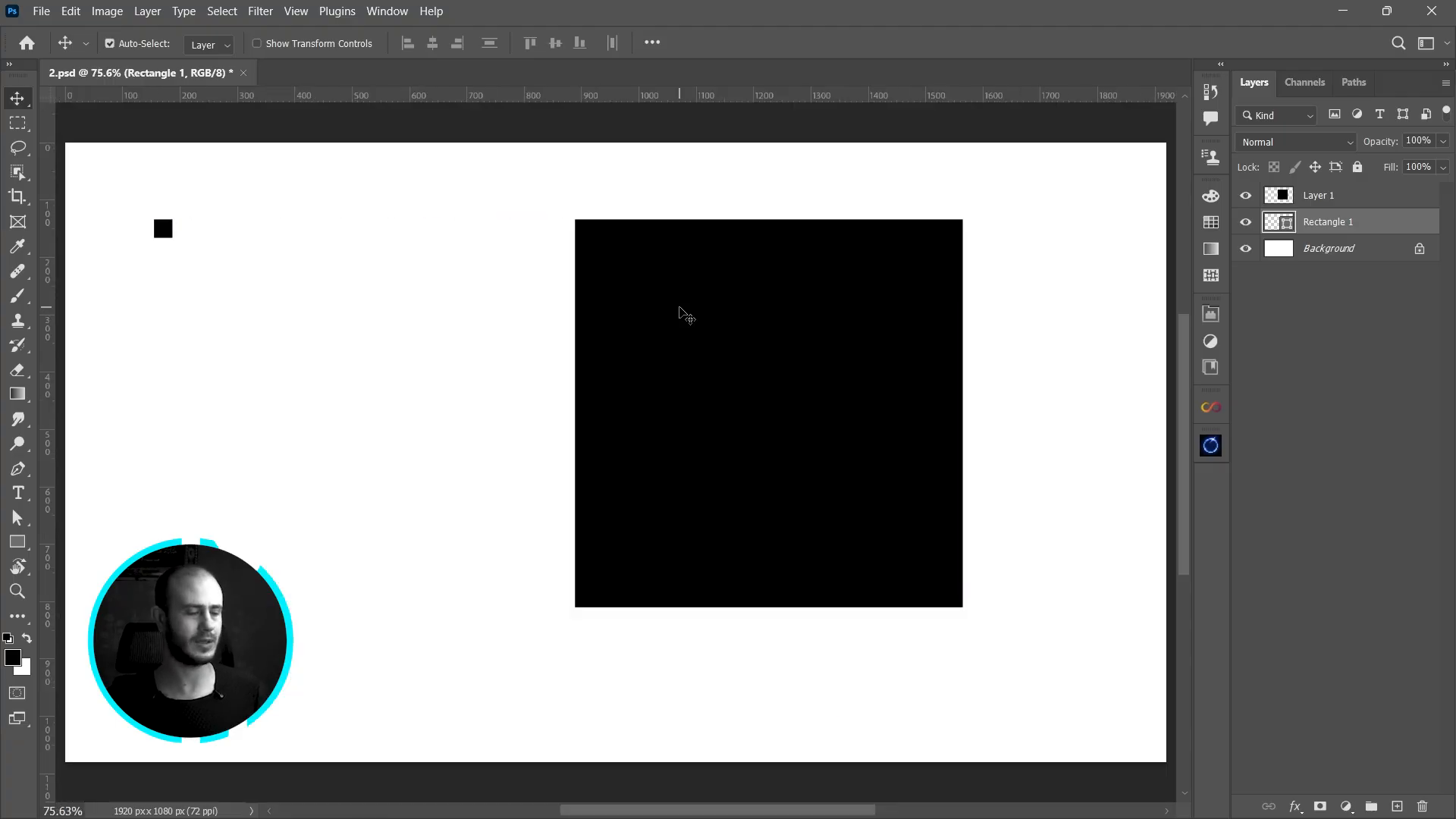
- Scale the tiny shape square back up to about 2120.80% and inspect its edge quality up close
key(ctrl)
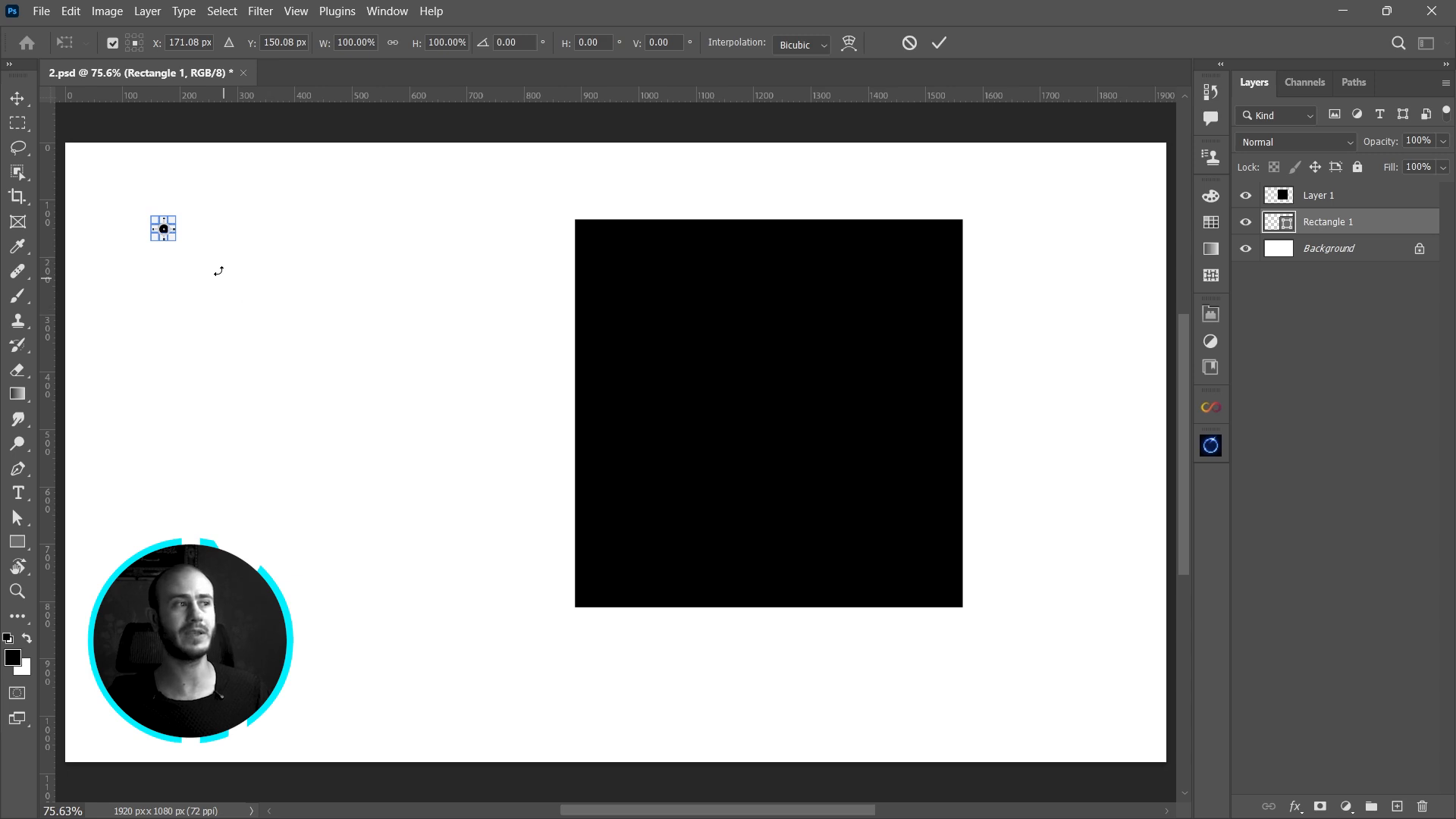
drag(174, 241, 532, 630)
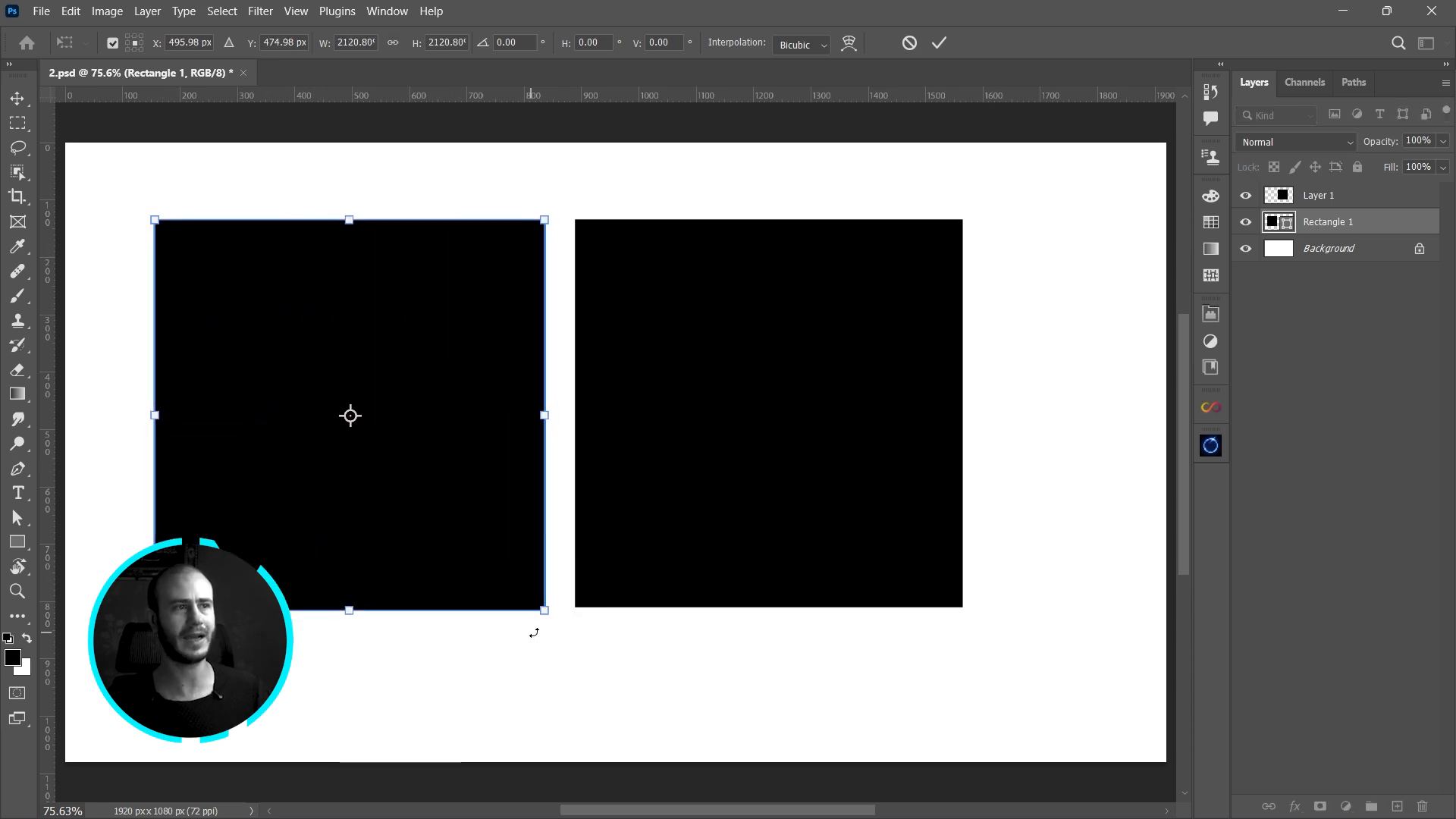
key(Return)
scroll(561, 226, up, 5)
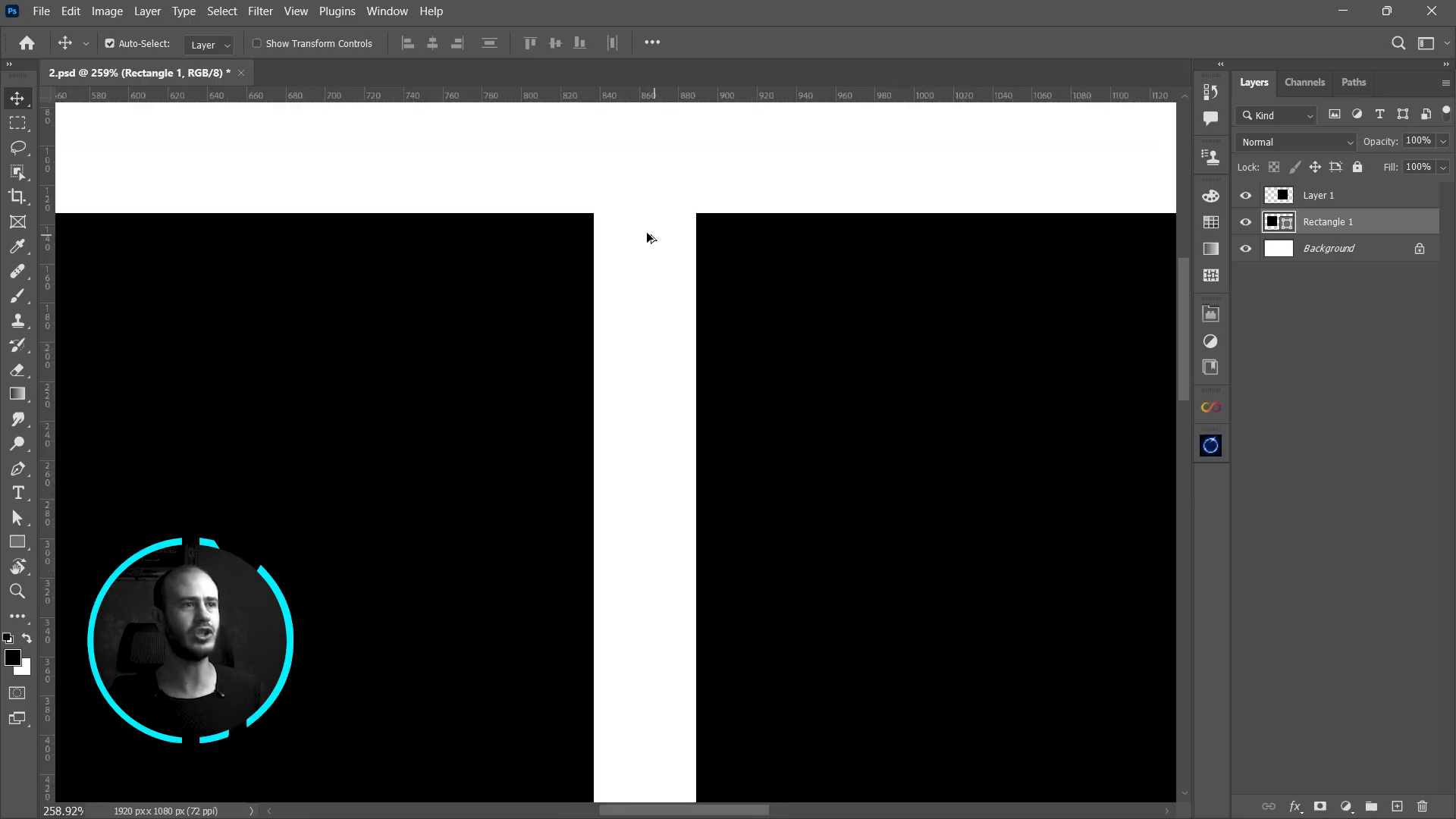
scroll(574, 221, up, 3)
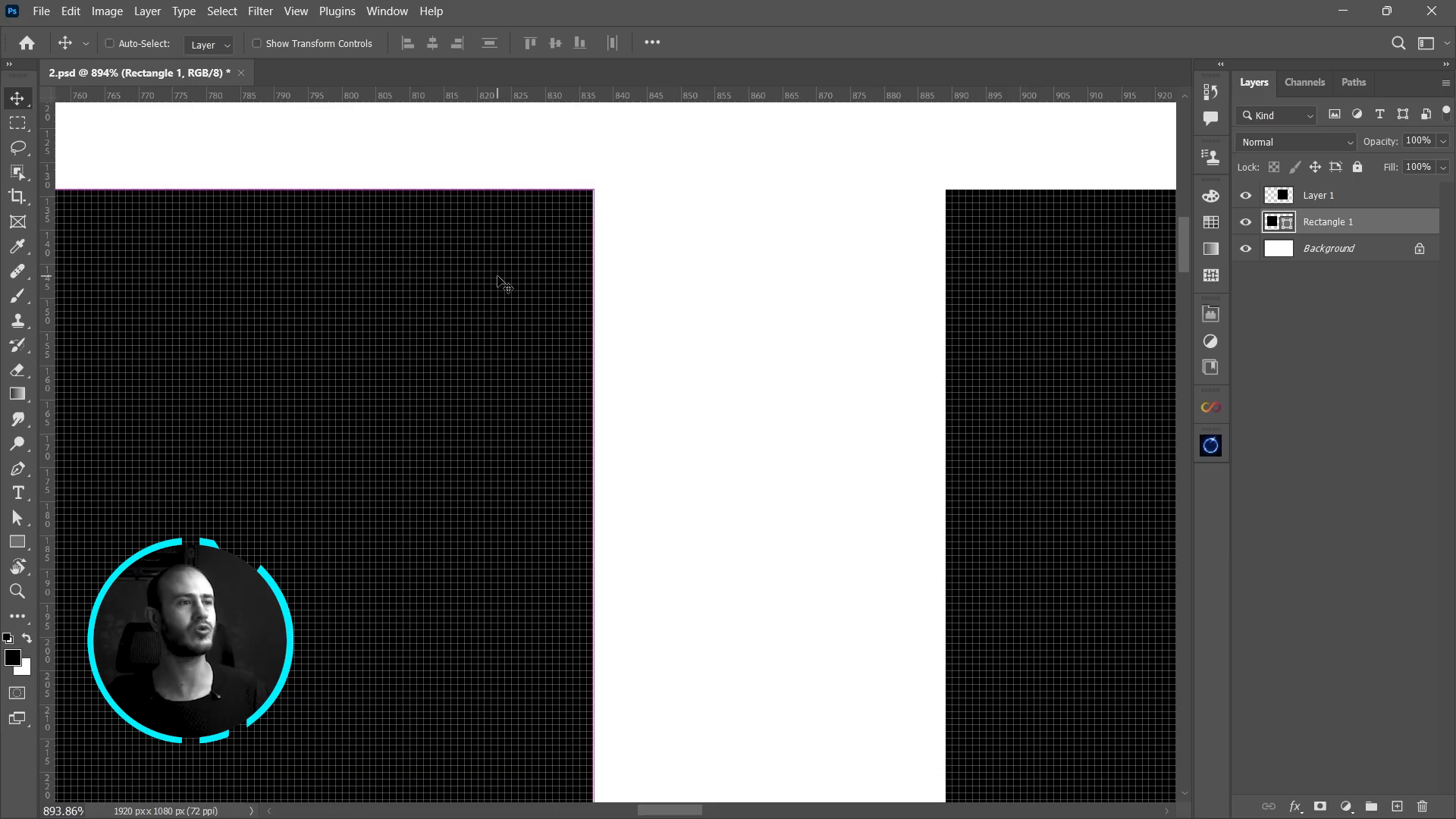
scroll(567, 204, up, 3)
scroll(574, 199, up, 1)
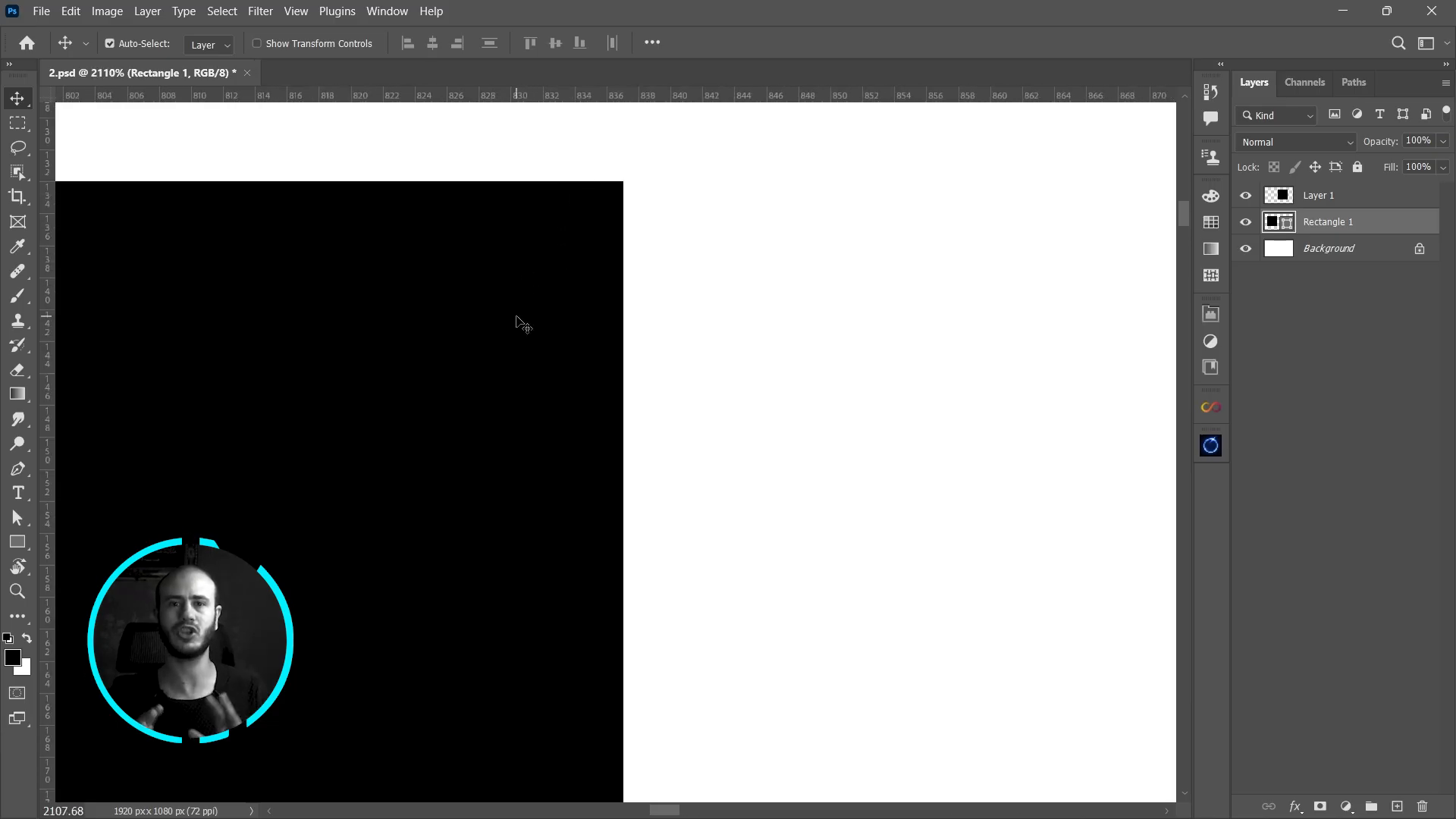
key(ctrl+0)
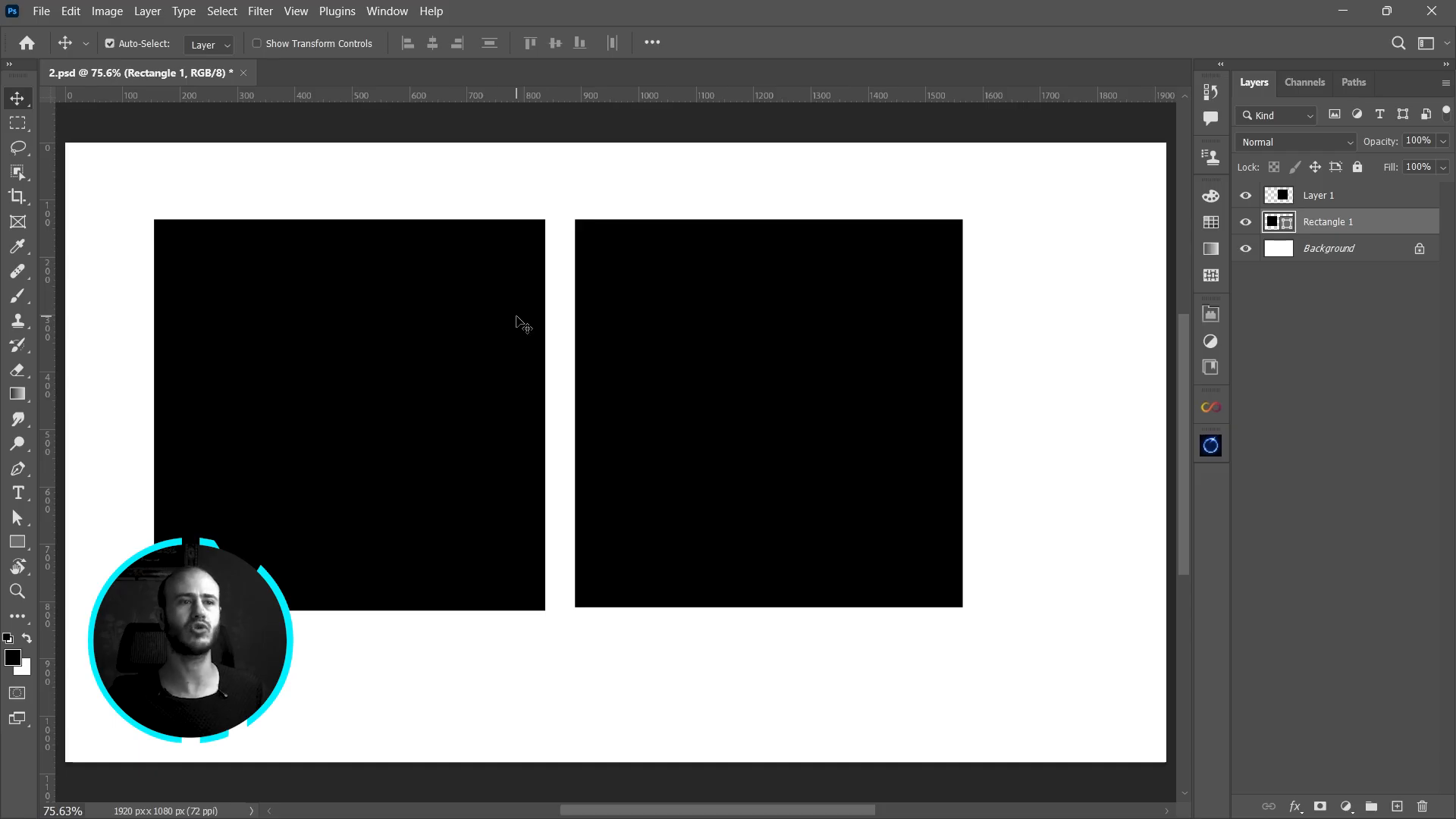
- Scale the pixel square down to a tiny square about 24 px wide, keeping its upper-left corner in place
click(739, 353)
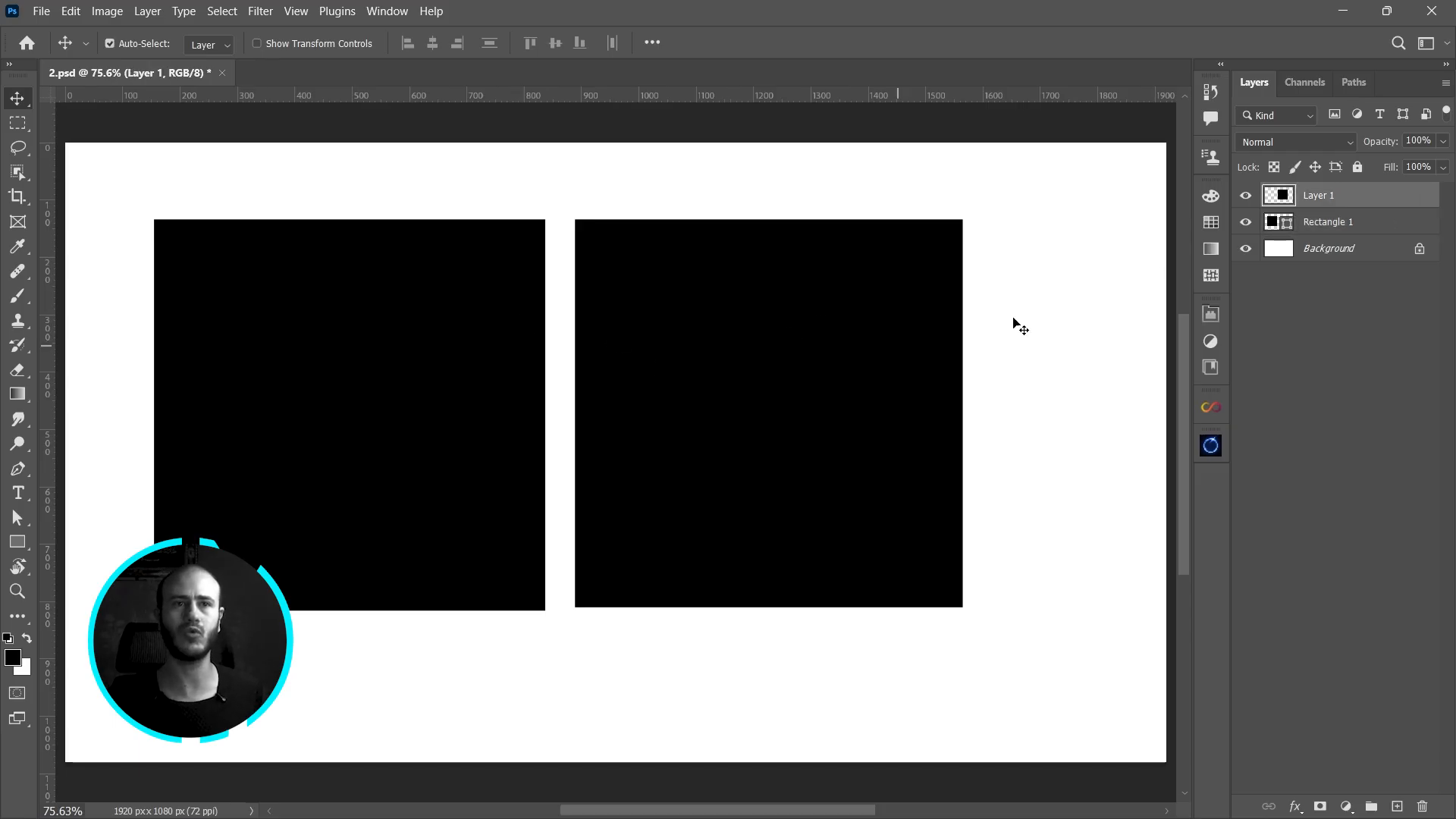
key(ctrl+t)
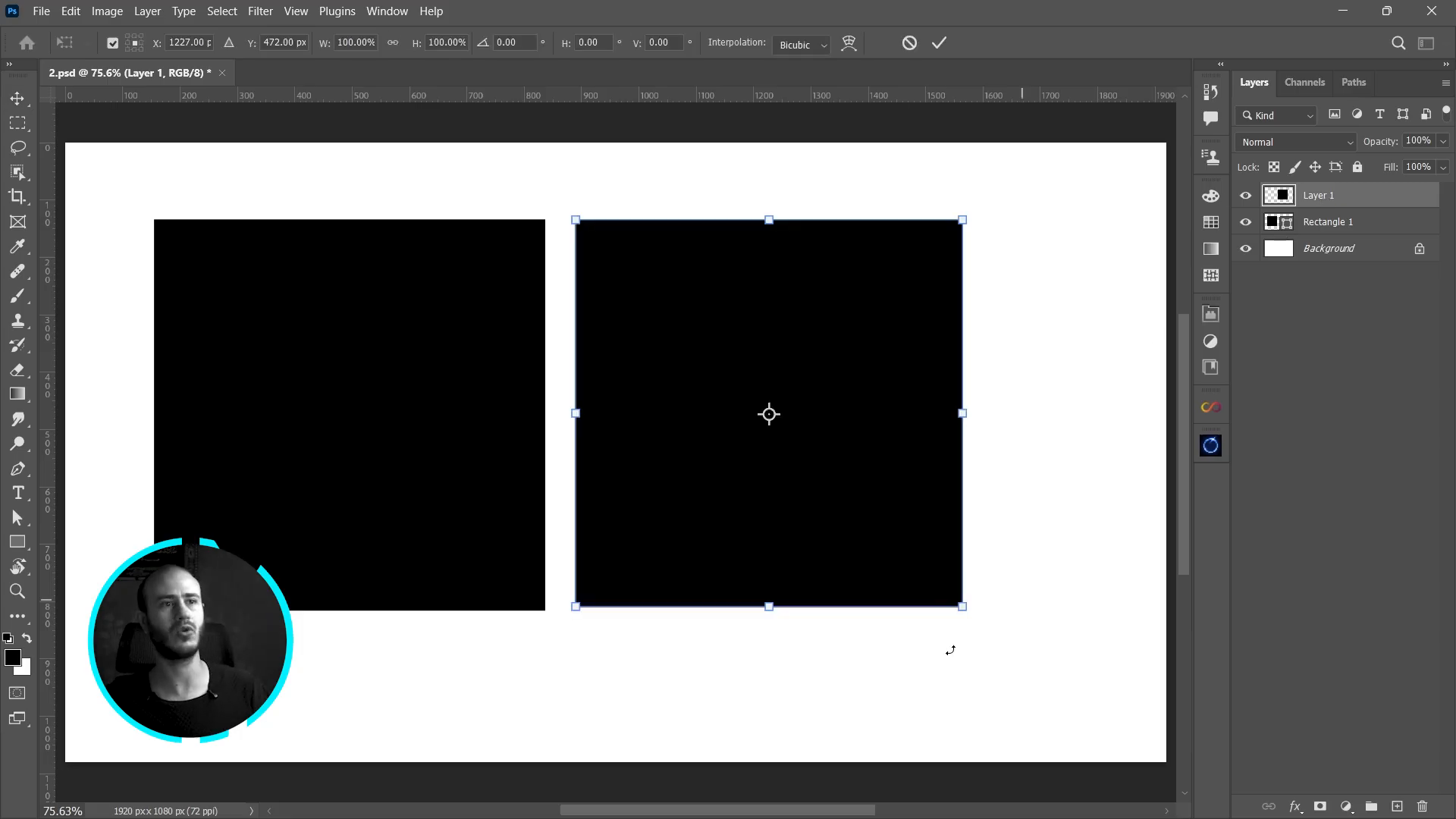
drag(952, 620, 591, 239)
key(Return)
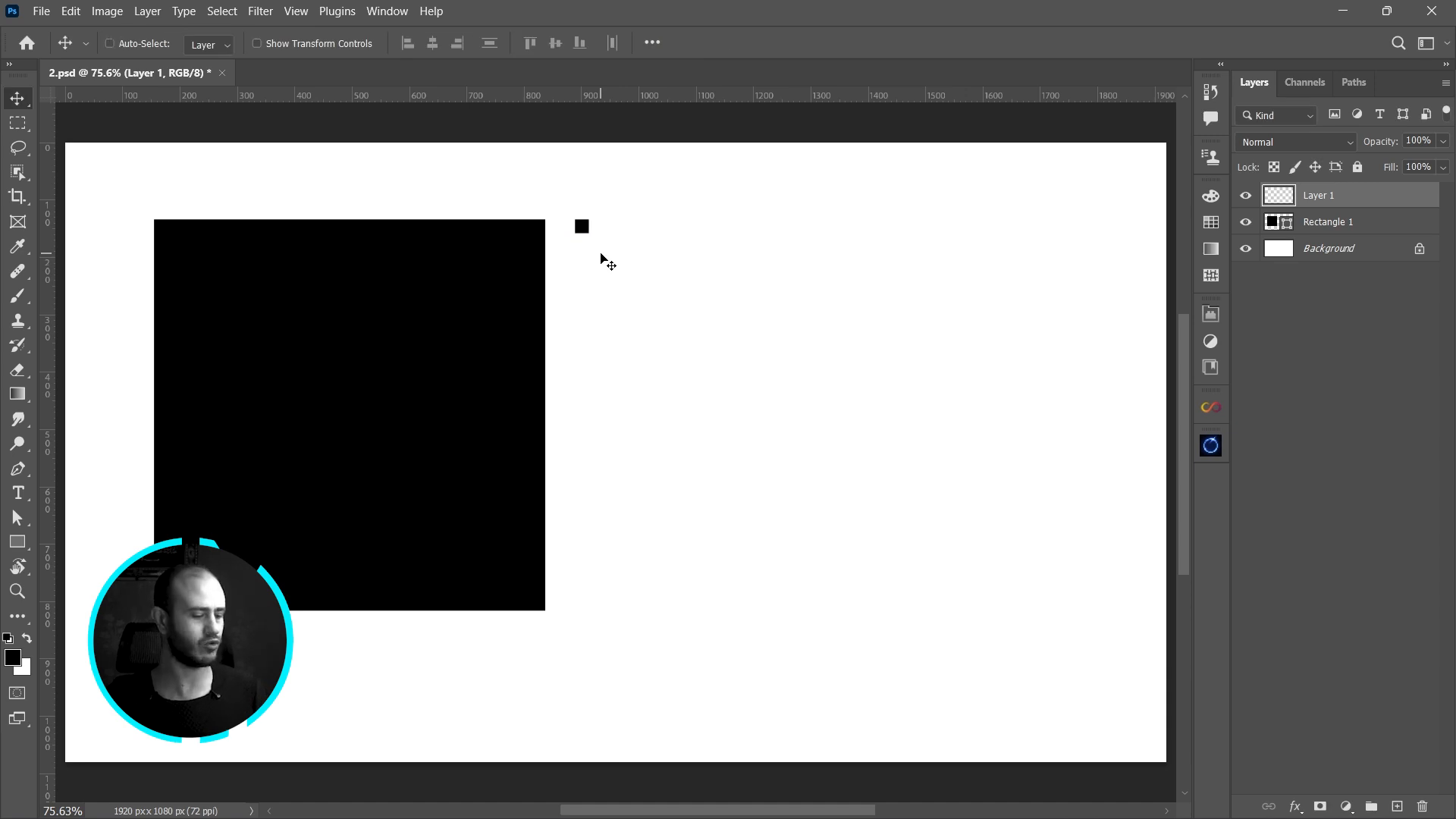
- Scale the tiny pixel square back up to about the neighbouring square's size and inspect its edge quality up close
key(ctrl+t)
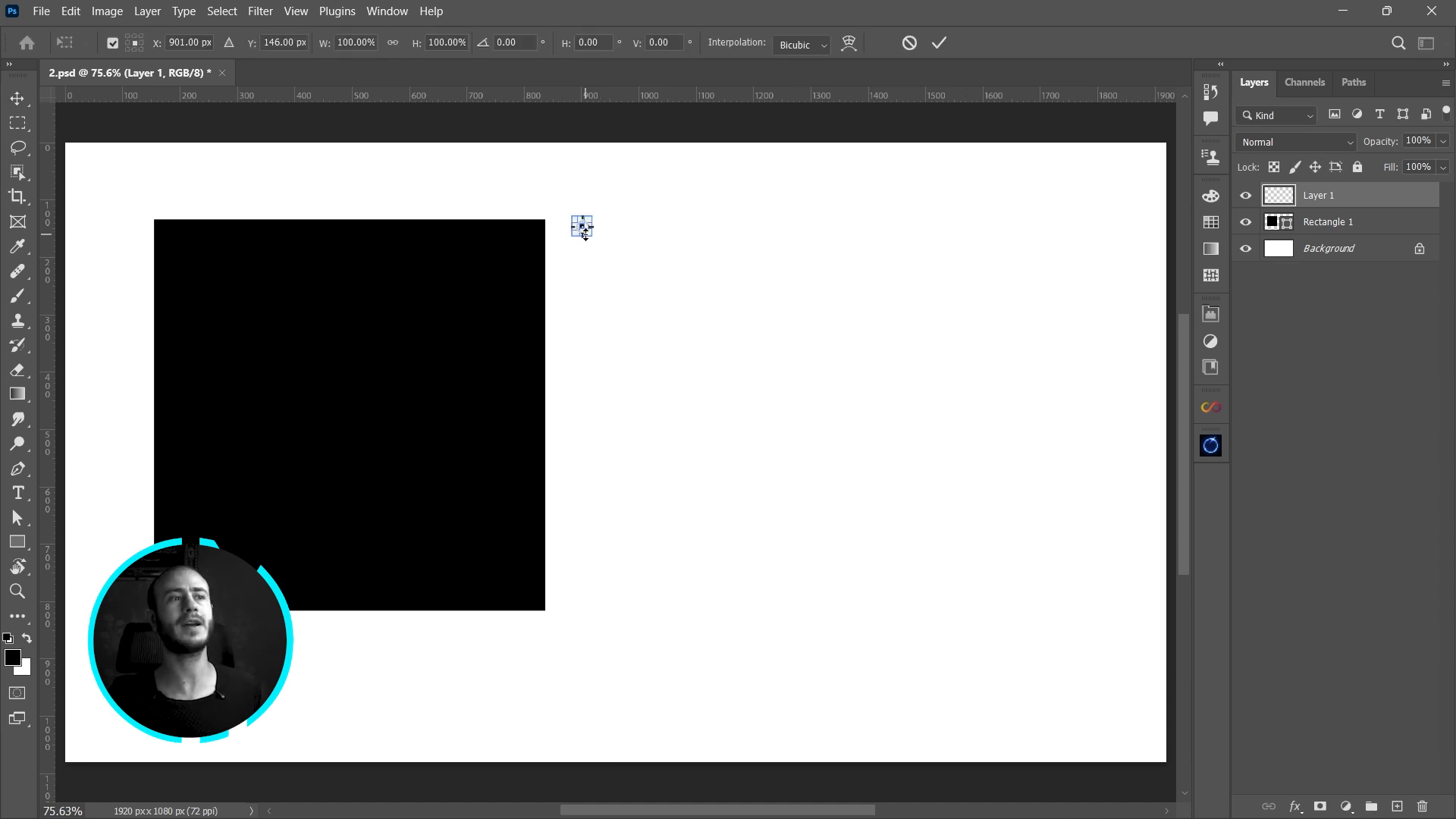
drag(588, 232, 998, 581)
key(Return)
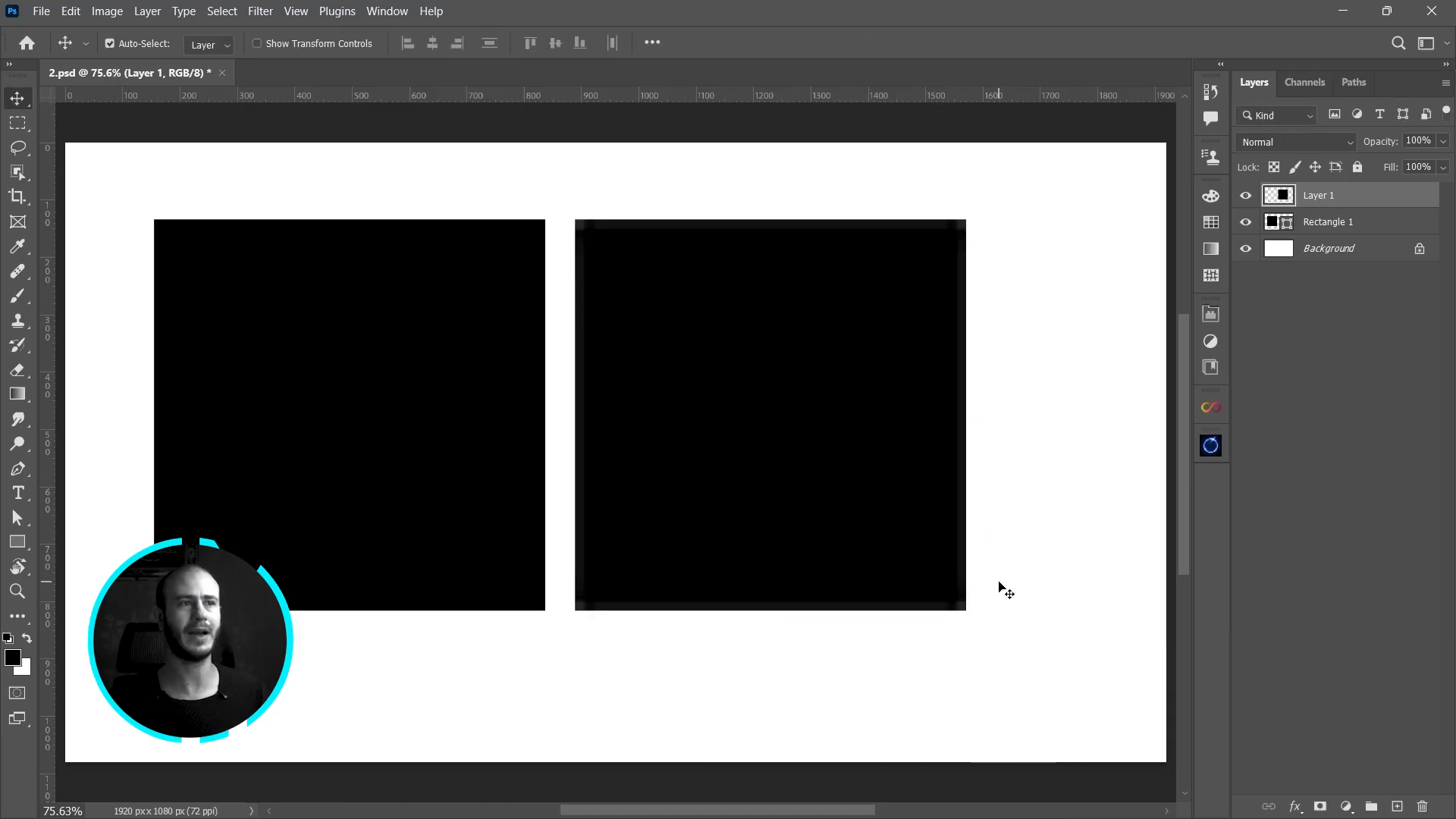
scroll(543, 155, up, 10)
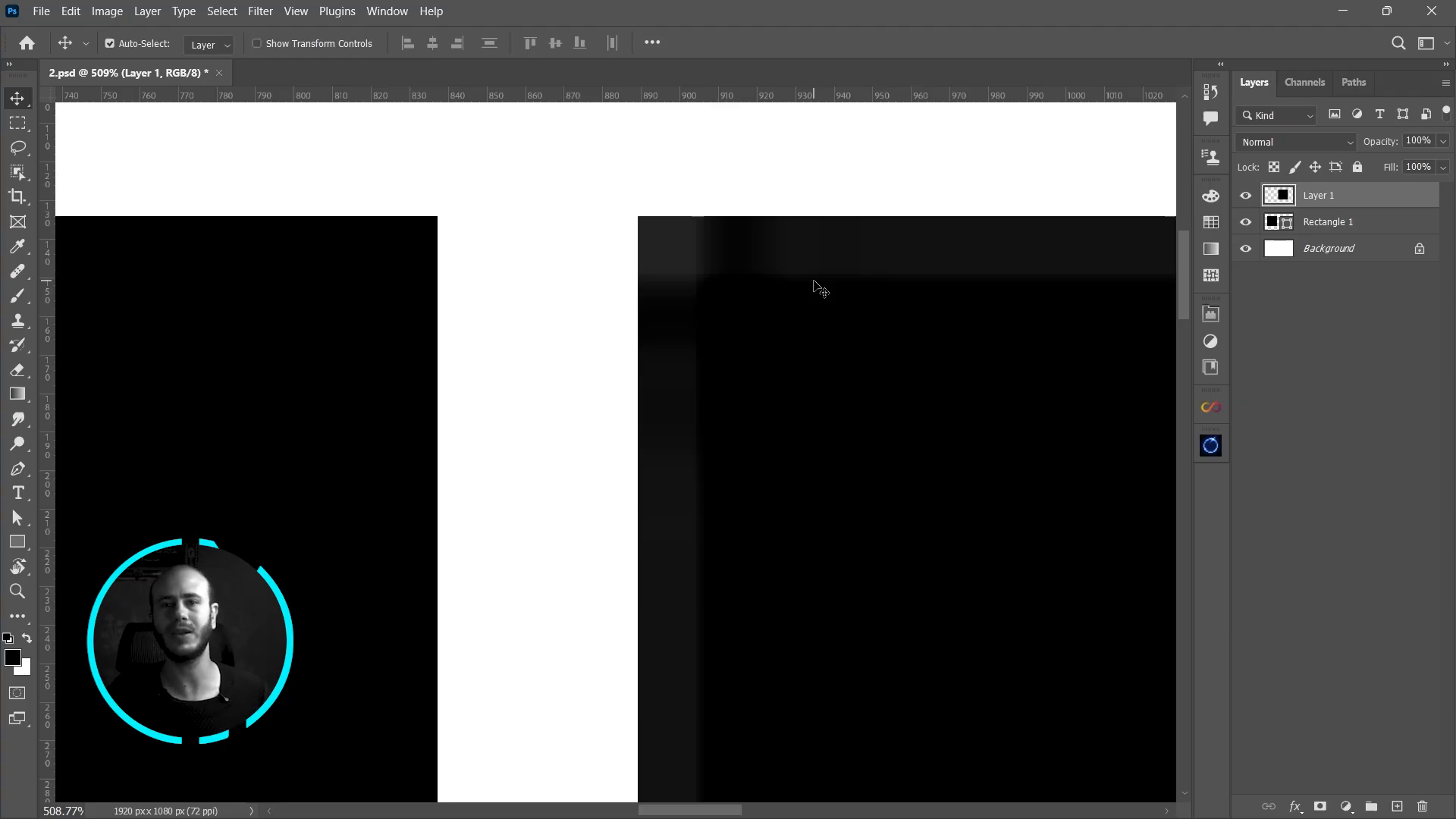
key(ctrl+0)
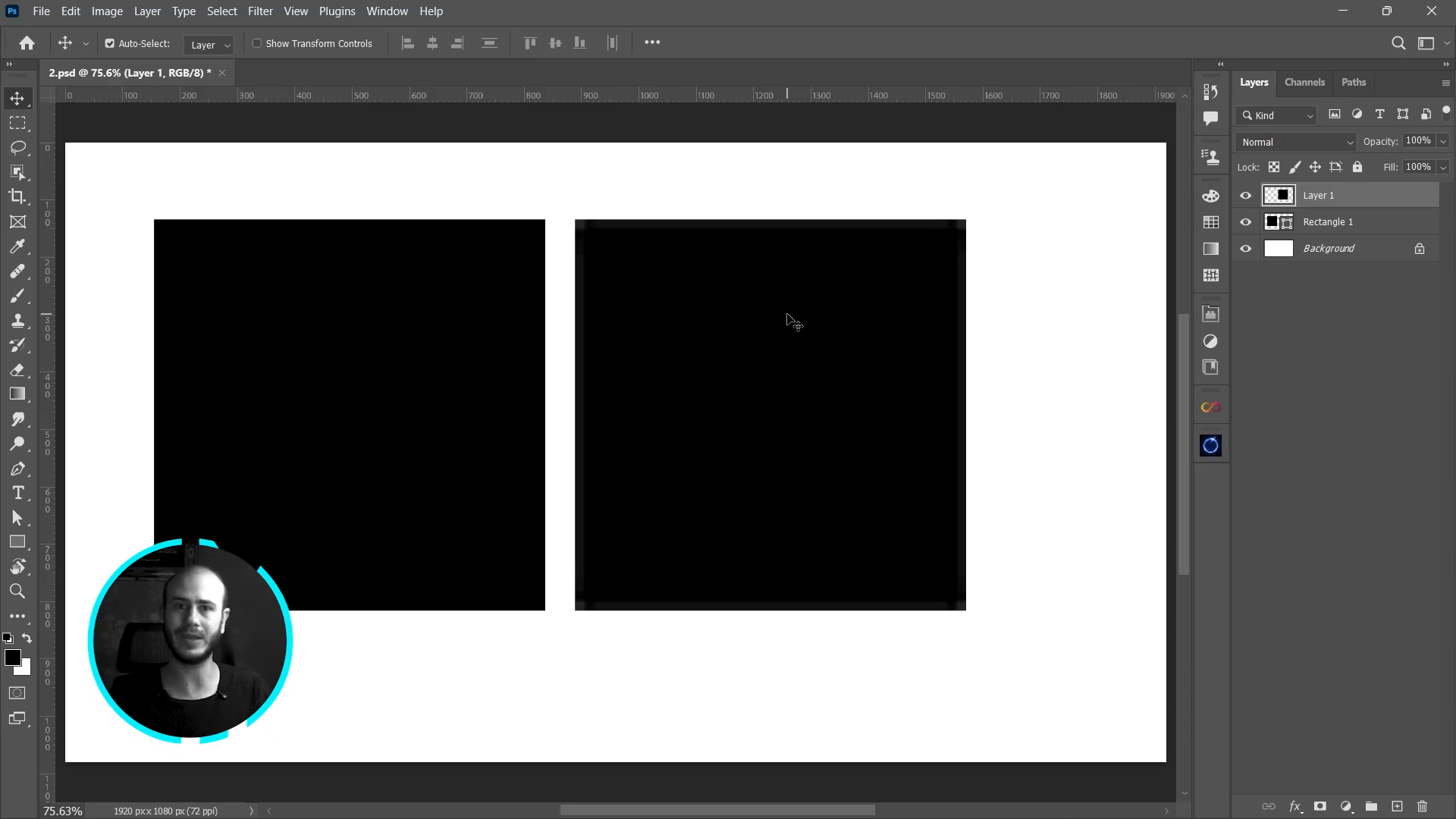
- Delete the pixel square's layer and move the shape square to the middle of the canvas, about X 619, Y 199 px
drag(787, 313, 860, 340)
key(Delete)
drag(423, 357, 687, 385)
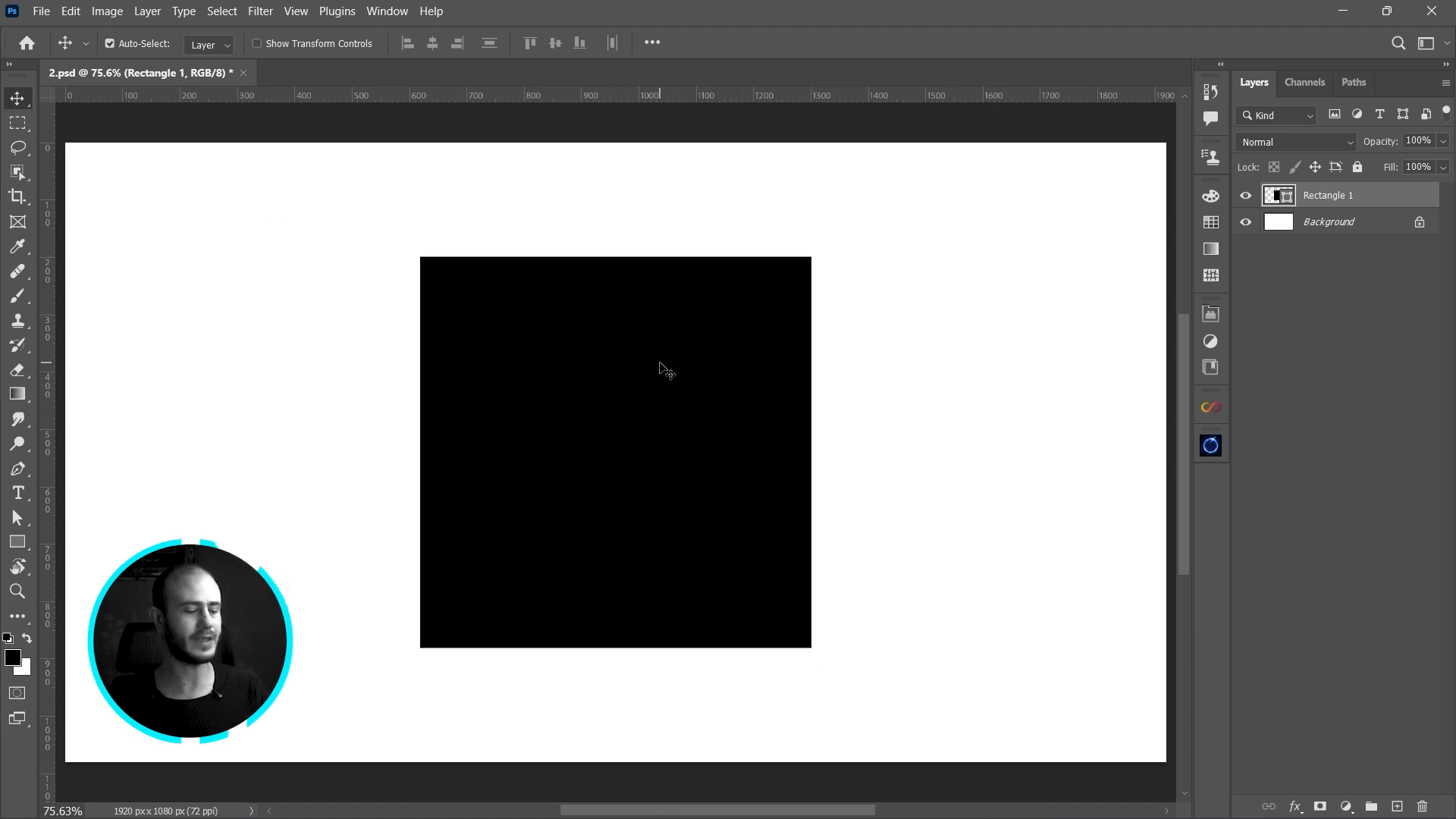
- Display the shape layer's properties and set the Rectangle tool to Shape mode
key(u)
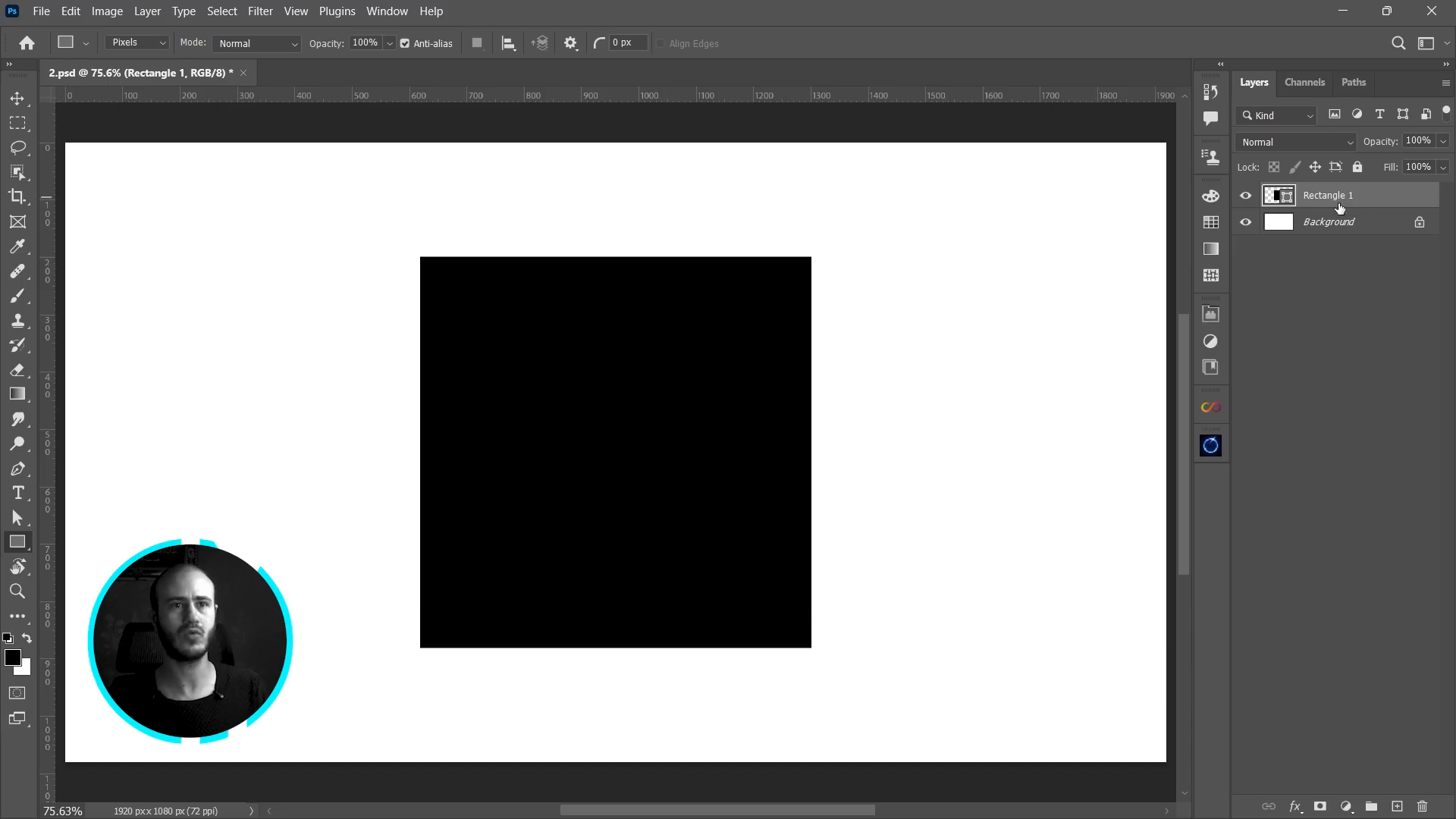
click(1246, 196)
click(1246, 196)
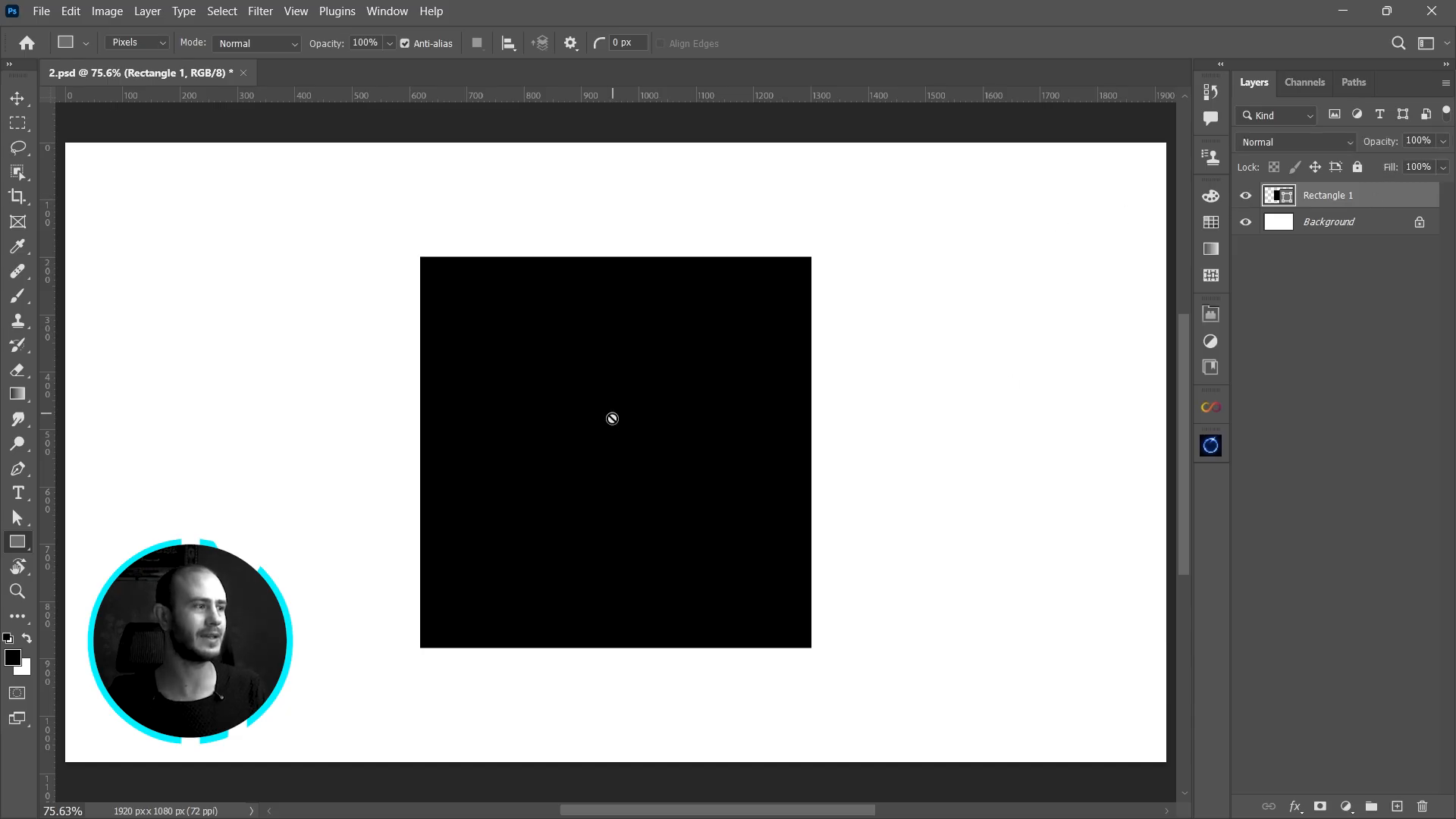
click(1212, 314)
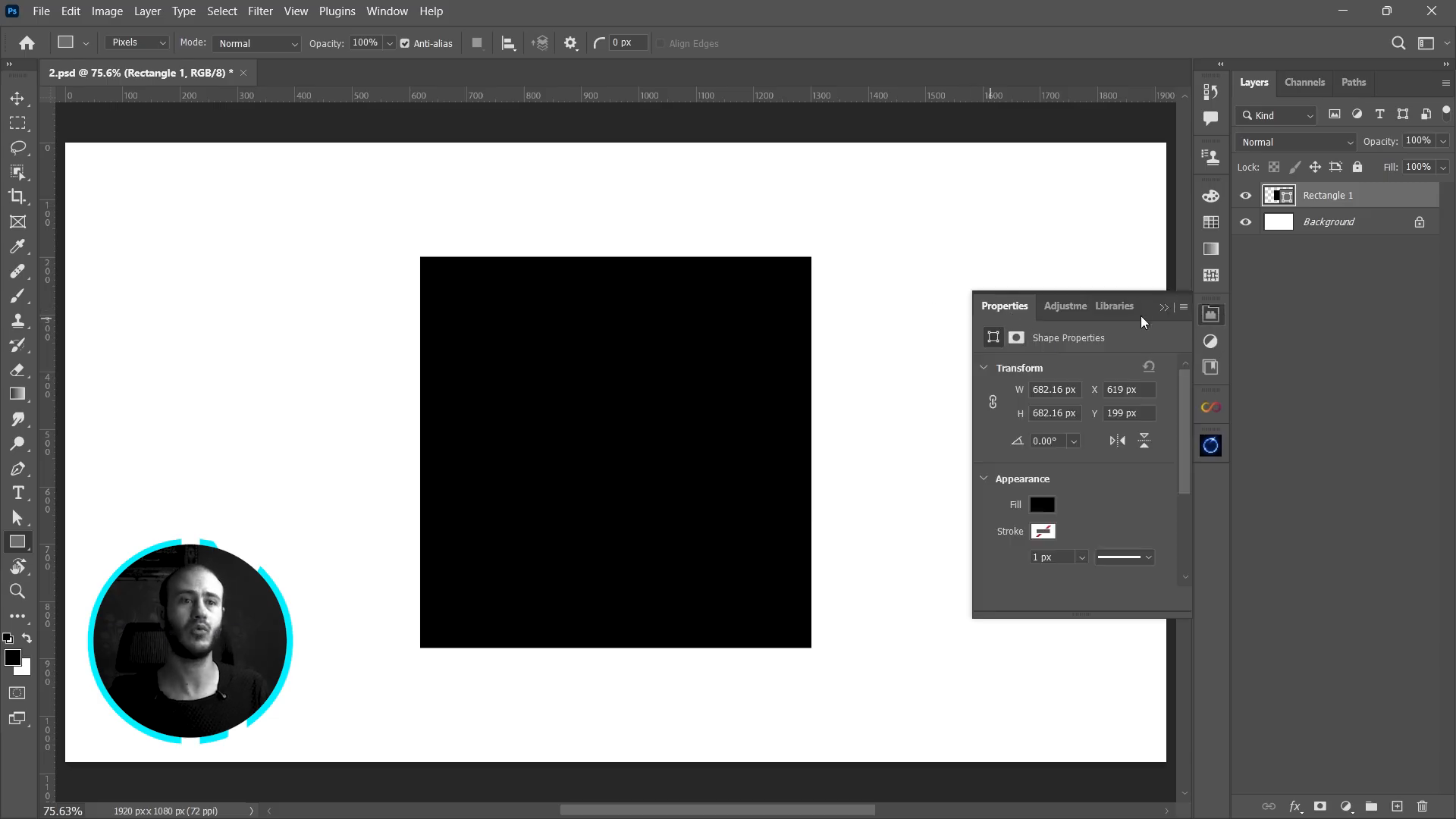
click(387, 10)
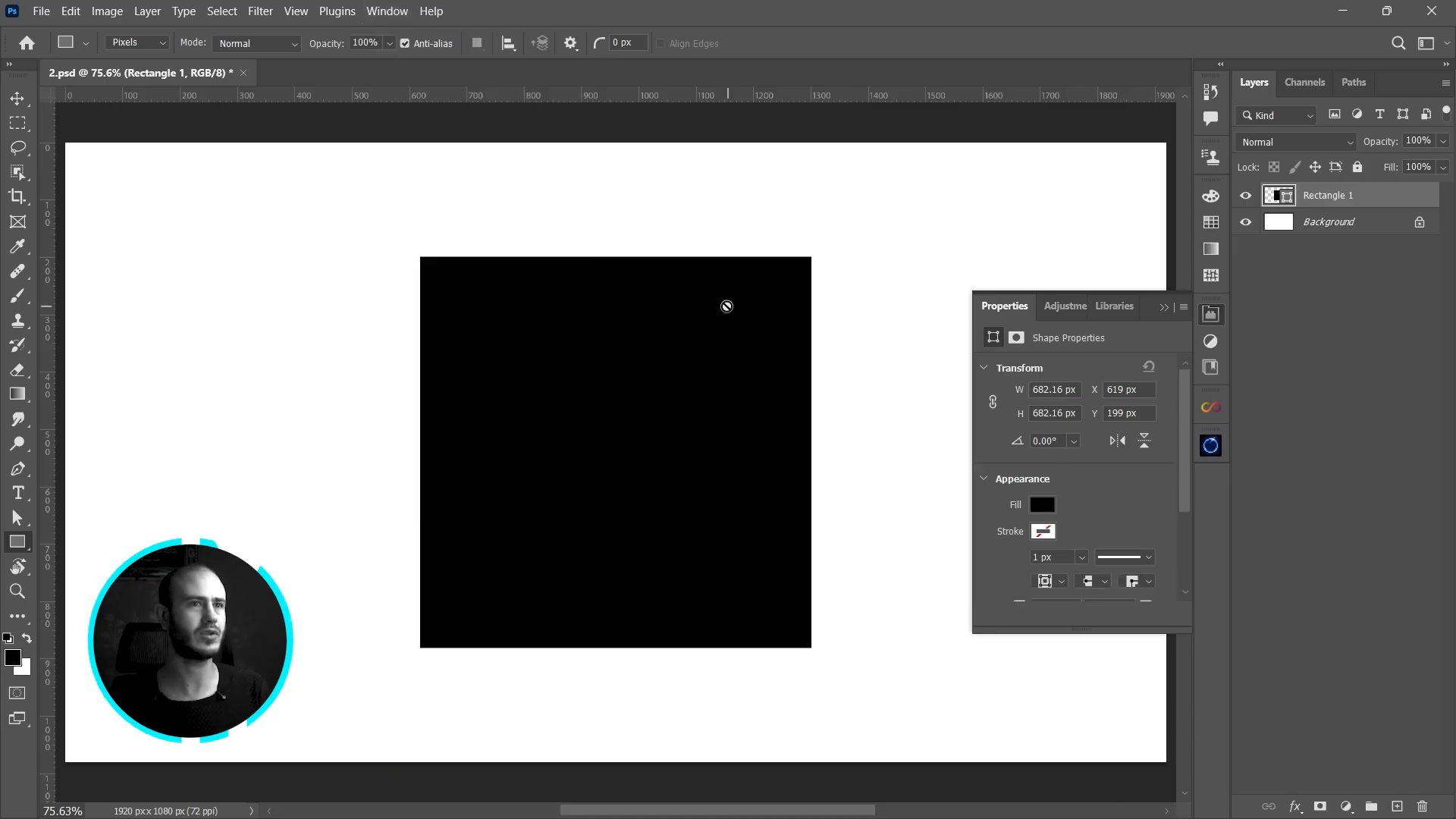
click(138, 47)
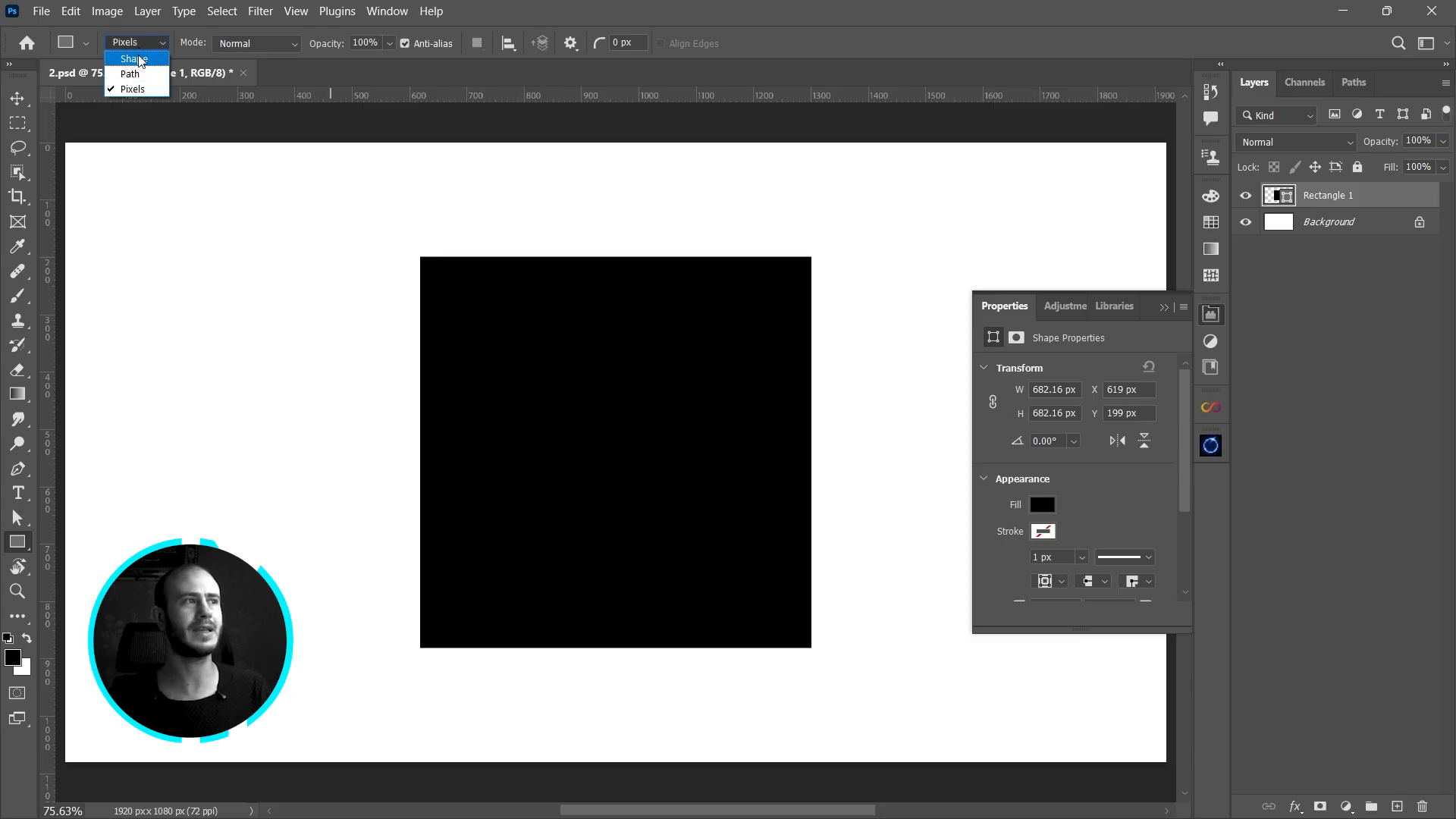
click(134, 59)
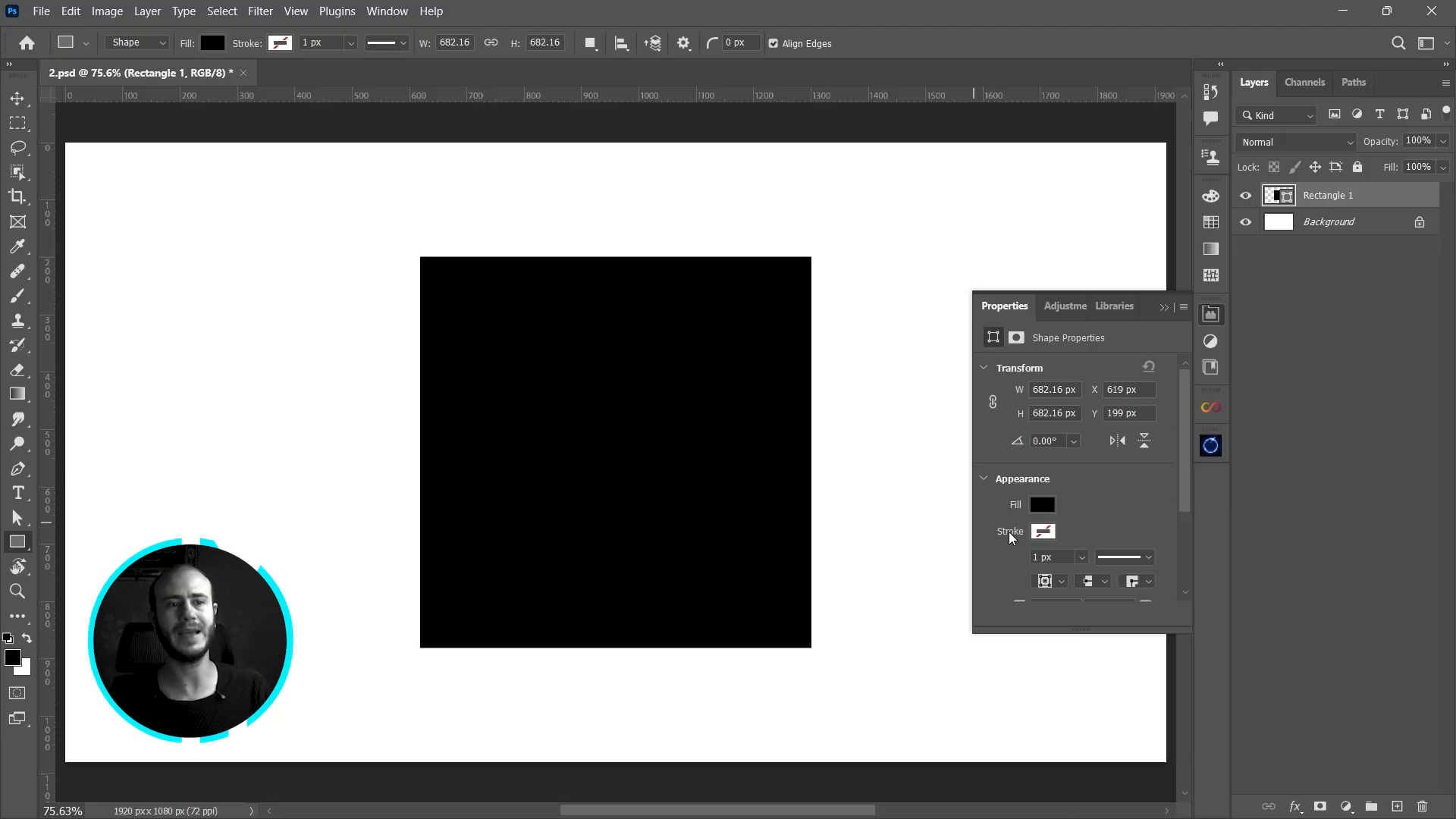
- Give the black square a solid yellow-orange stroke with the colour ffa800
click(1043, 532)
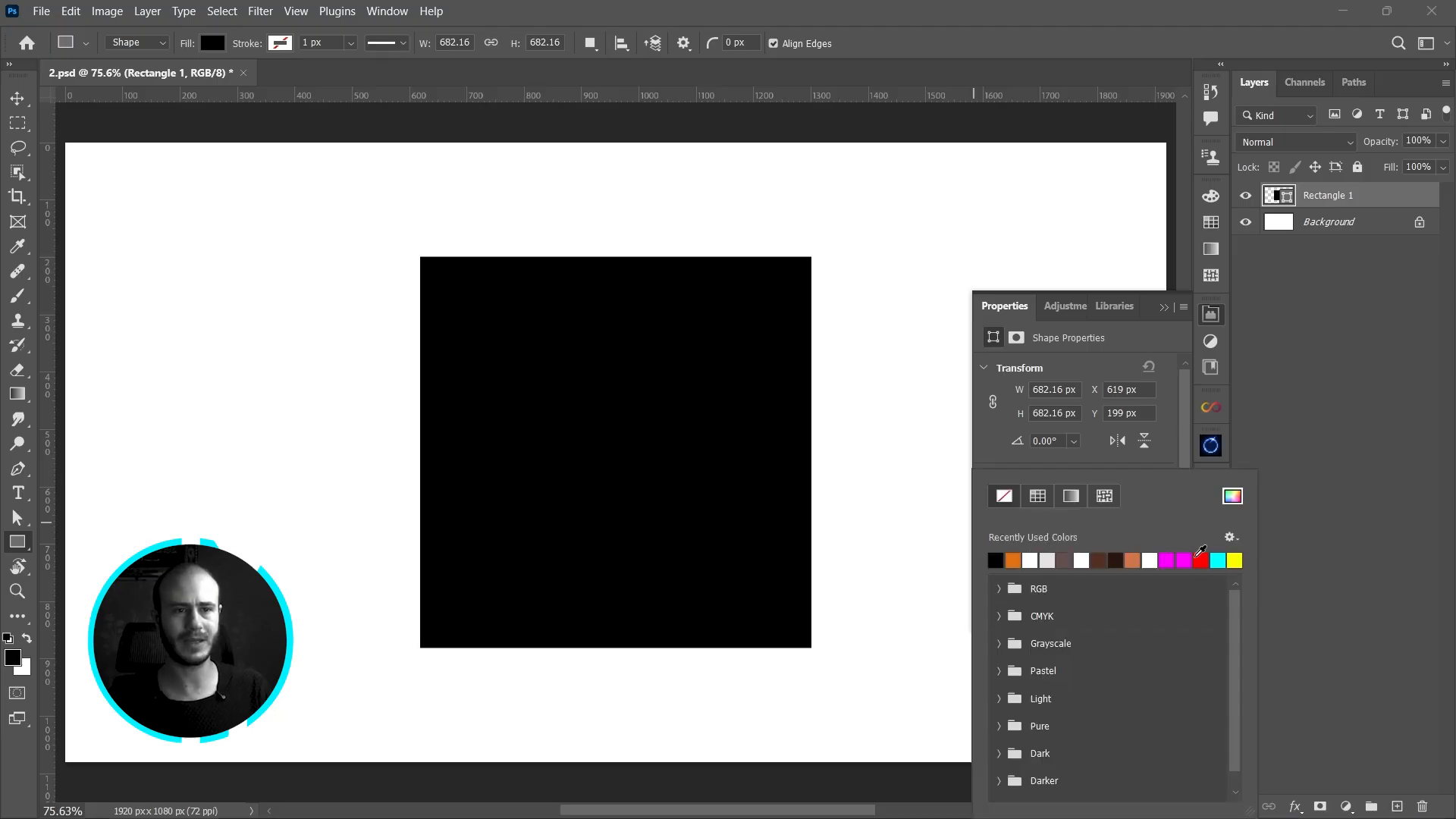
click(1017, 559)
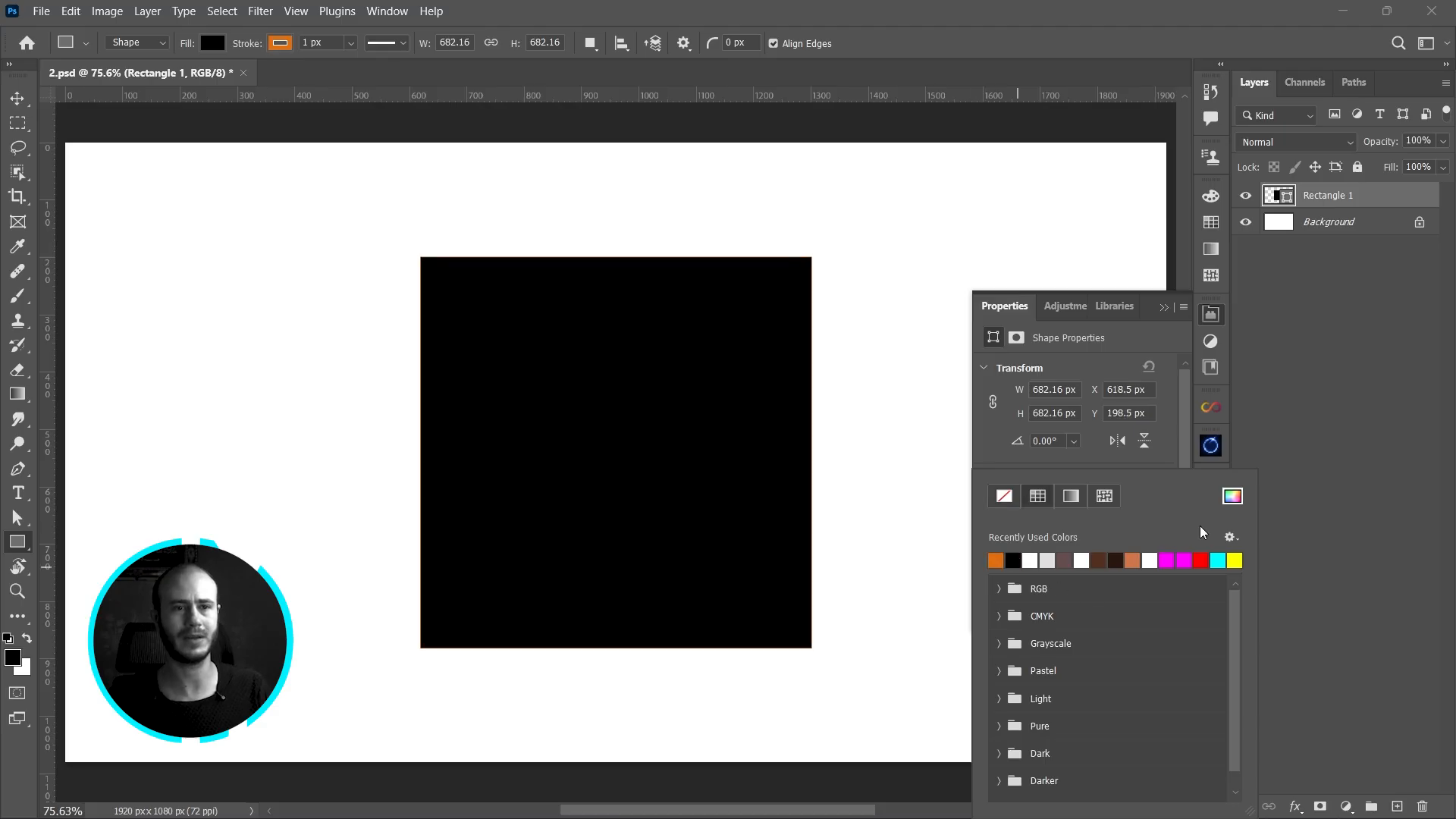
click(1232, 496)
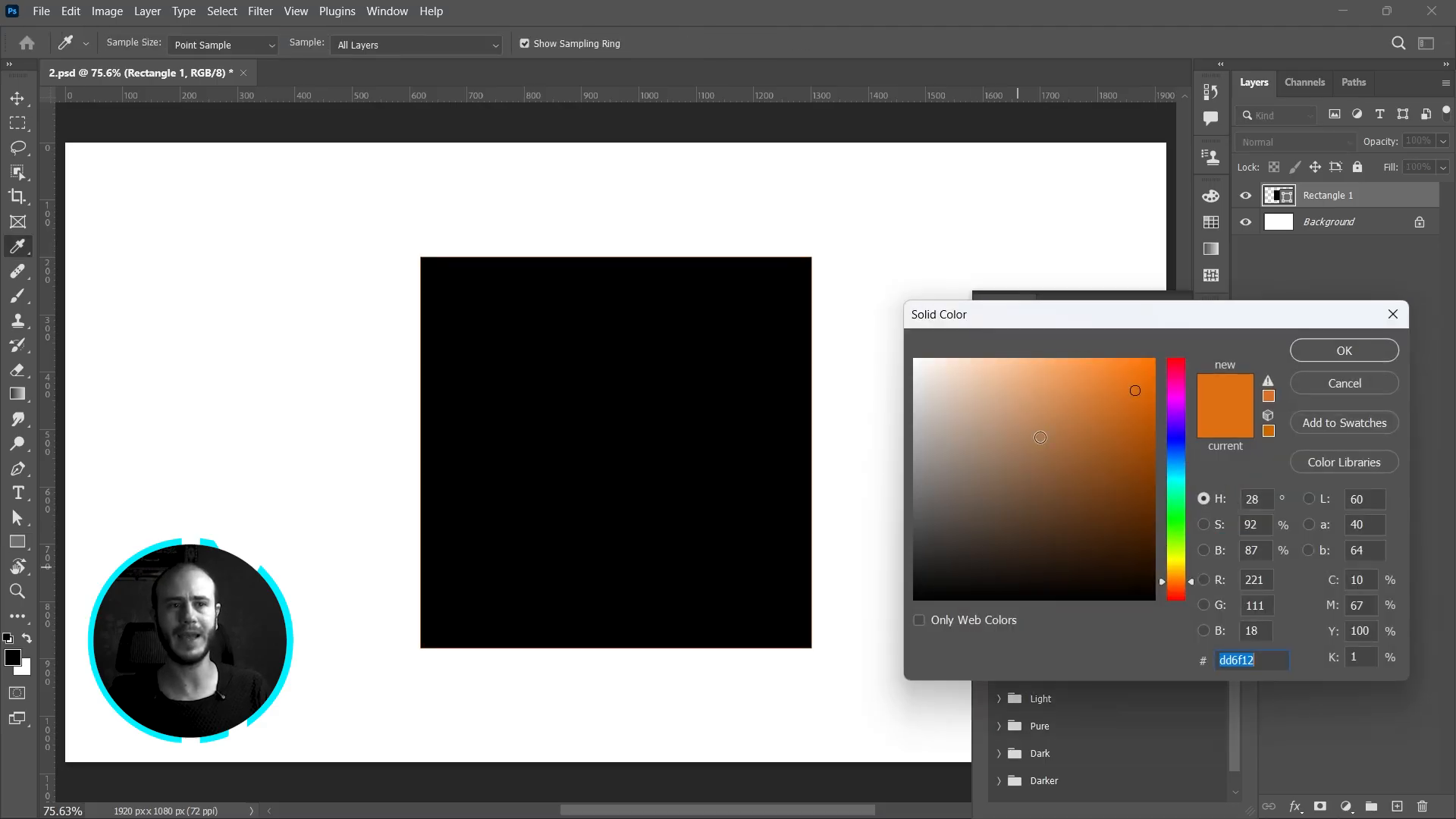
text(ff7500)
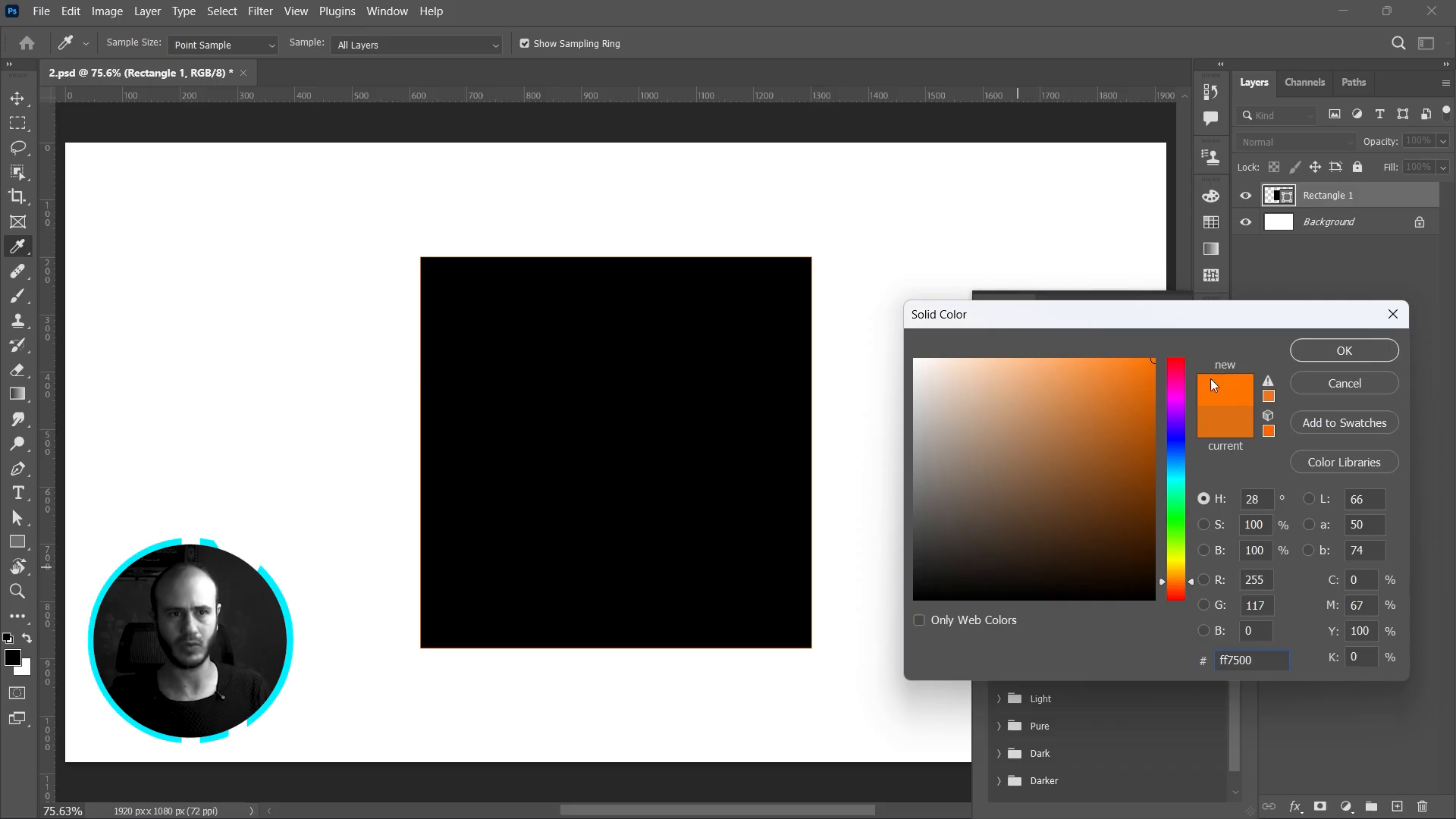
drag(1189, 561, 1194, 580)
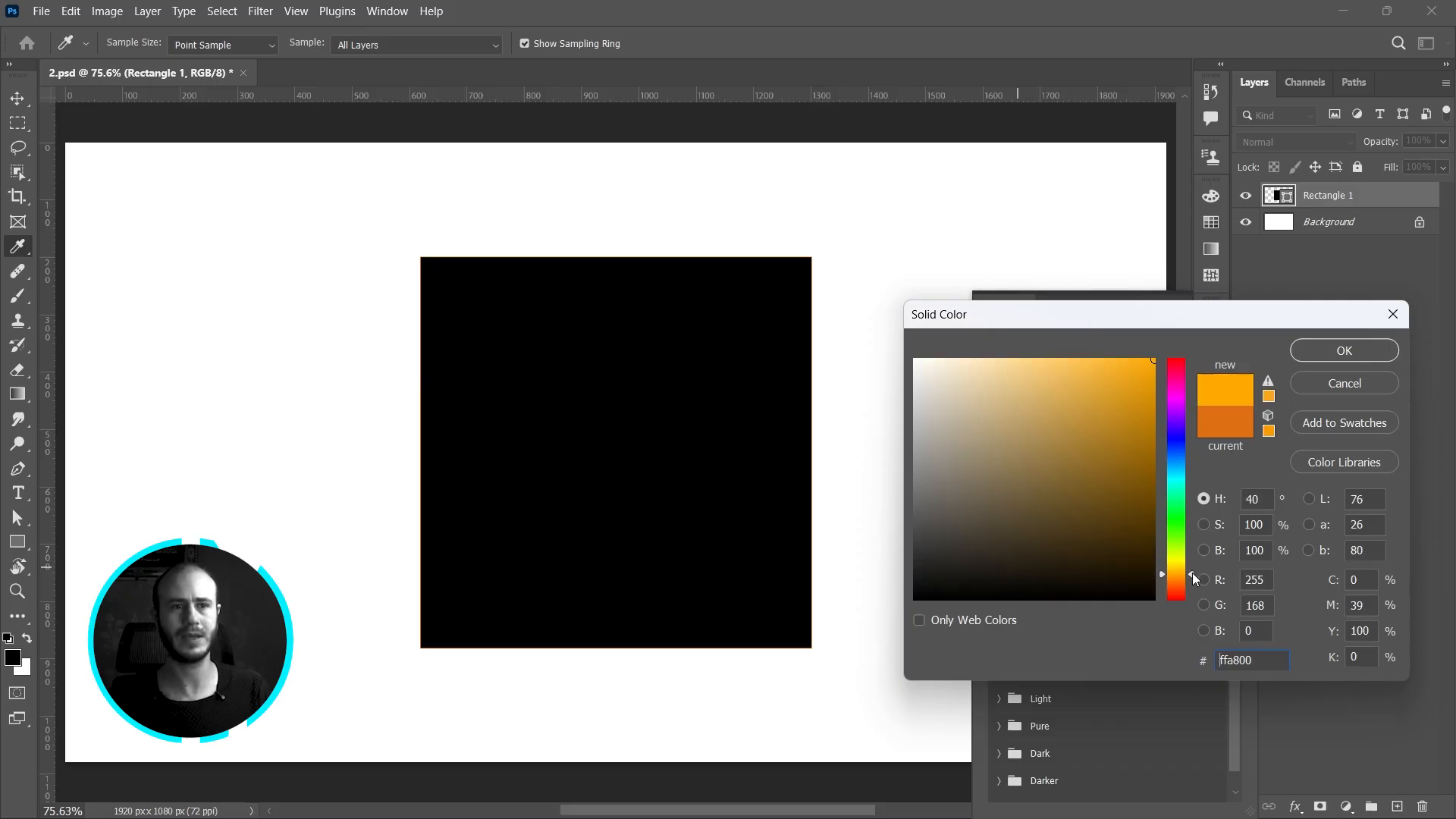
click(1344, 351)
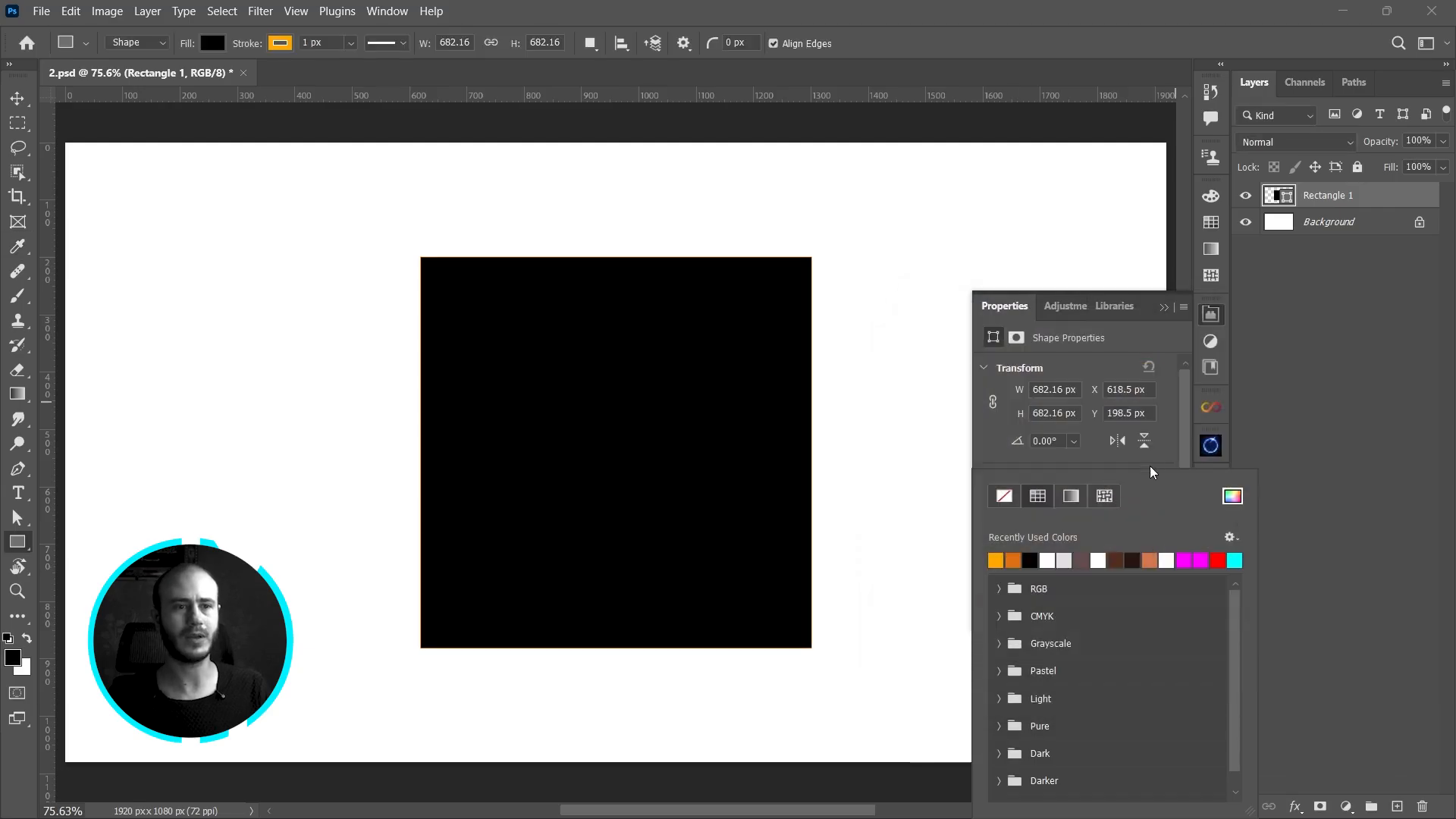
click(1165, 453)
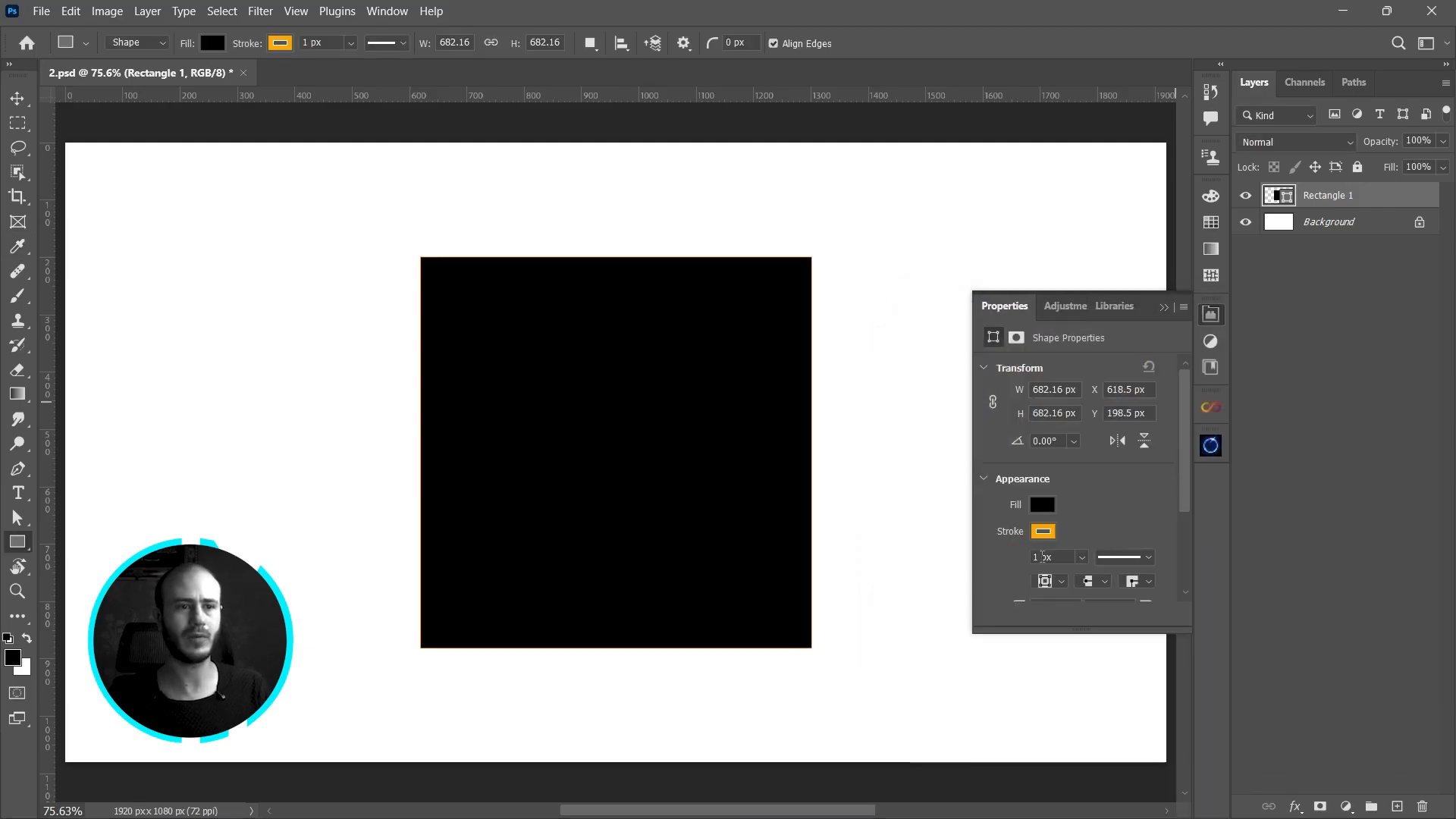
- Thicken the square's stroke to 11.48 px
scroll(1092, 512, down, 1)
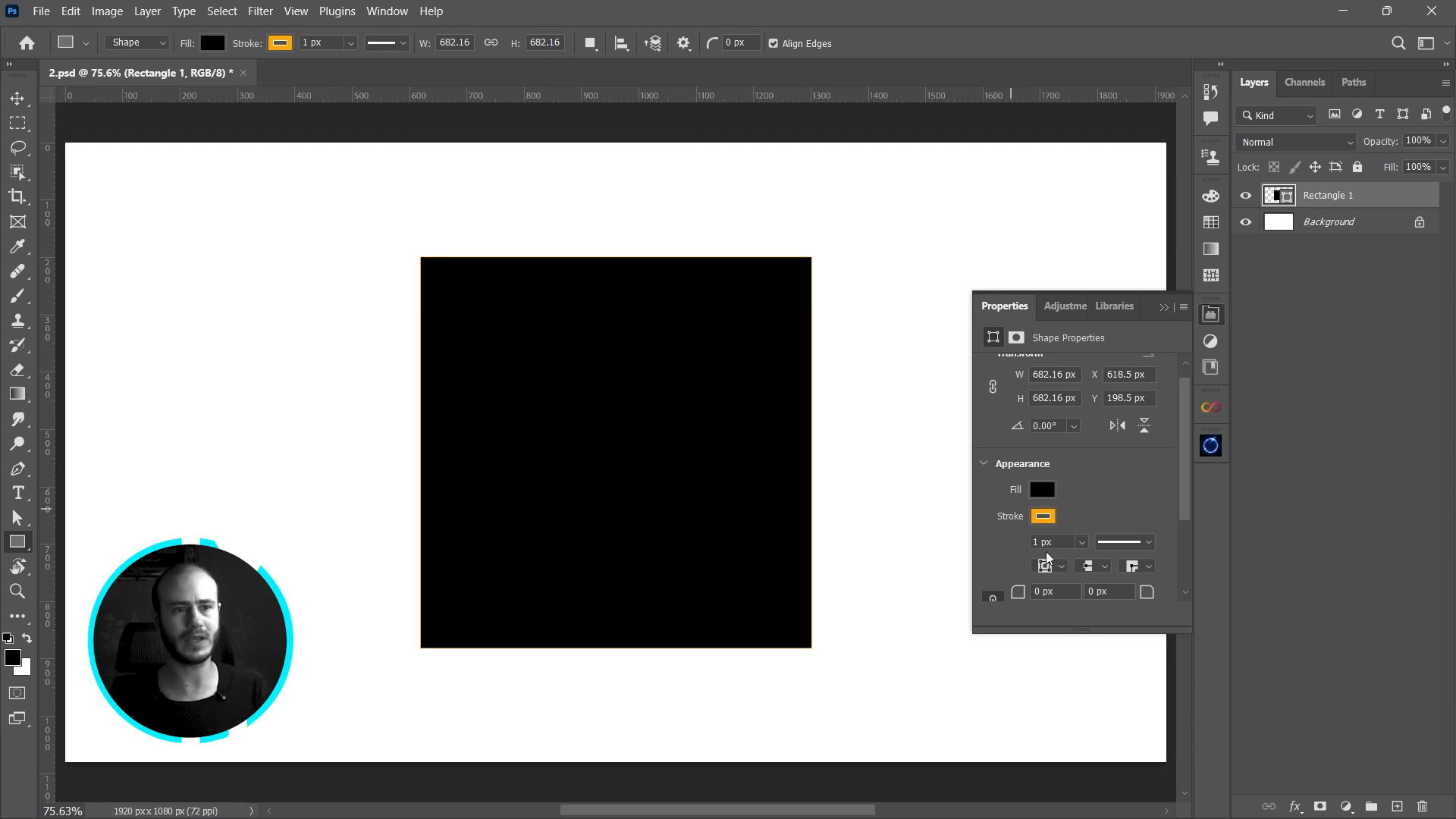
click(1081, 542)
drag(1076, 562, 1105, 566)
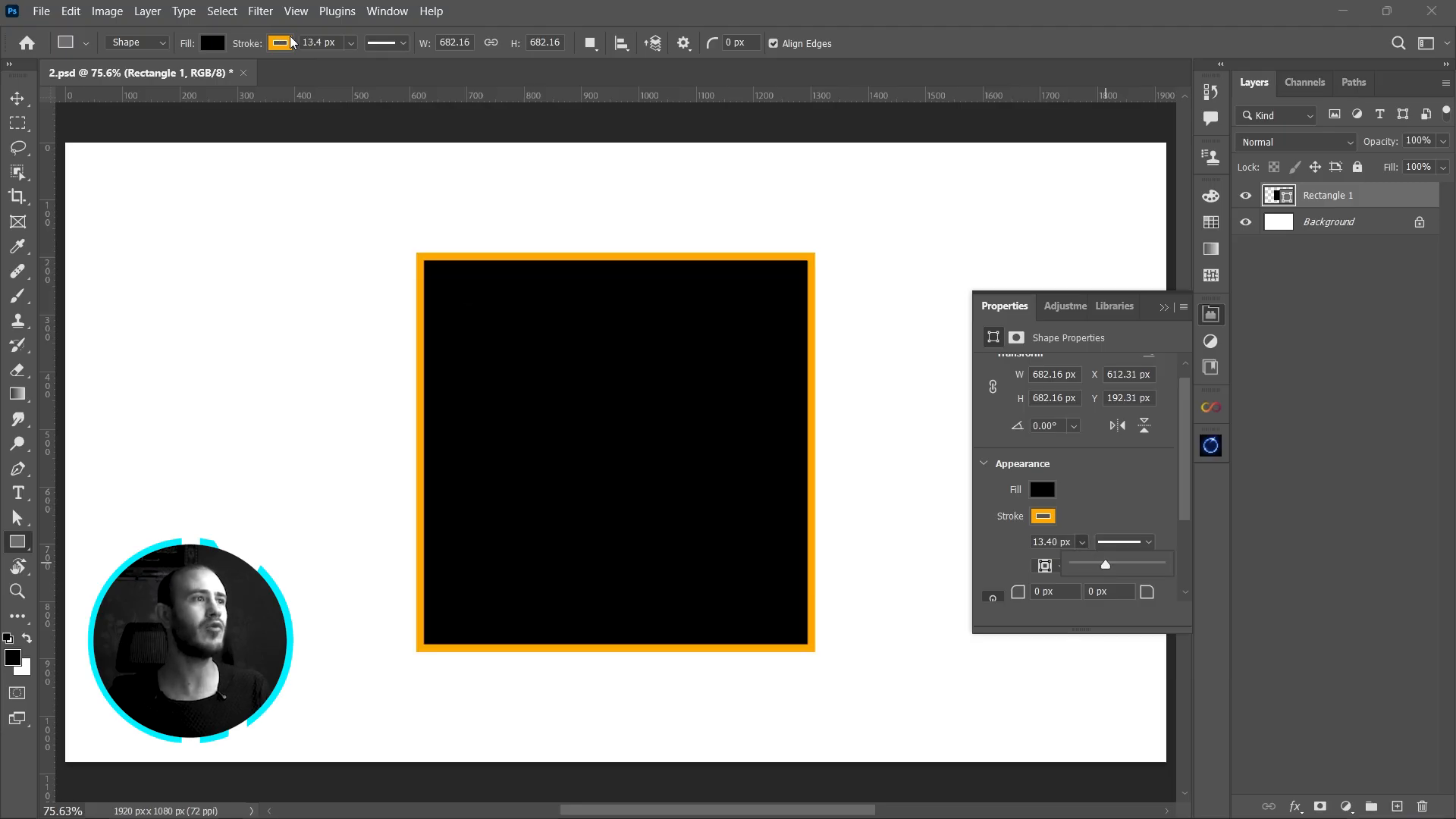
click(350, 44)
mouse_move(360, 65)
mouse_down()
mouse_move(384, 66)
mouse_move(357, 66)
mouse_up()
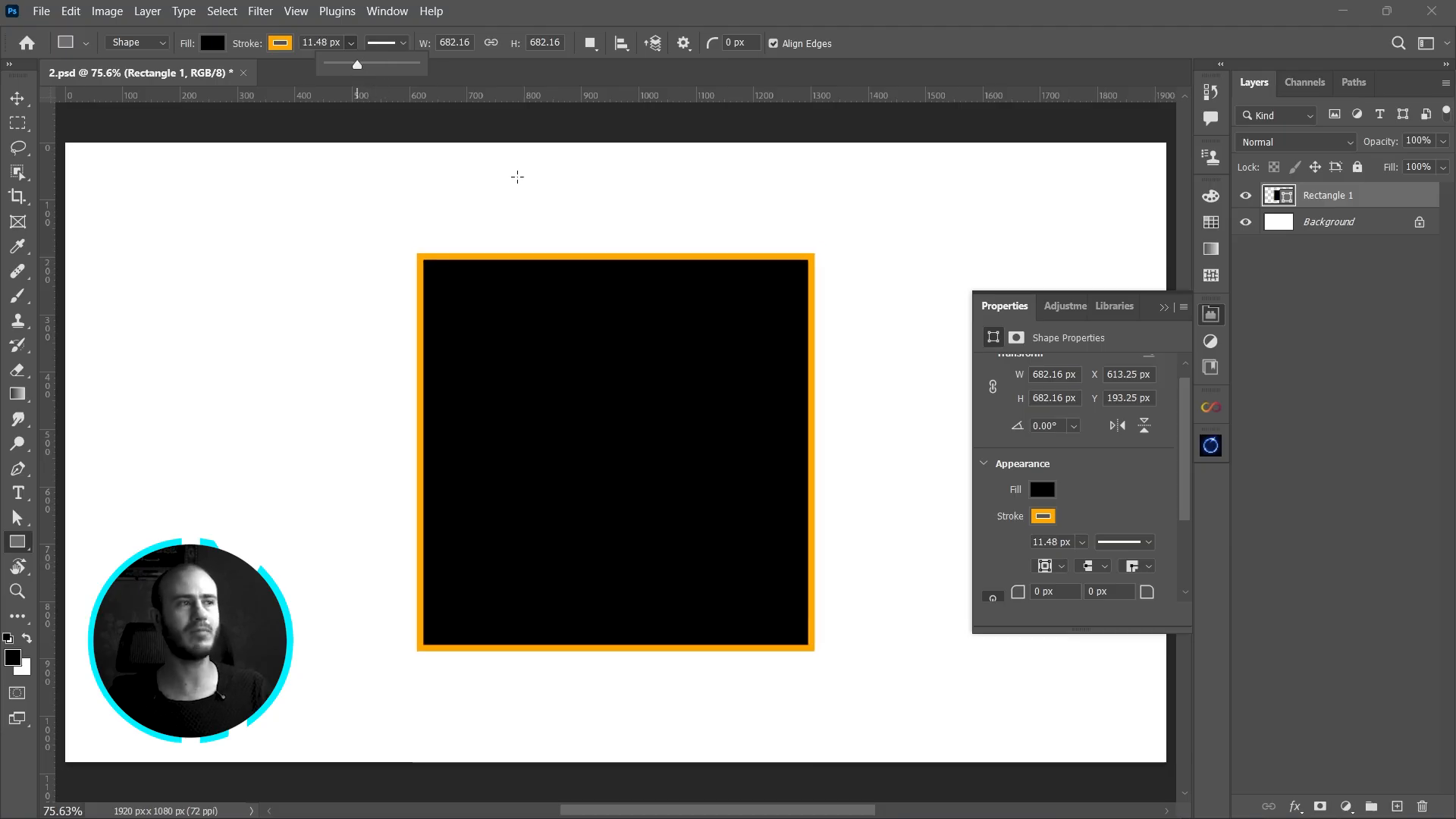
- Try the dashed and dotted line types on the square's stroke and return it to the solid line
click(406, 44)
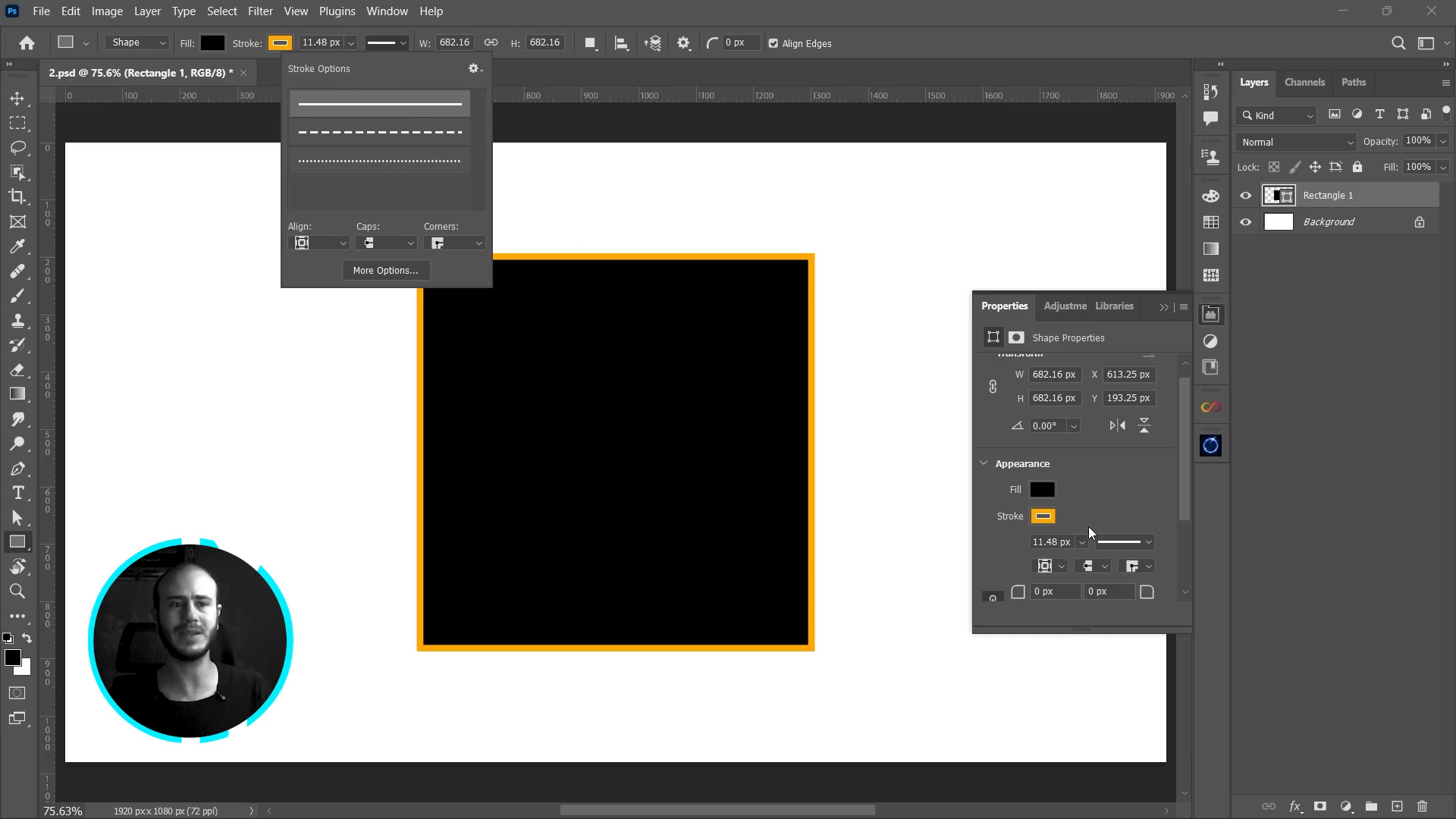
drag(1188, 451, 1192, 474)
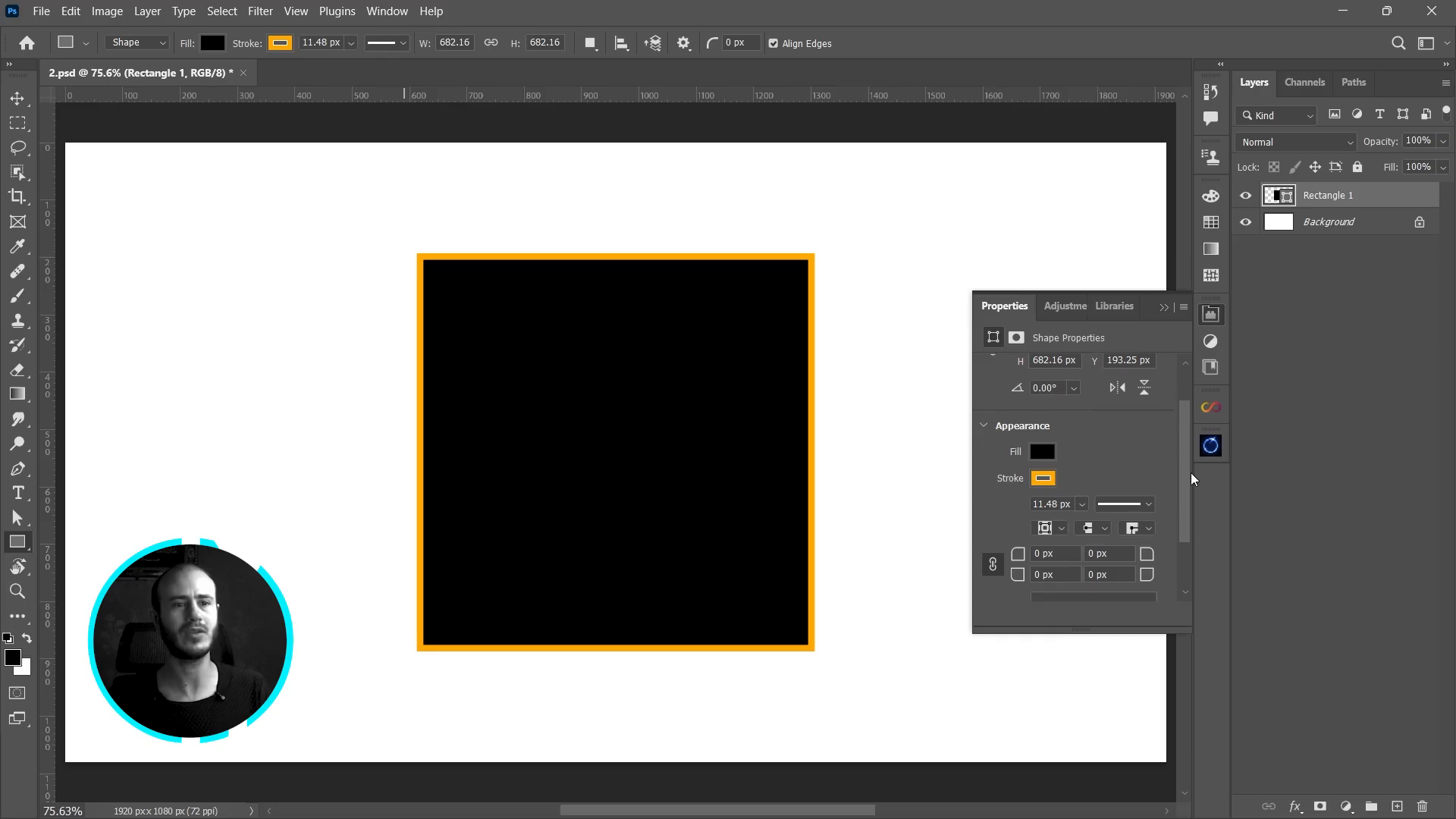
click(1142, 509)
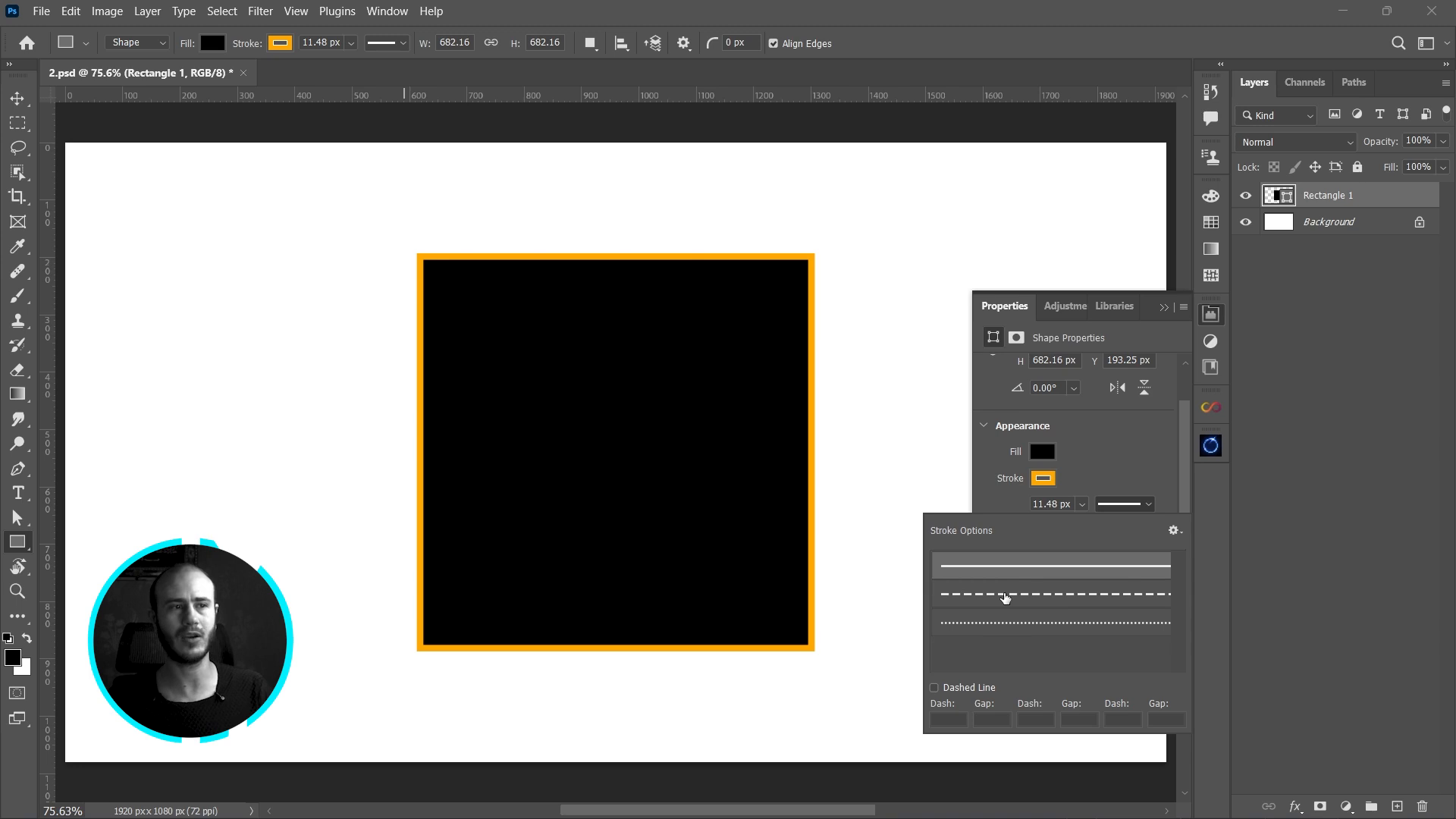
click(1004, 596)
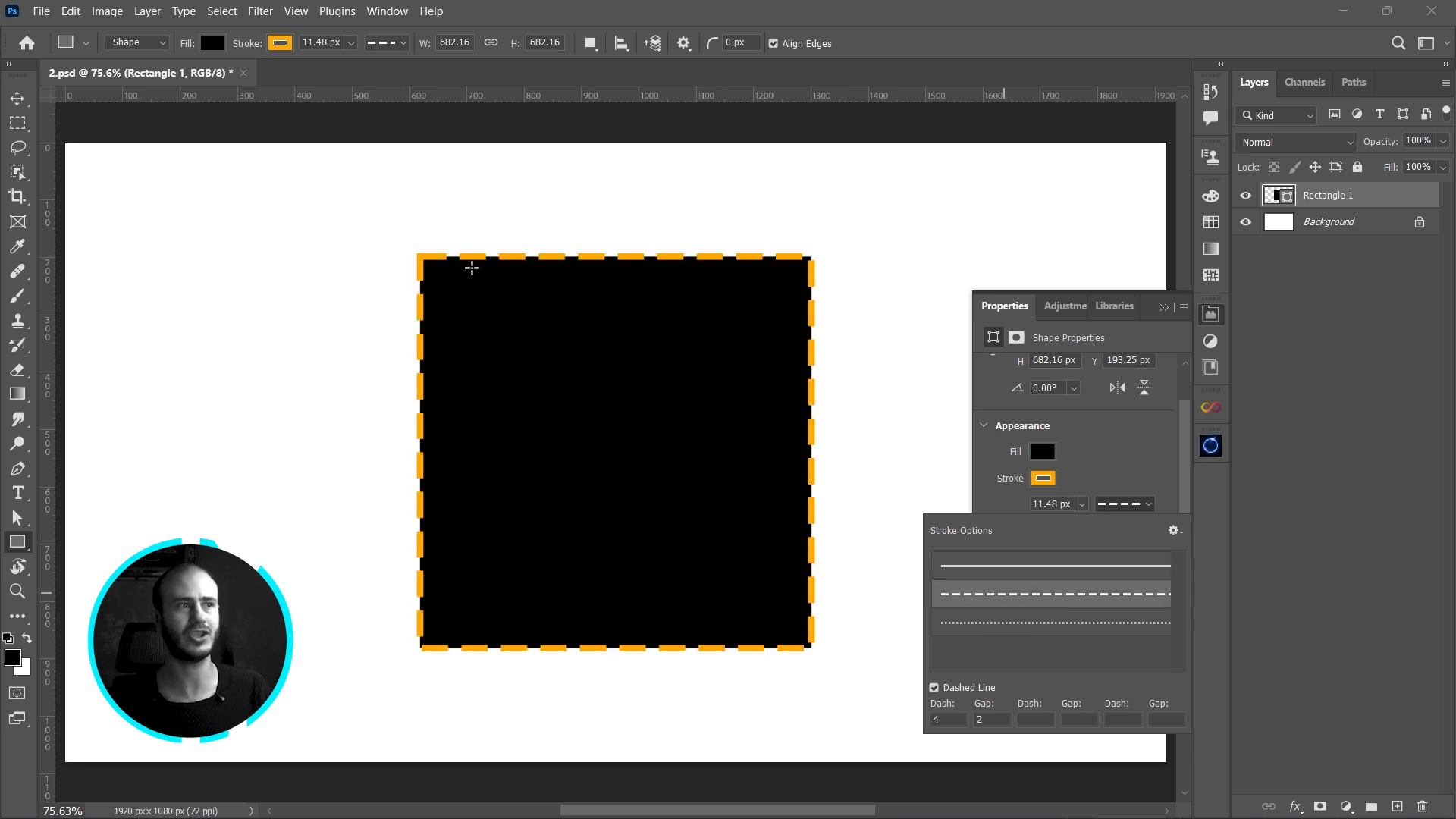
click(1017, 623)
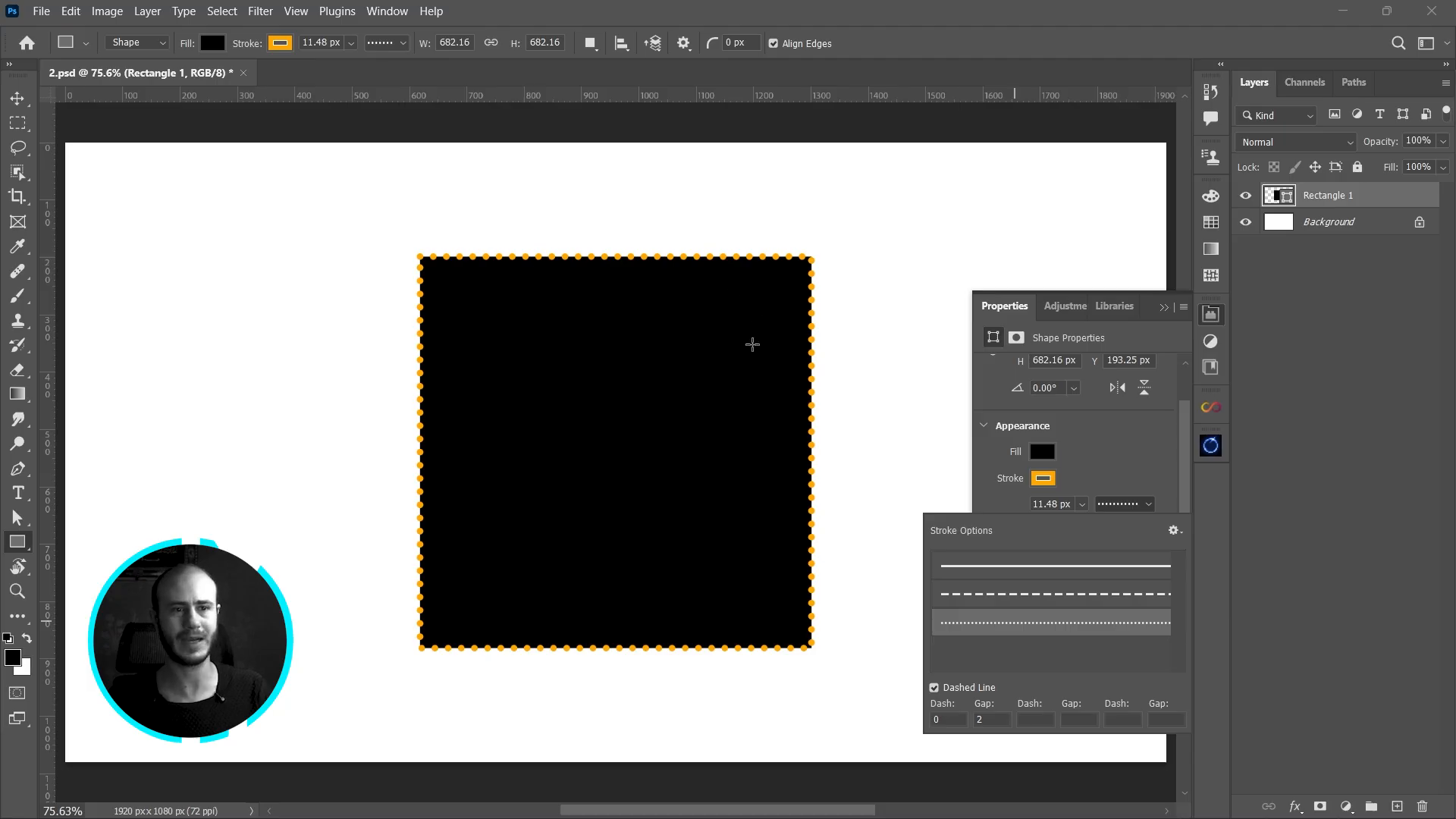
click(1083, 578)
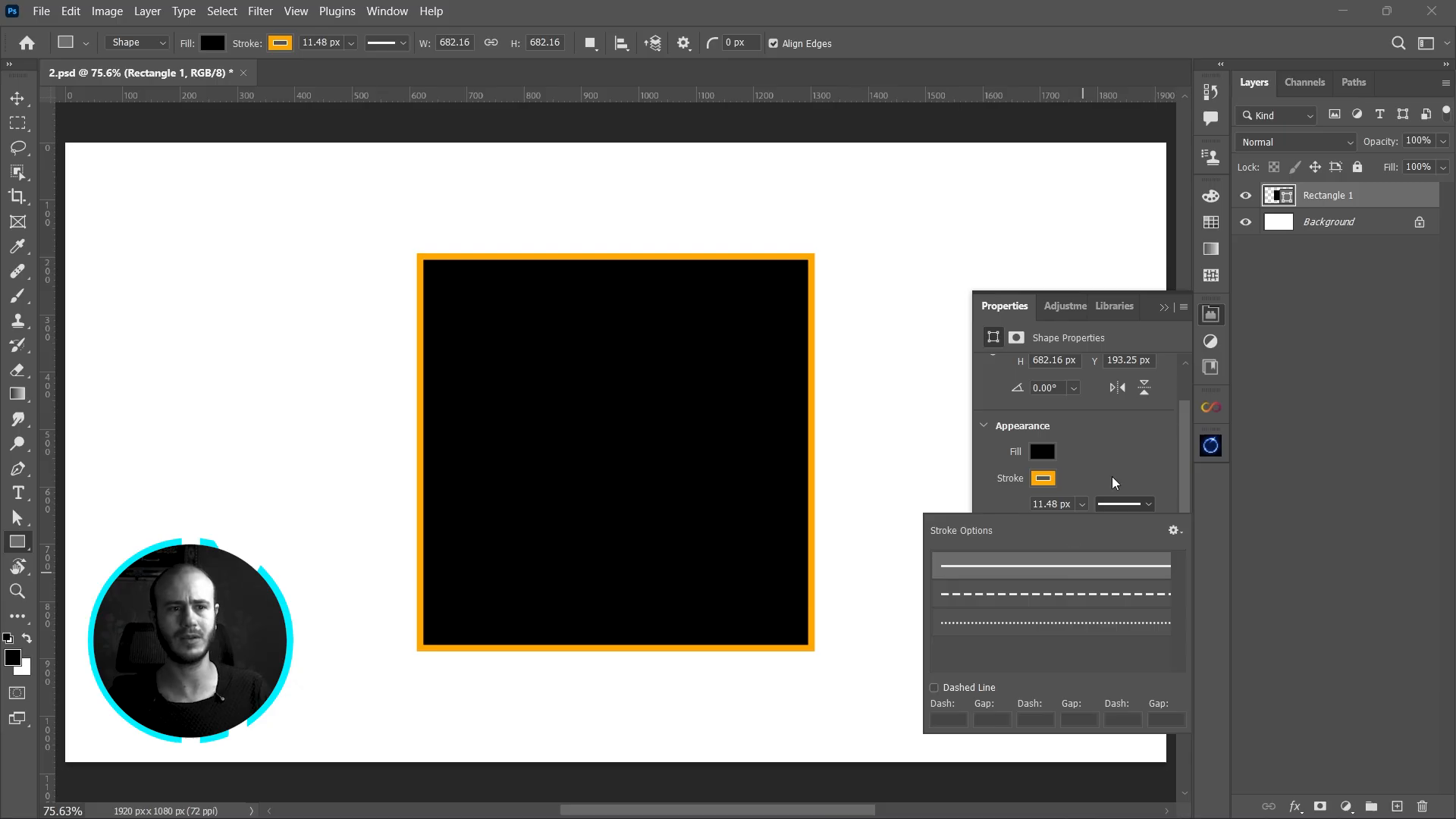
click(1147, 450)
- Try aligning the stroke inside the square's edge and set its alignment to outside
click(1064, 530)
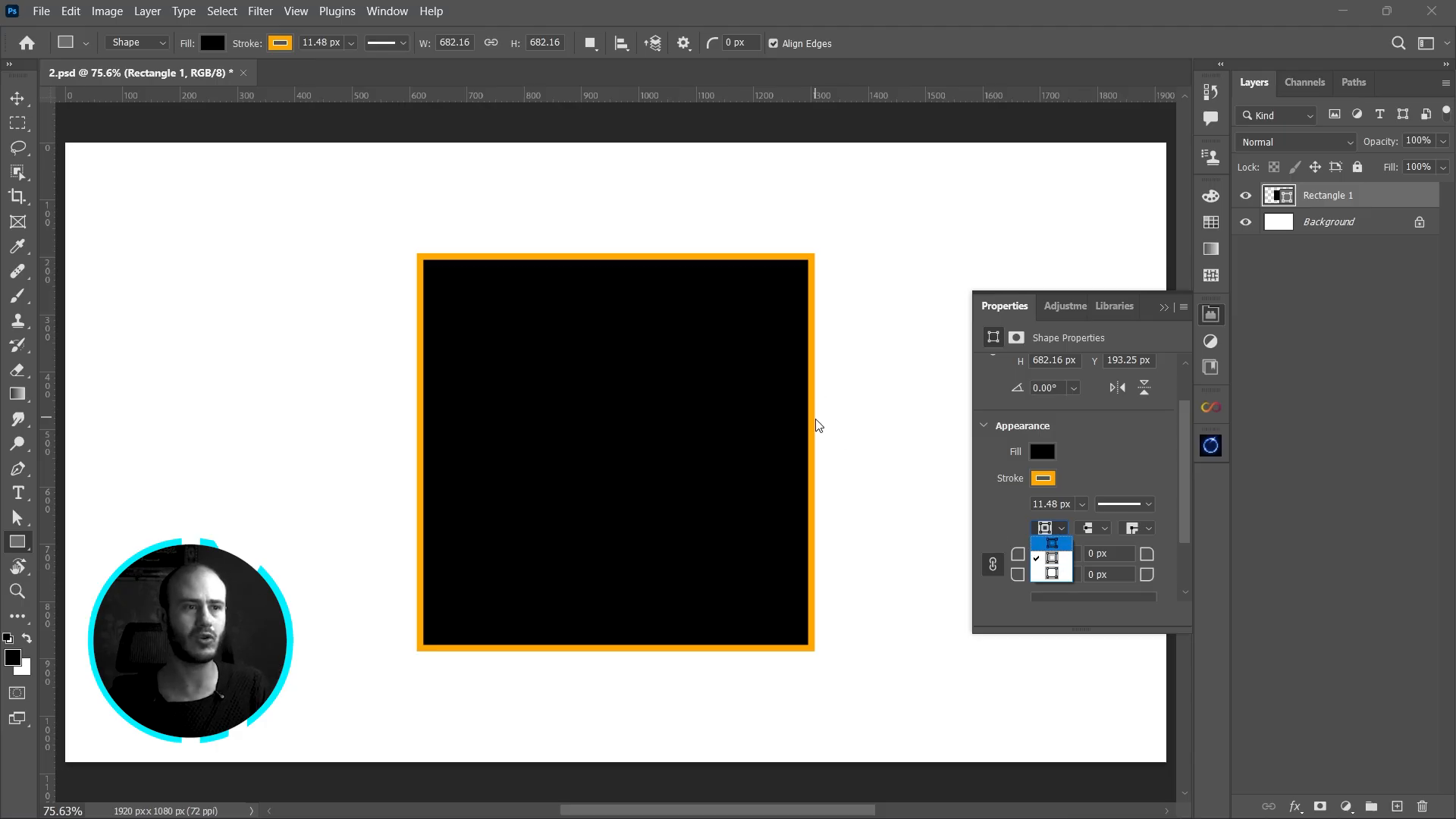
click(1062, 546)
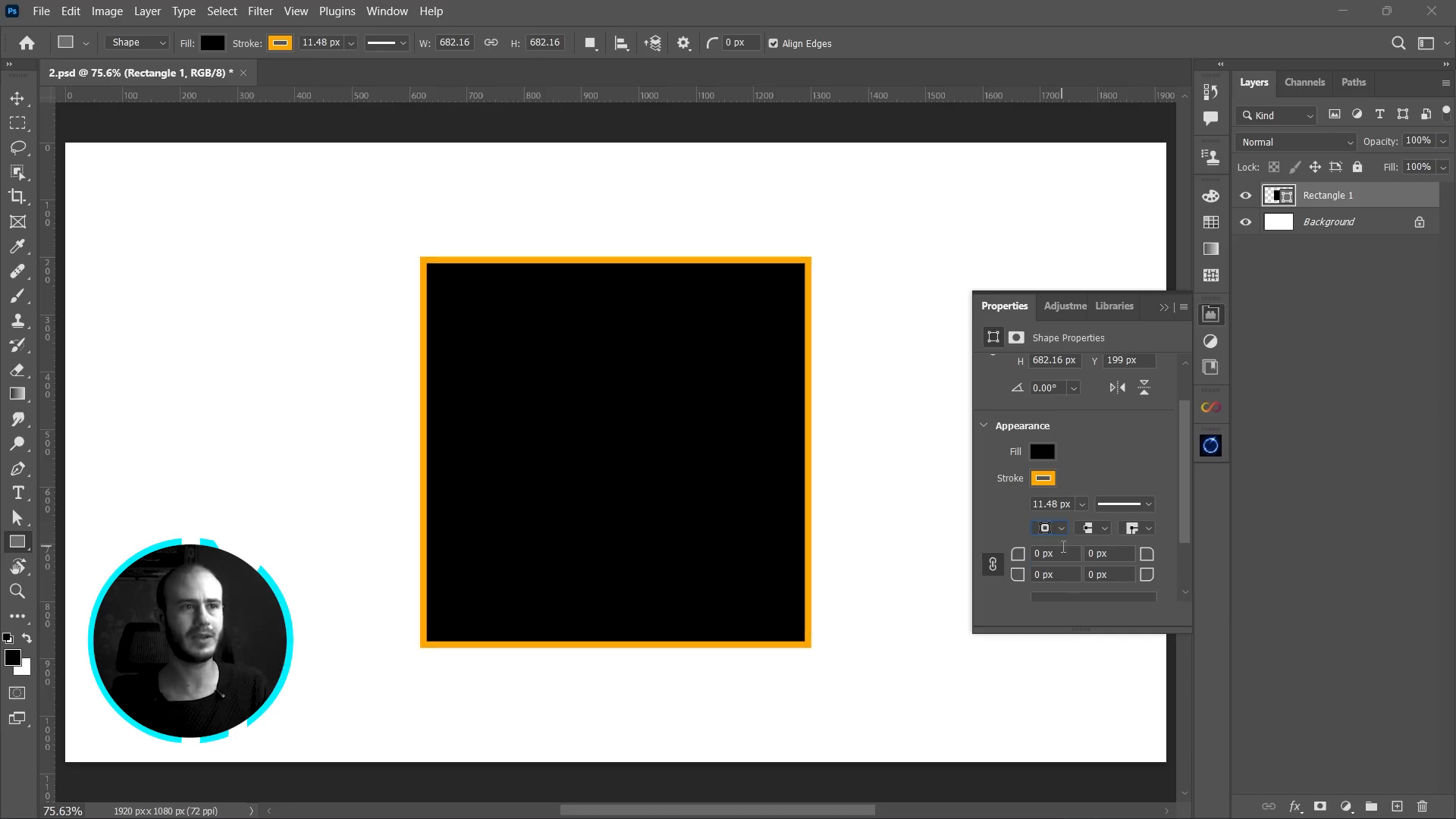
click(1061, 529)
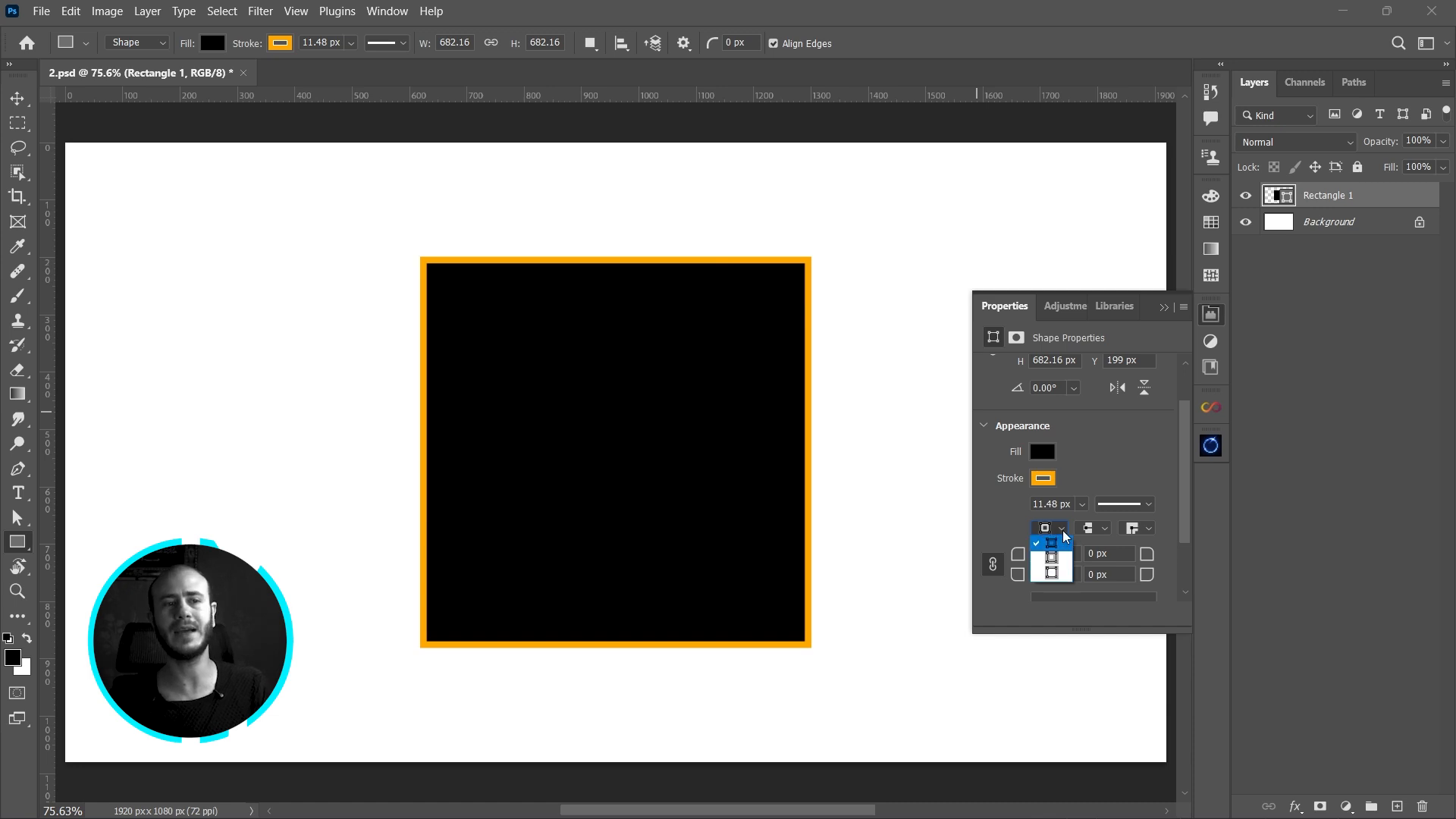
click(1062, 574)
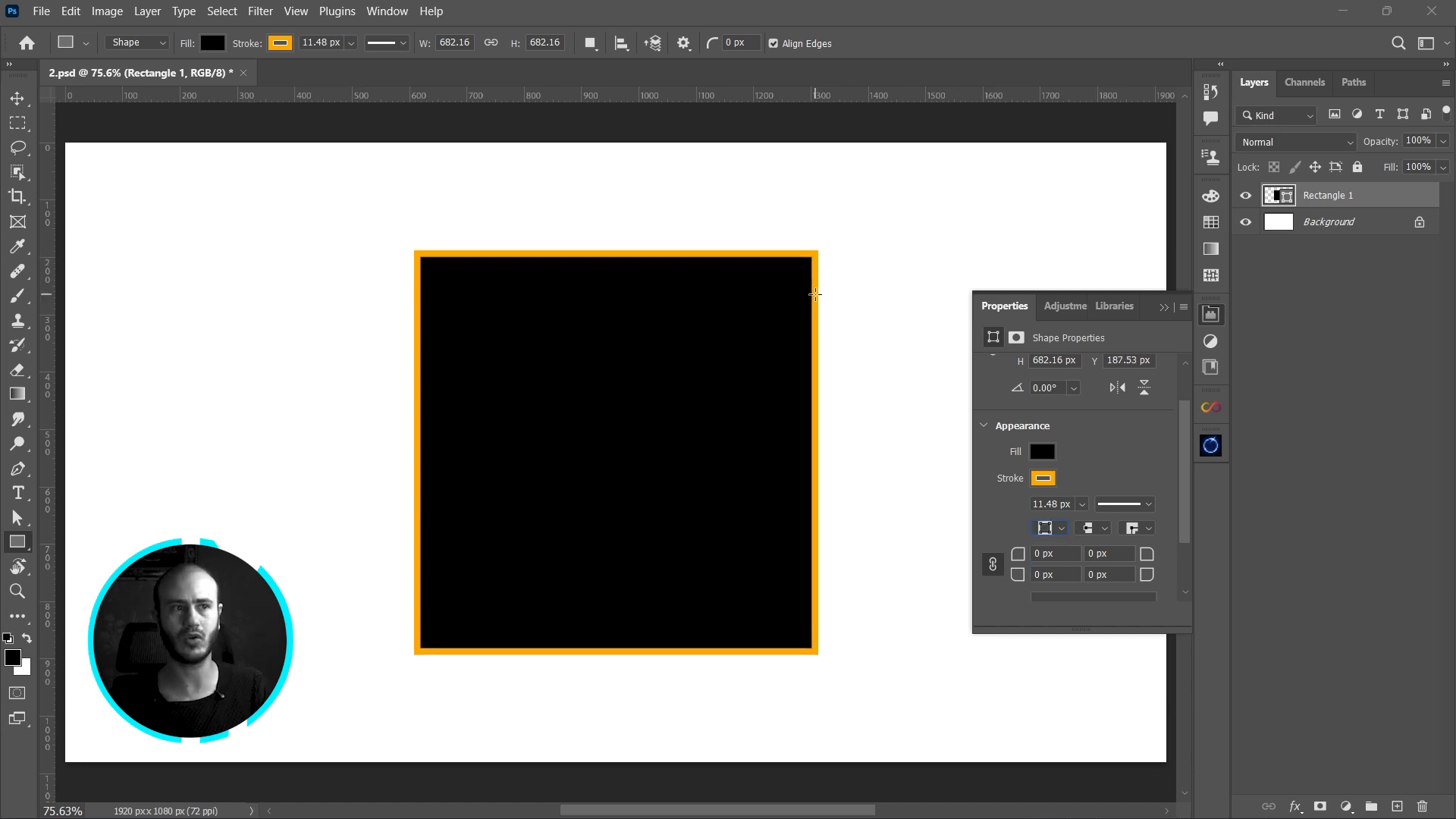
- Try the square and round cap styles on the square's stroke and return it to the butt cap
click(1092, 528)
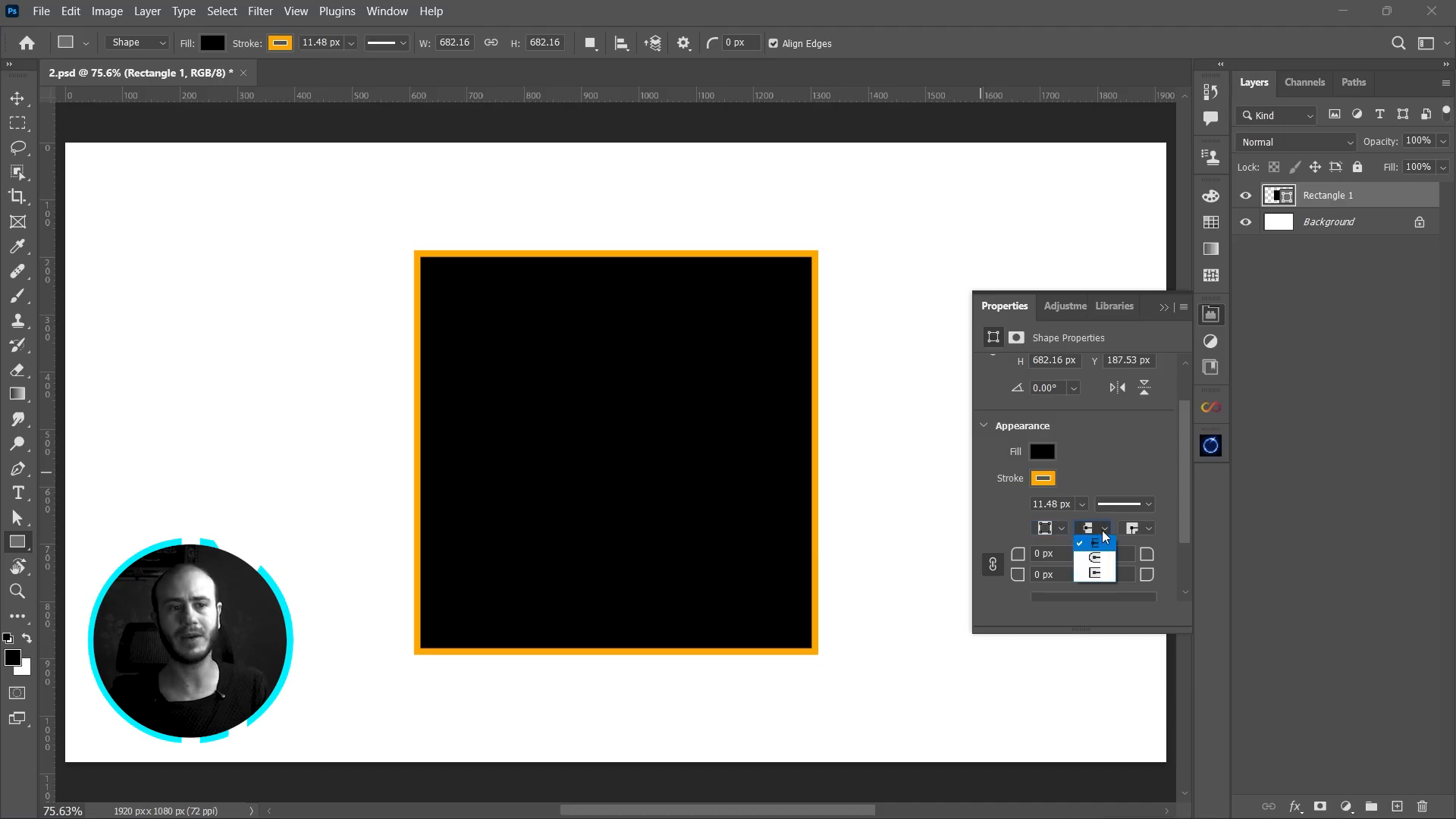
click(1096, 581)
click(1092, 528)
click(1100, 554)
click(1091, 528)
click(1095, 574)
click(1091, 527)
click(1094, 560)
click(1096, 529)
click(1096, 543)
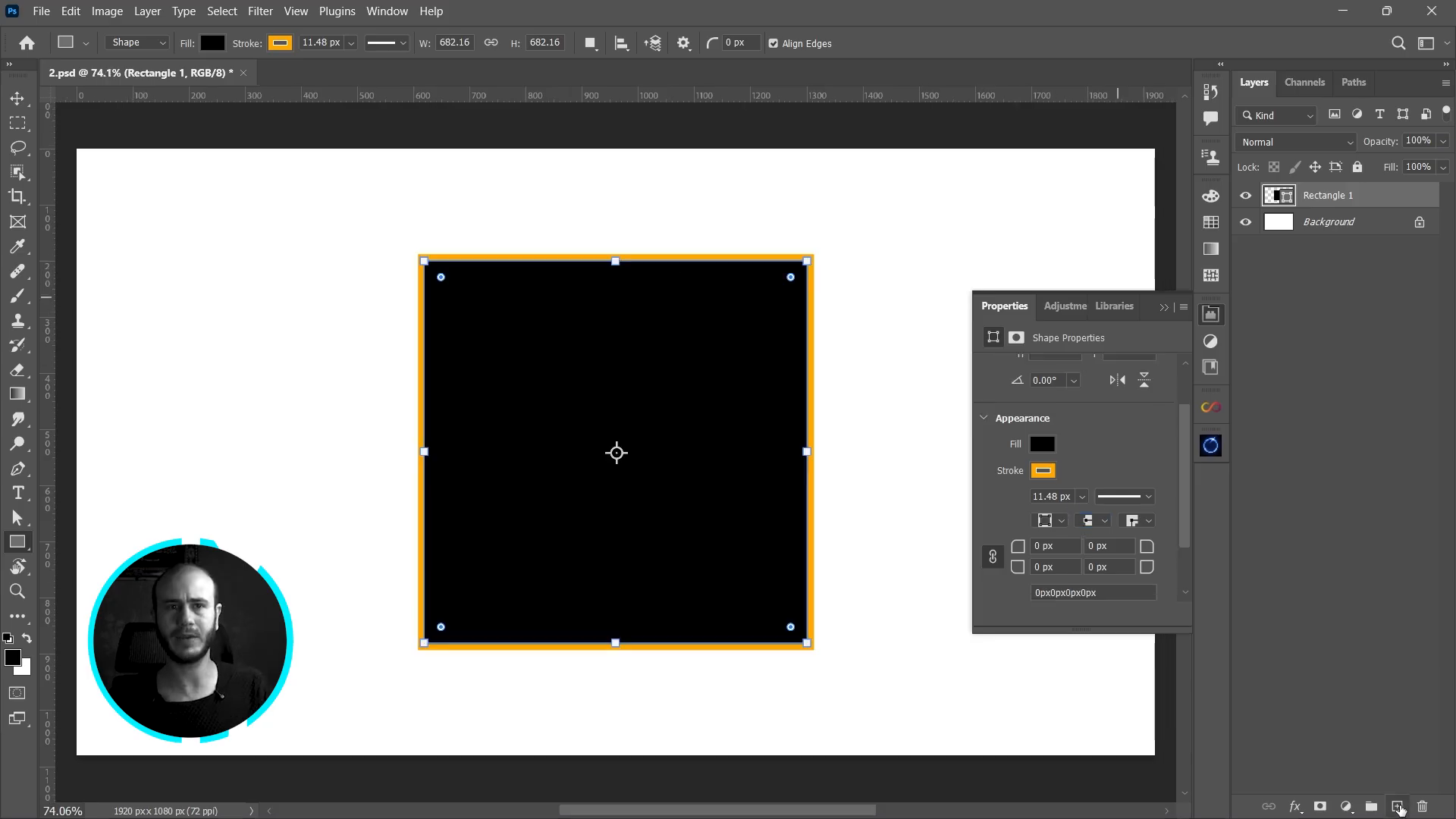
- Add a new layer and set the Pen tool to Shape mode with no fill and a 21.74 px stroke
key(ctrl+shift+alt+n)
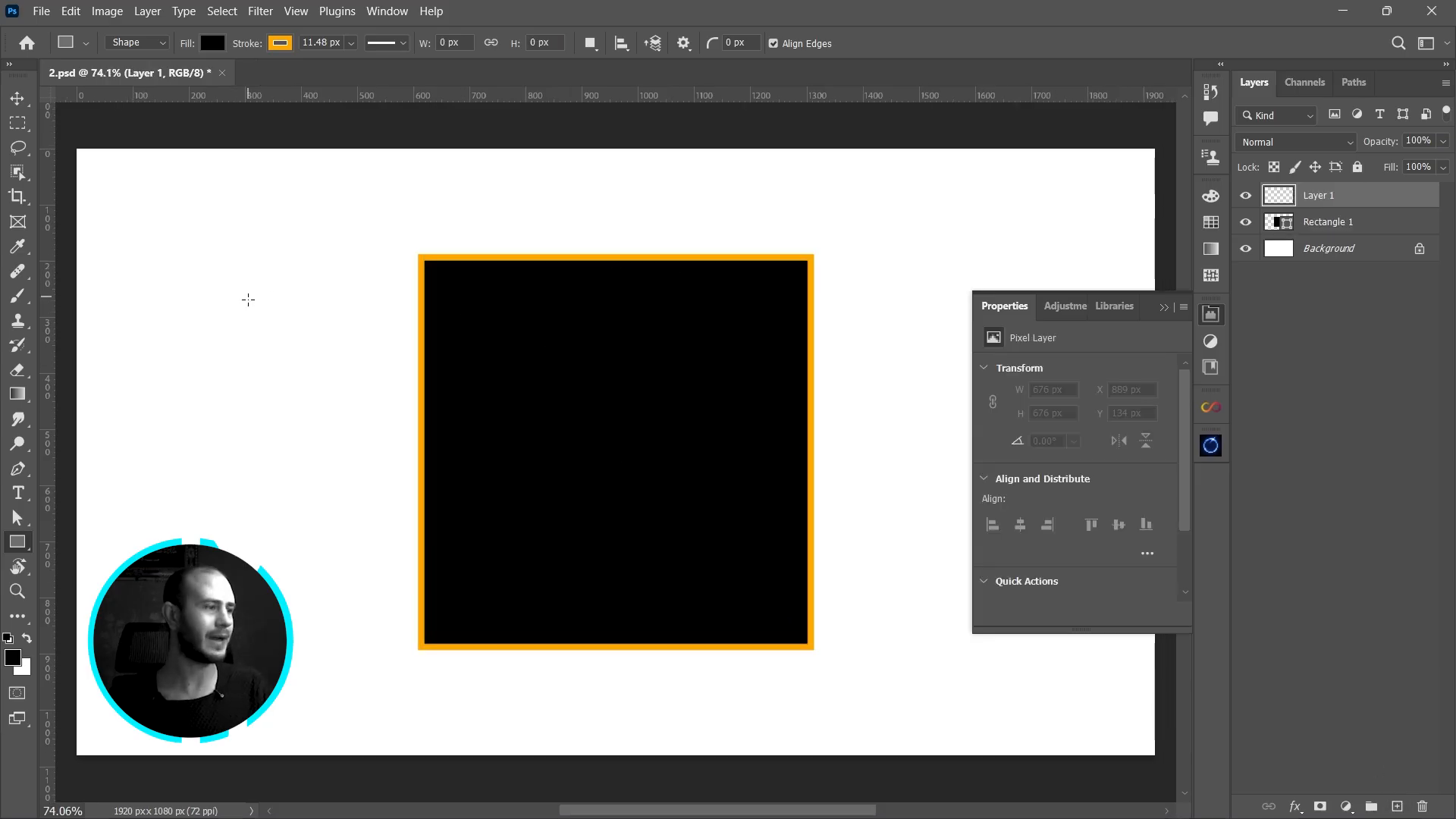
key(p)
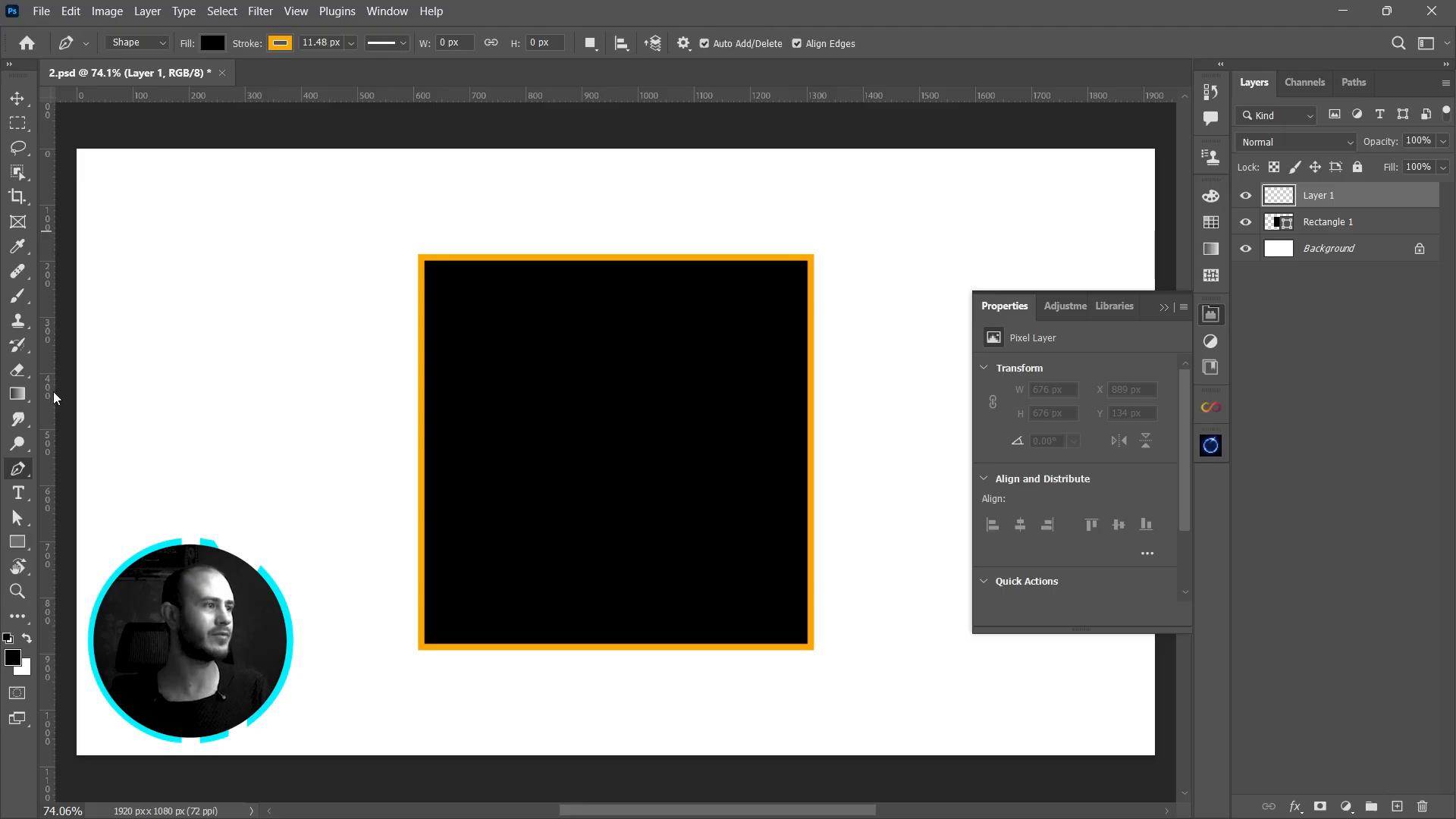
click(150, 43)
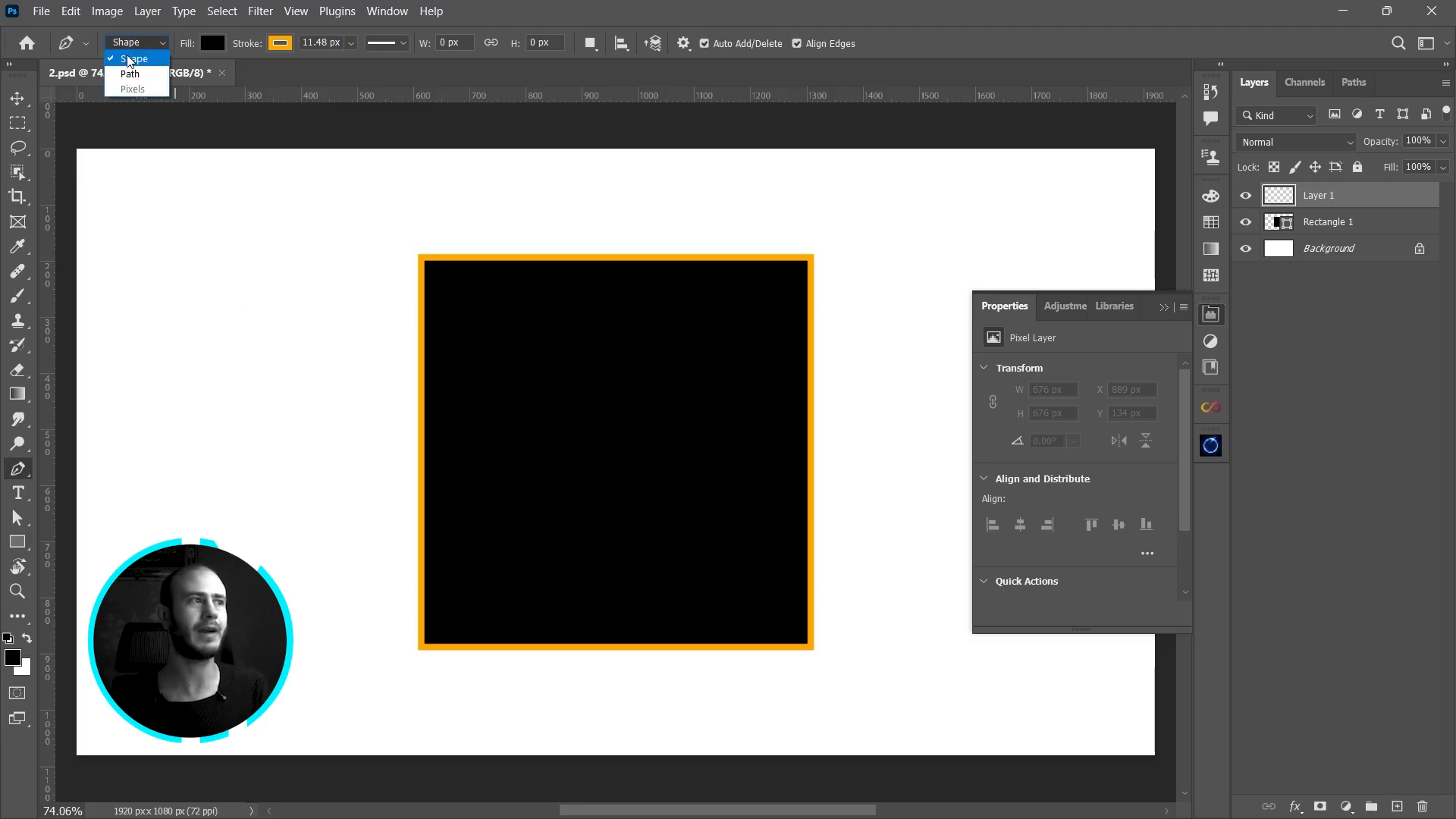
click(164, 58)
click(212, 43)
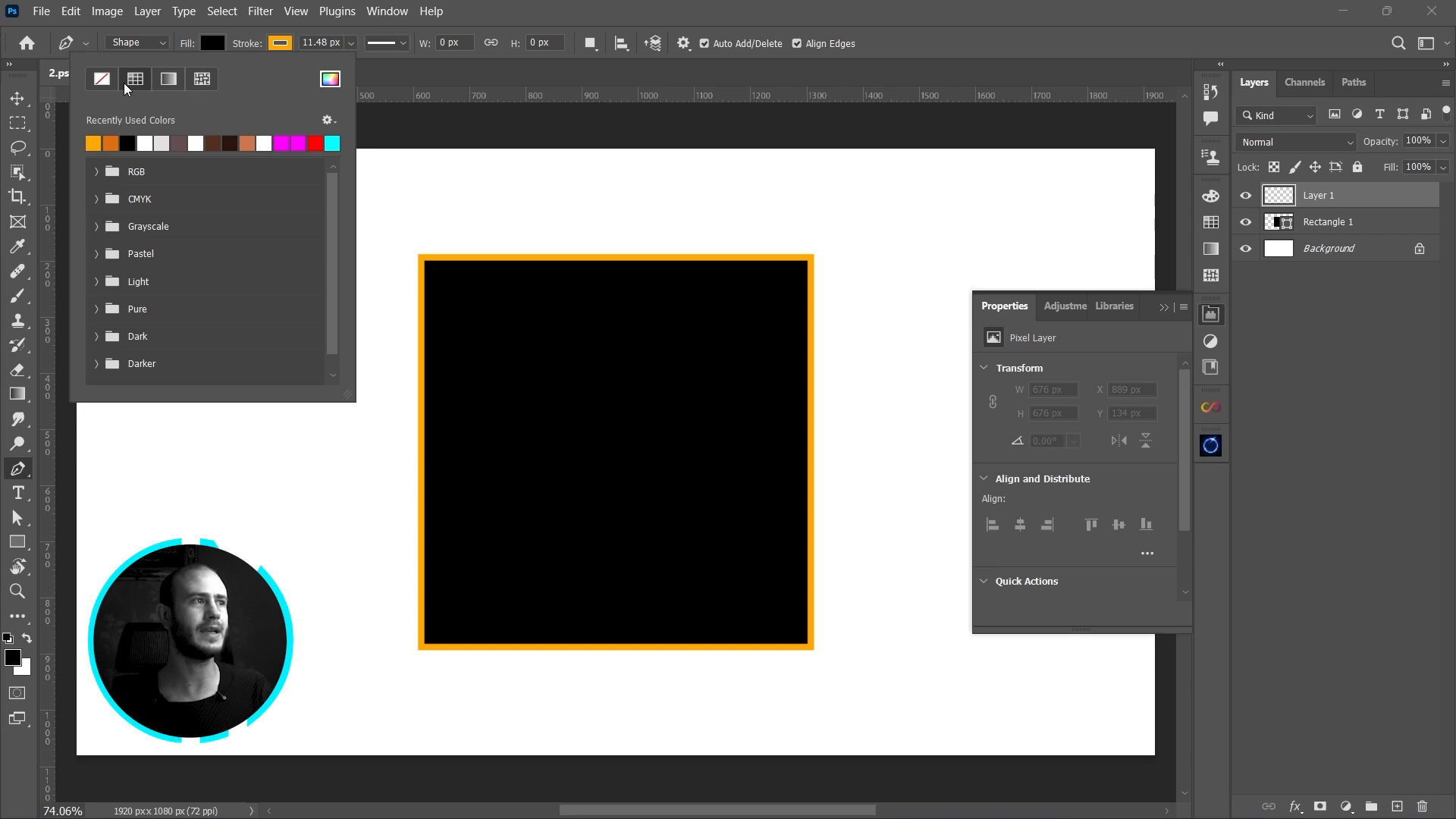
click(102, 79)
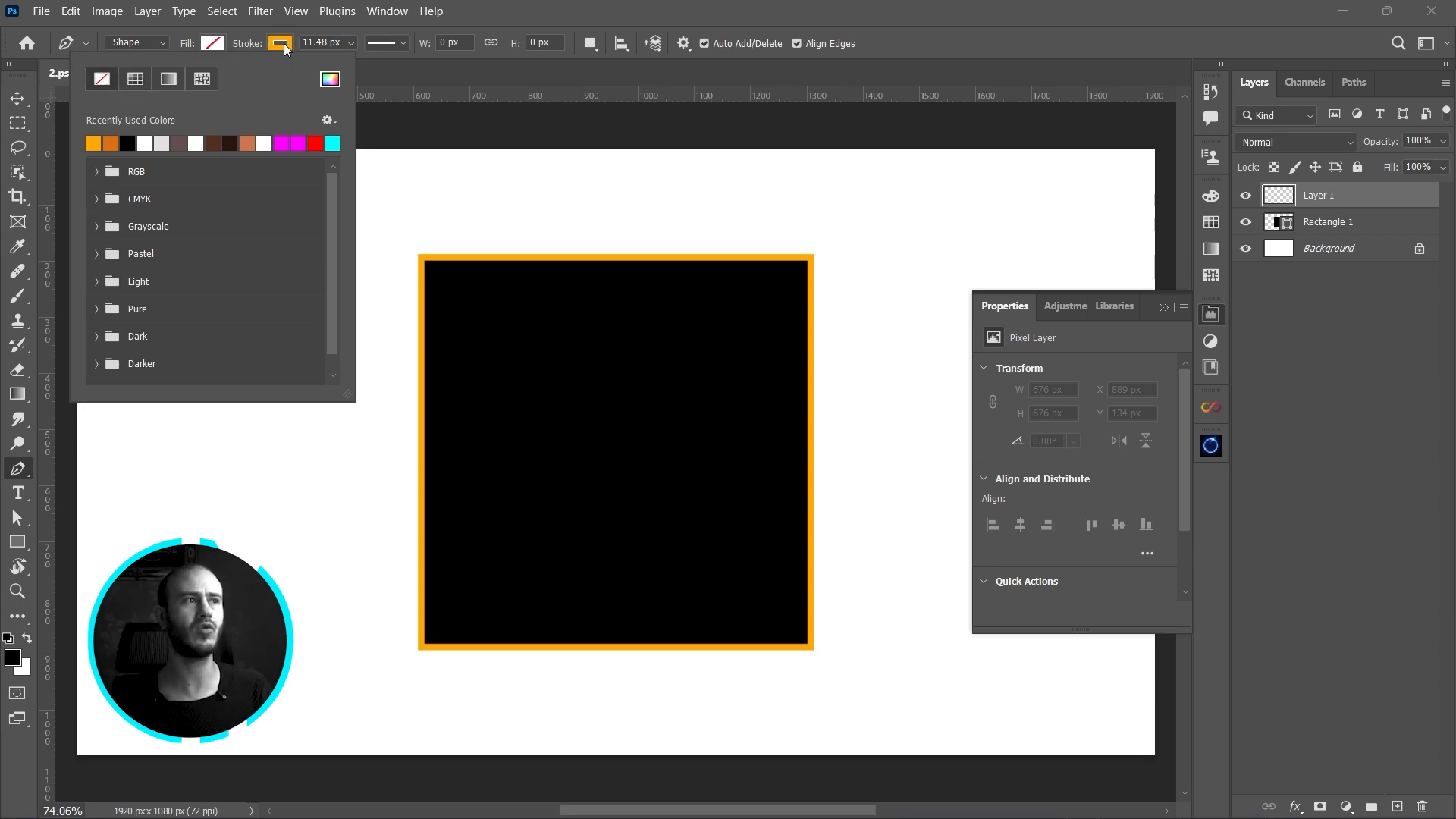
click(351, 44)
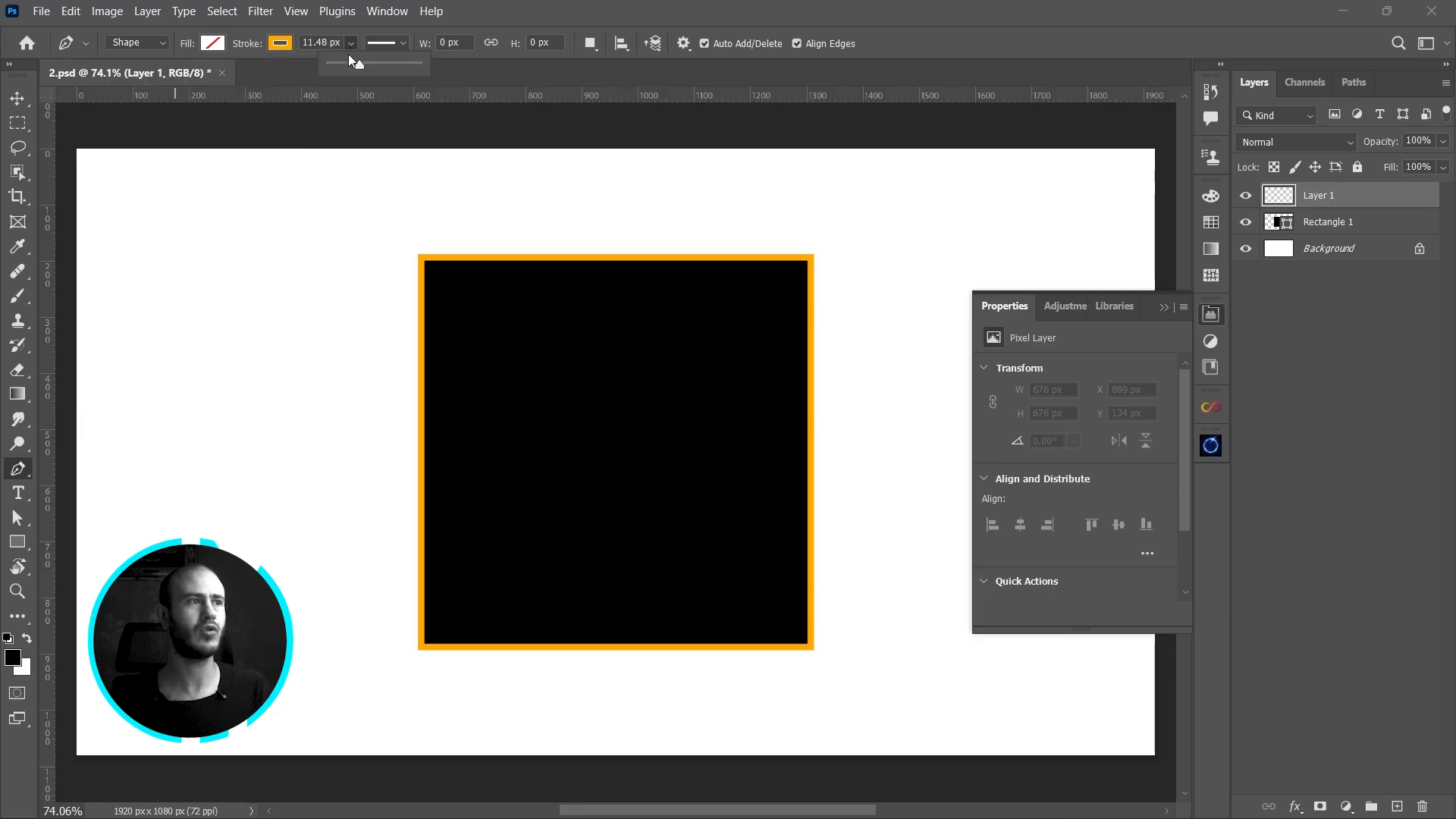
drag(365, 67, 374, 64)
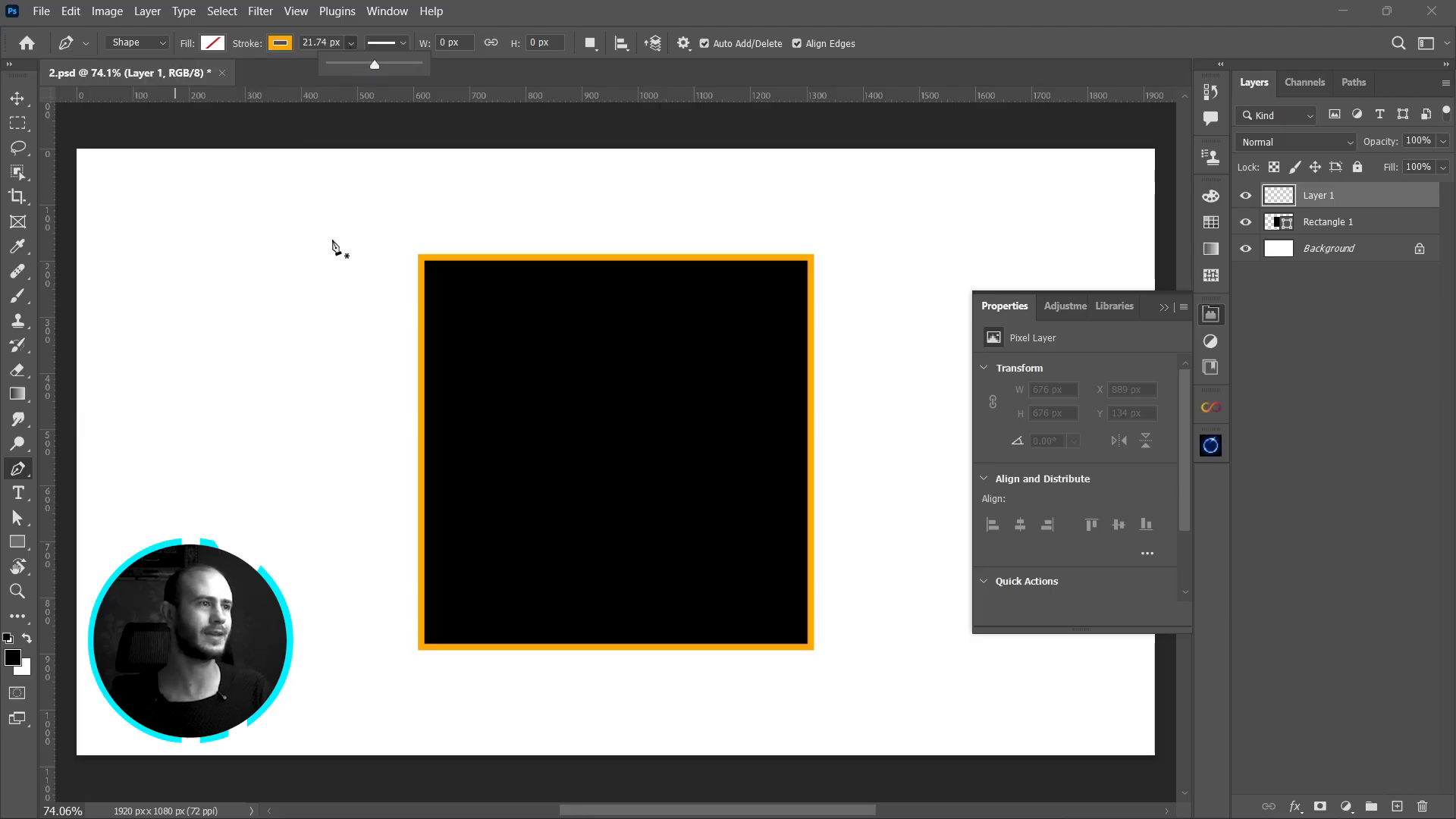
- Draw an open S-shaped curve about 252 px wide and 572 px high beside the black square with the Pen tool
click(315, 219)
drag(246, 362, 131, 409)
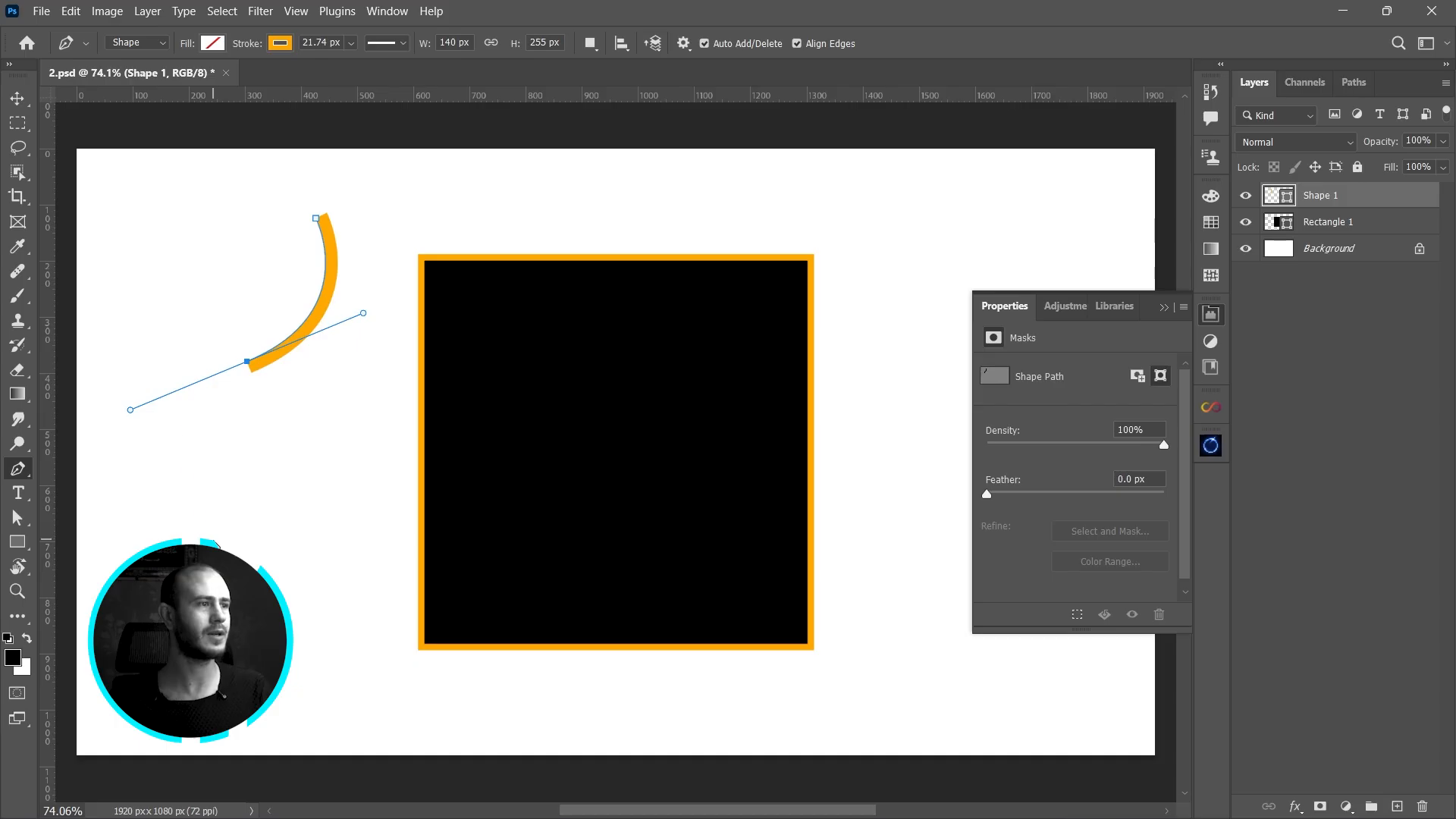
click(212, 535)
scroll(253, 286, up, 3)
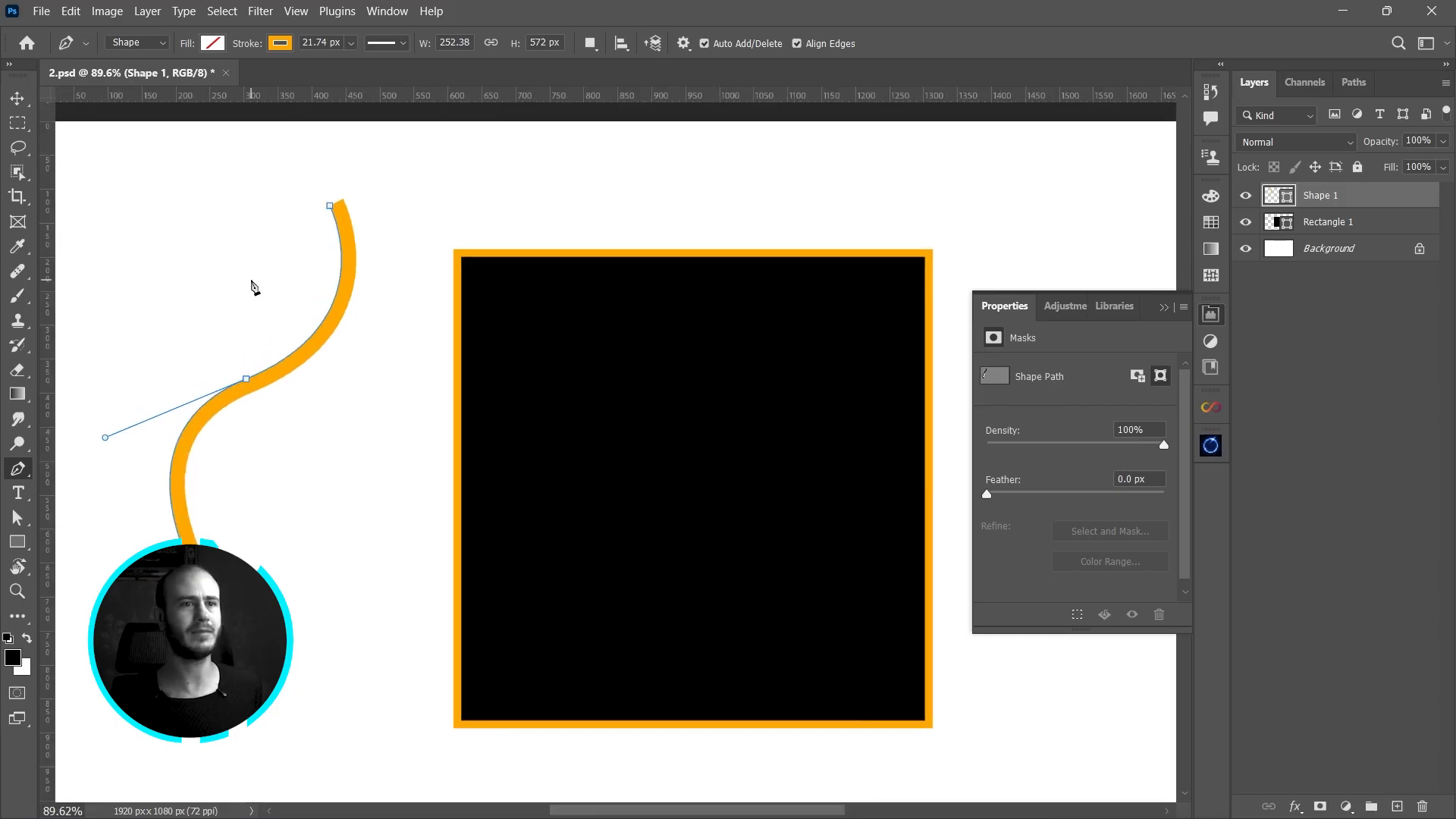
scroll(251, 282, up, 2)
drag(354, 445, 570, 436)
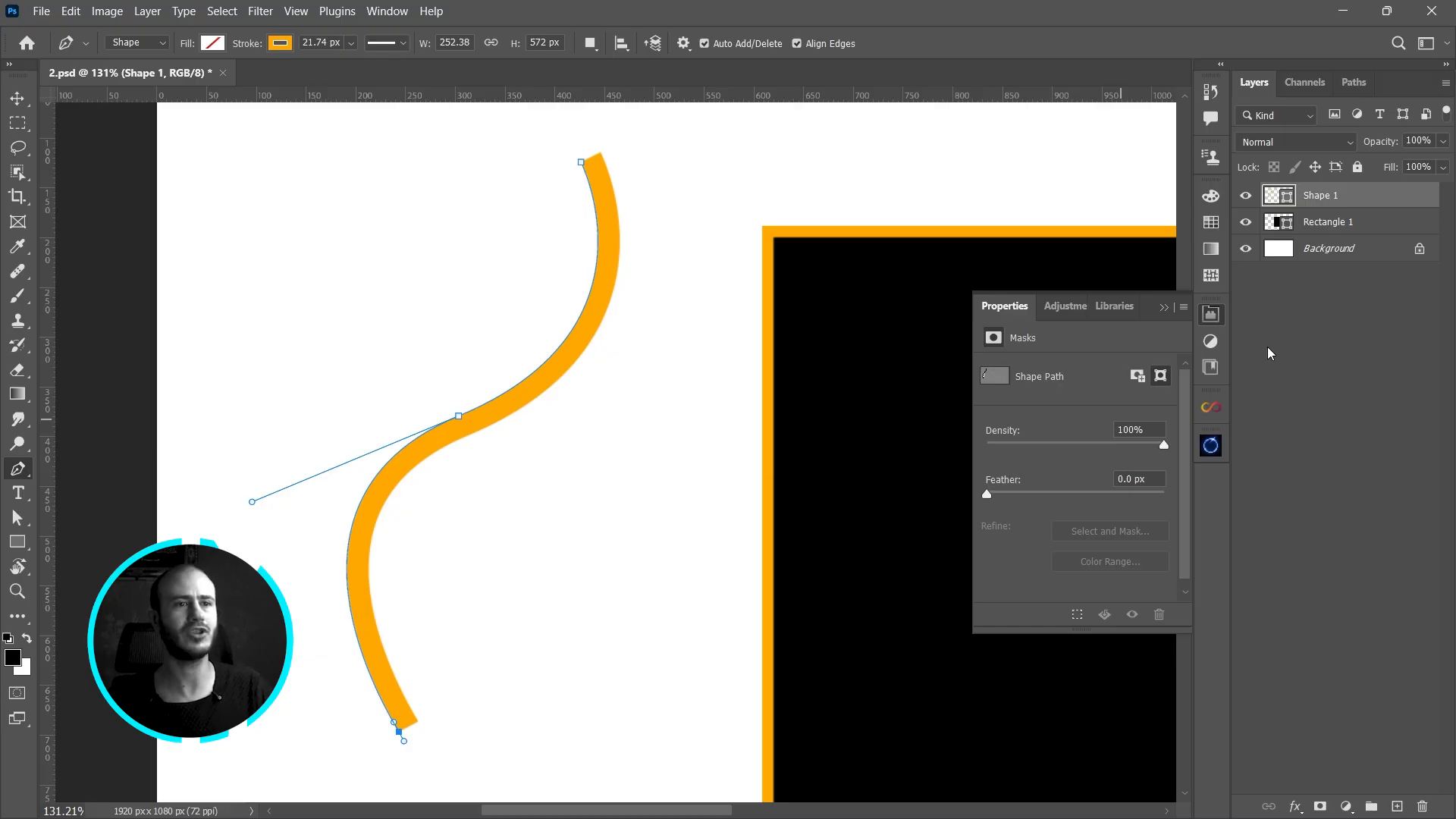
key(Escape)
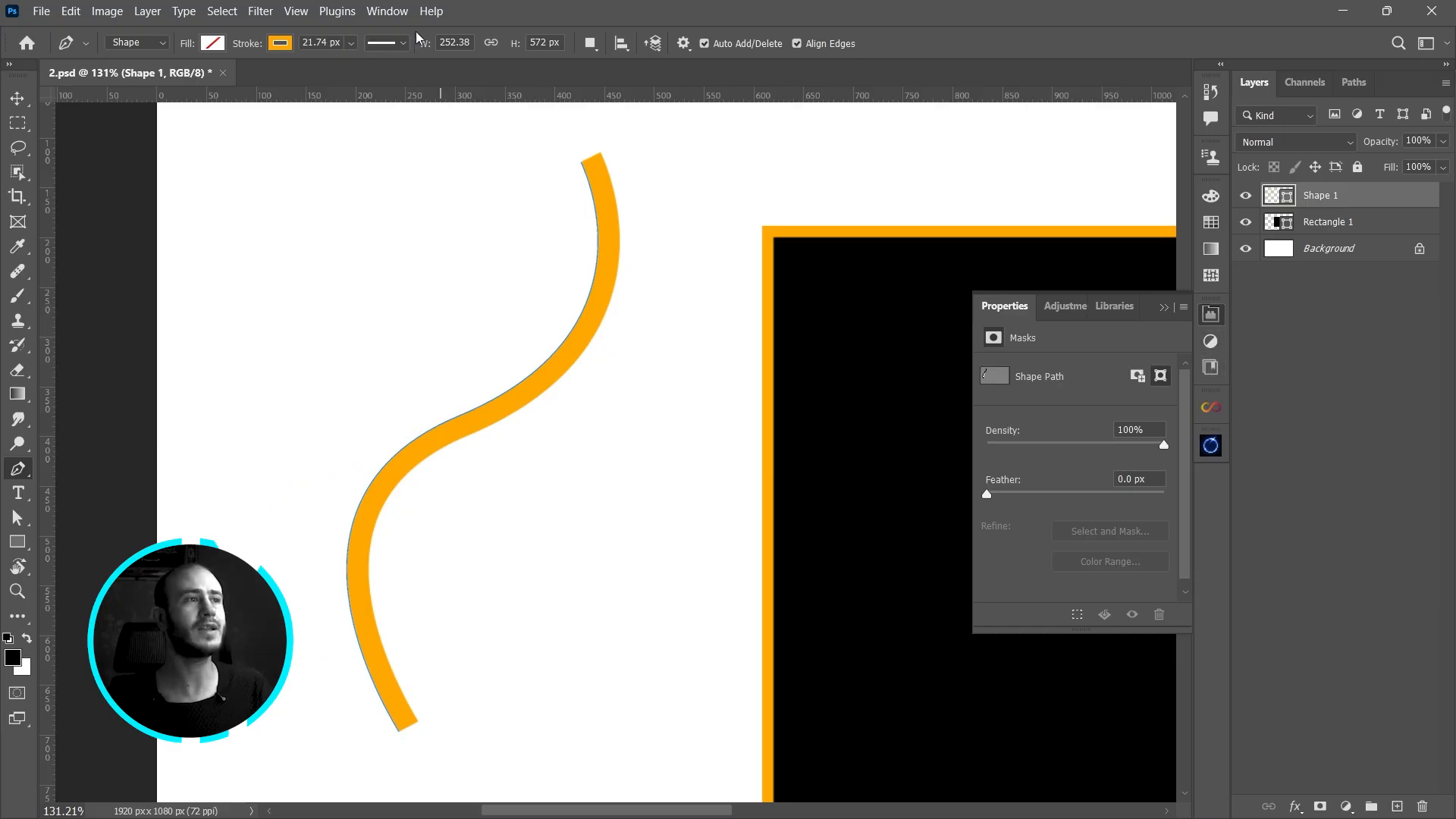
- Try the round and square caps on the curve's stroke ends and return them to the butt cap
click(402, 46)
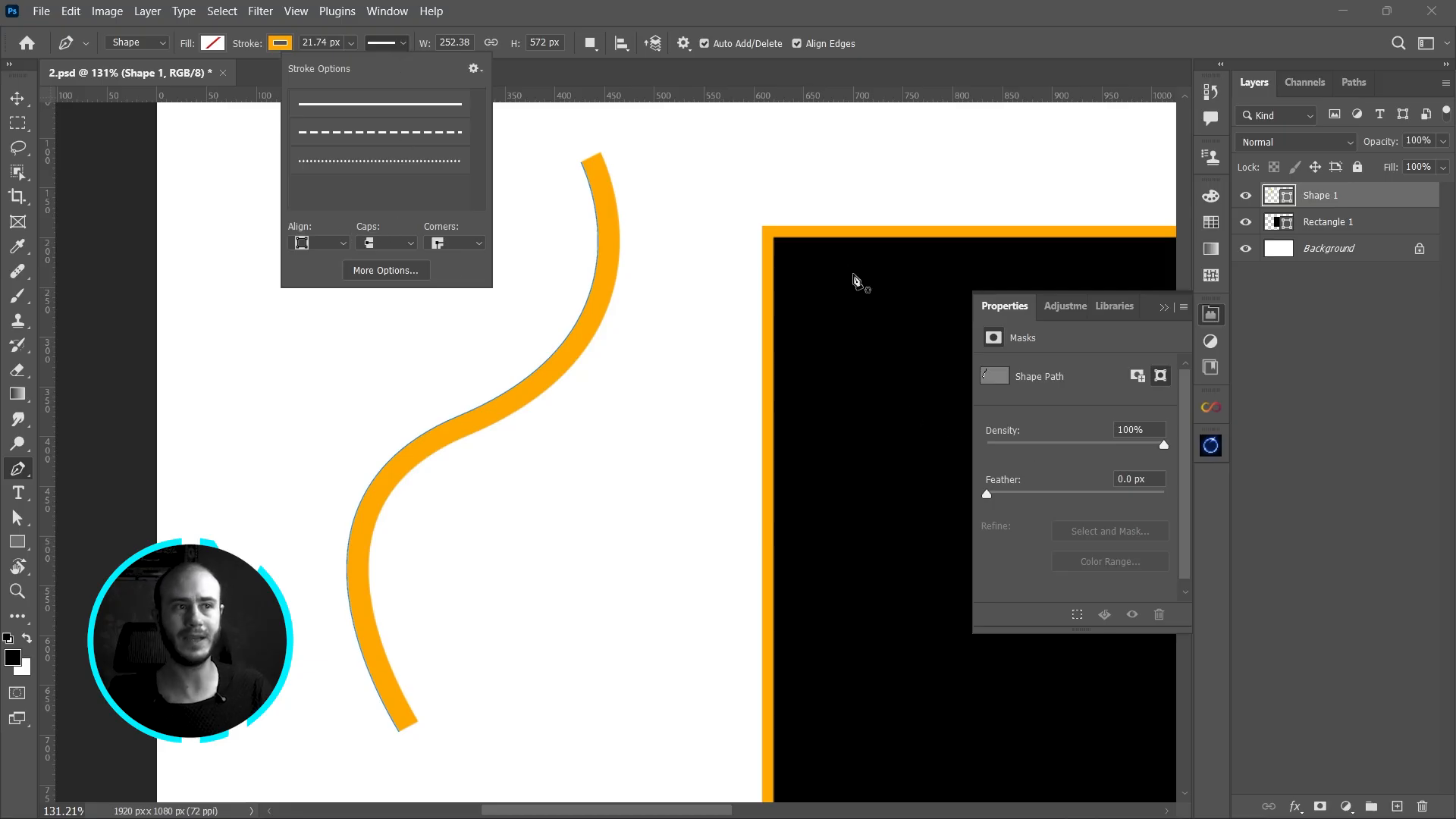
click(386, 243)
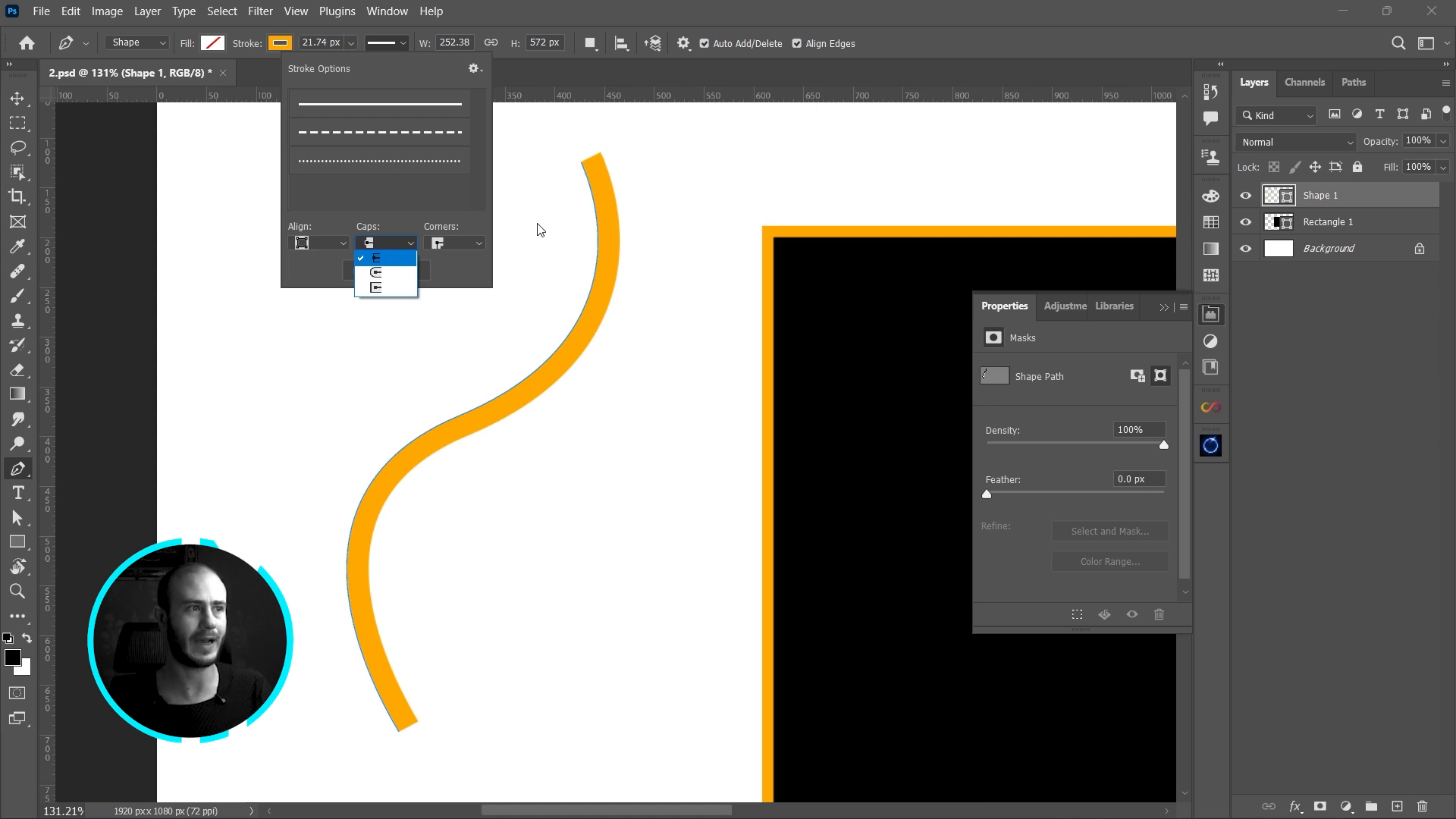
click(376, 274)
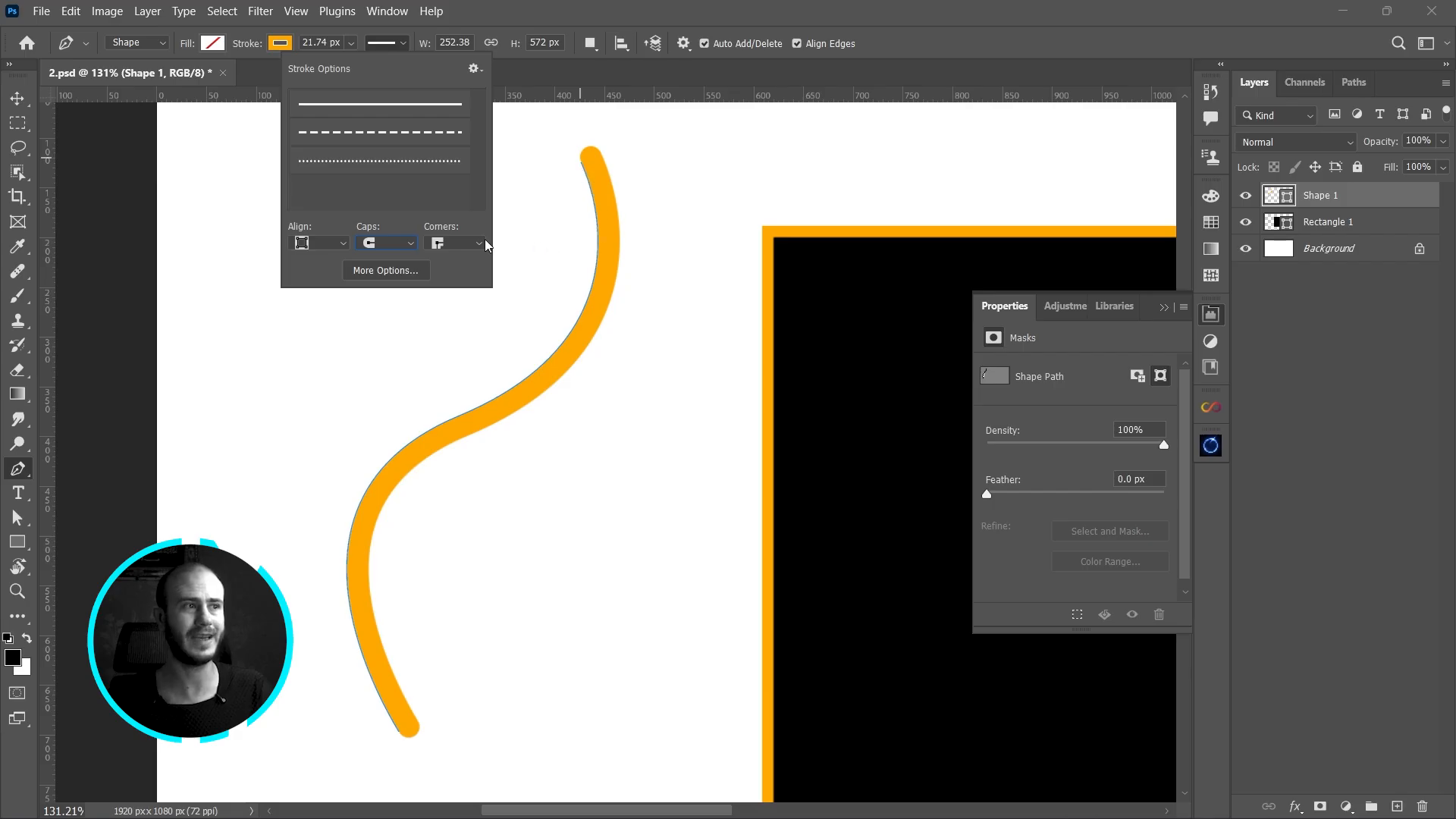
click(378, 248)
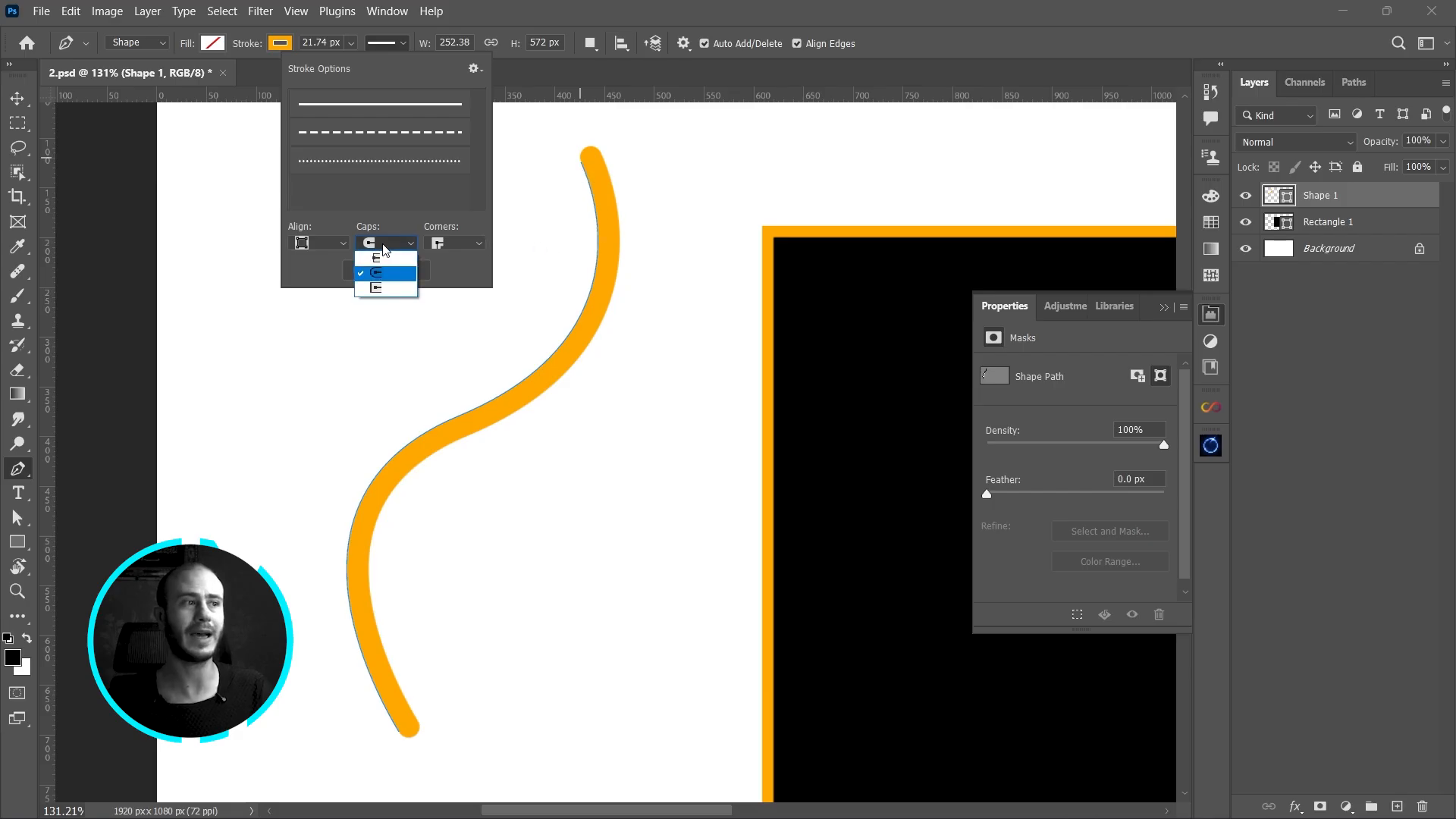
click(393, 290)
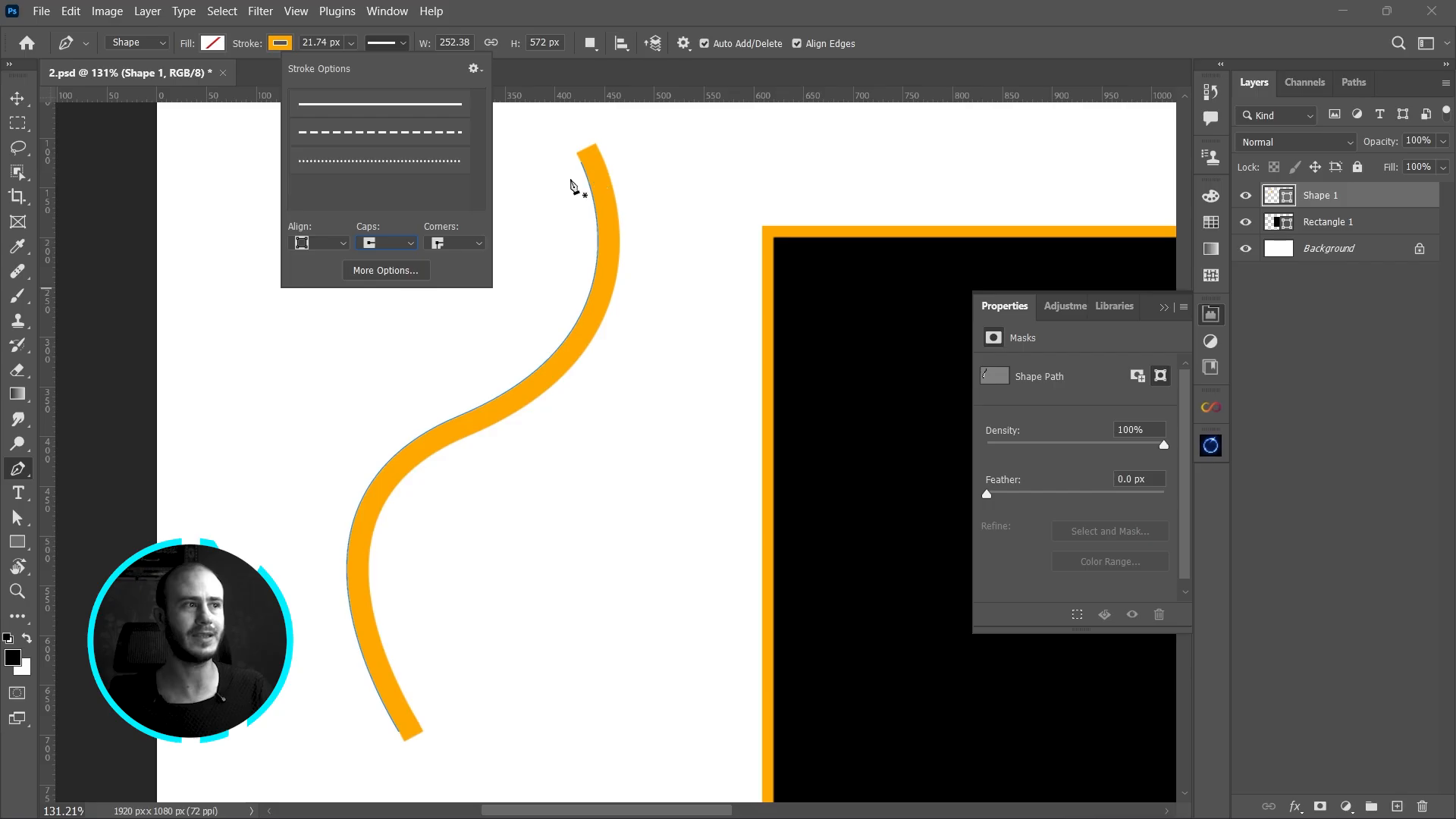
click(412, 243)
click(405, 262)
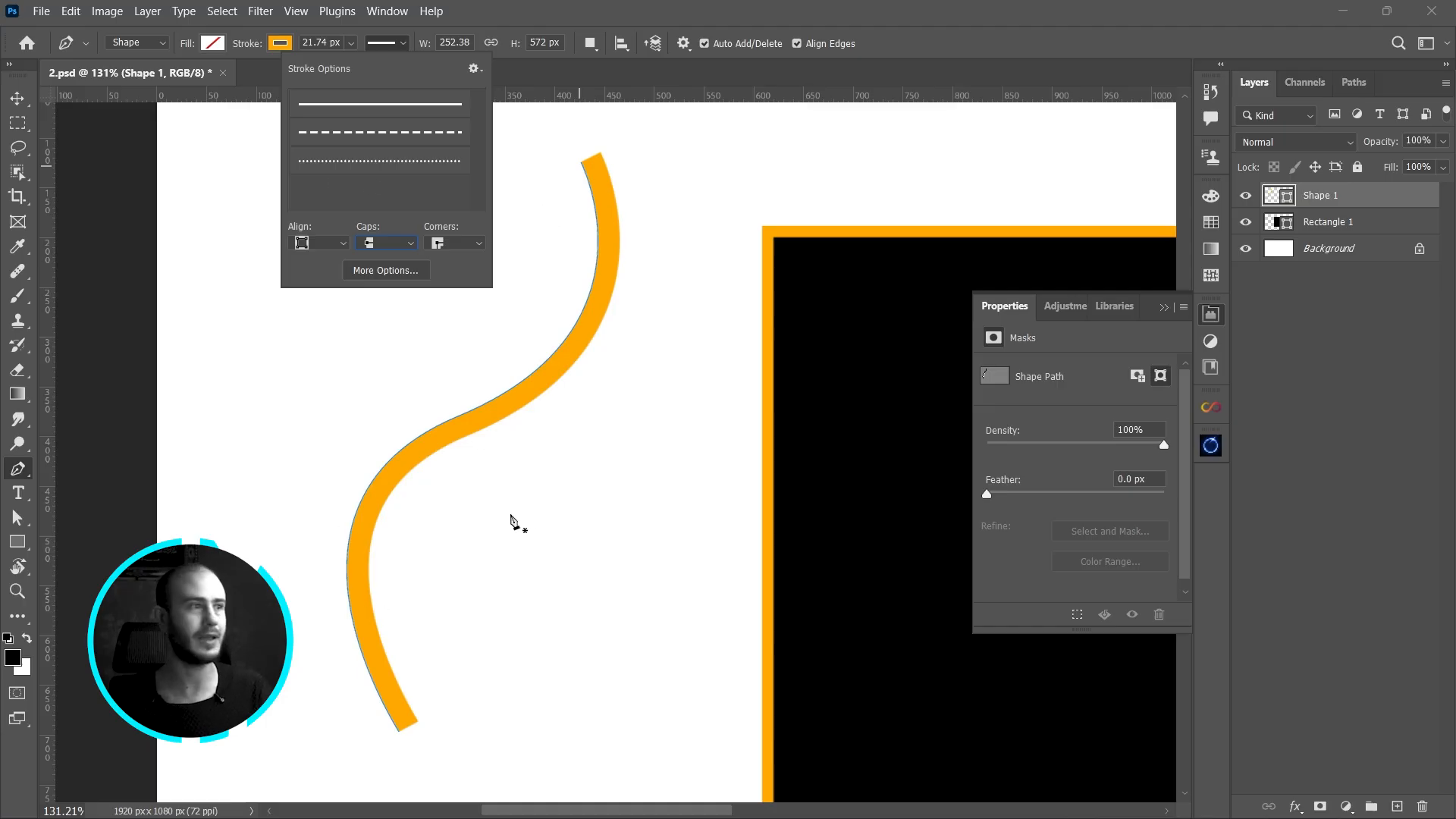
- Delete the S-shaped curve's layer
click(1353, 194)
scroll(718, 307, down, 4)
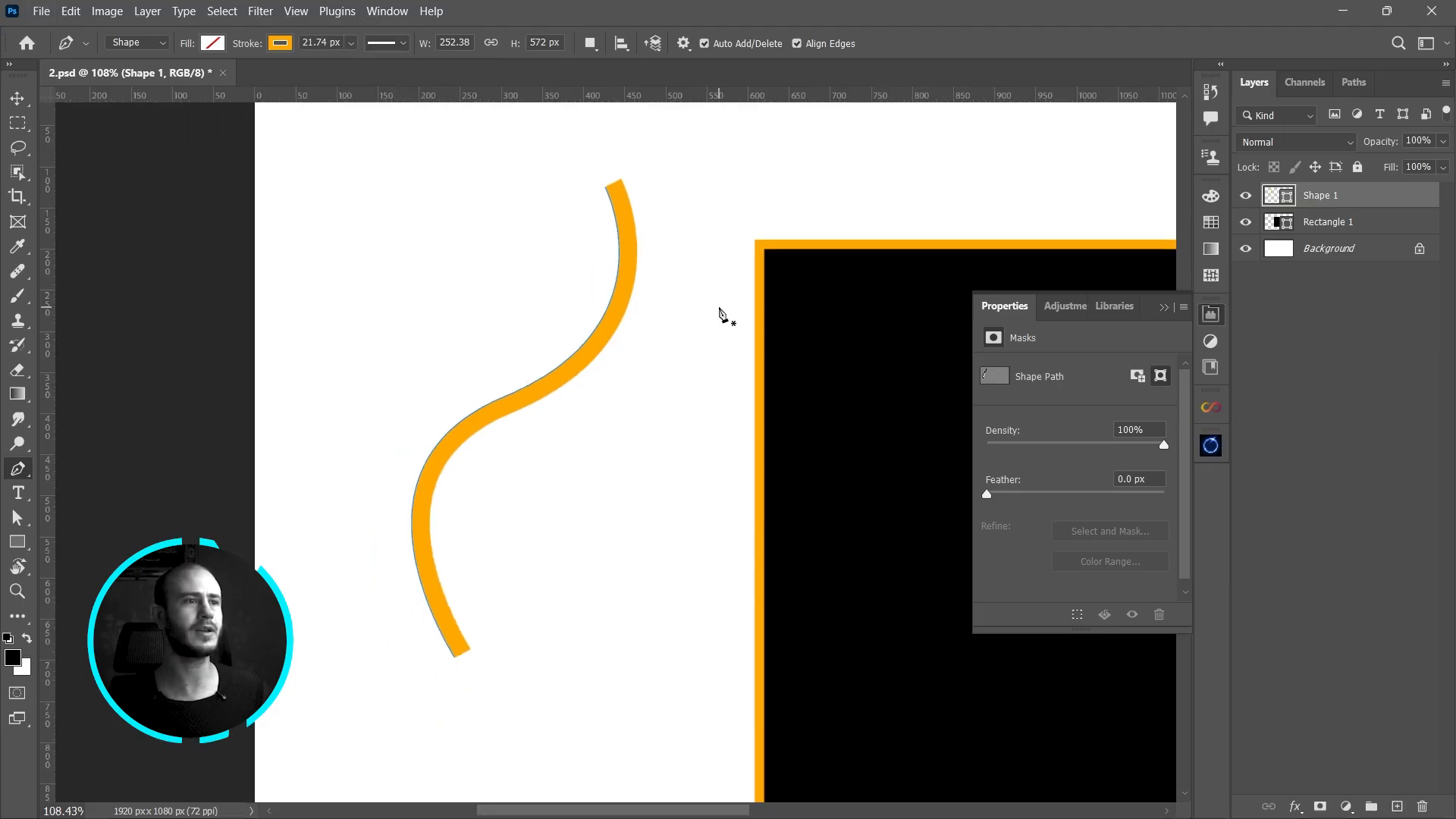
scroll(718, 307, down, 1)
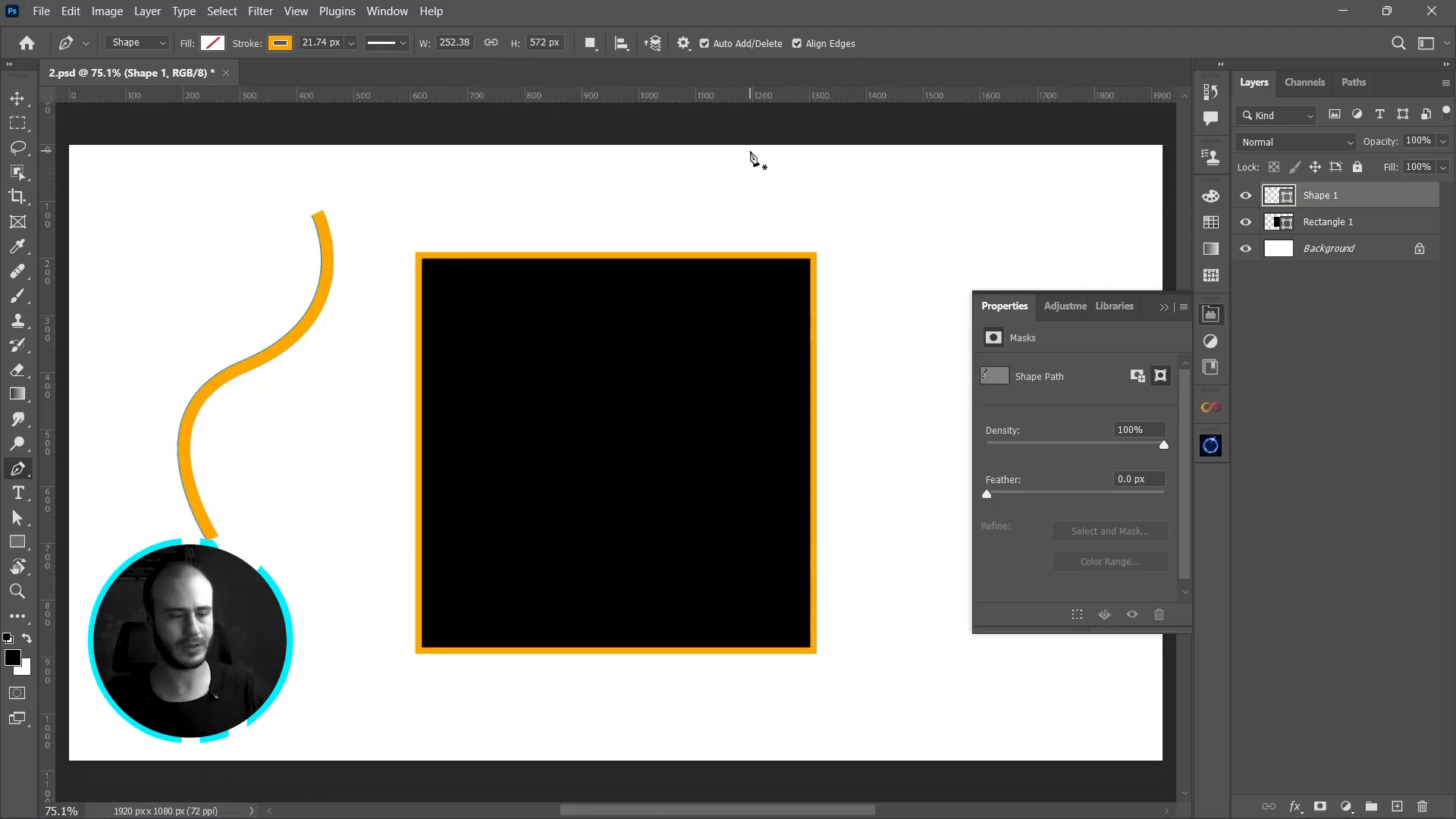
key(Delete)
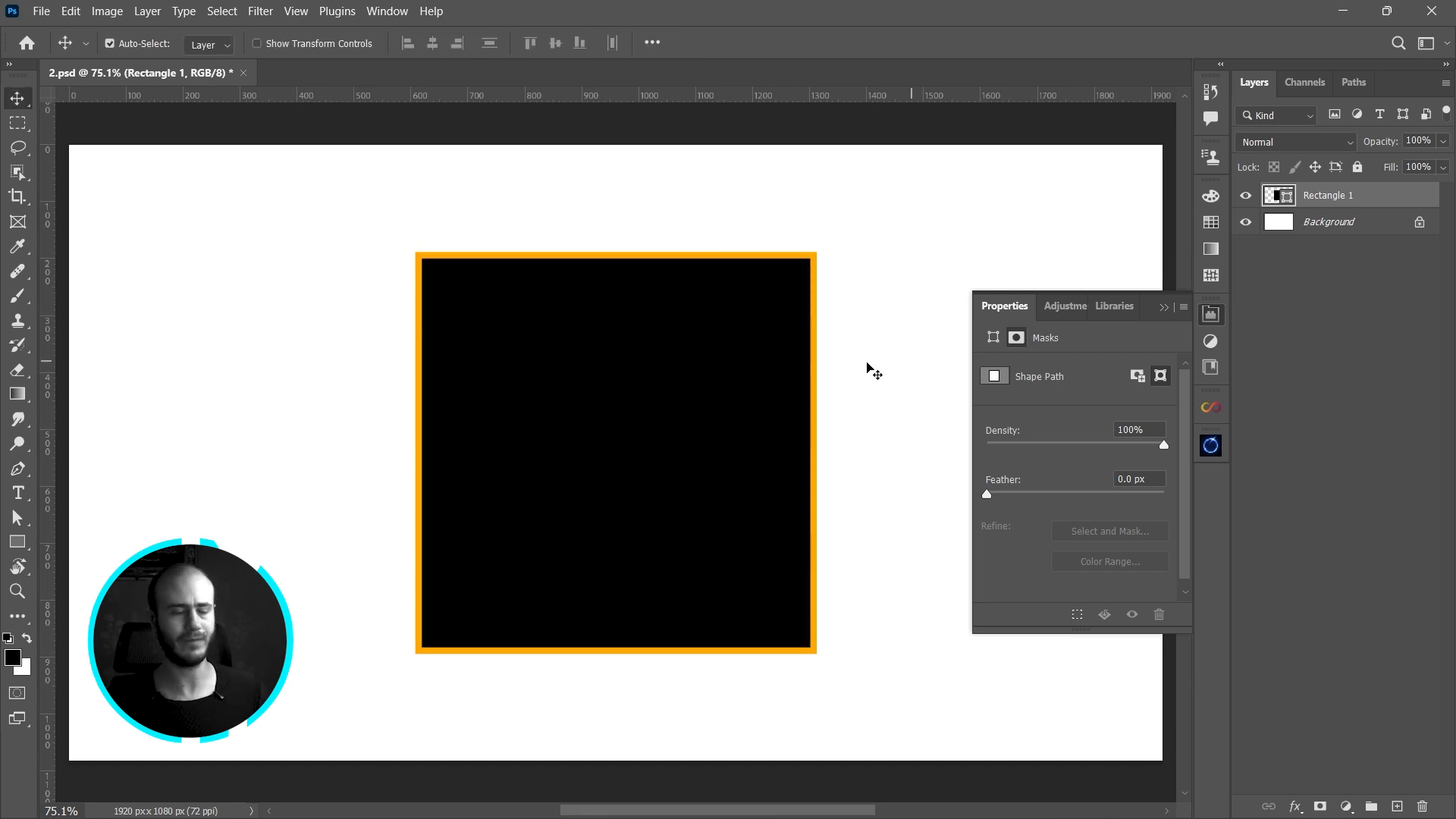
- Activate the Rectangle tool and display the square's shape properties with the stroke appearance settings instead of its mask properties
key(u)
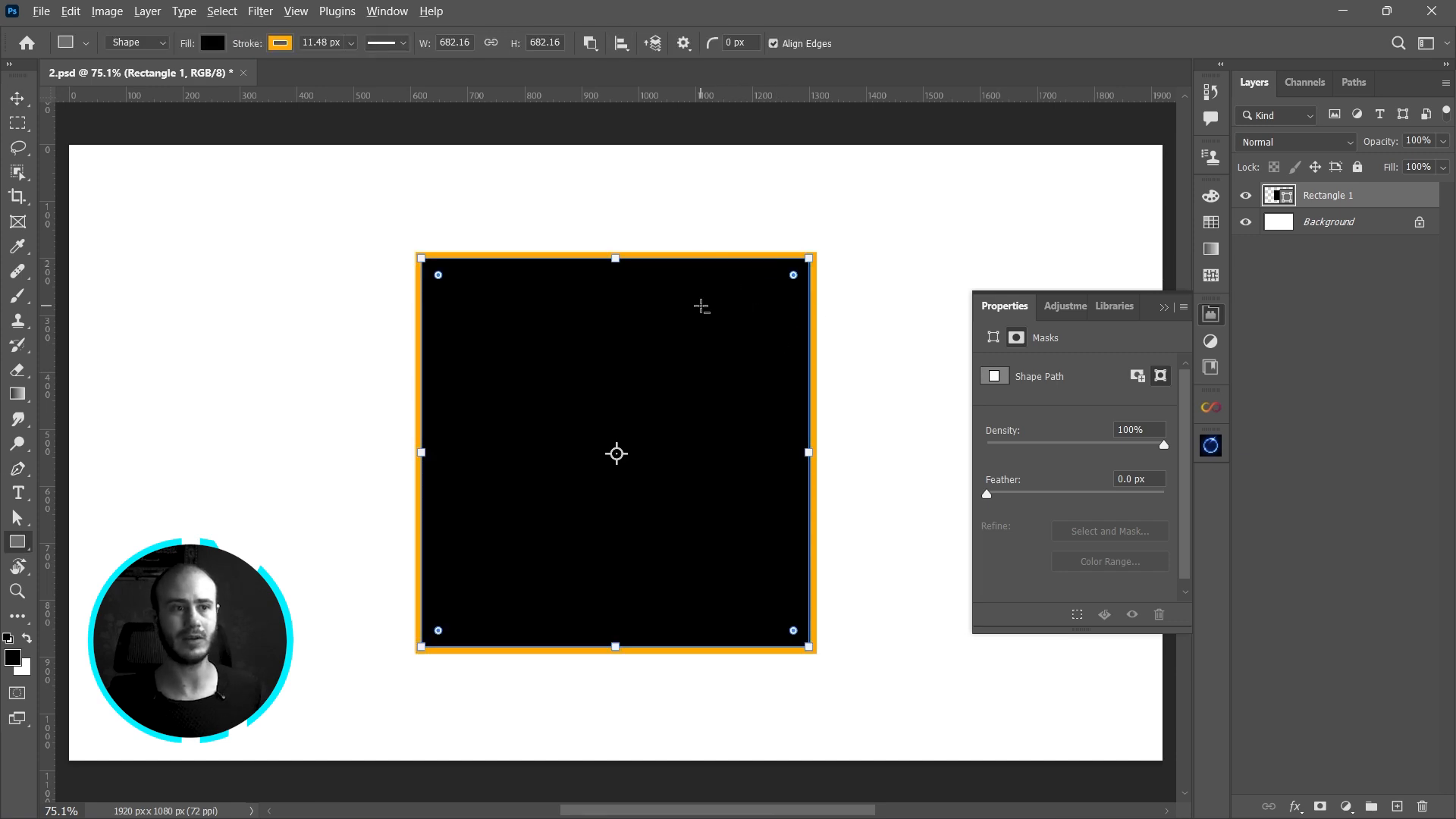
scroll(702, 306, up, 3)
scroll(701, 306, up, 1)
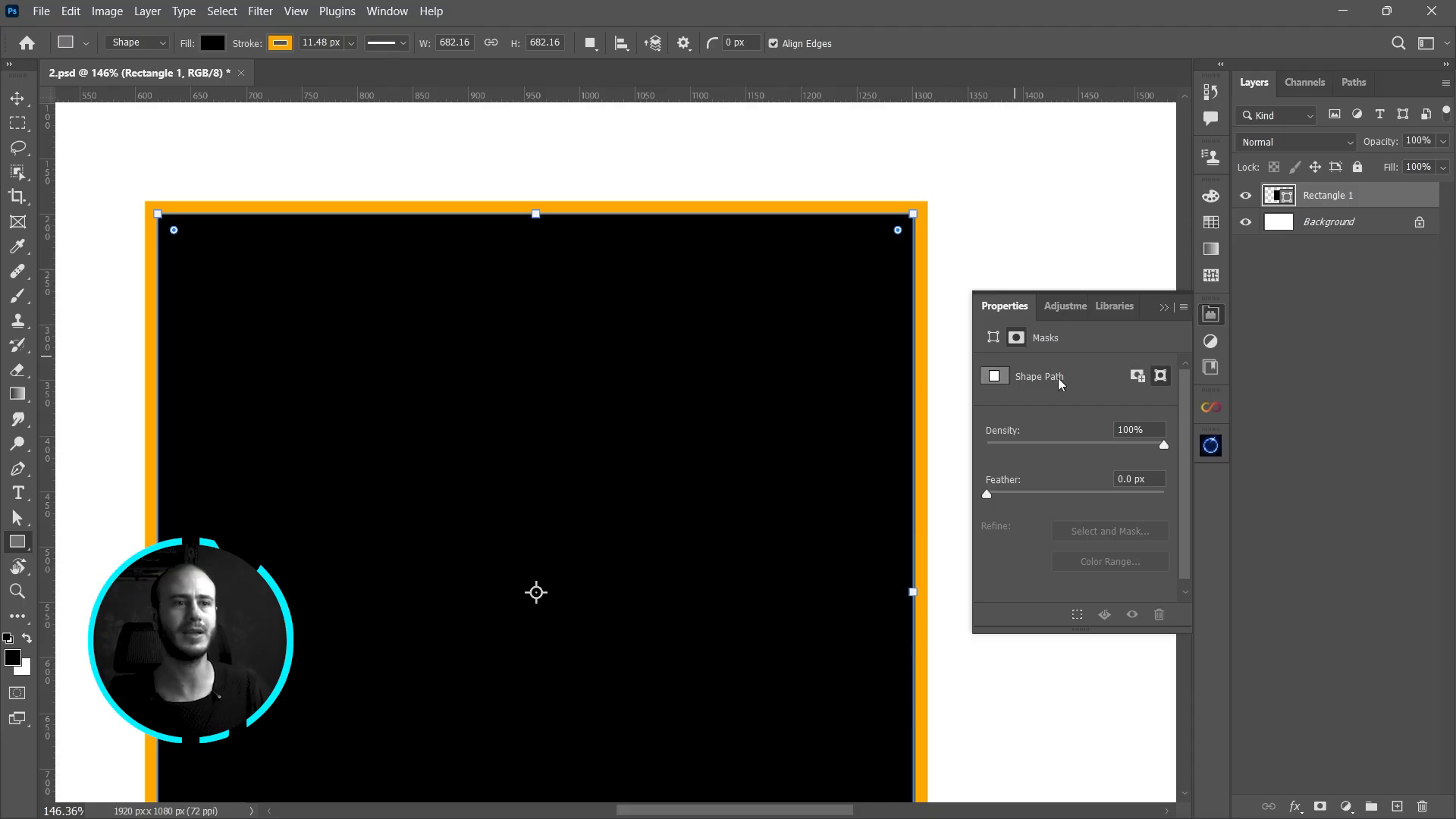
click(996, 340)
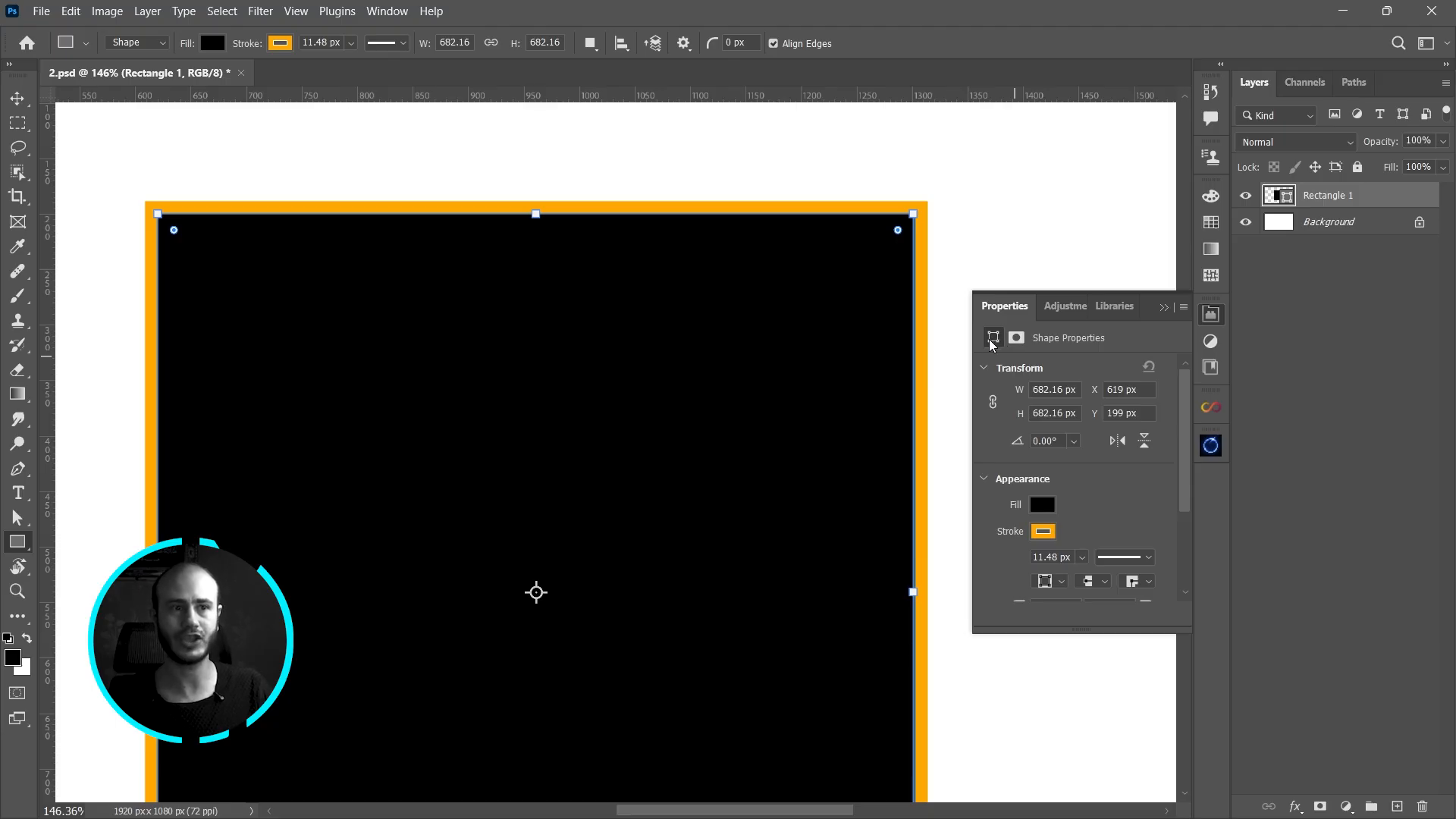
click(1018, 339)
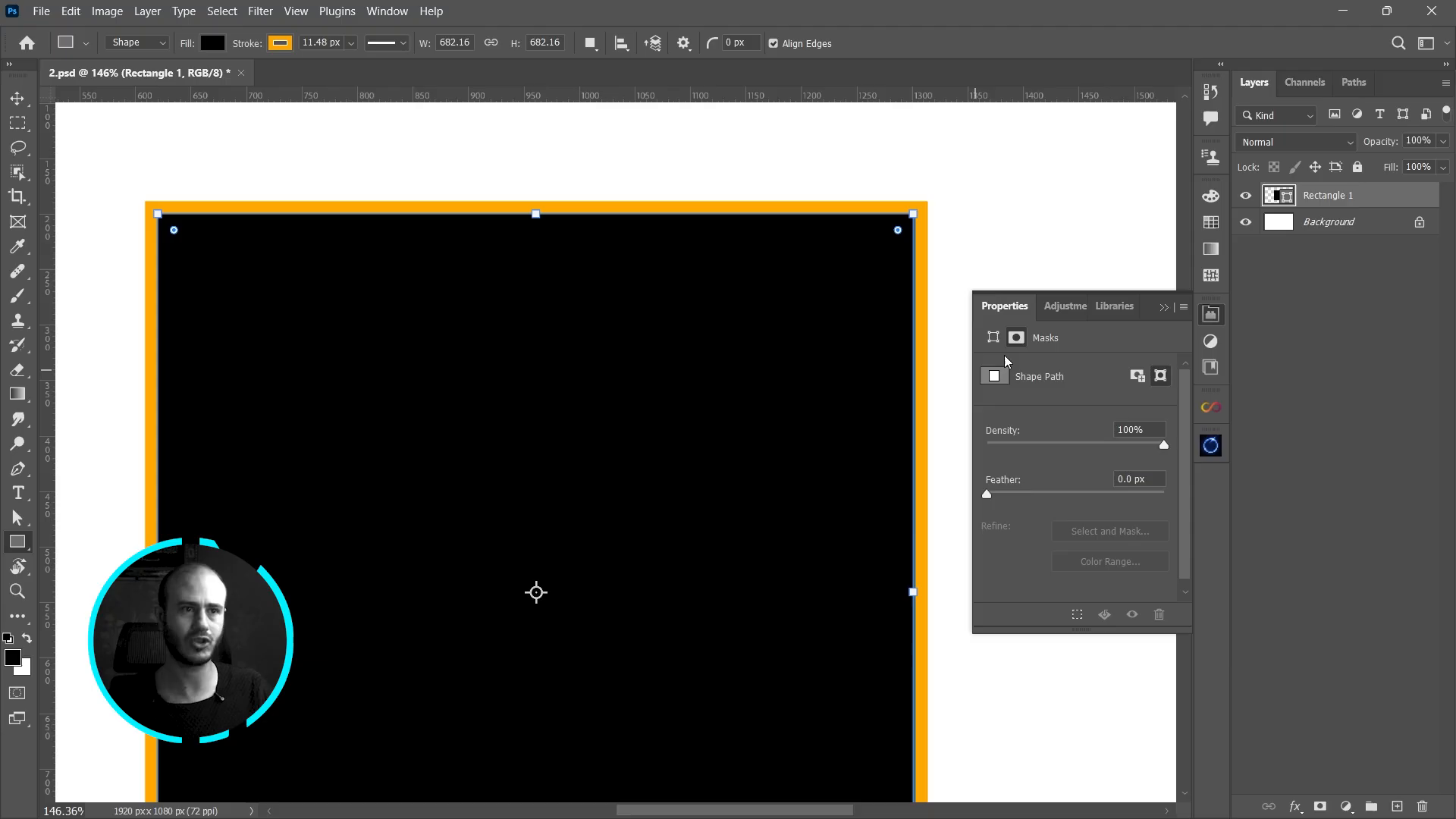
click(993, 339)
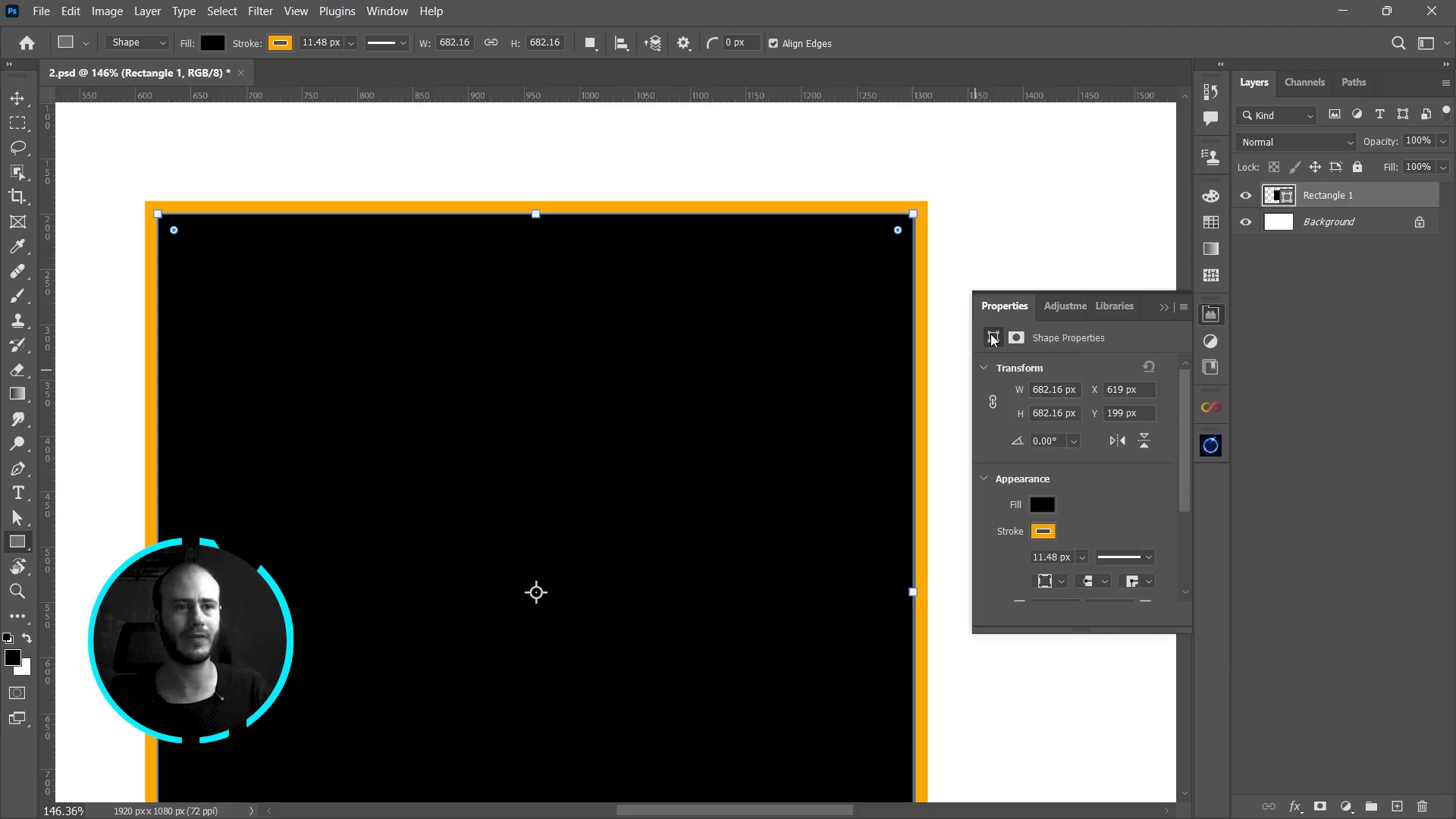
drag(1183, 427, 1181, 500)
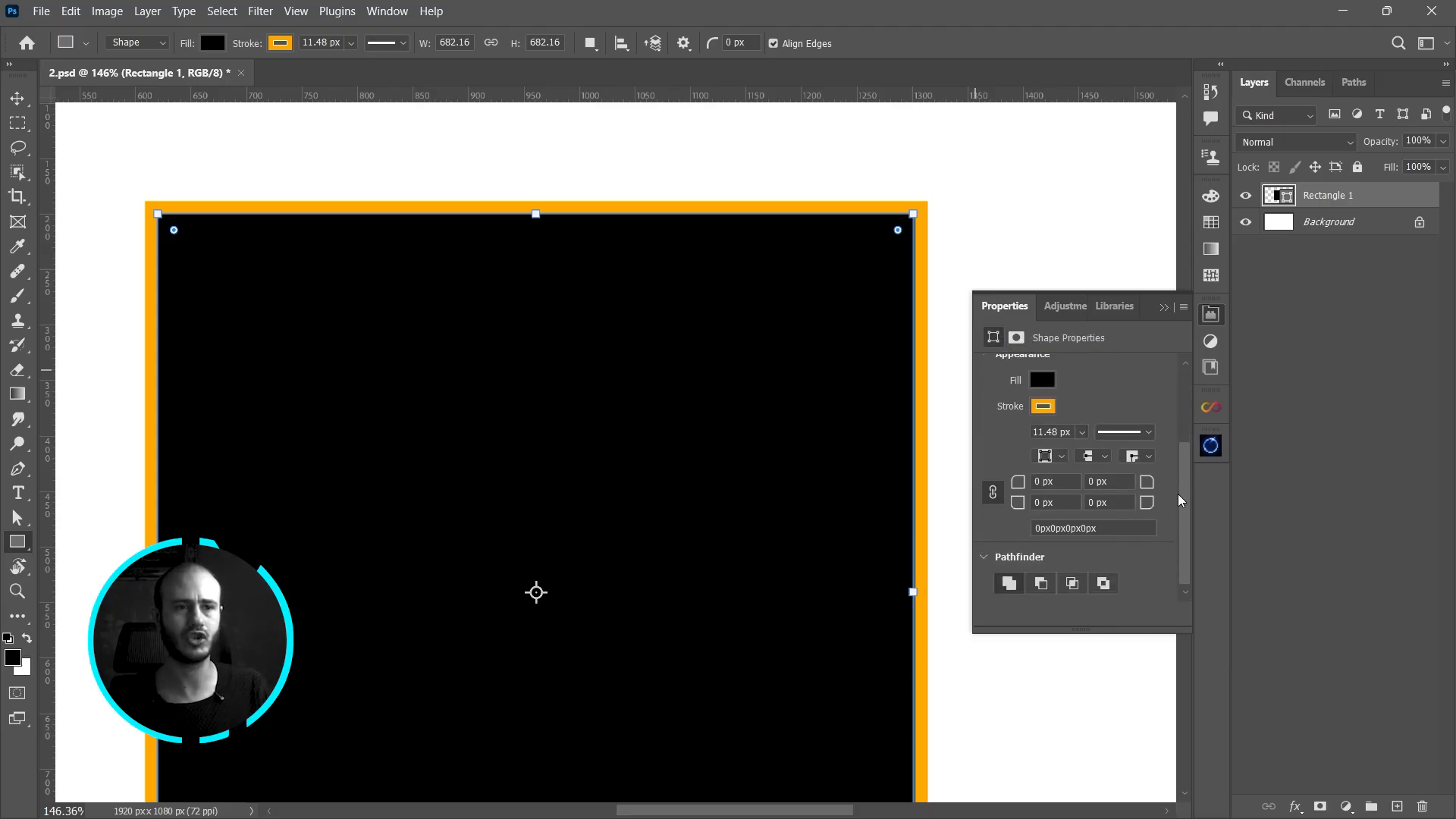
- Try the round and bevel corner joins on the square's stroke and return it to the miter join
click(1147, 457)
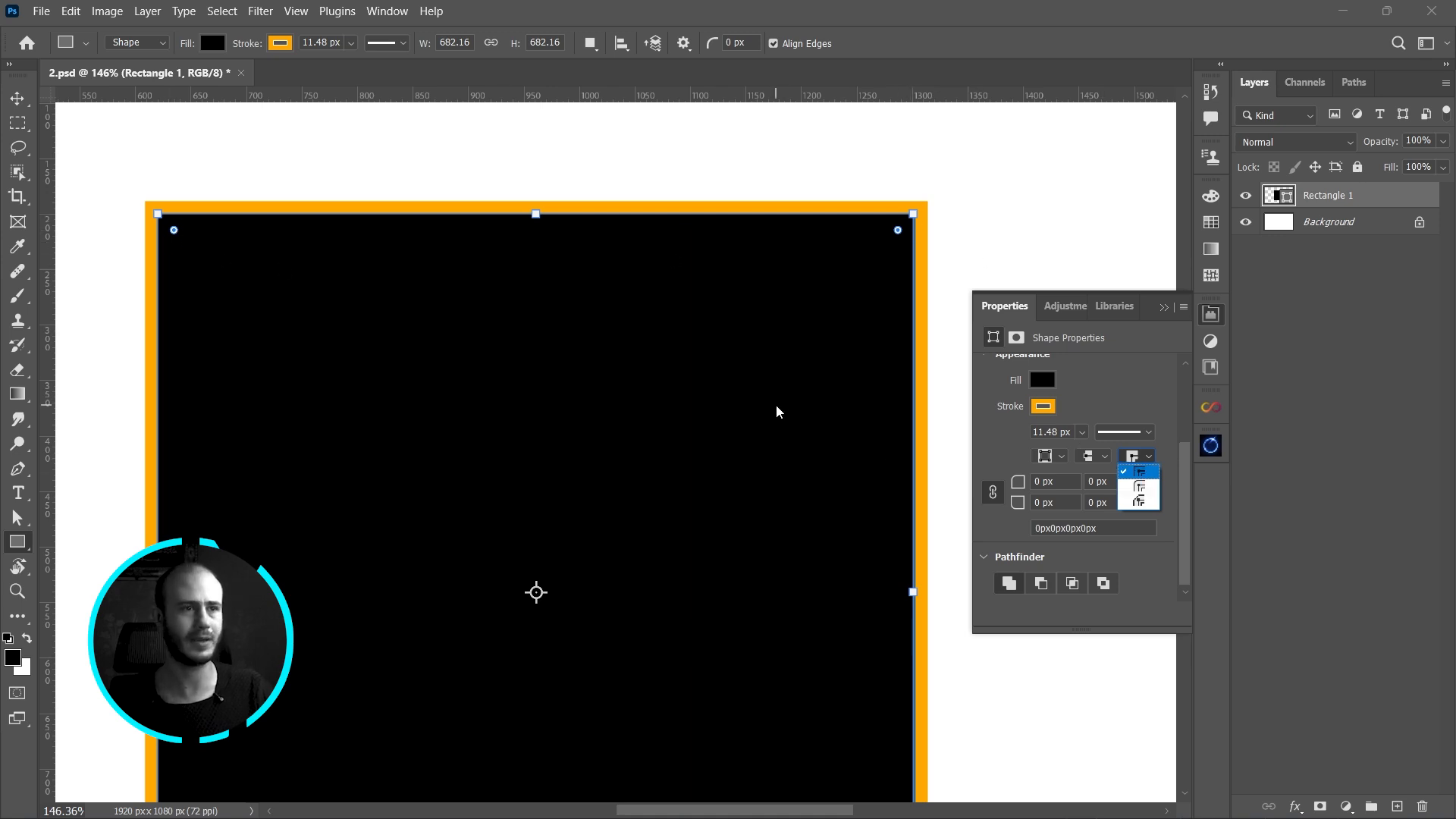
click(1137, 501)
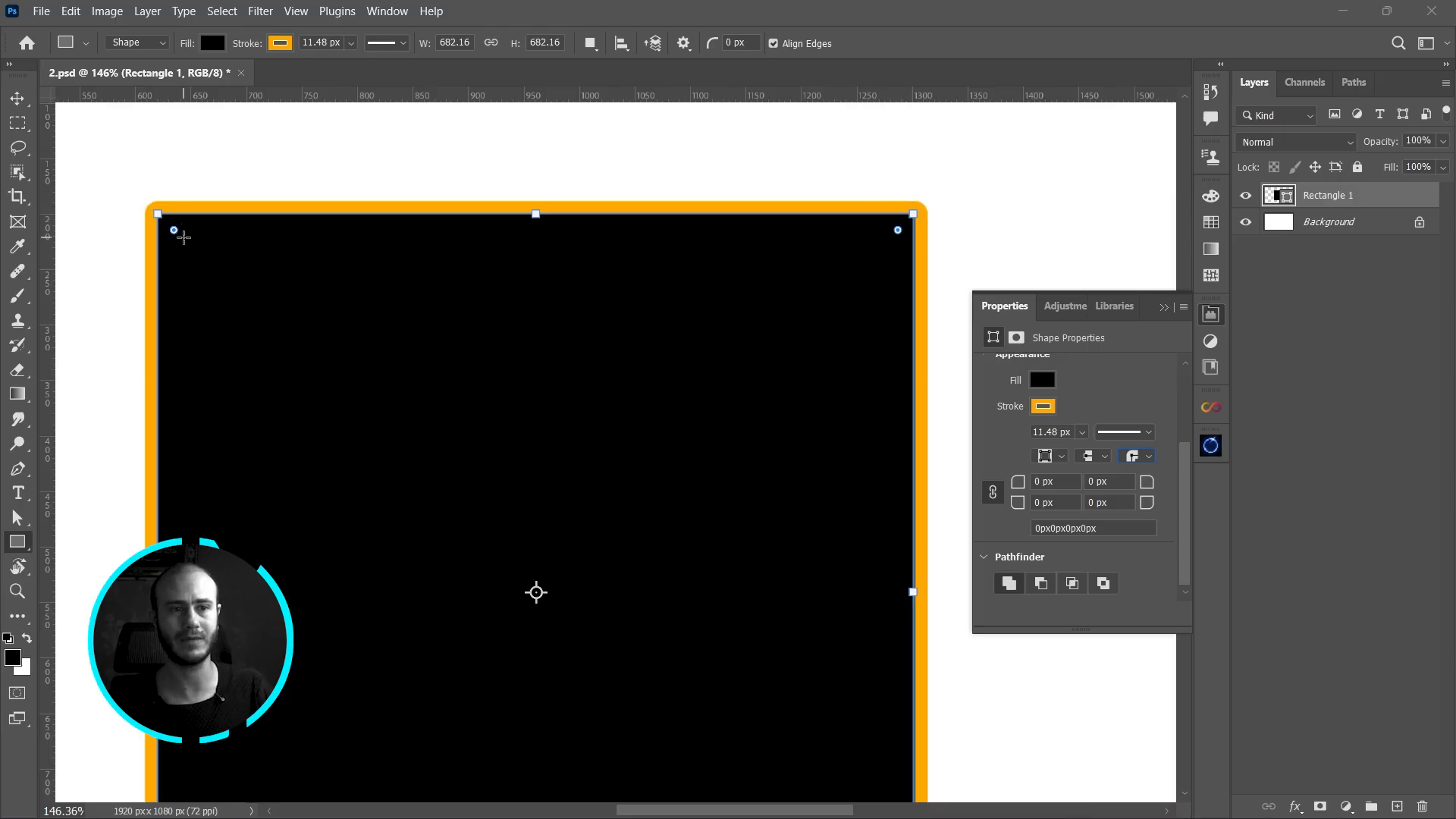
click(1139, 457)
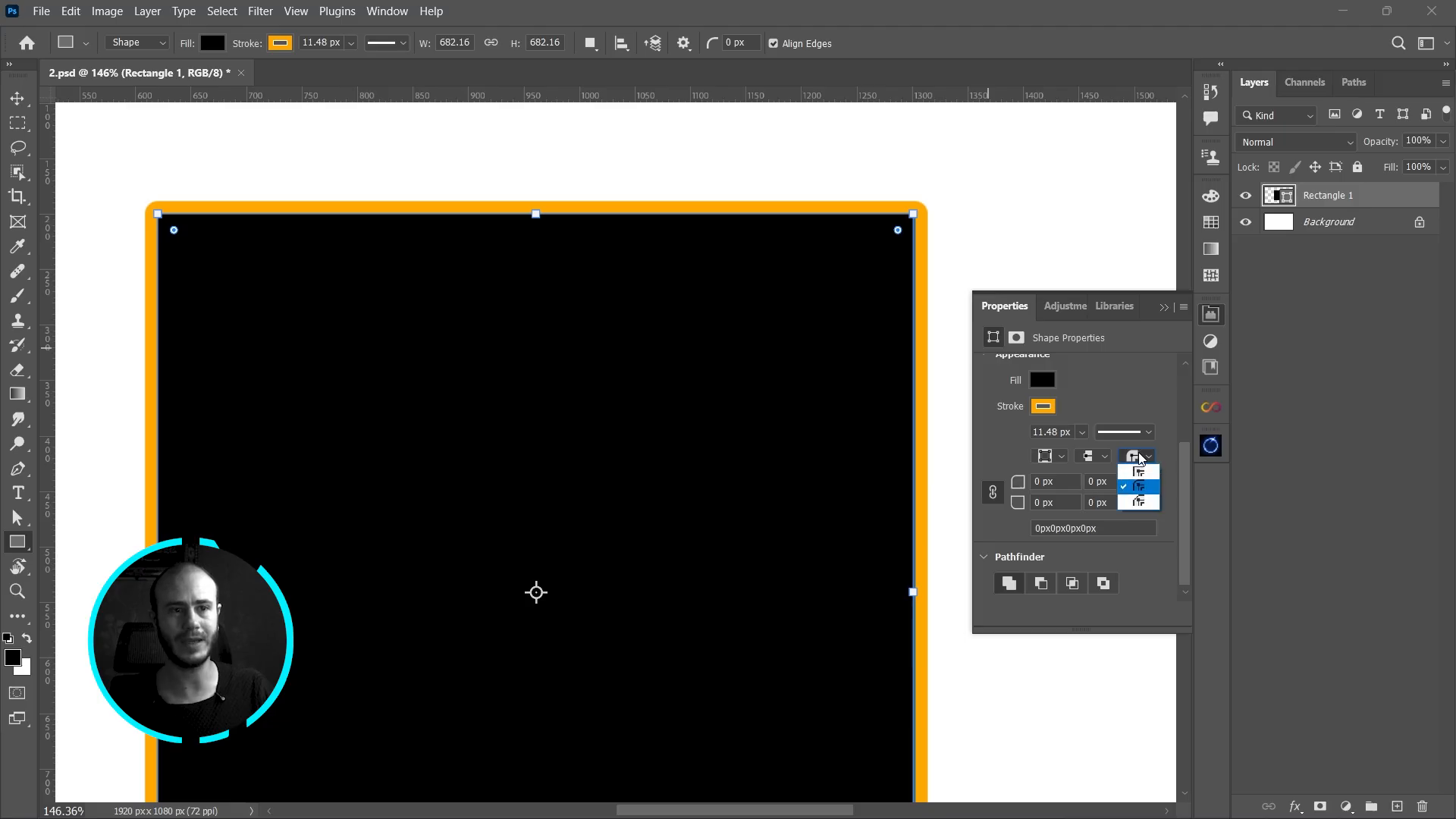
click(1139, 502)
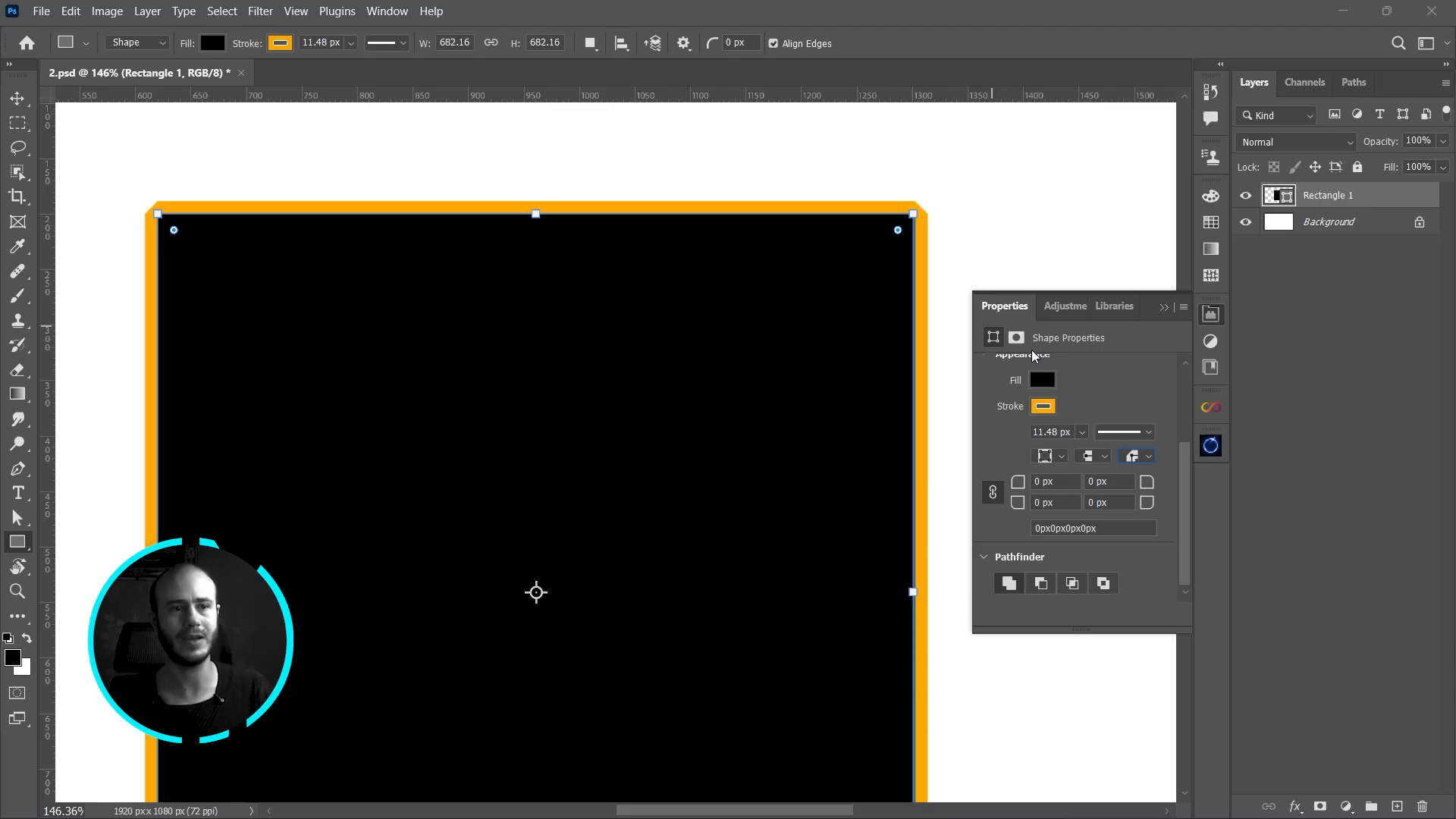
click(1145, 458)
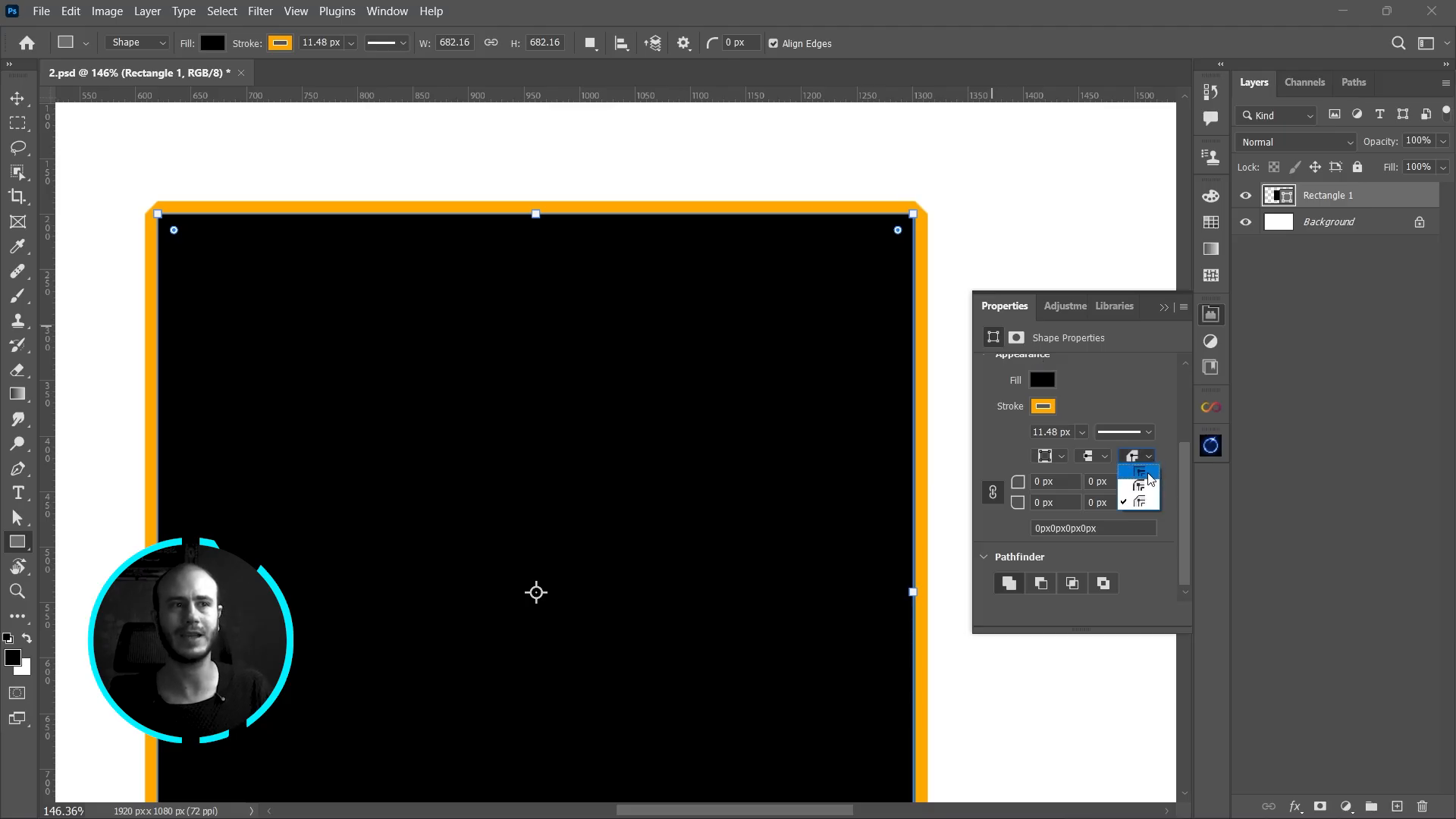
click(1146, 473)
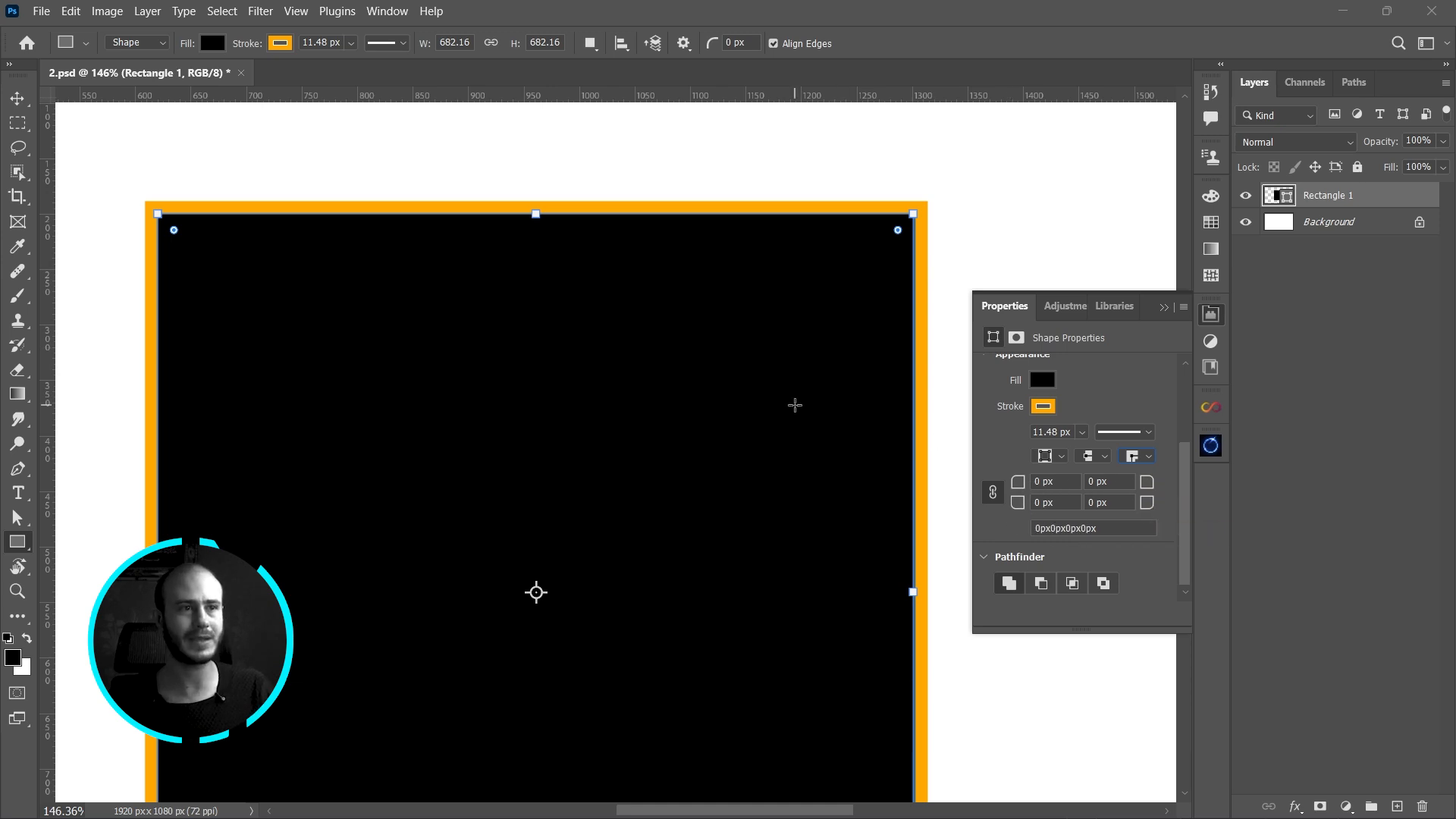
key(ctrl+0)
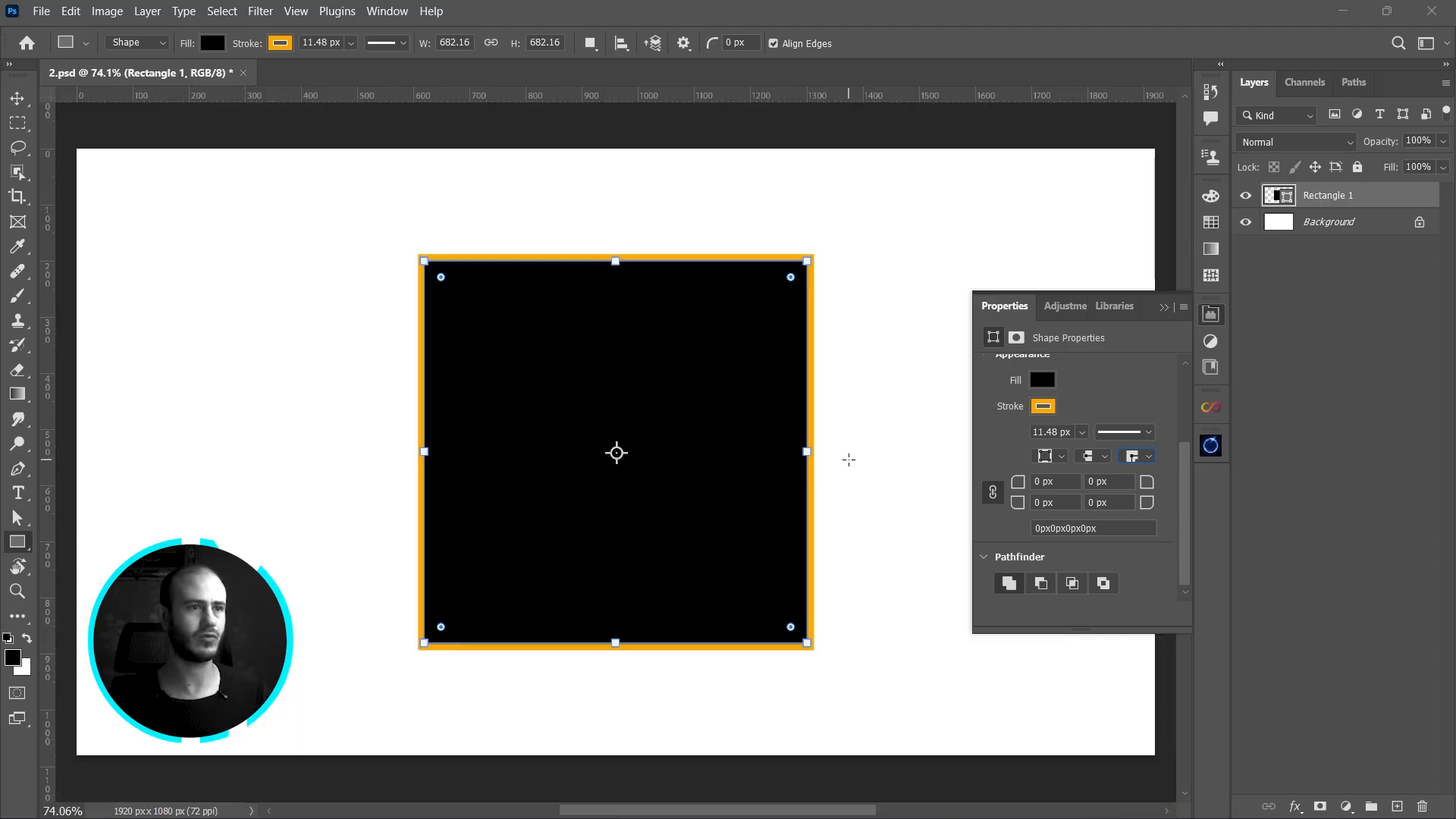
- Try rounding all four linked corners of the square to about 49 px, undo it, and unlink the corner radii
key(v)
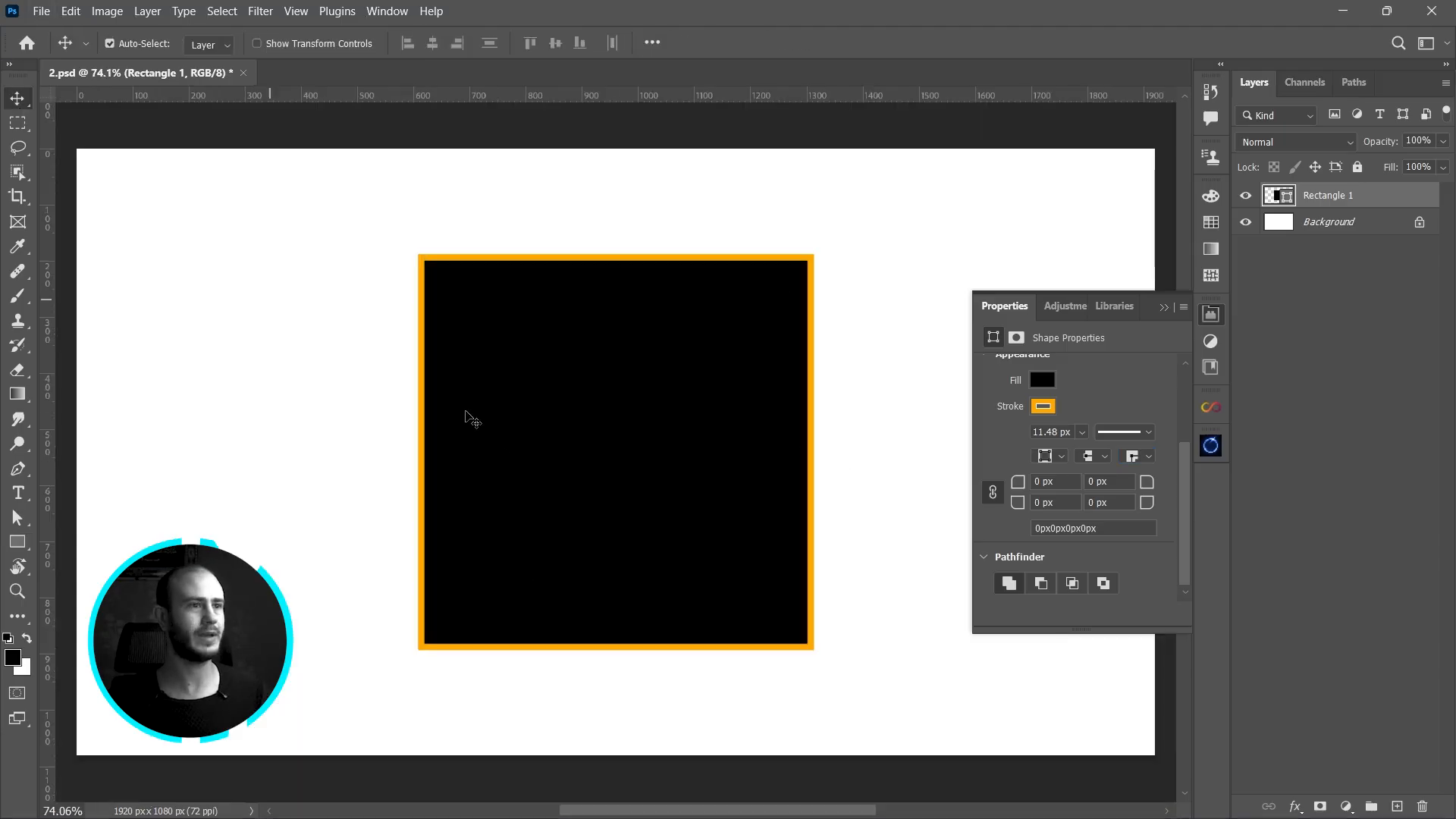
scroll(534, 440, up, 2)
scroll(538, 442, up, 2)
drag(715, 416, 601, 395)
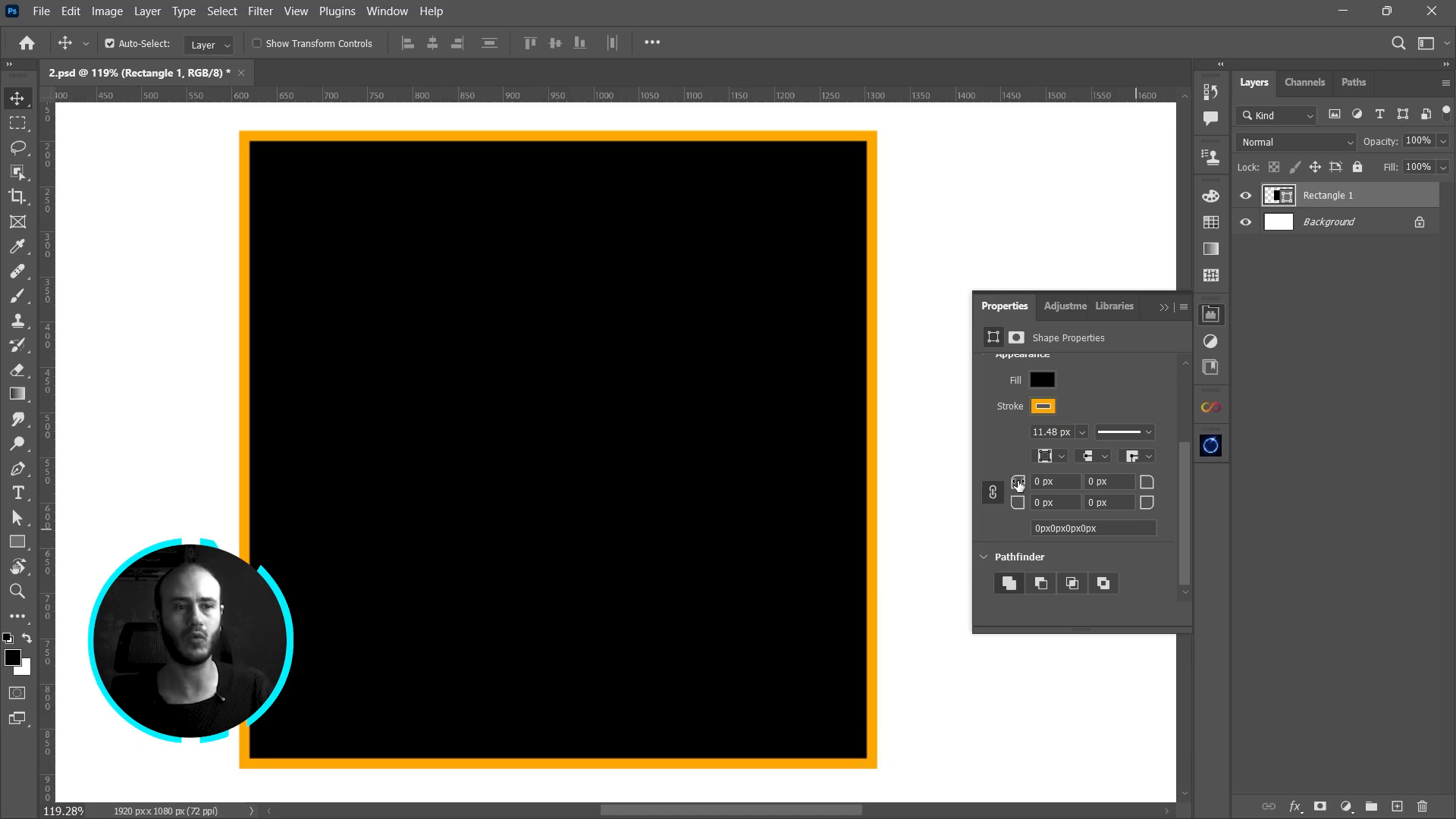
drag(1018, 483, 1065, 486)
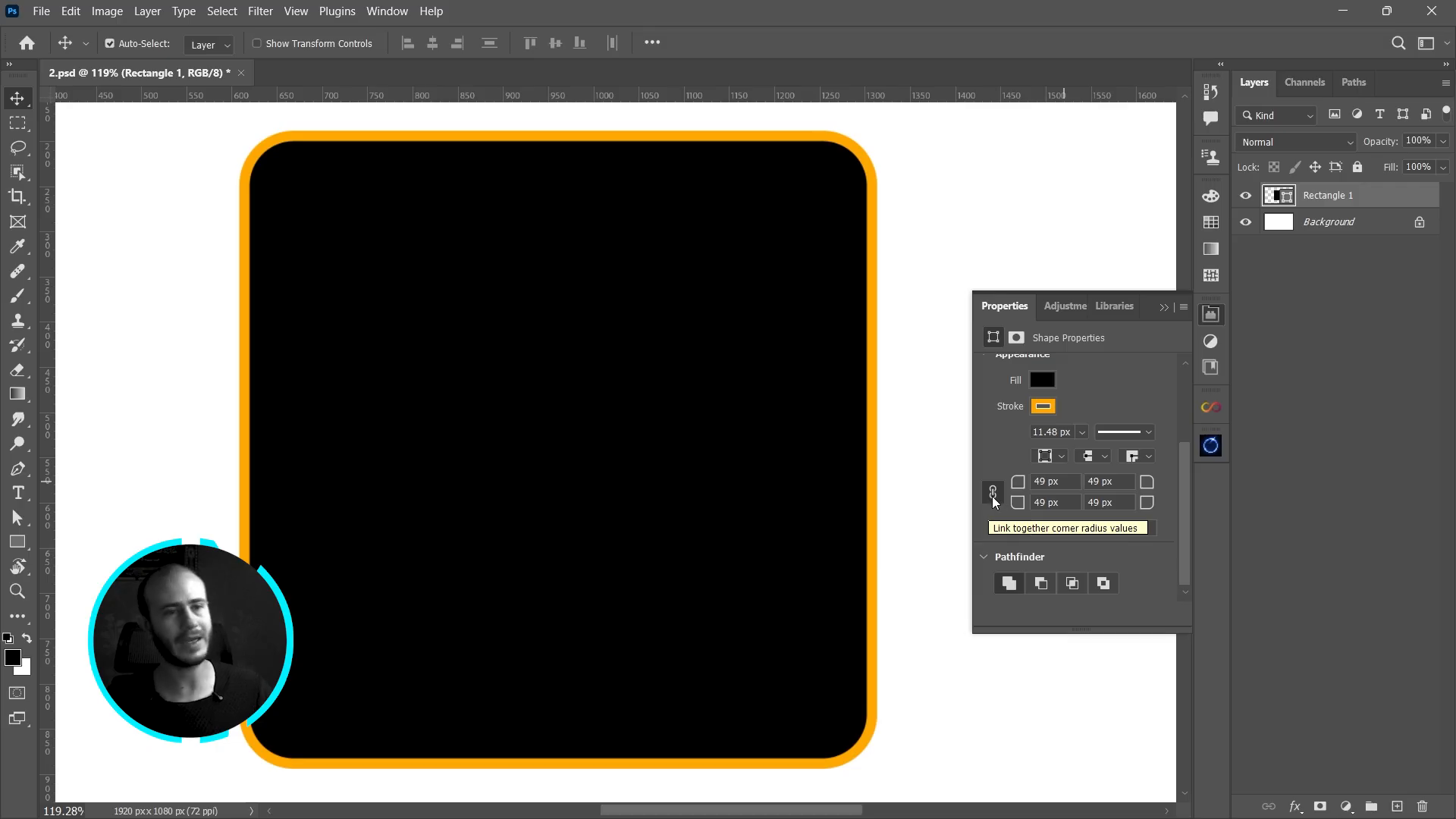
key(ctrl+z)
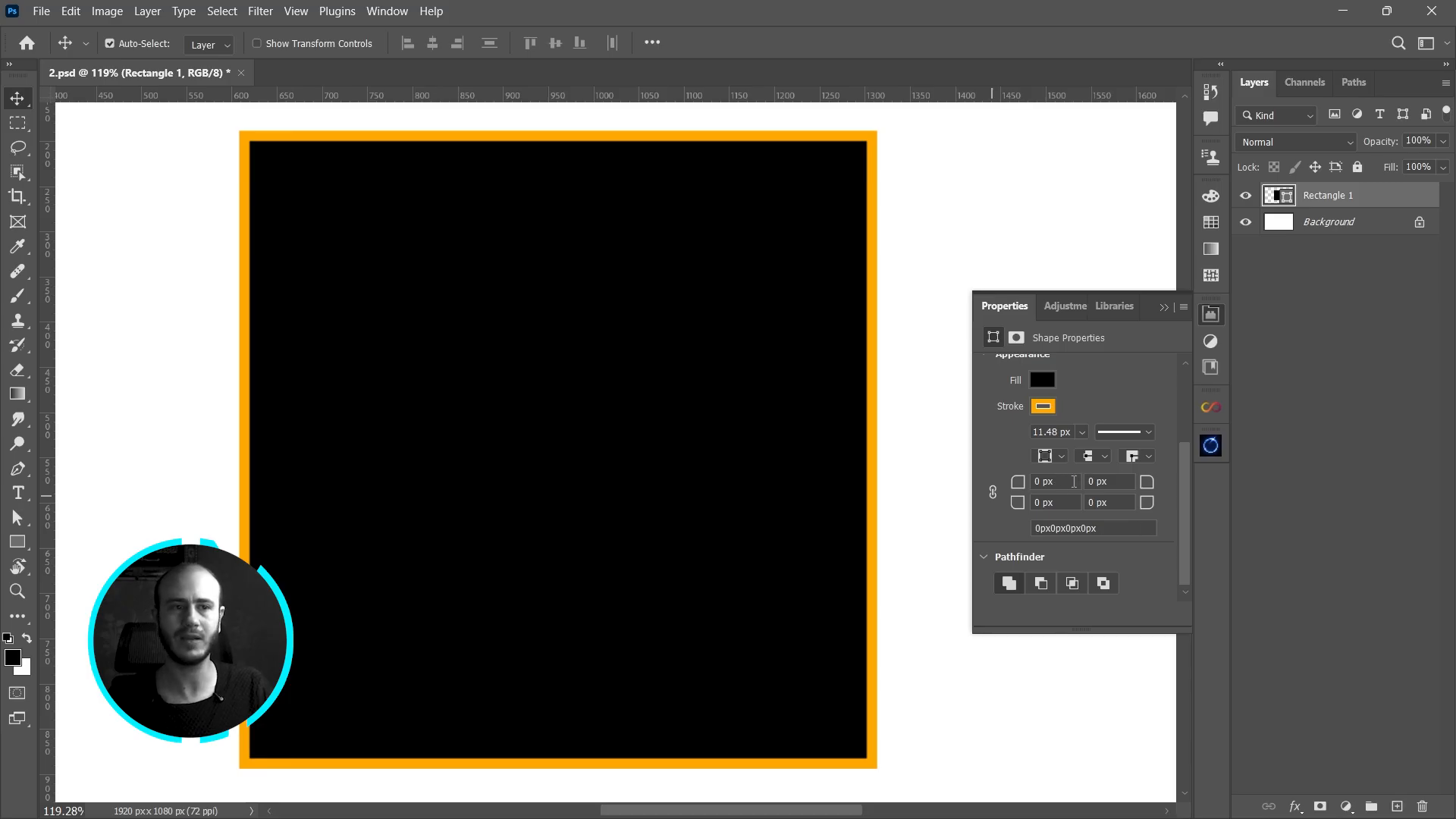
- Round the square's corners individually, about 309 px upper-left and 549 px lower-right, and round the upper-right corner by about 155 px
drag(1017, 488, 1152, 488)
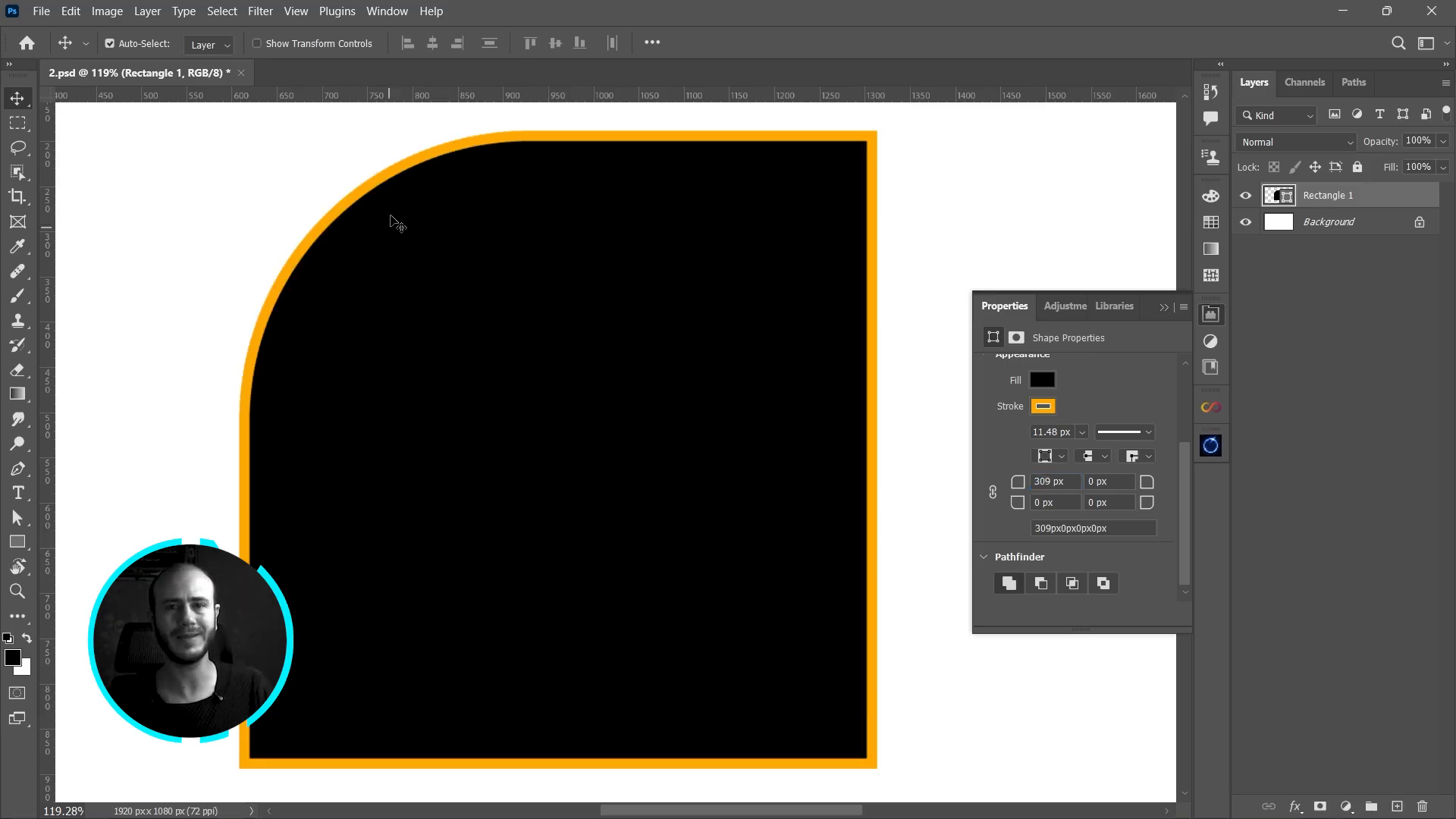
click(1145, 508)
drag(680, 502, 1194, 504)
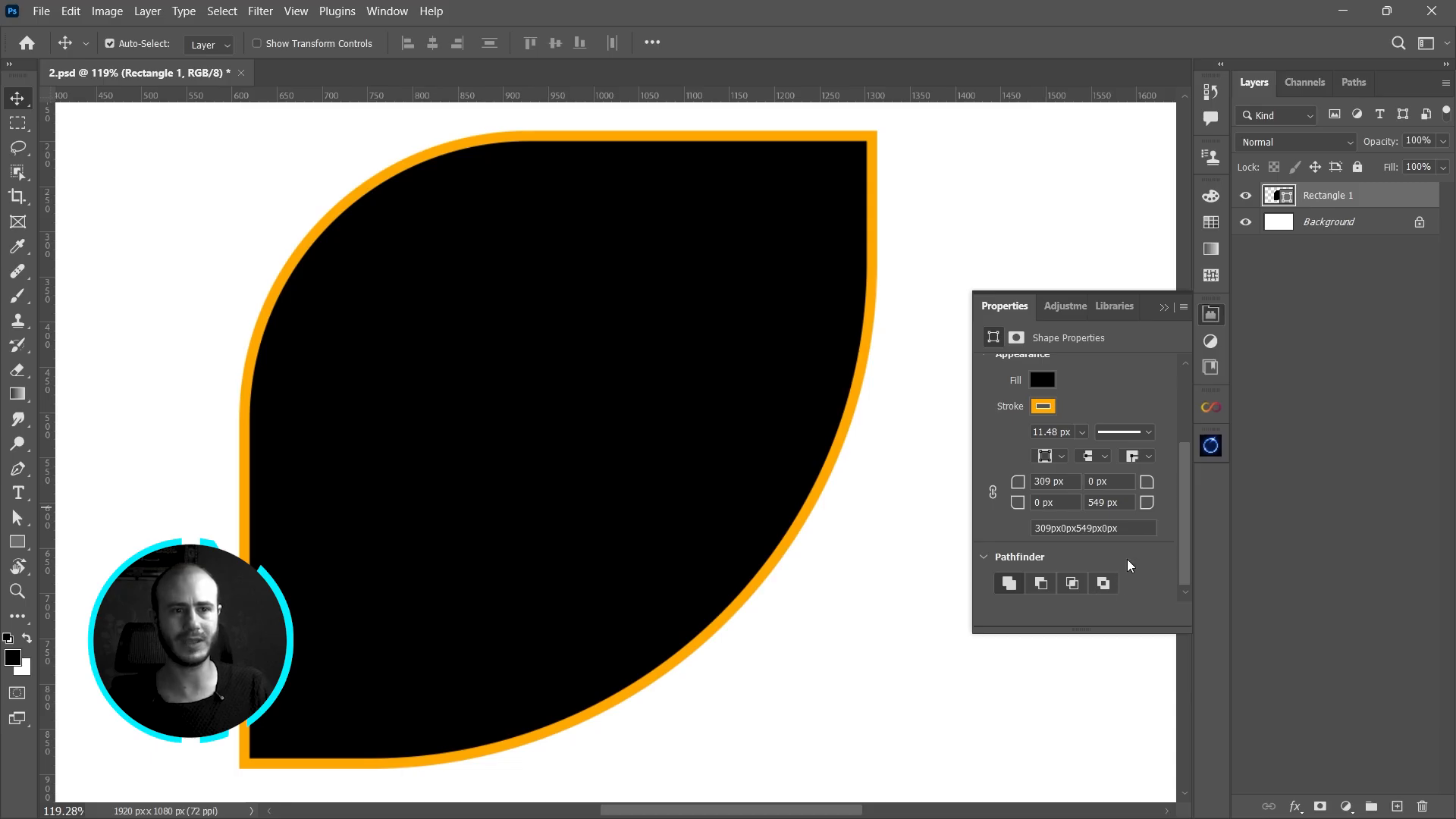
click(1146, 488)
click(1146, 485)
drag(1147, 485, 1269, 492)
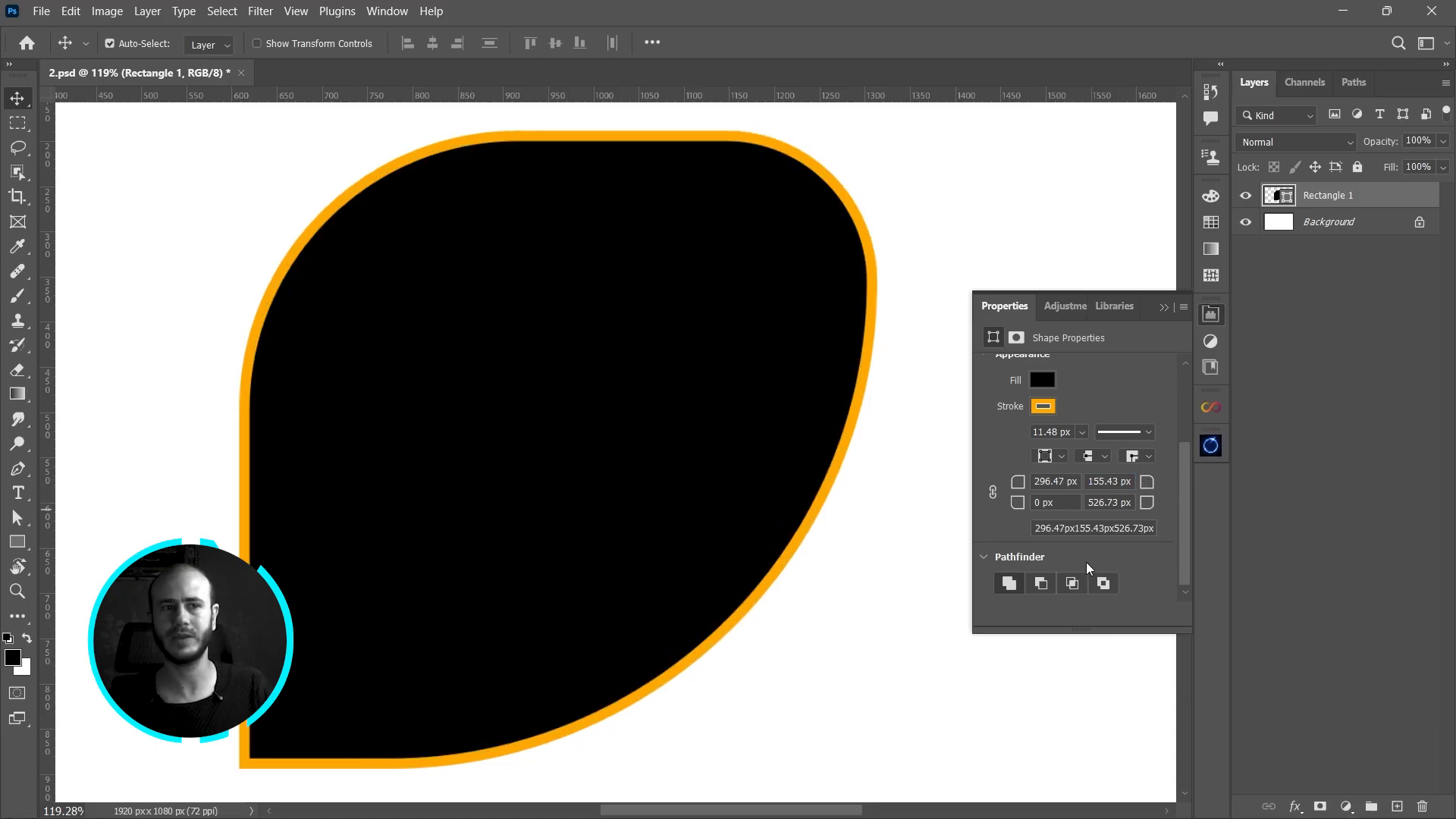
- Undo the individual corner roundings on the square and fit the whole canvas in view
key(ctrl+z)
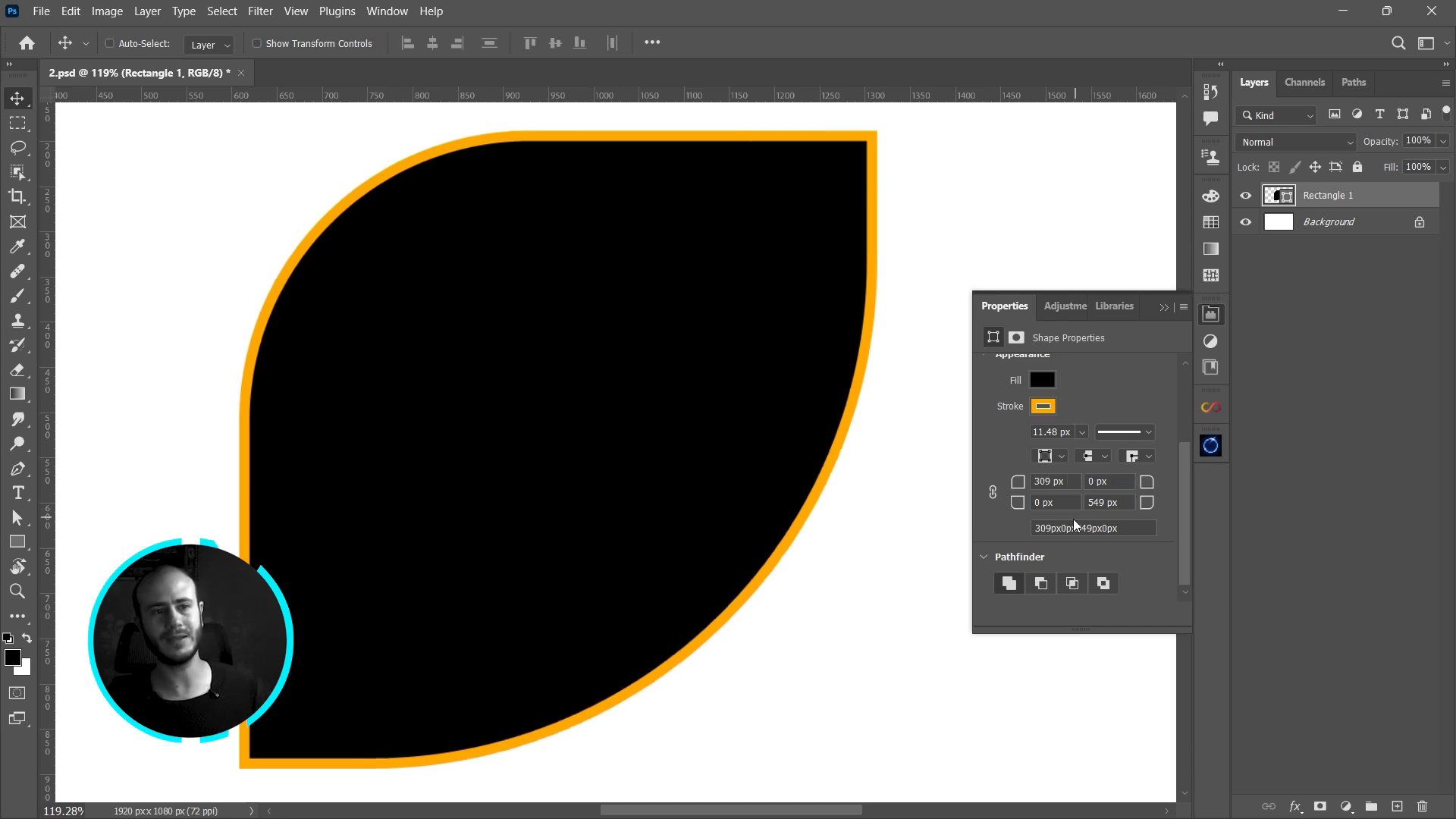
key(ctrl+z)
key(ctrl+z)
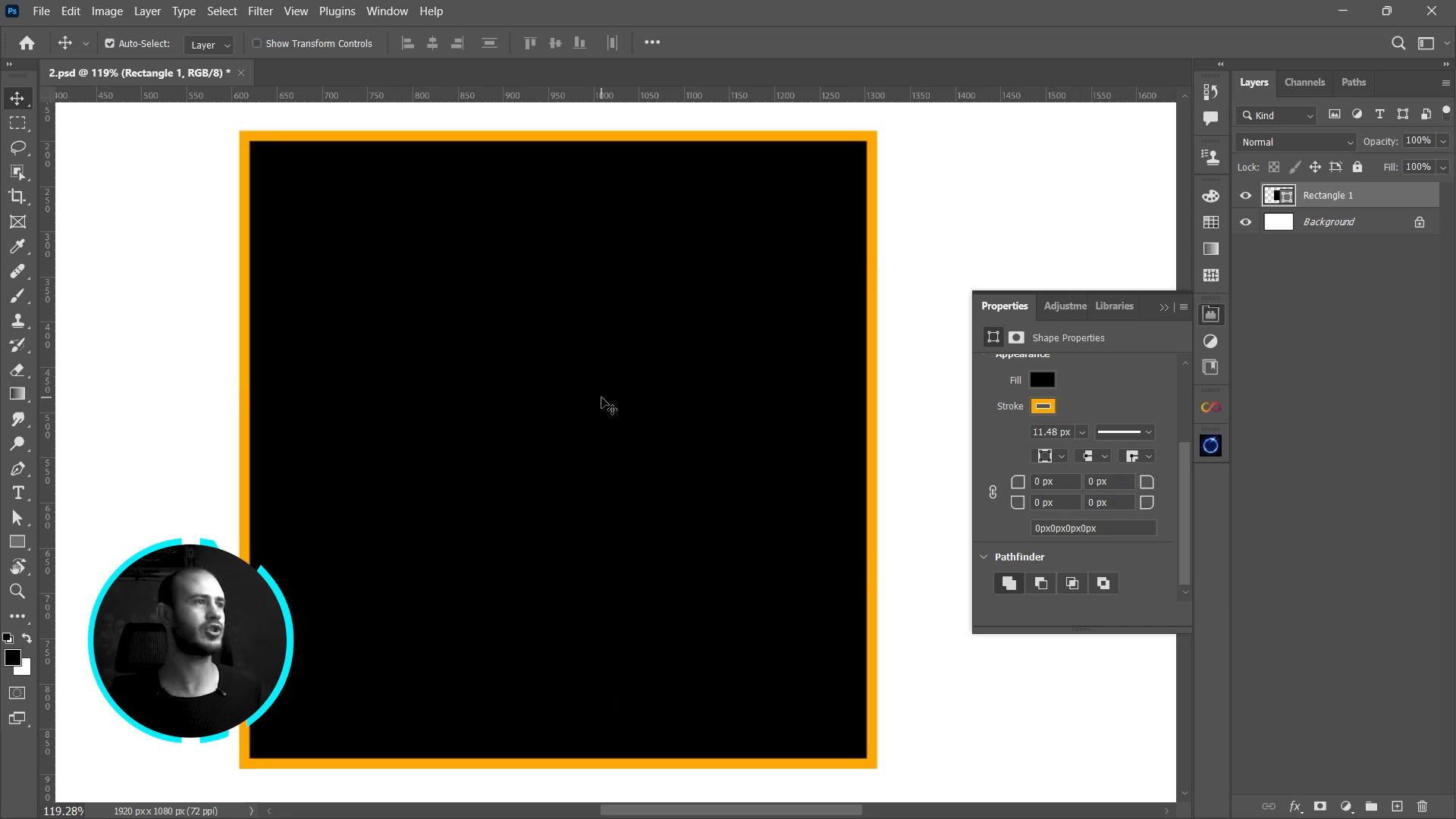
key(ctrl+0)
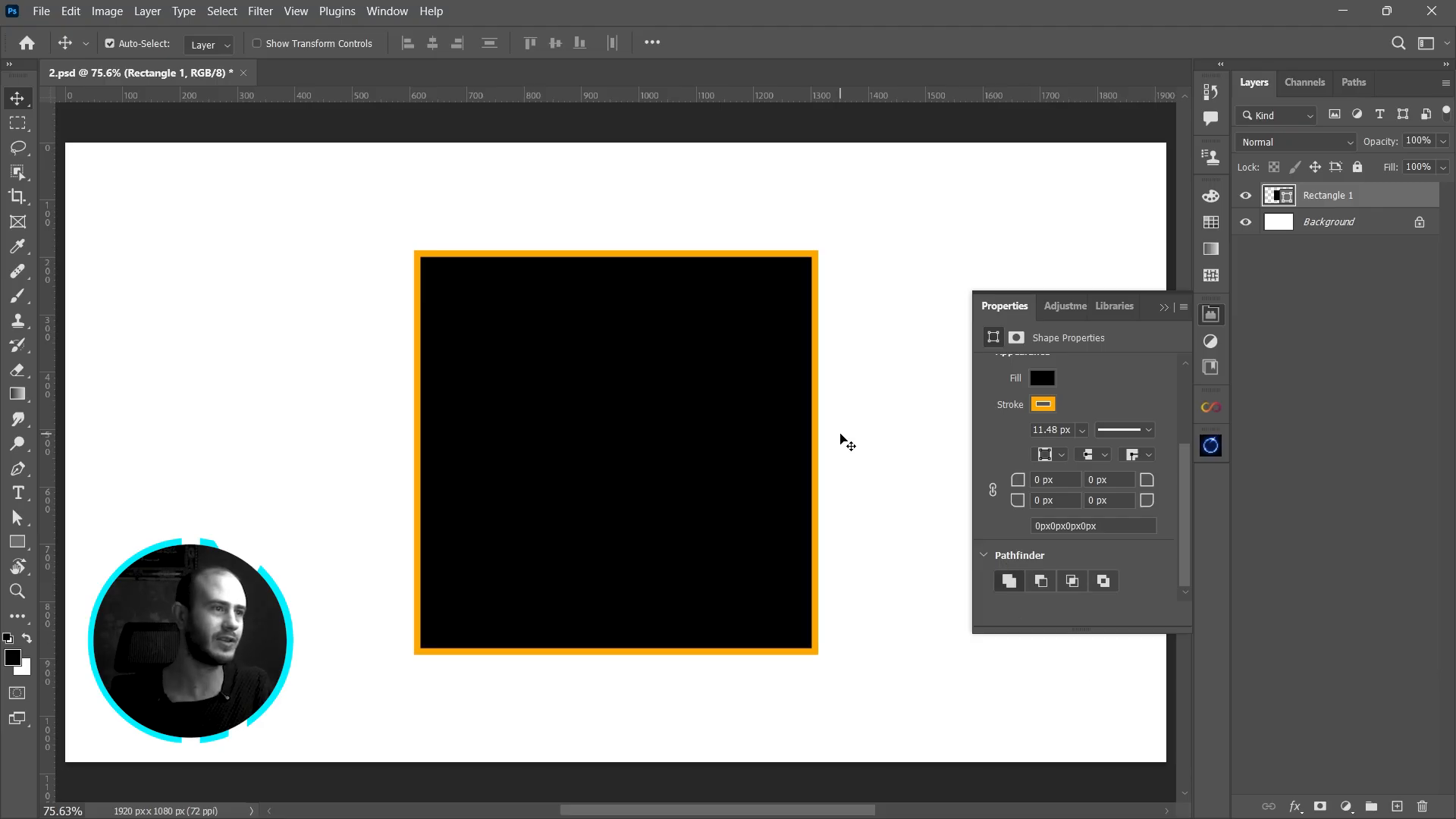
- Change the square's stroke from a solid colour to a linear gradient using a recently used light blue preset
scroll(1134, 444, up, 3)
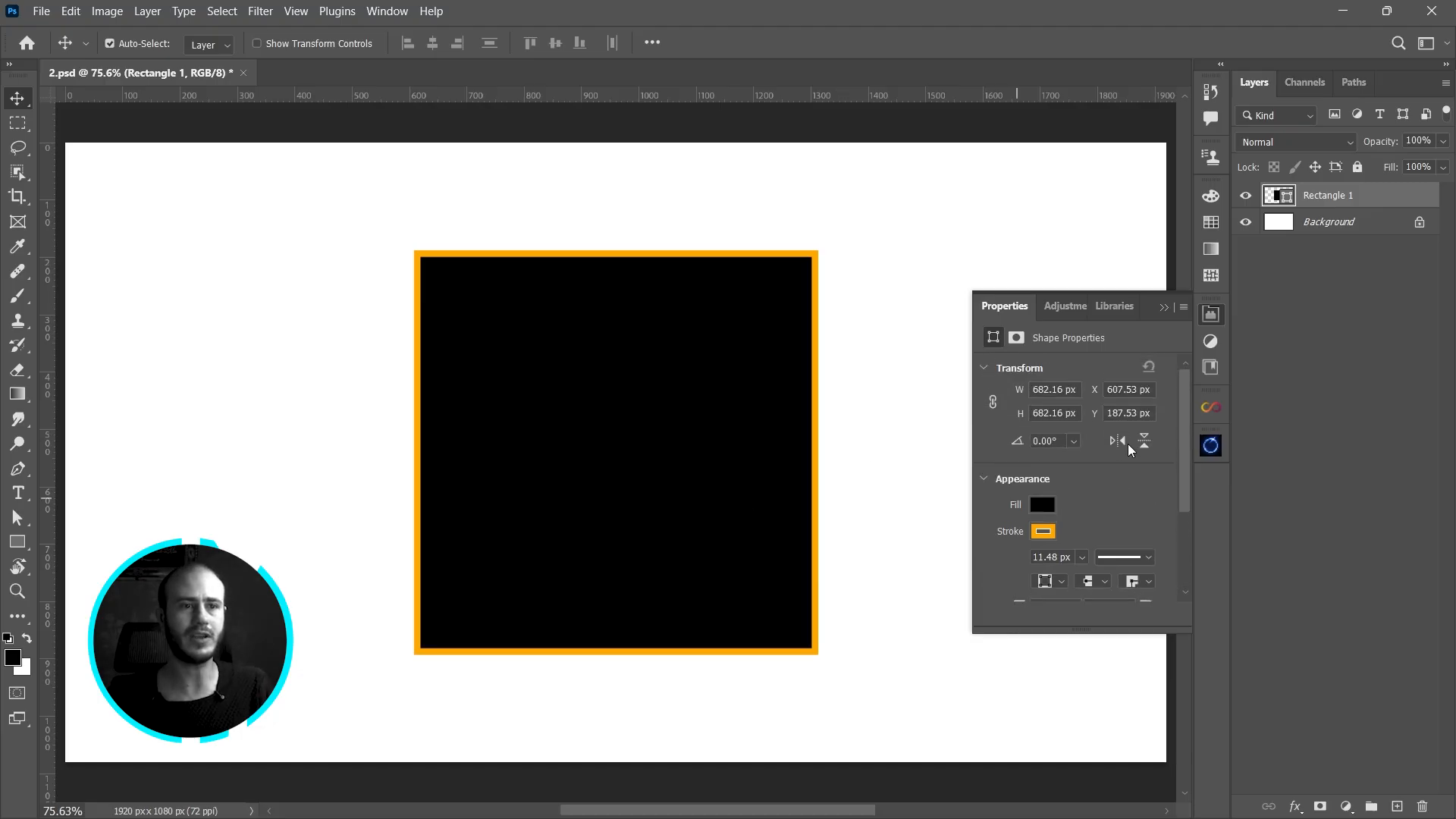
click(1043, 531)
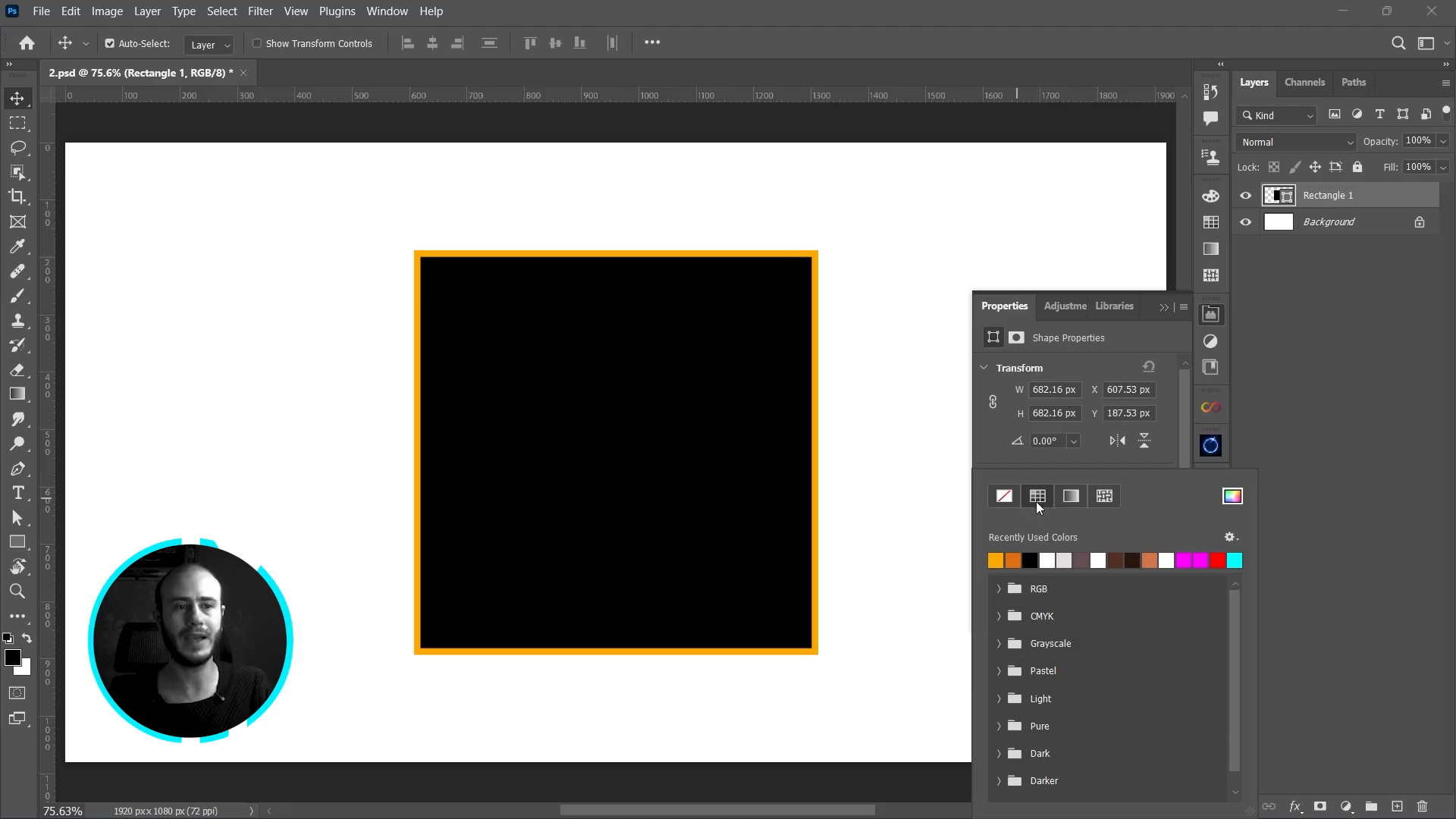
click(1071, 497)
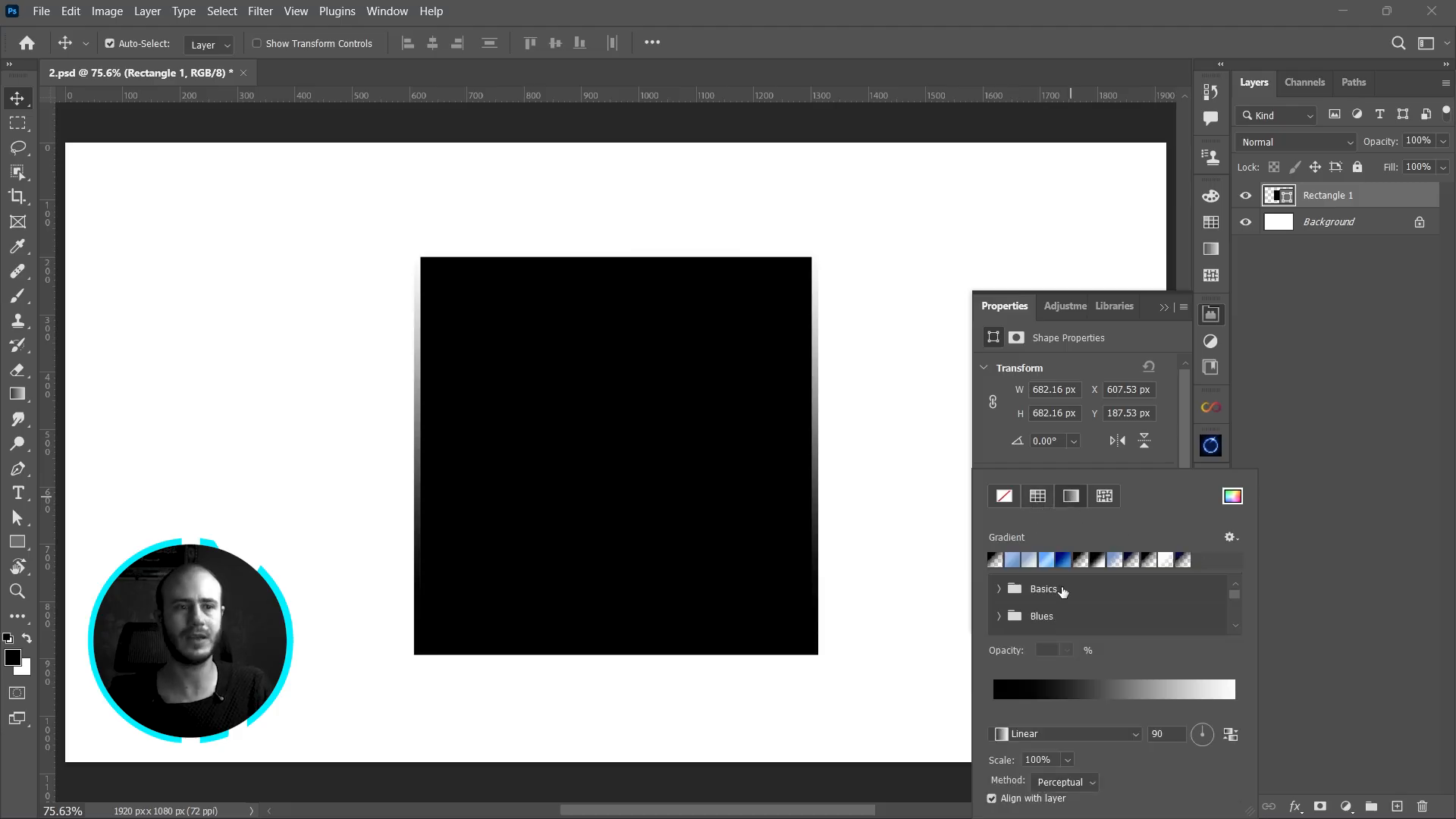
click(1046, 560)
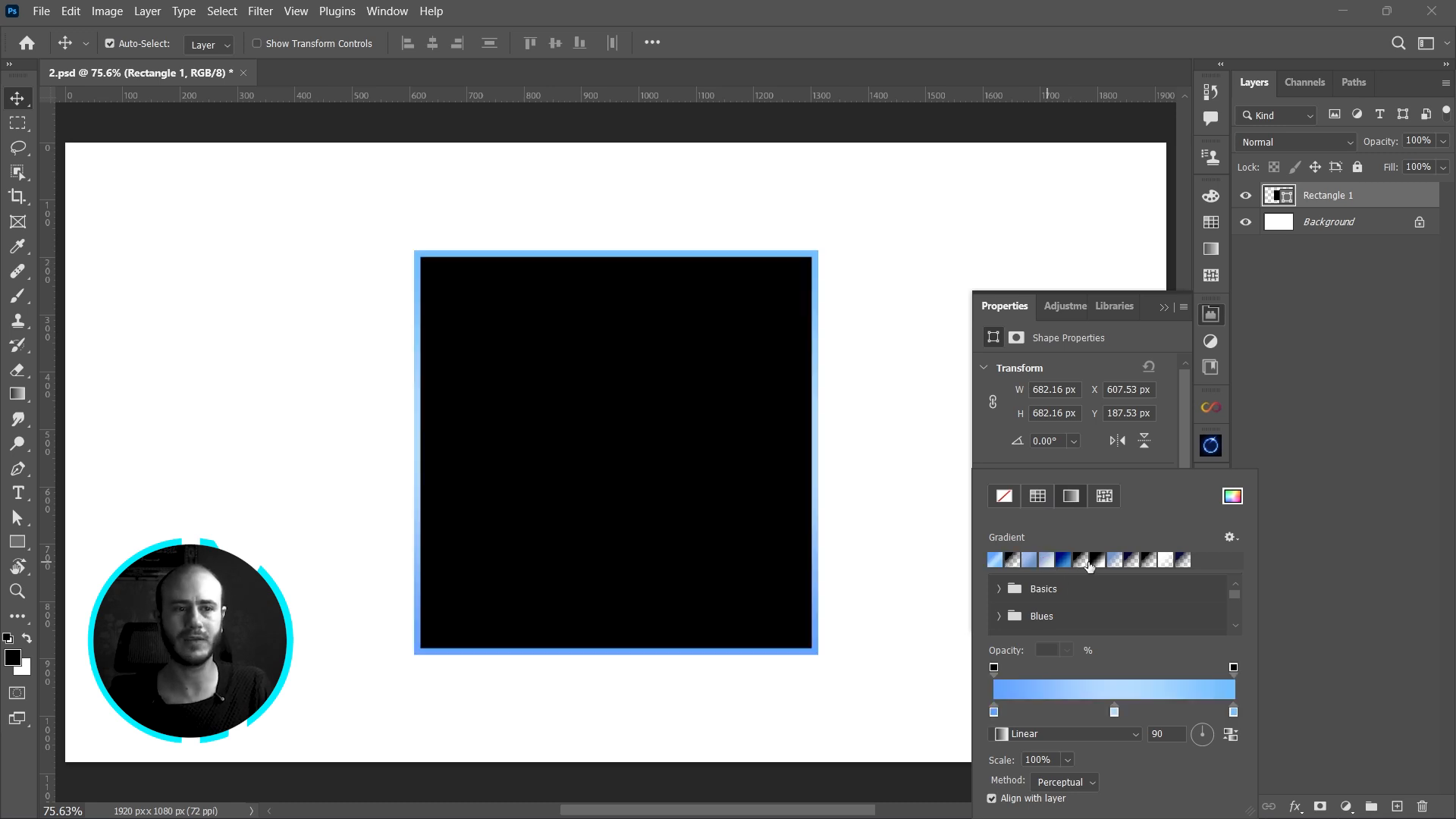
- Apply the coral-to-crimson gradient preset from the Reds group to the square's stroke
click(998, 589)
scroll(1072, 597, down, 1)
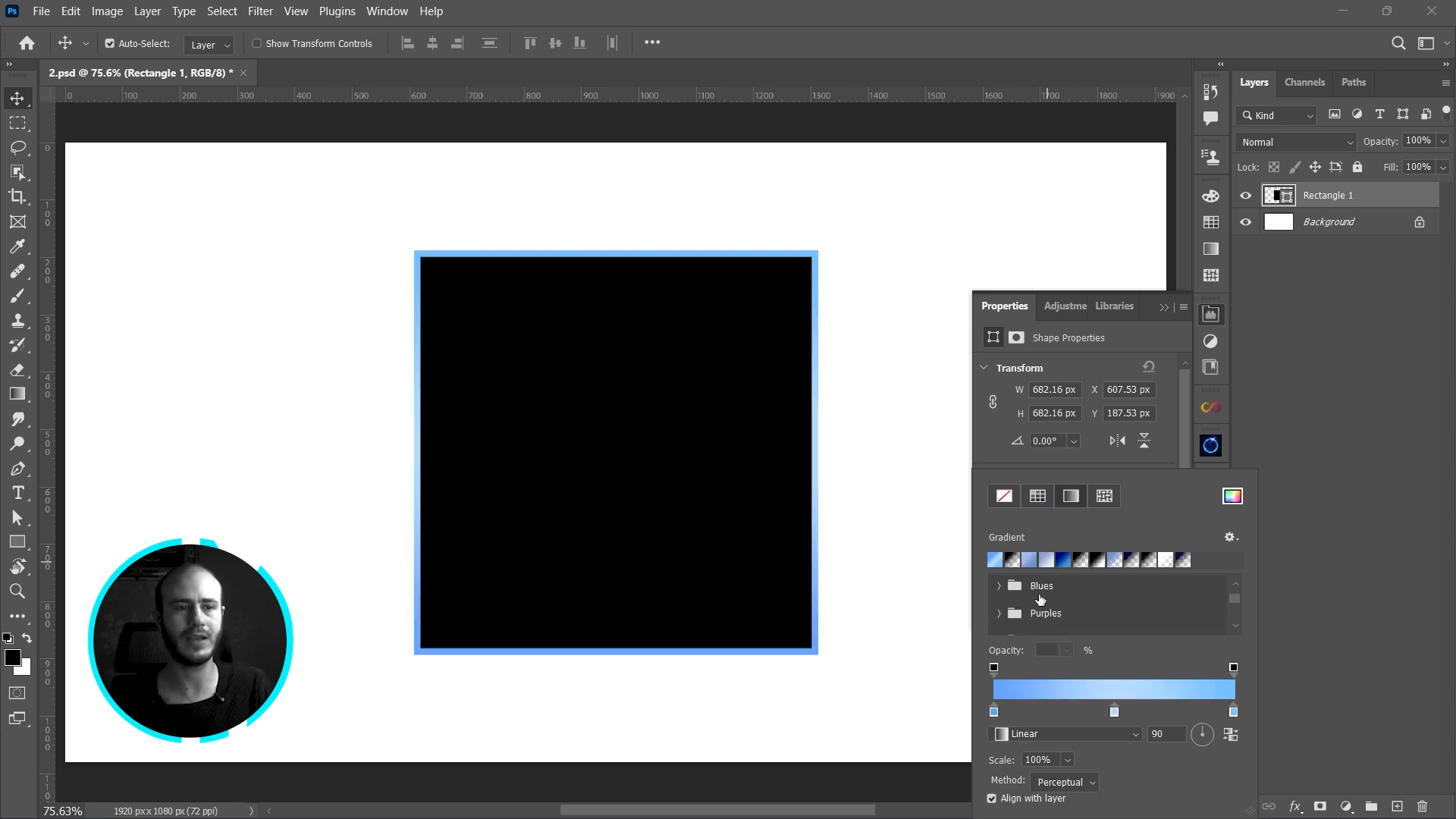
click(1030, 599)
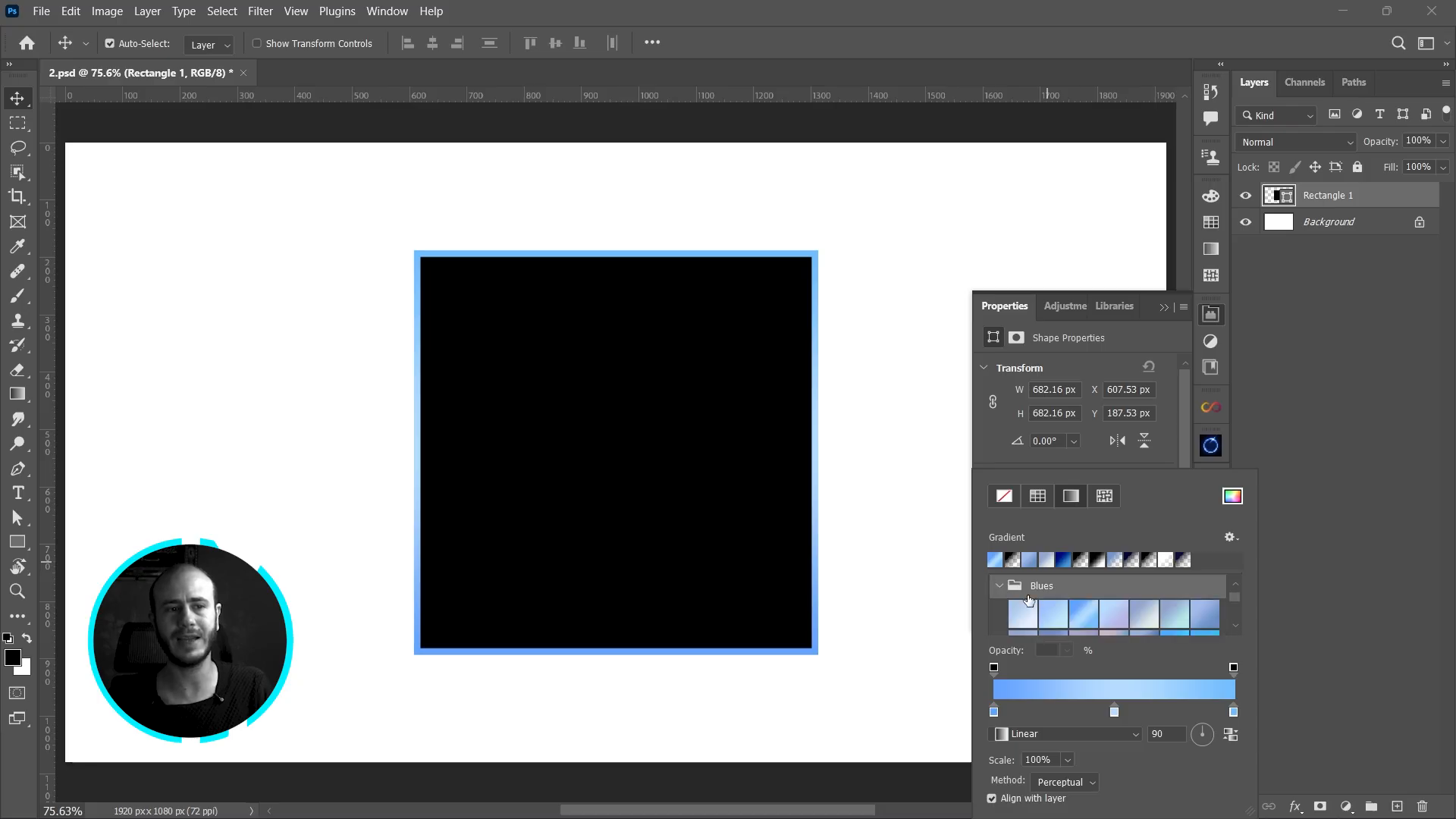
scroll(1128, 622, down, 1)
scroll(1128, 622, down, 3)
click(1118, 611)
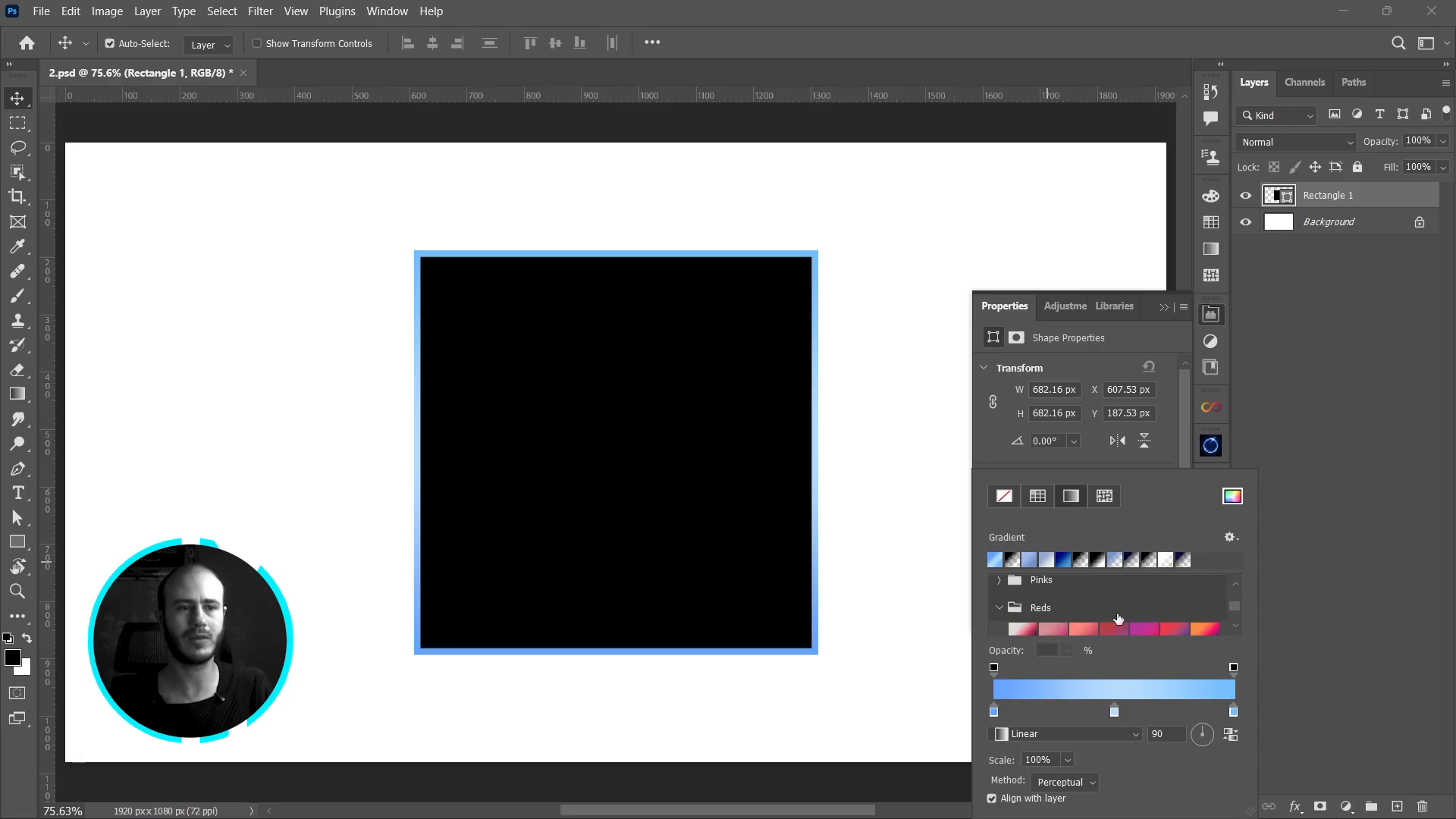
scroll(1117, 618, down, 1)
click(1083, 607)
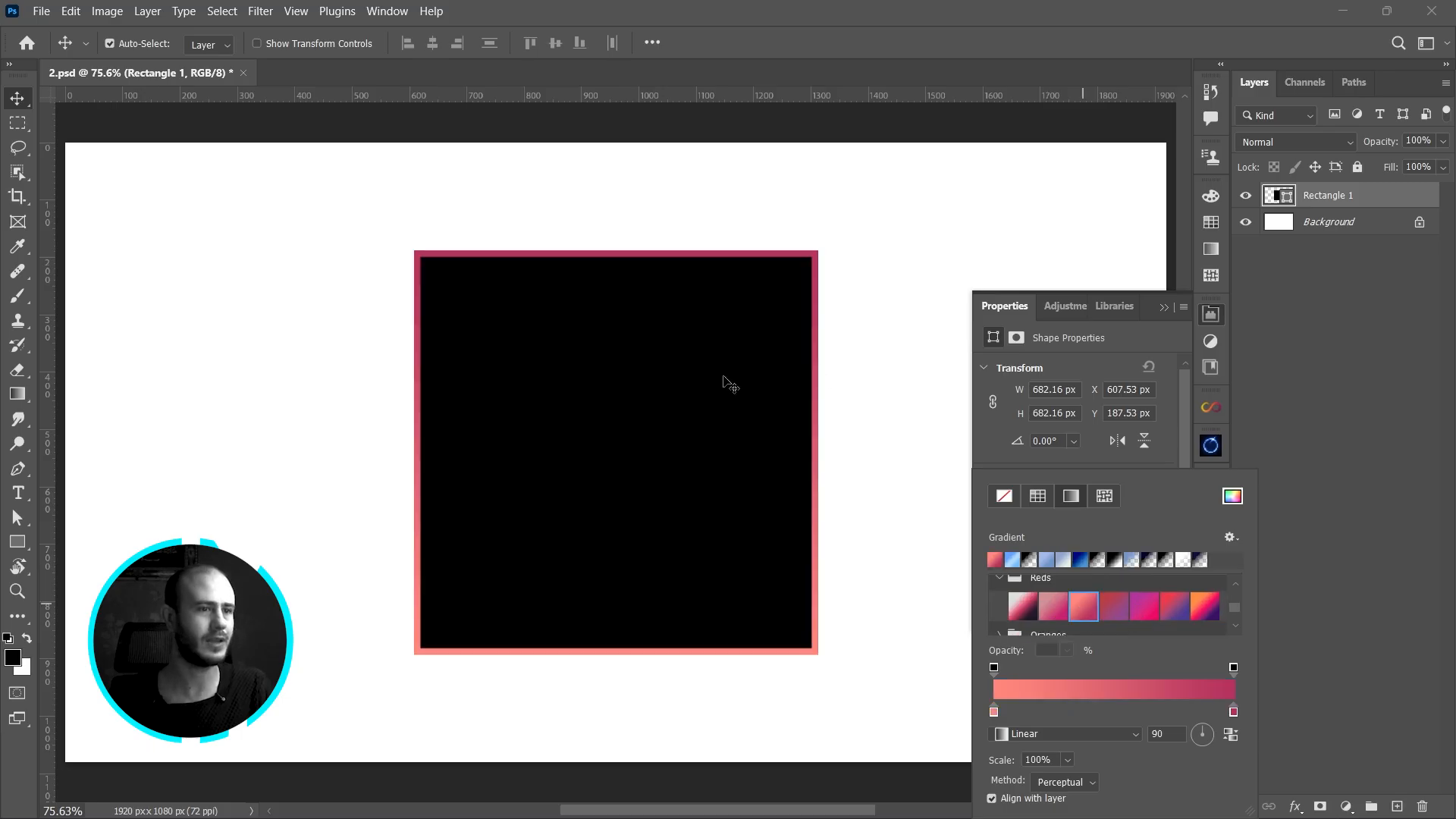
- Set the coral colour stop of the stroke gradient to dark blue #18318c
double_click(995, 715)
text(18318c)
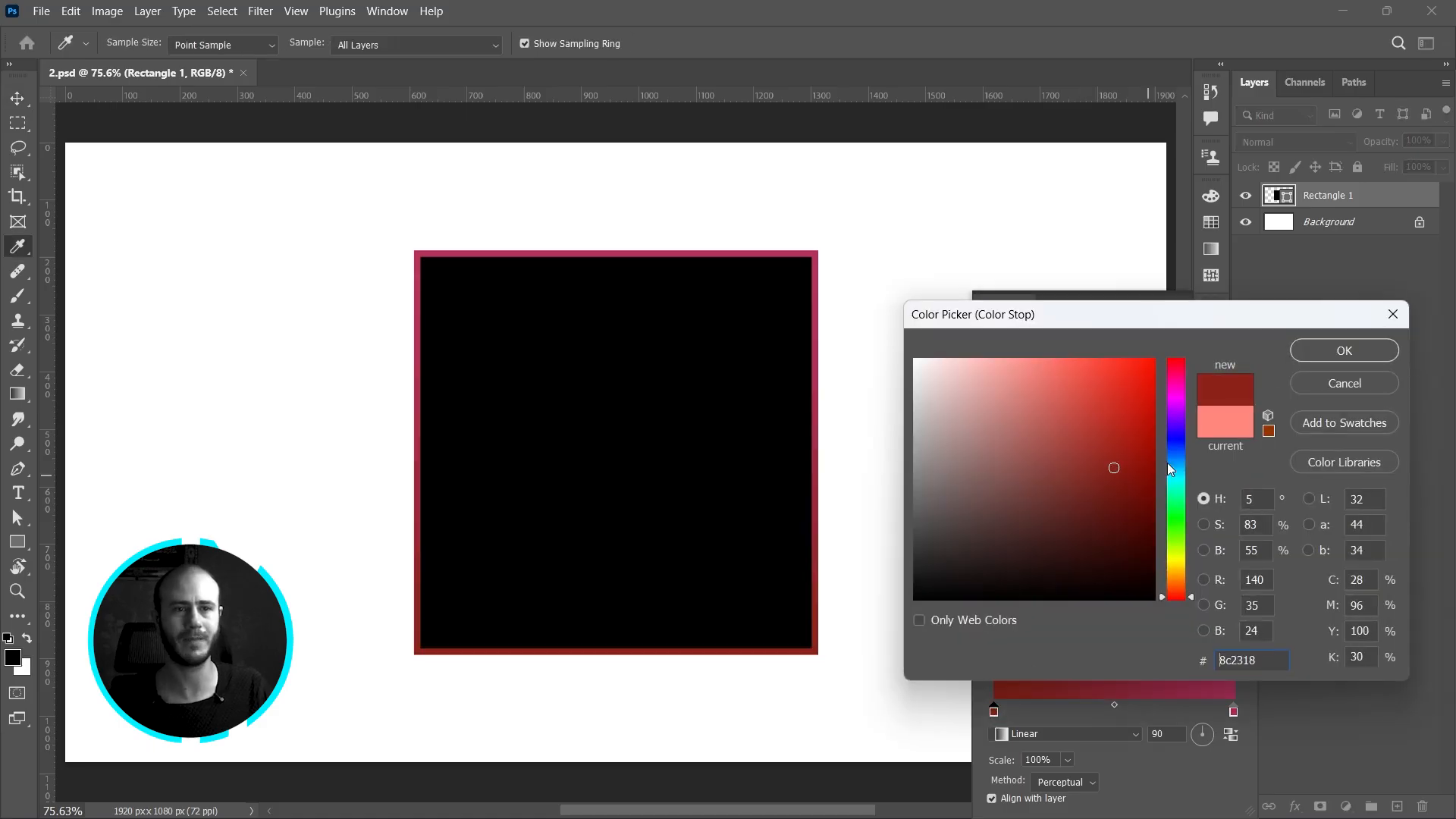
click(1376, 355)
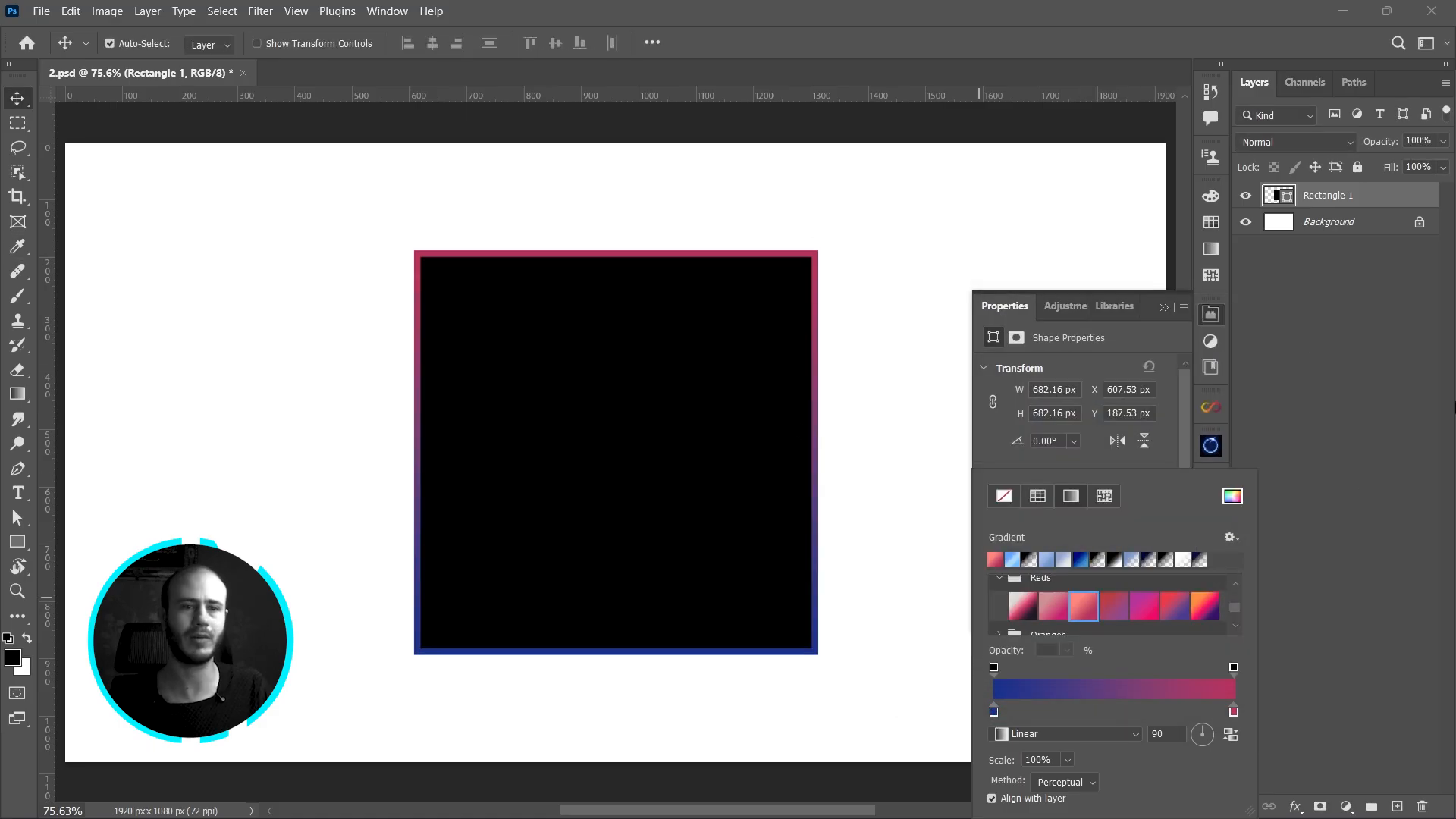
click(681, 356)
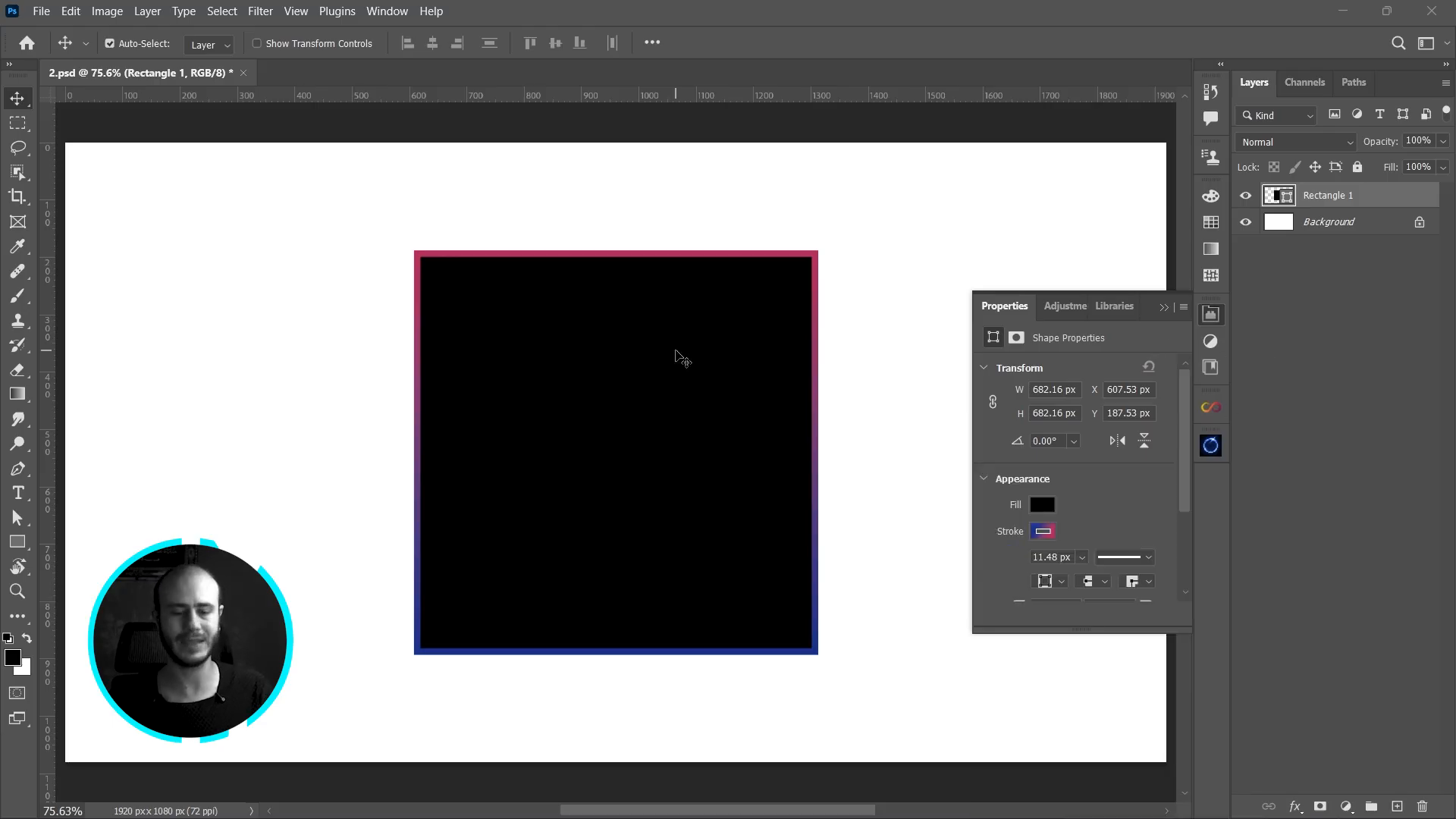
- Delete the gradient-stroked square and set the Rectangle tool to a red fill with no stroke
key(Delete)
key(u)
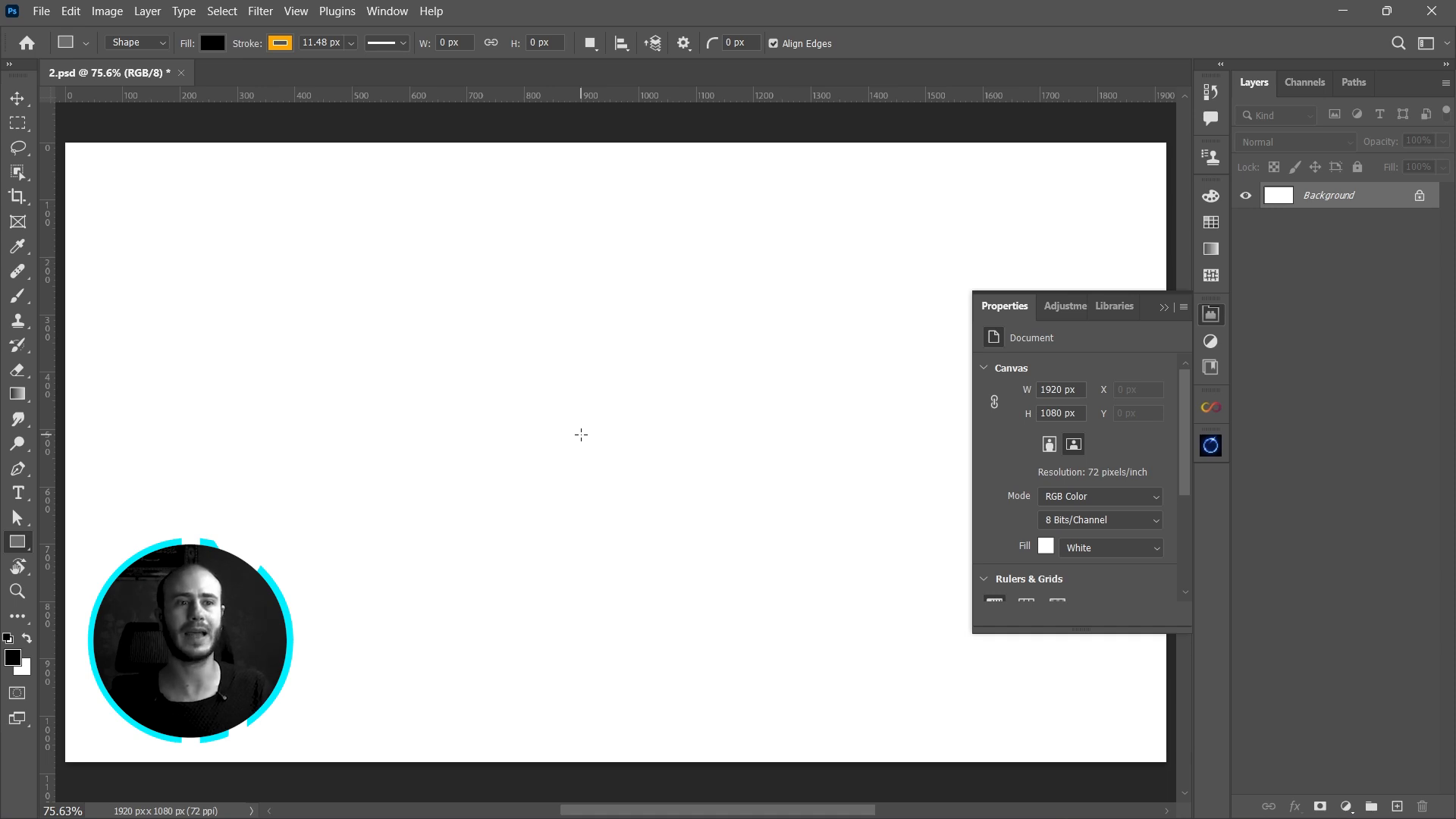
click(280, 43)
click(169, 79)
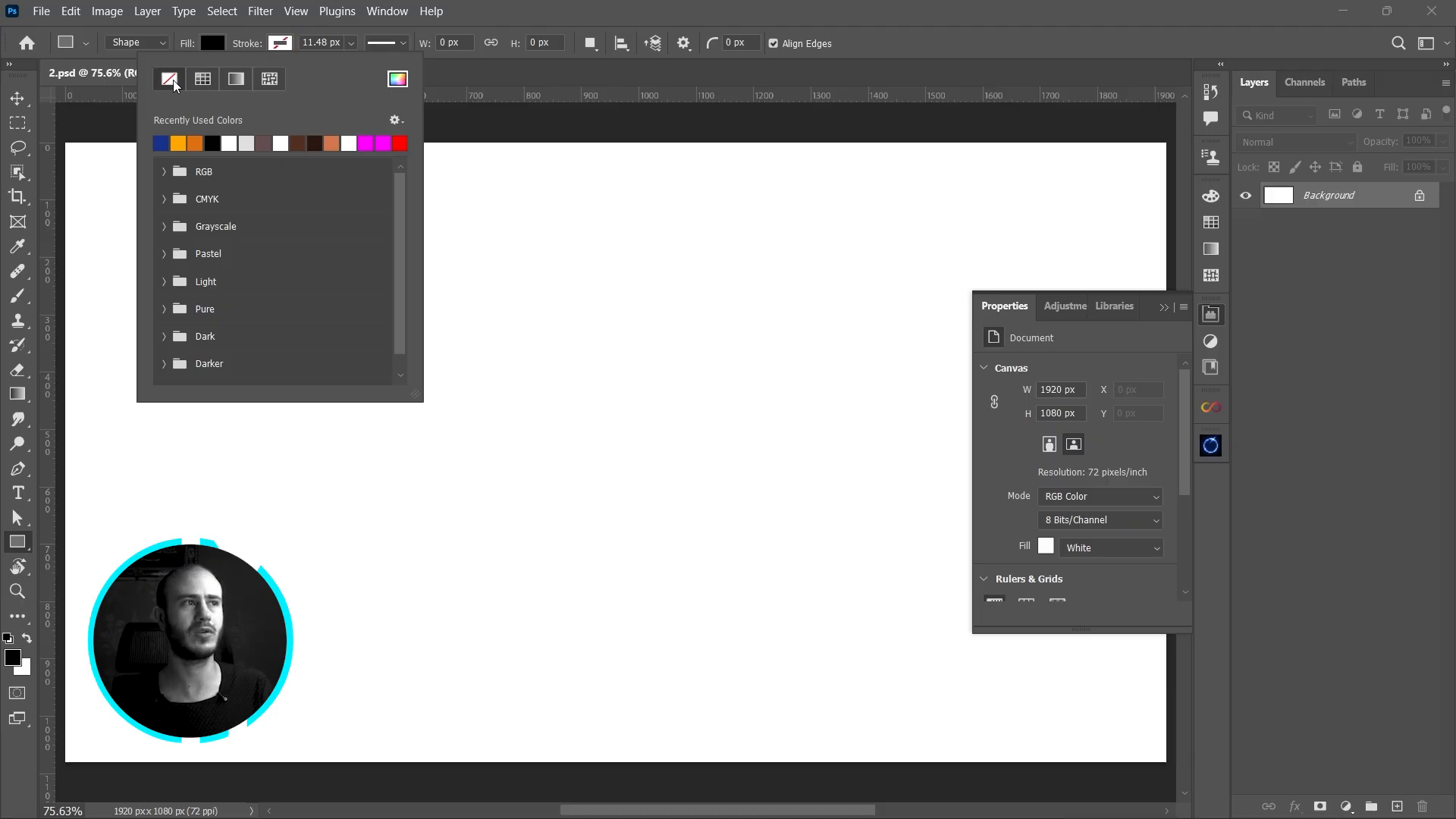
click(212, 43)
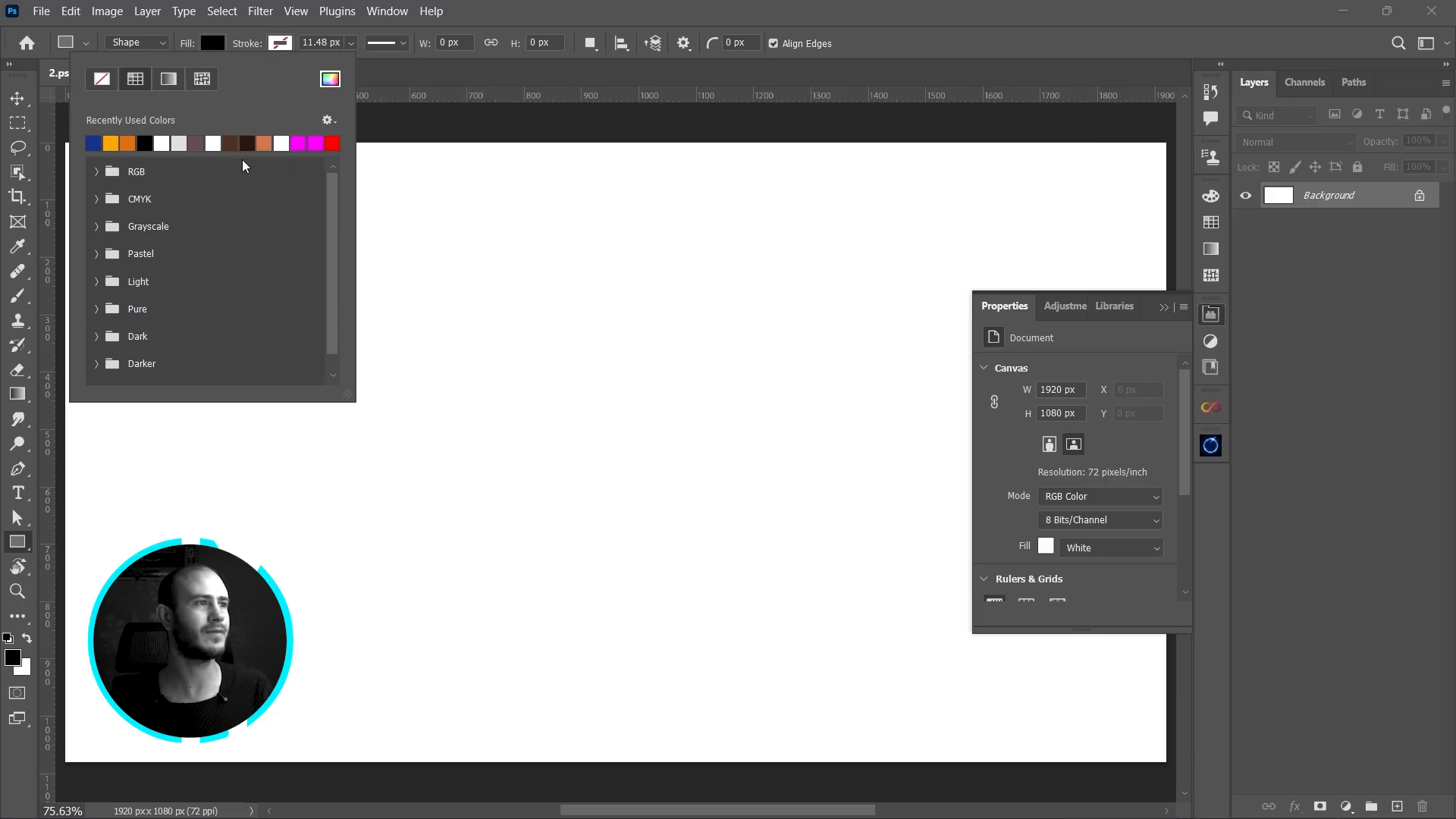
click(332, 143)
click(747, 9)
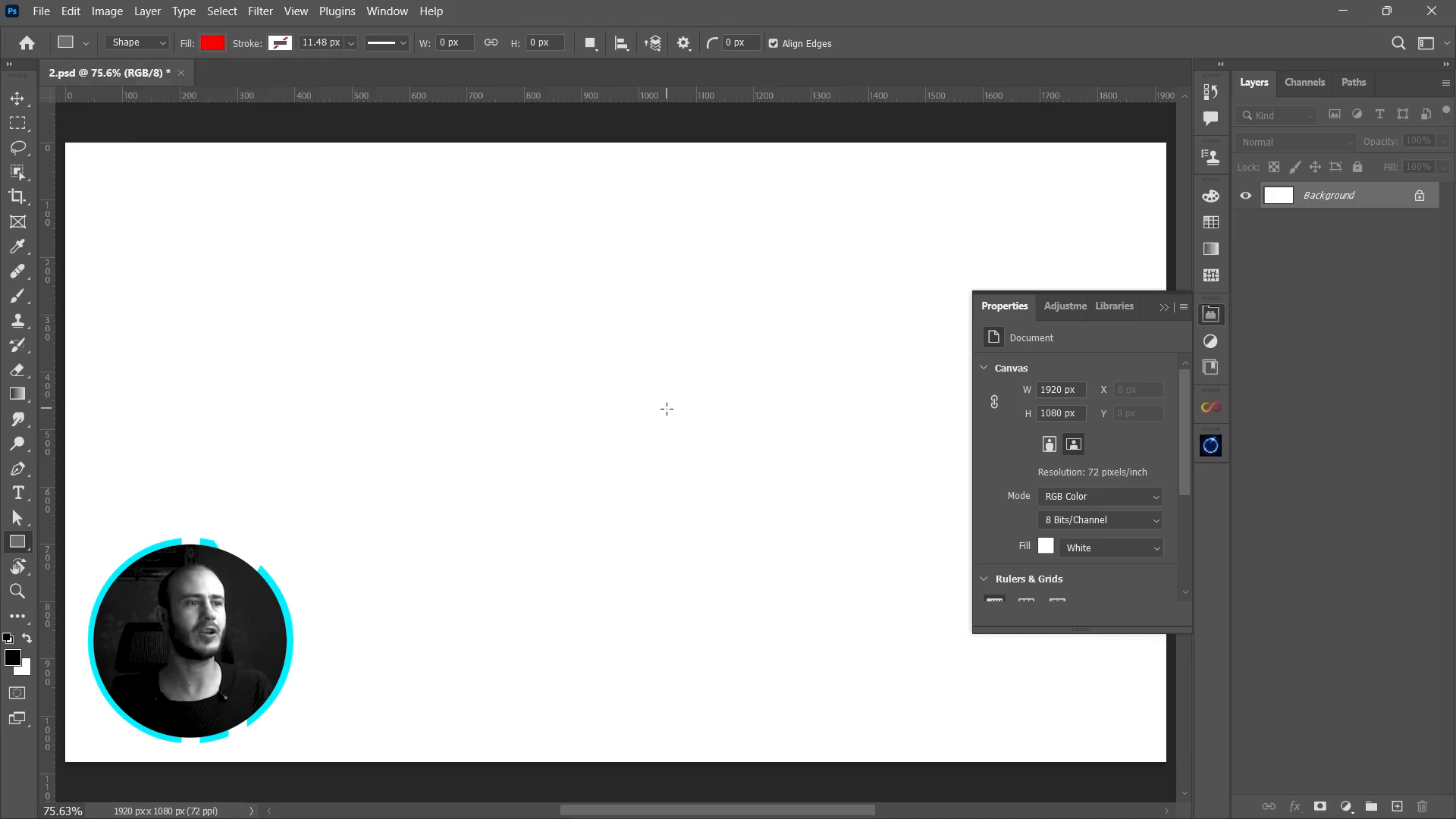
- Try drawing a red rectangle freehand on the canvas and undo it
drag(362, 245, 800, 625)
key(ctrl+z)
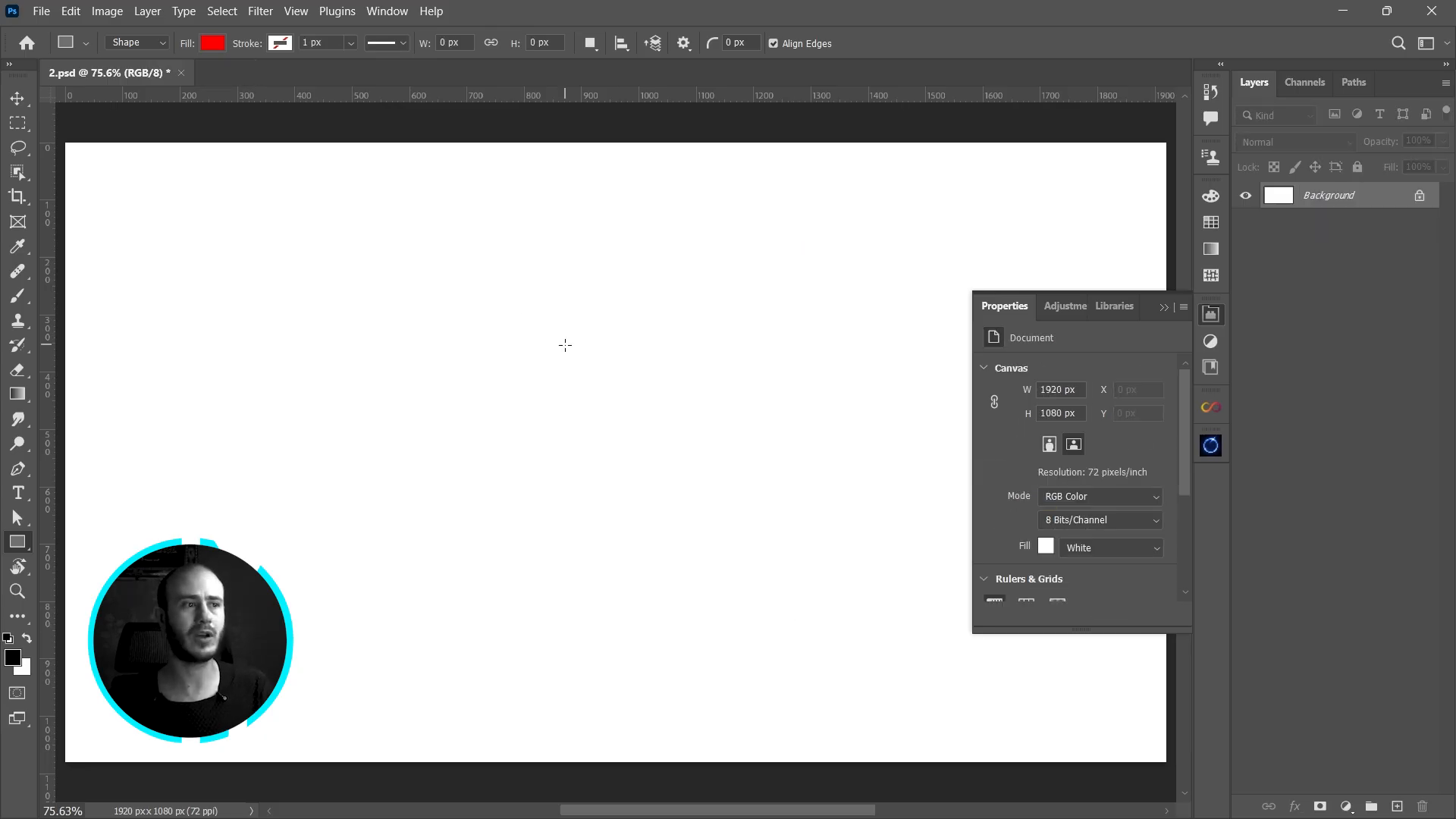
- Create a red square by entering exact dimensions of 2 cm width and 2 cm height with 0 px corner radii
click(564, 346)
drag(734, 165, 628, 285)
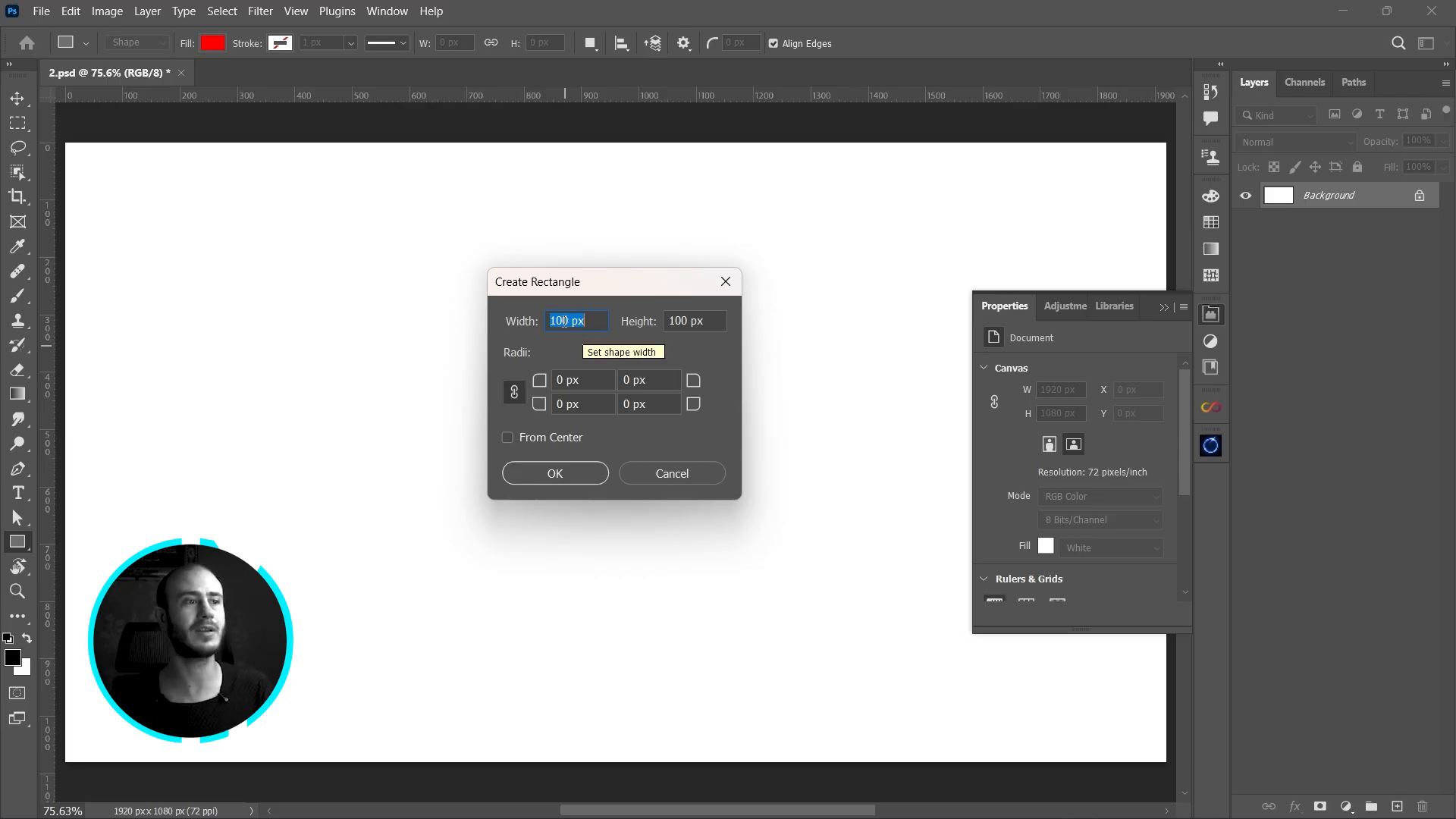
drag(570, 320, 542, 324)
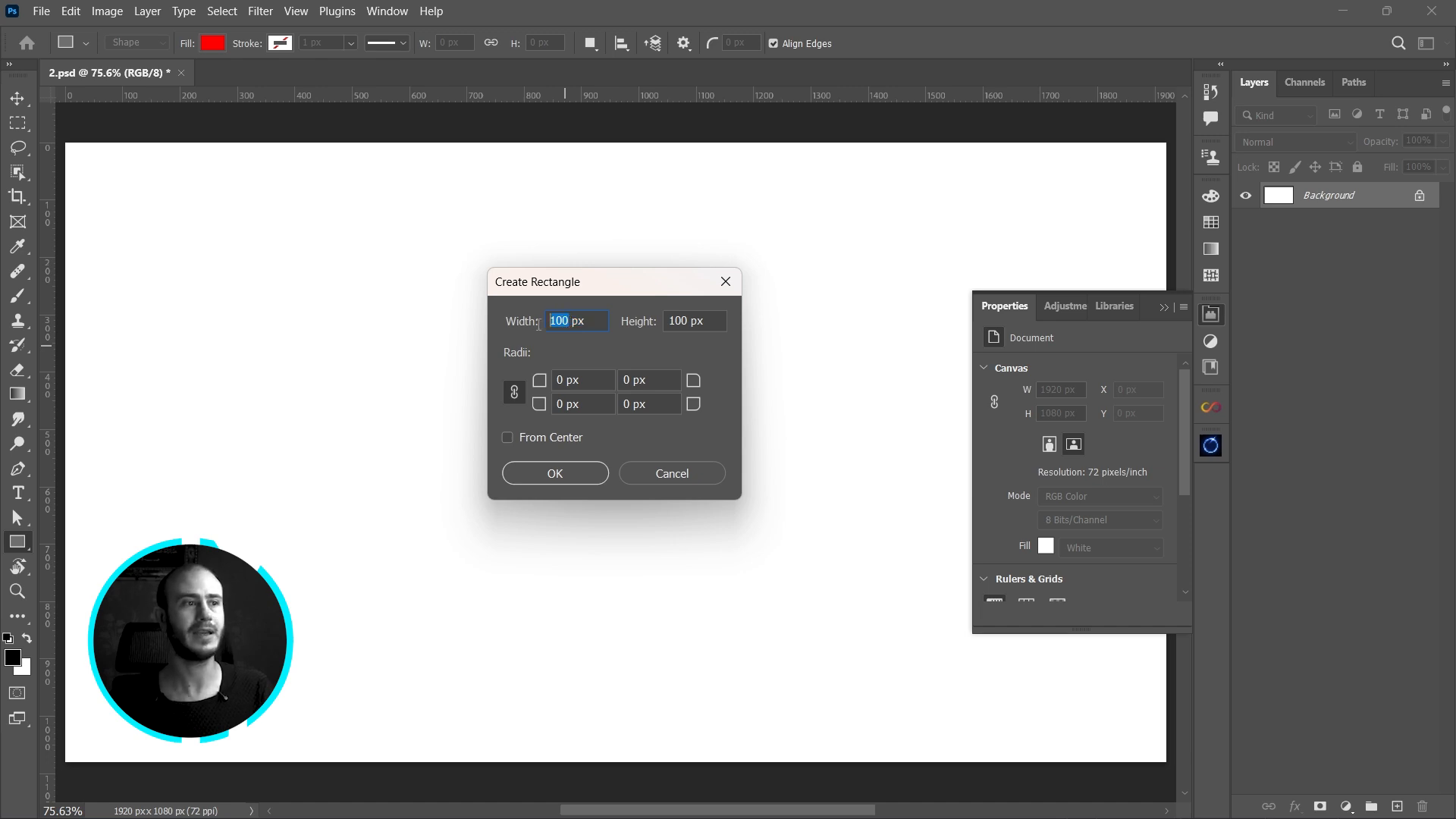
text(2)
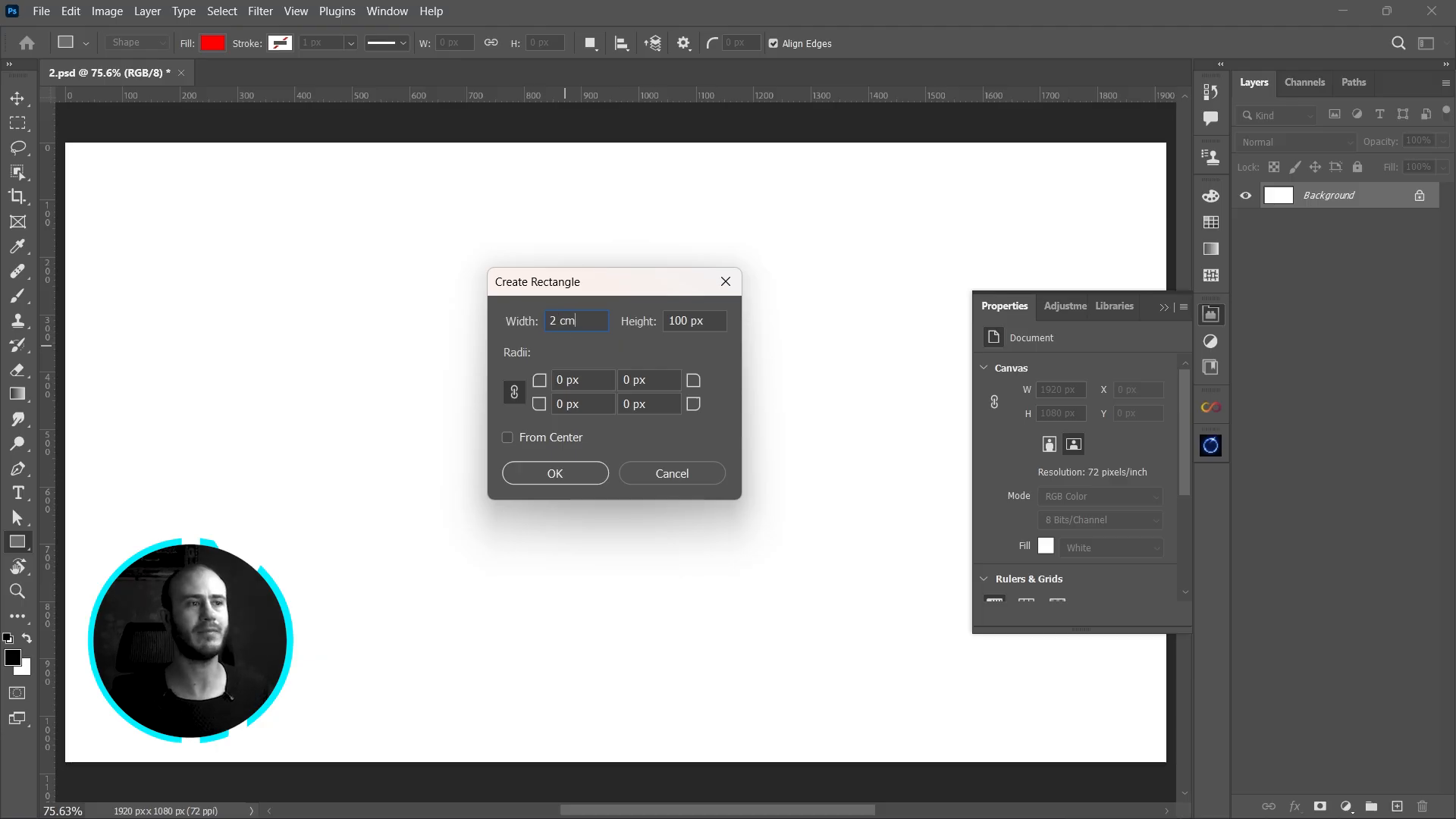
key(Tab)
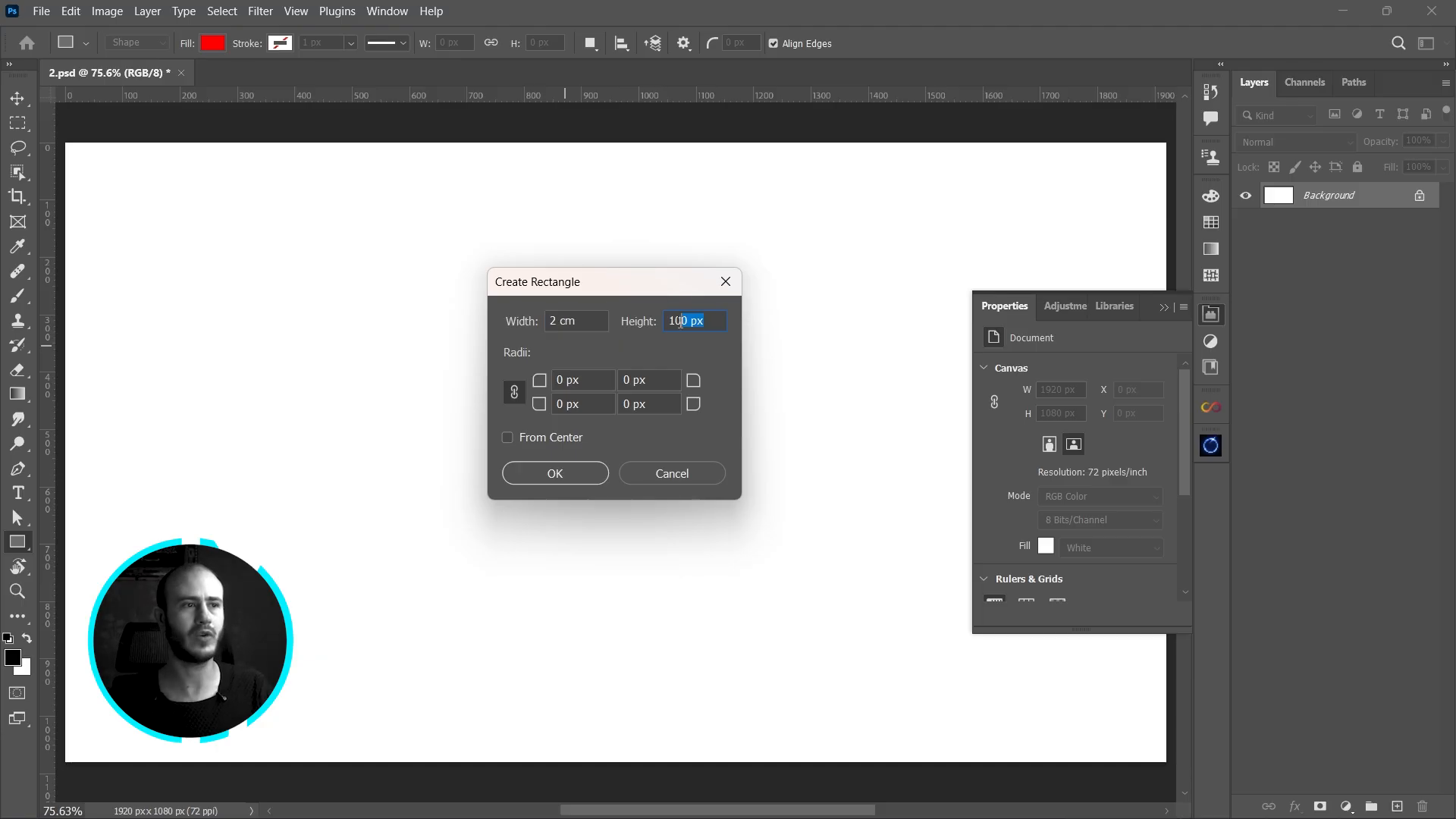
text(2)
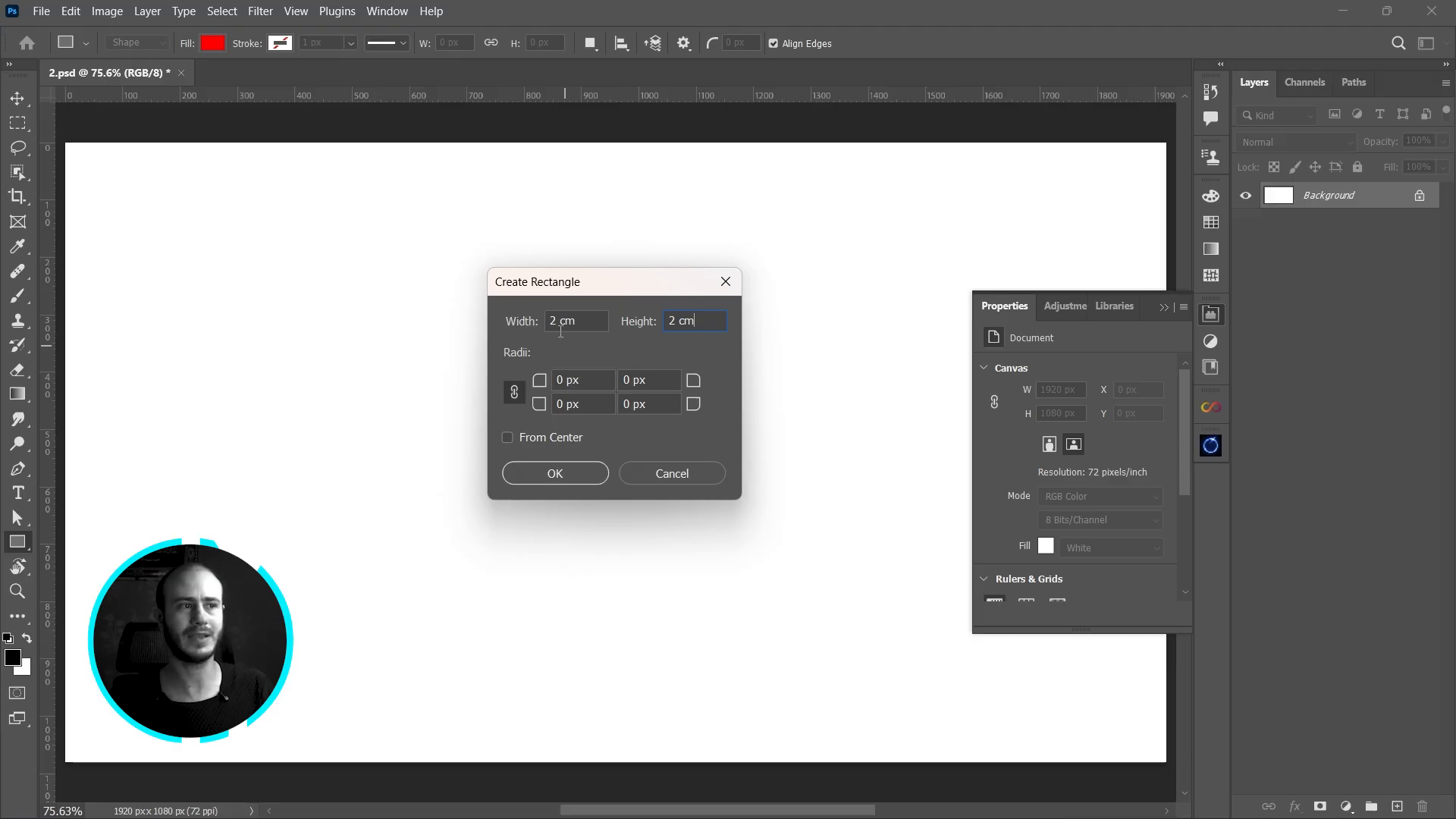
click(577, 478)
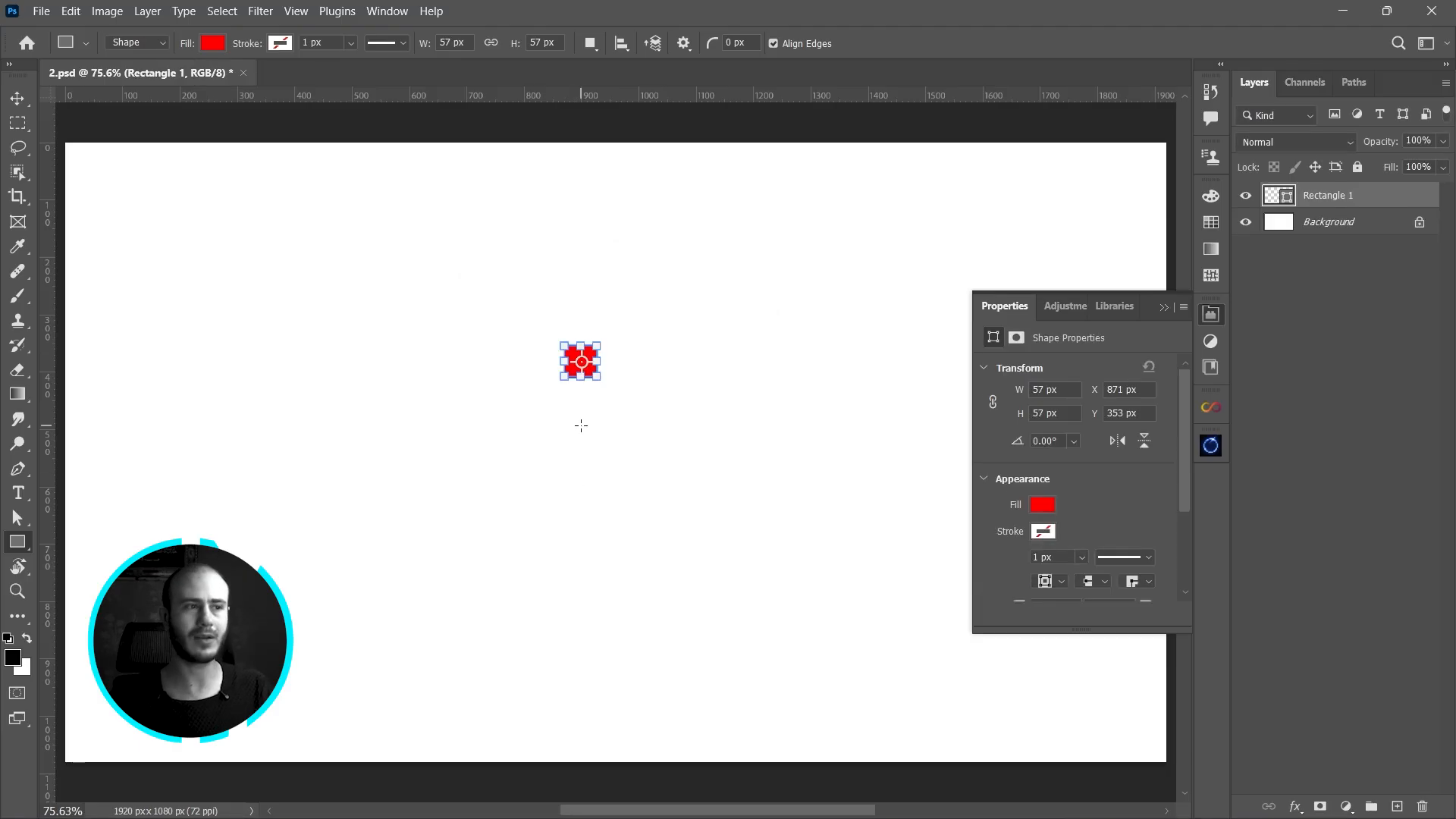
- Rotate the small red square clockwise to about 7.14° with the shape's rotation angle setting
click(17, 99)
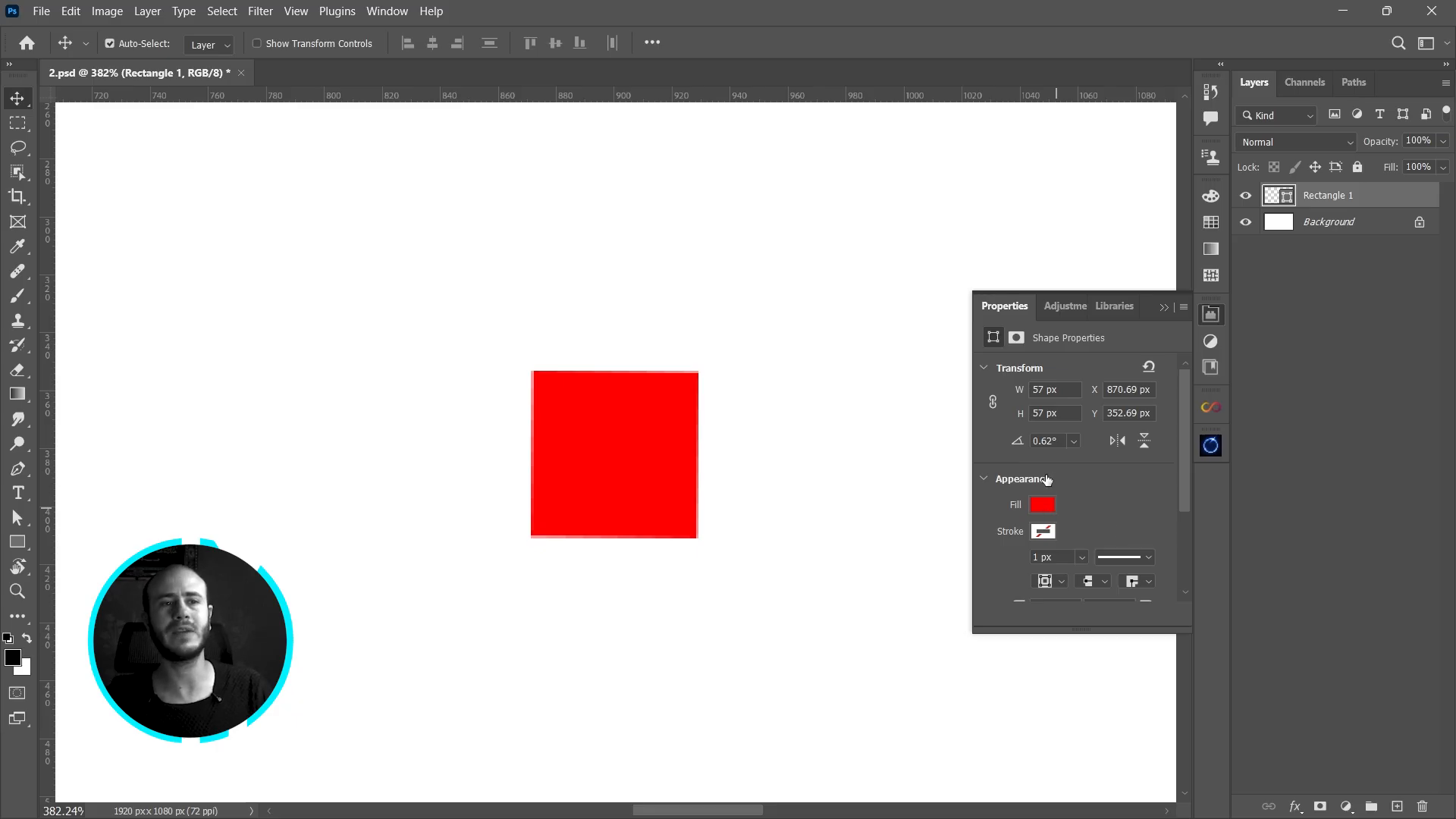
drag(1016, 447, 1449, 447)
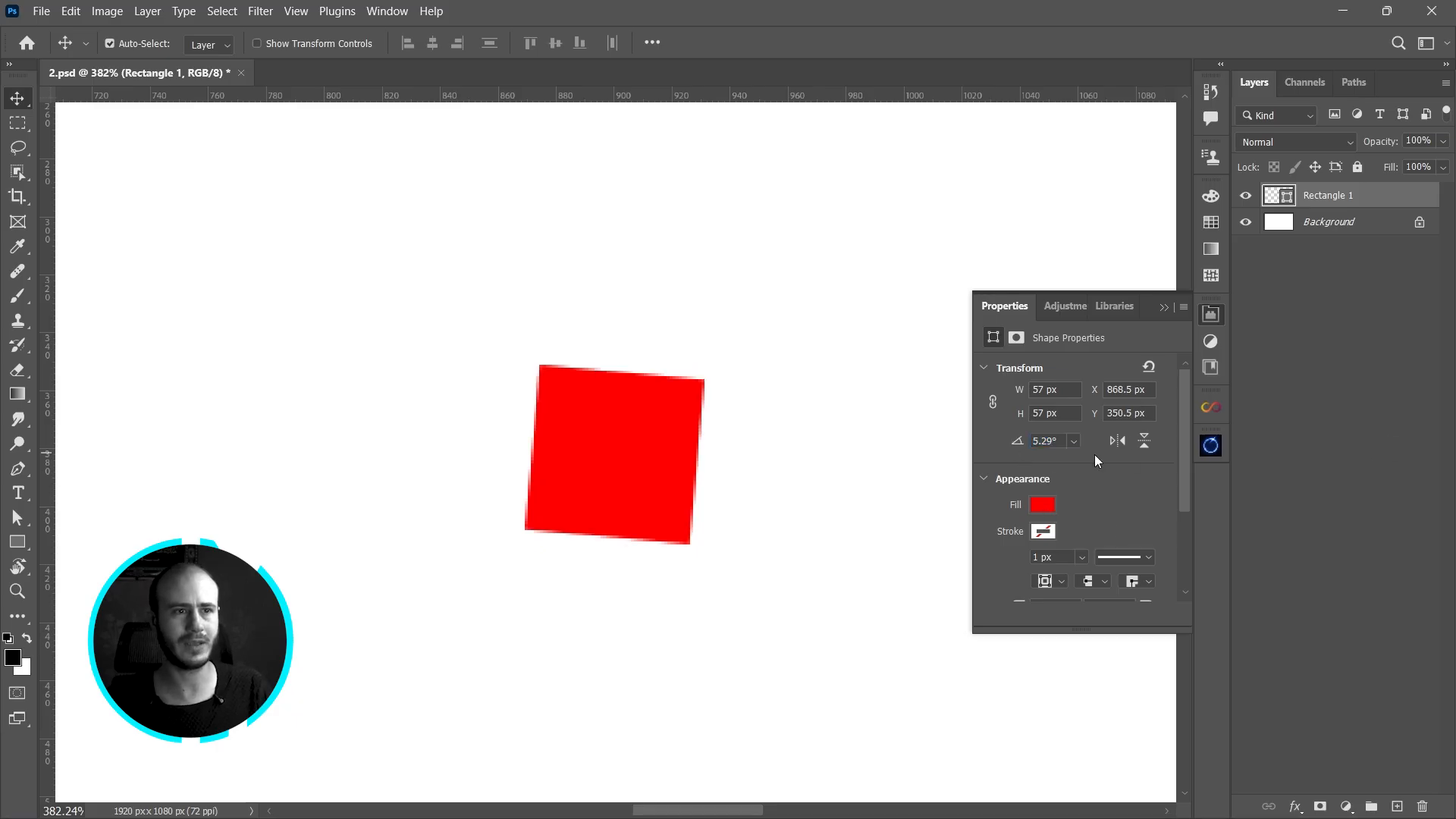
drag(1118, 440, 1129, 439)
drag(999, 440, 1007, 439)
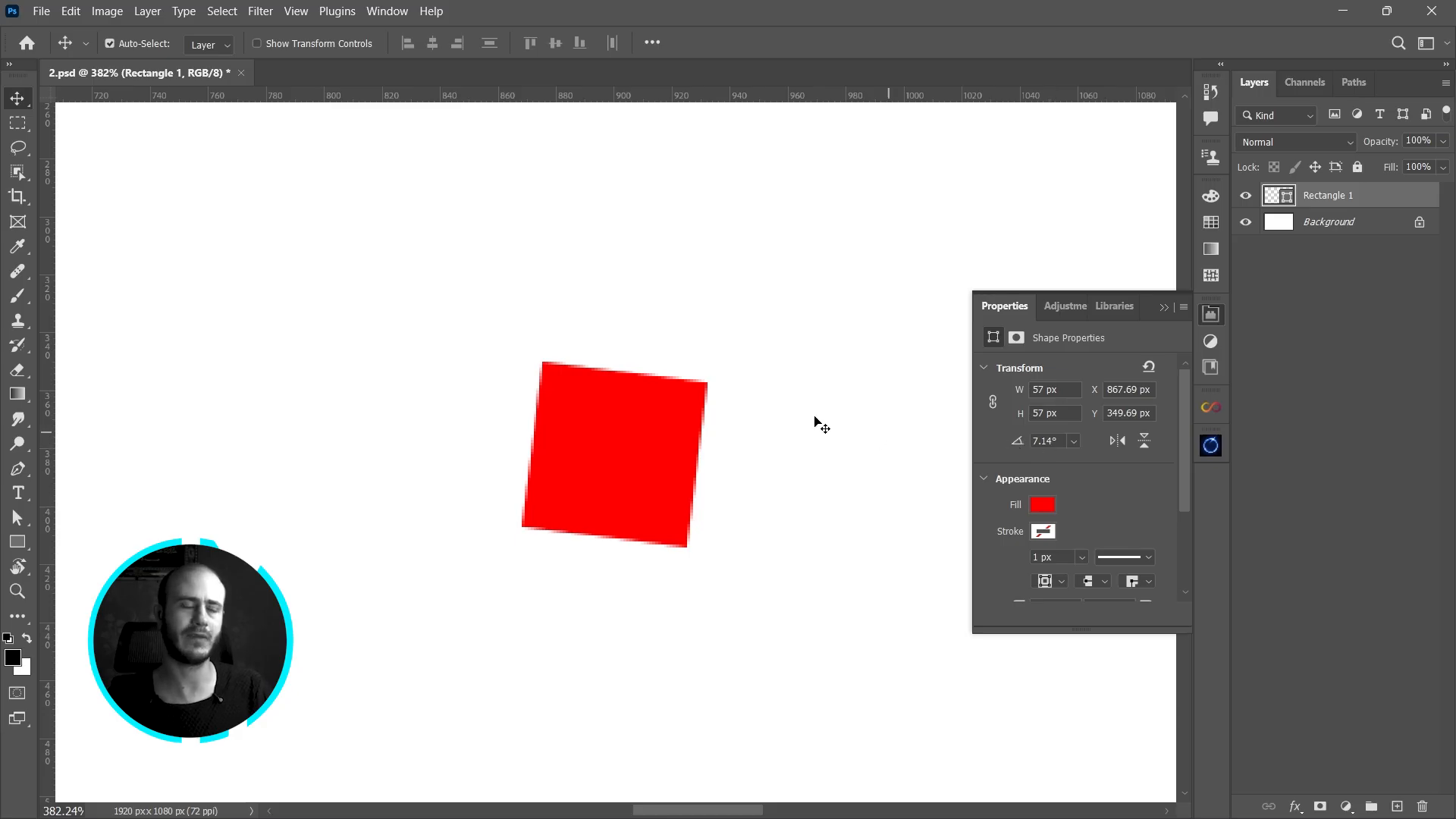
- Undo the rotation of the small red square
key(ctrl)
key(ctrl+z)
key(ctrl+z)
key(ctrl+z)
key(ctrl+z)
key(ctrl+z)
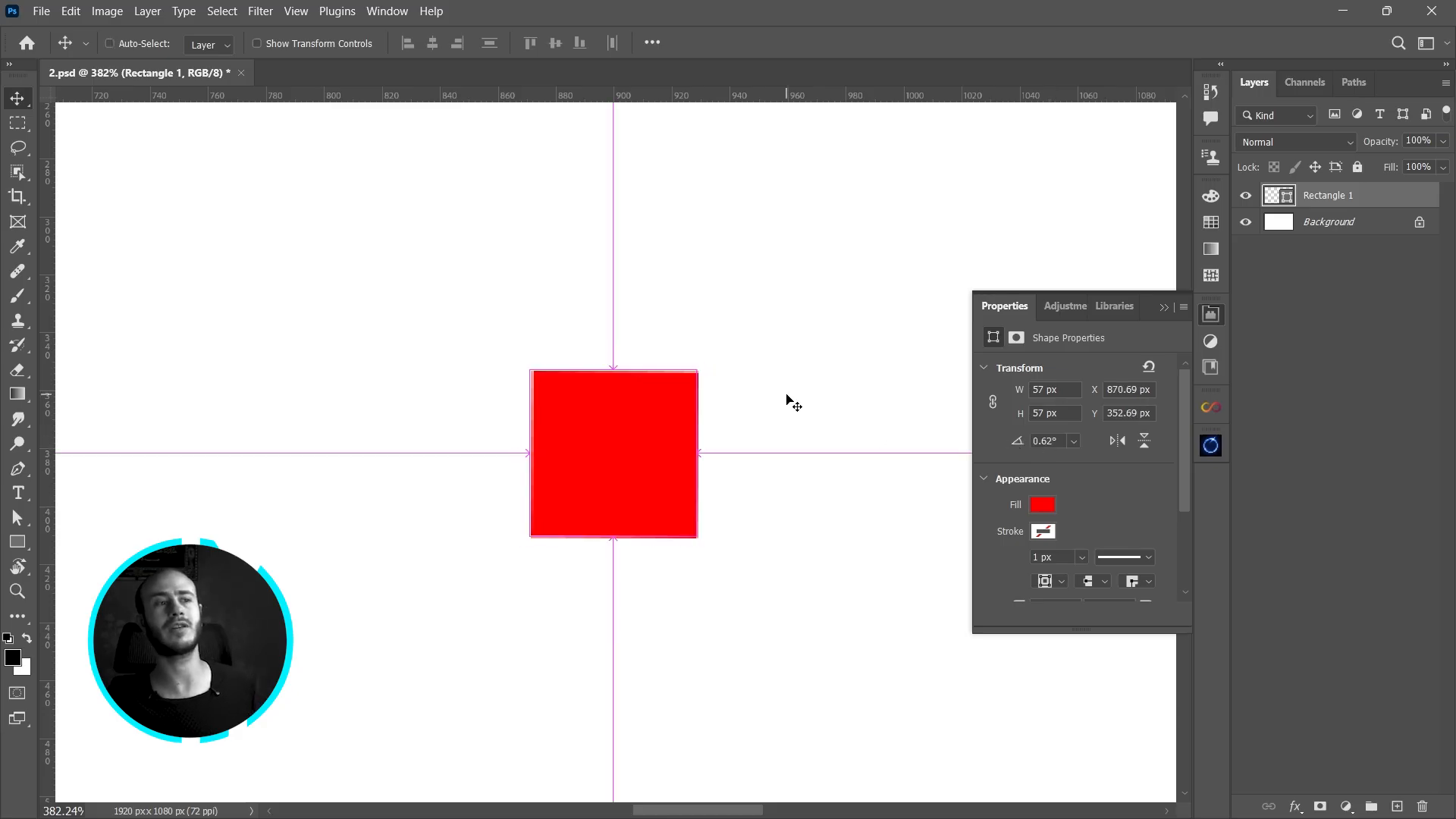
key(ctrl+0)
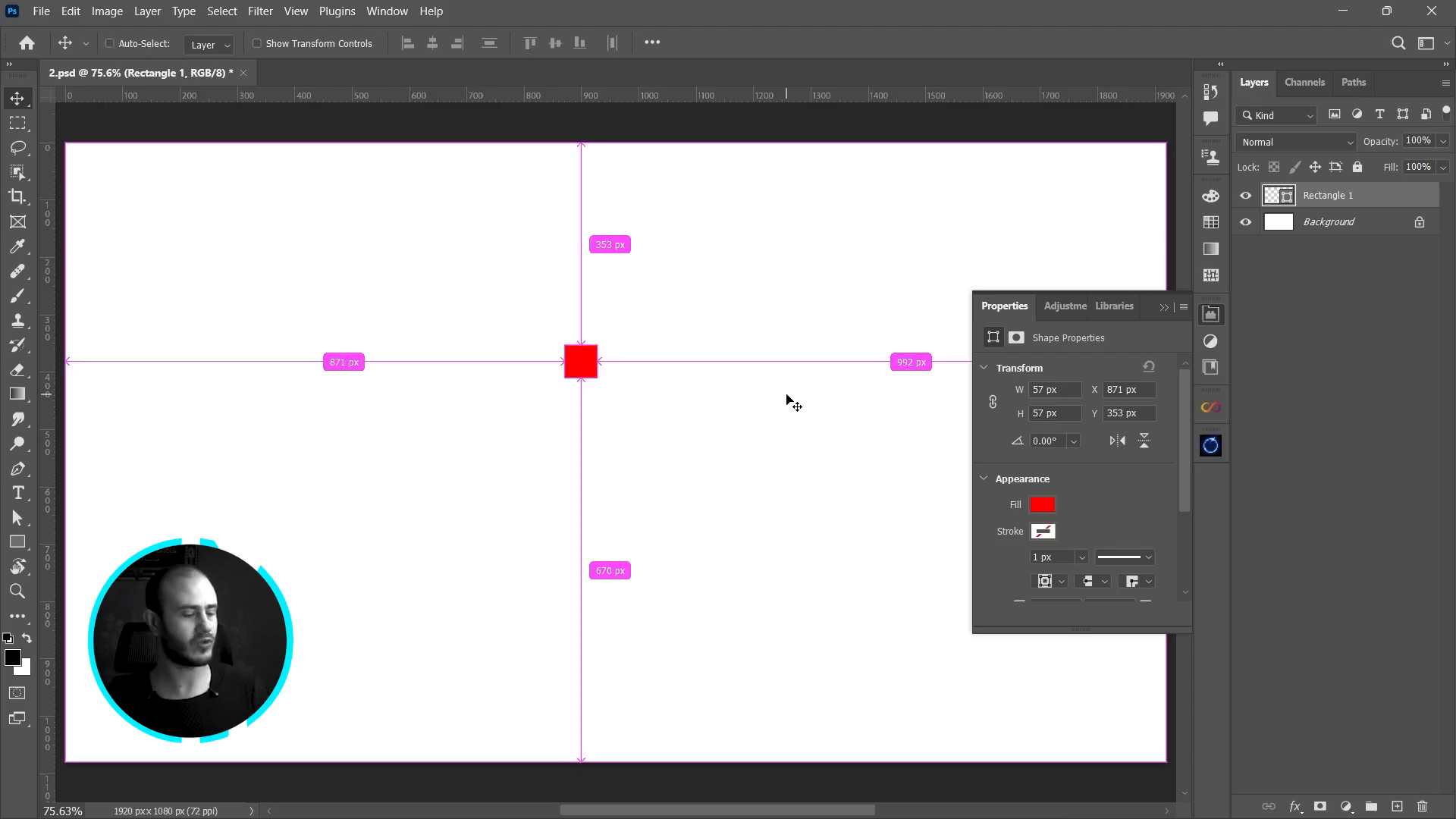
- Rotate the small red square to about 44.43° with Free Transform and delete it
key(ctrl+t)
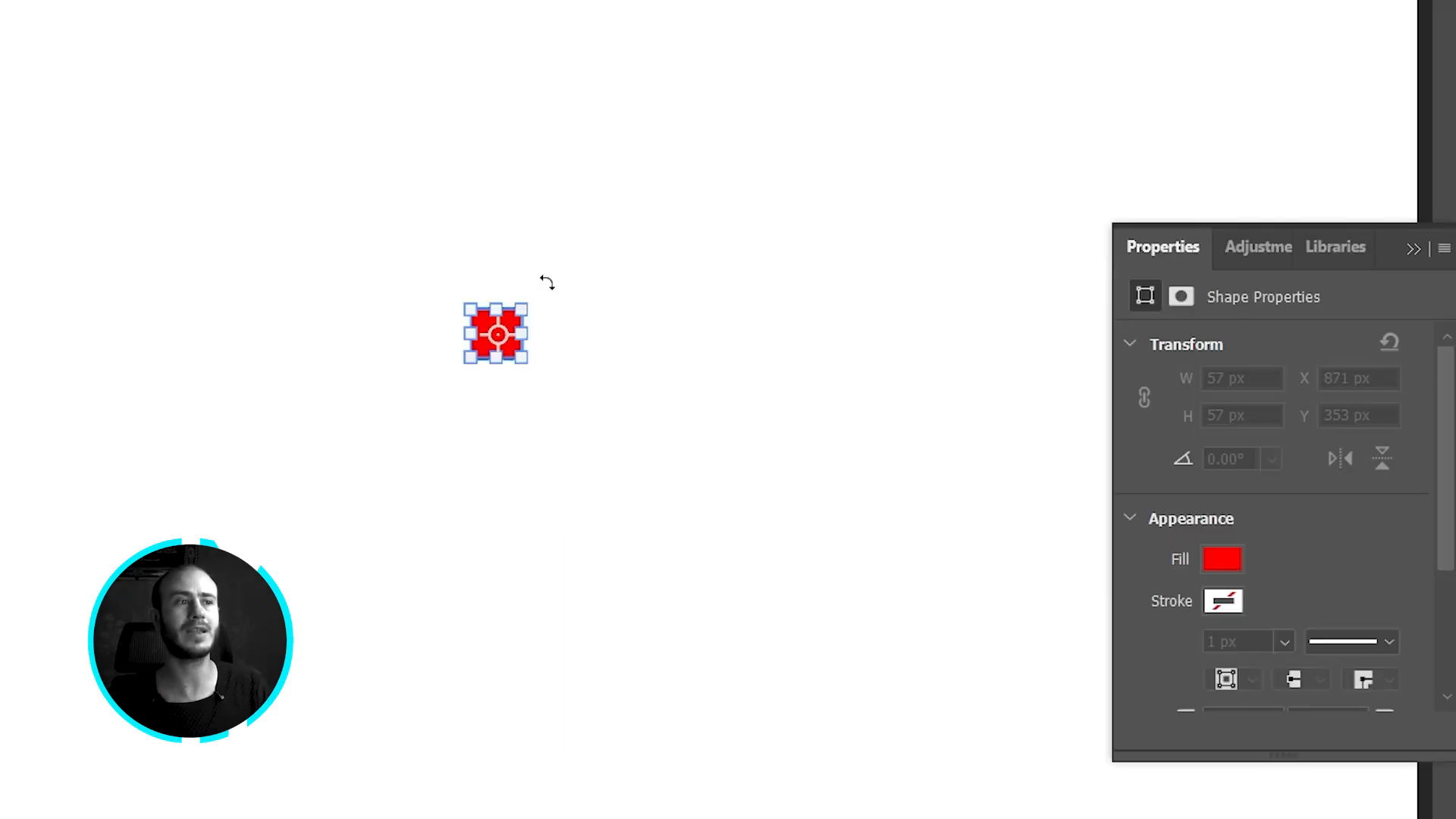
drag(639, 343, 565, 329)
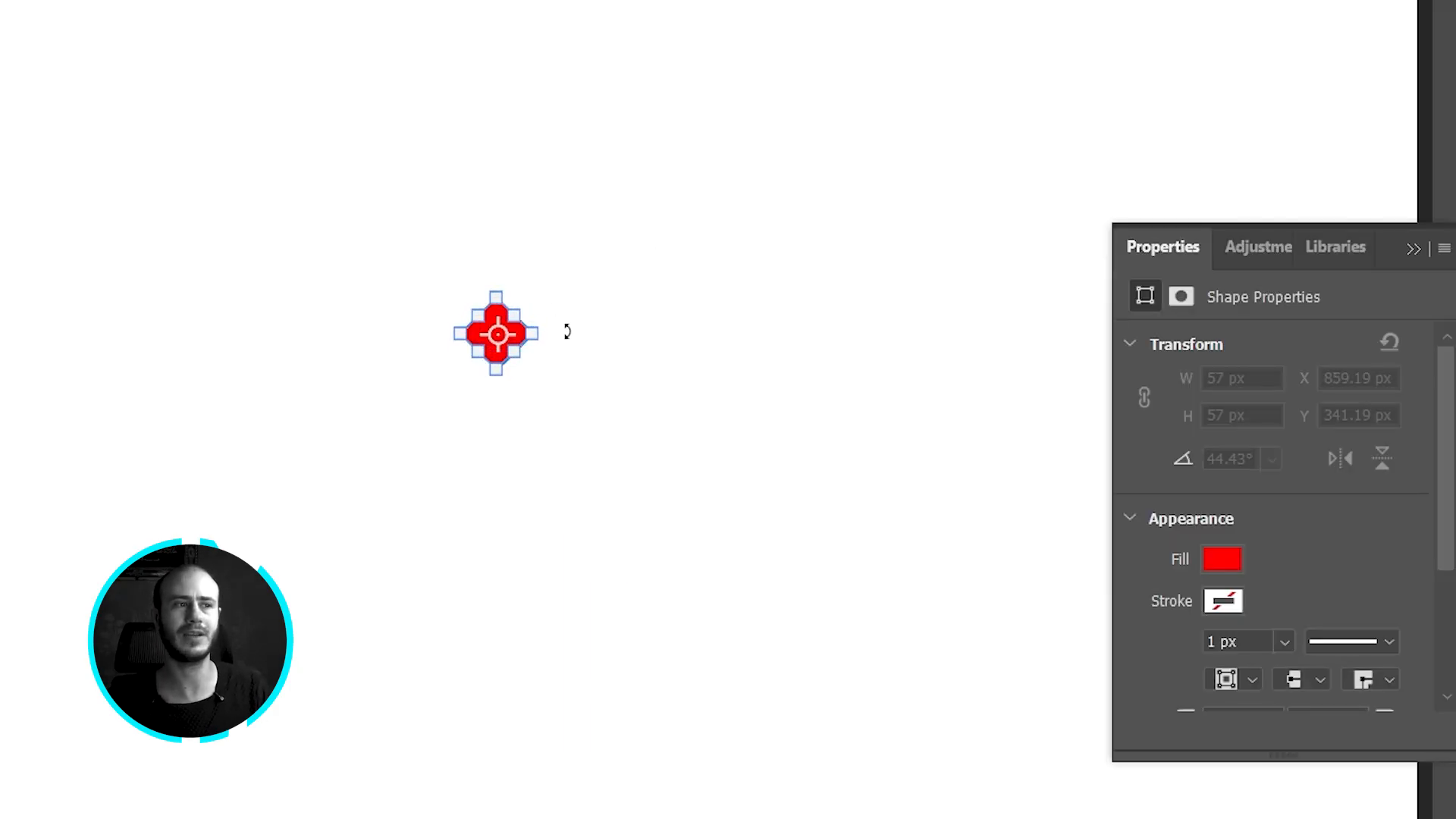
key(Return)
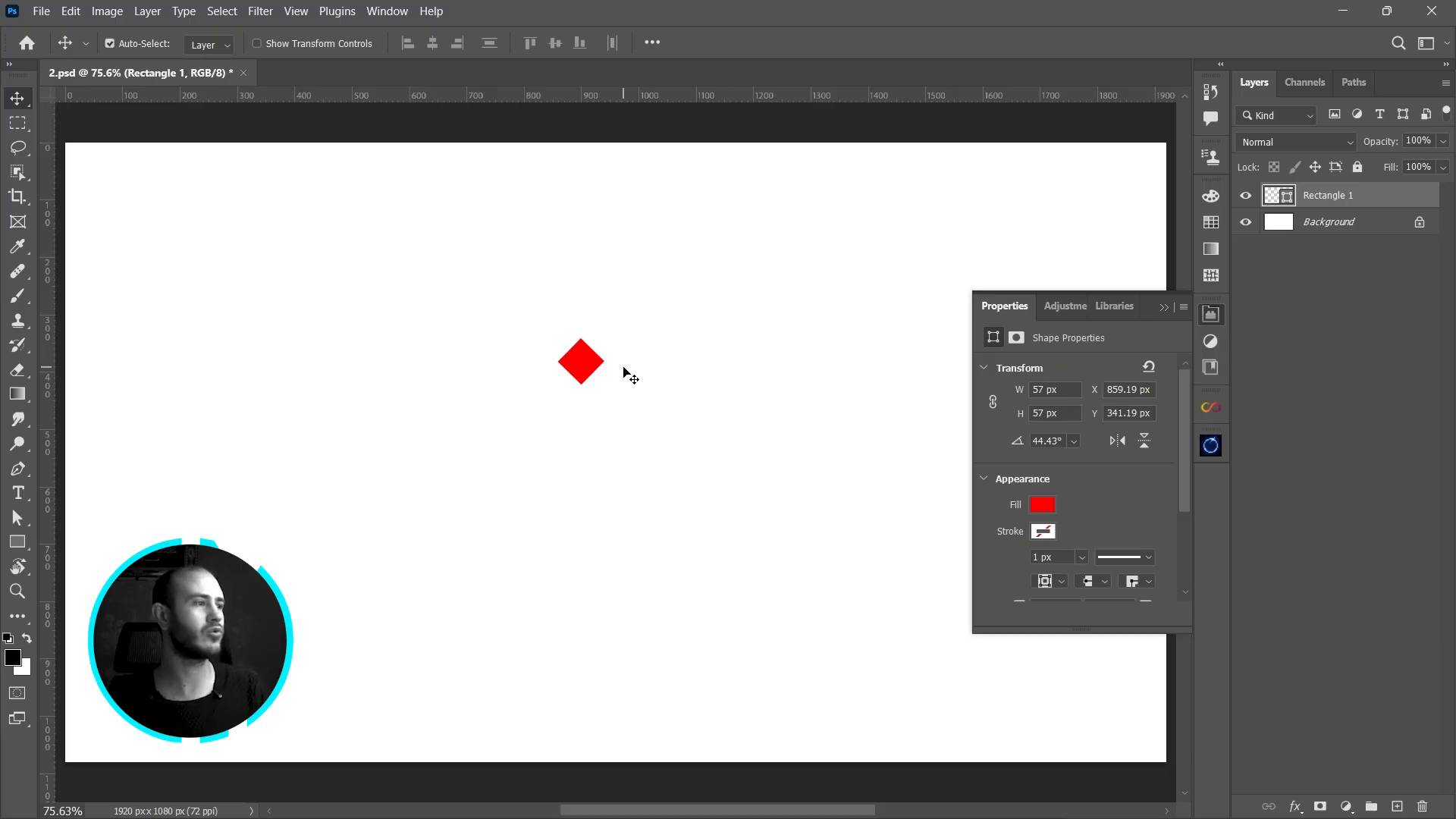
key(Delete)
- Try drawing a large red circle with the Ellipse tool and undo it
click(30, 543)
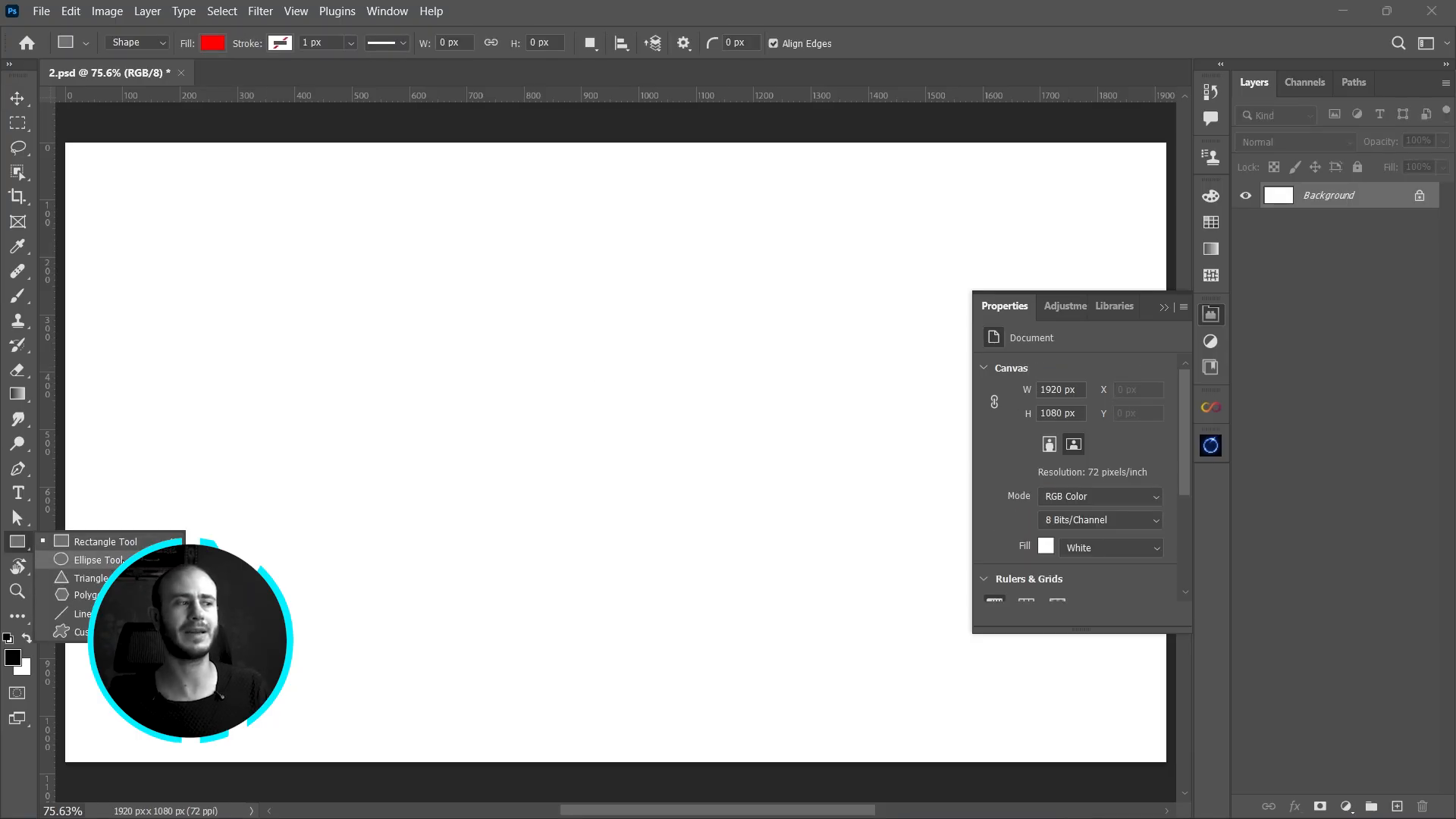
click(111, 560)
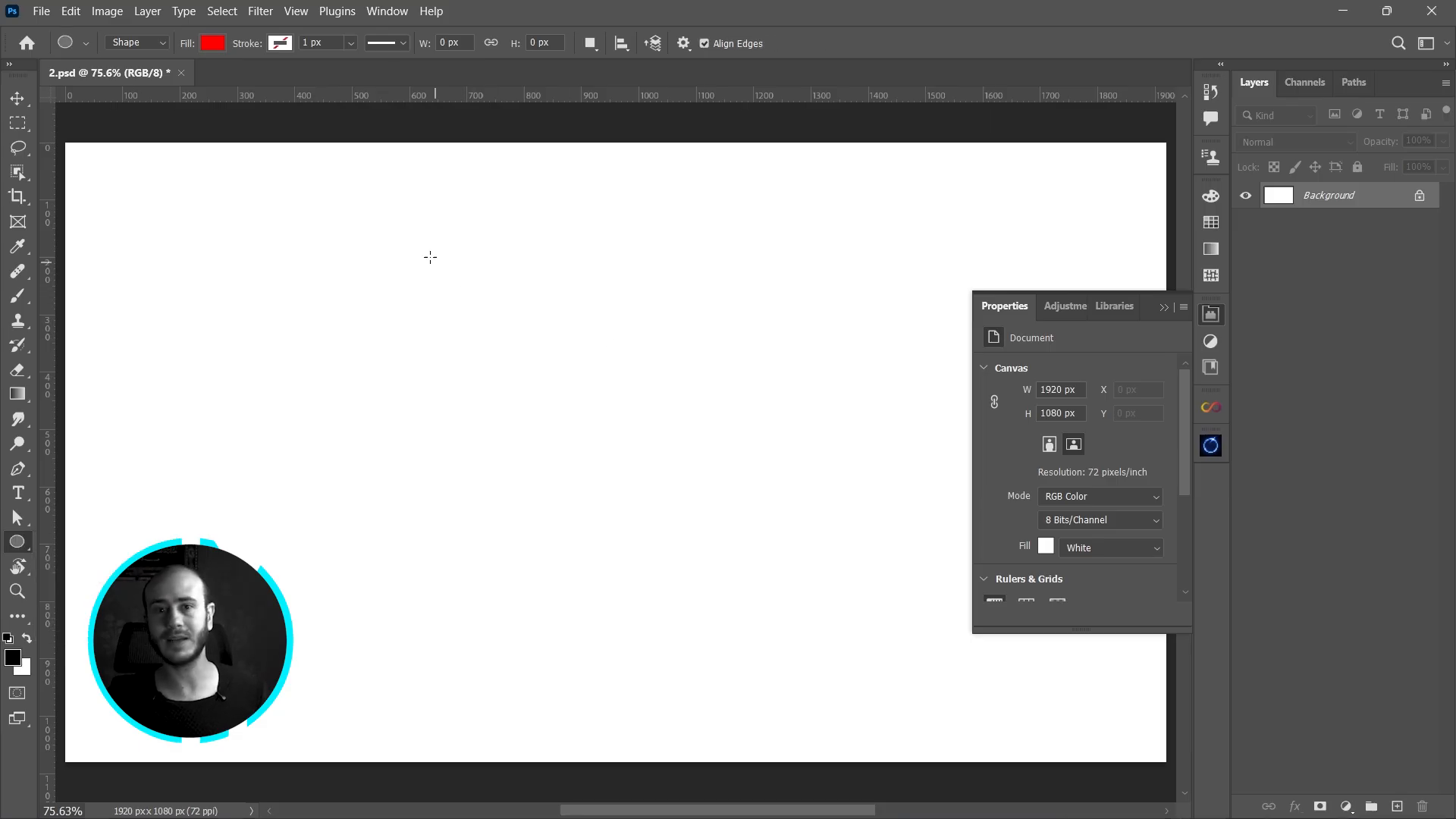
mouse_move(448, 259)
mouse_down()
mouse_move(855, 689)
mouse_move(520, 452)
mouse_move(832, 605)
mouse_move(927, 690)
mouse_move(658, 498)
mouse_move(705, 456)
mouse_move(702, 500)
mouse_move(579, 423)
mouse_move(639, 493)
mouse_move(920, 689)
mouse_move(1053, 757)
mouse_move(971, 719)
mouse_up()
key(space)
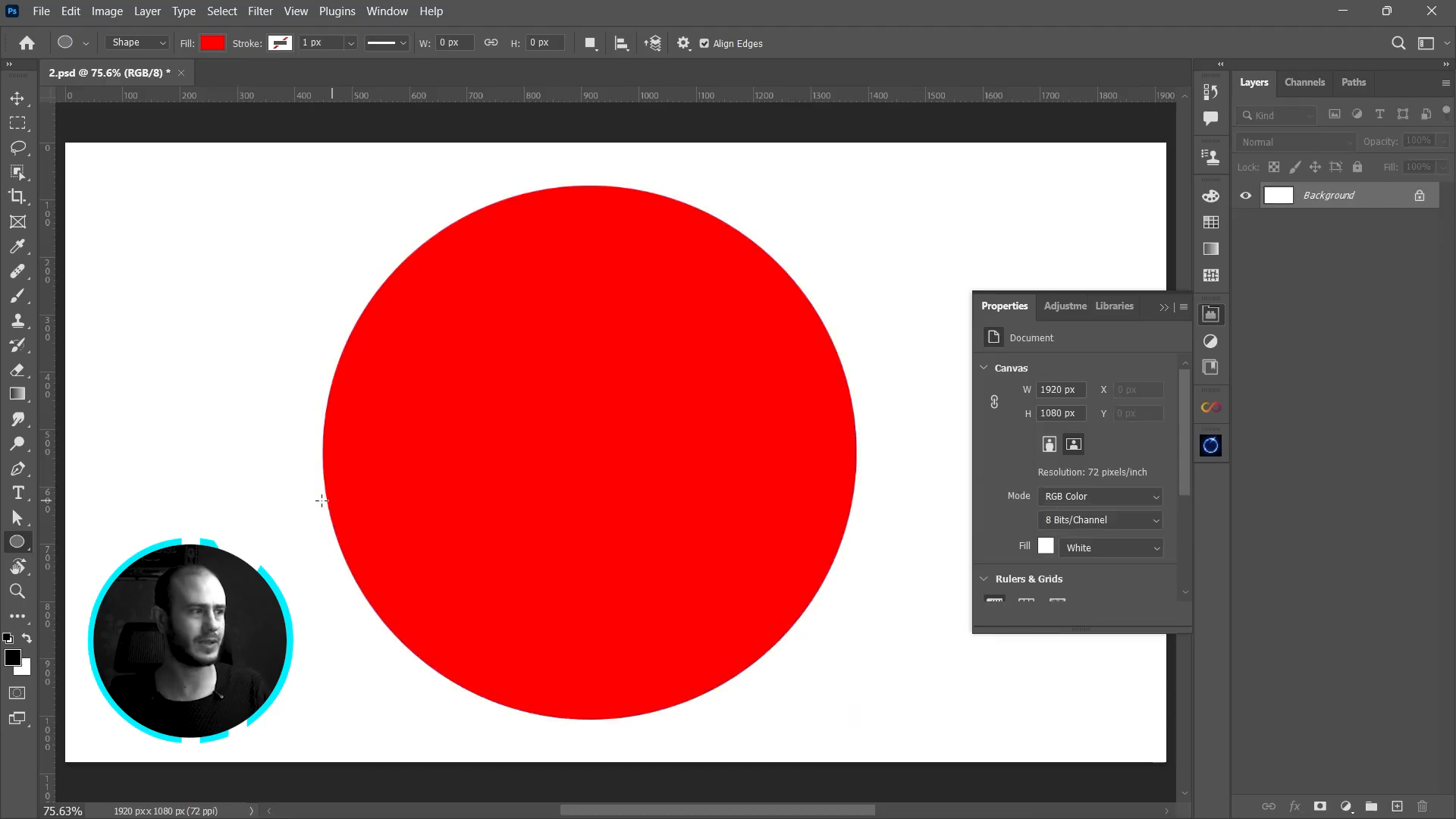
key(ctrl+z)
- Try drawing a red triangle about 483 px wide and 419 px high with the Triangle tool and undo it
right_click(17, 541)
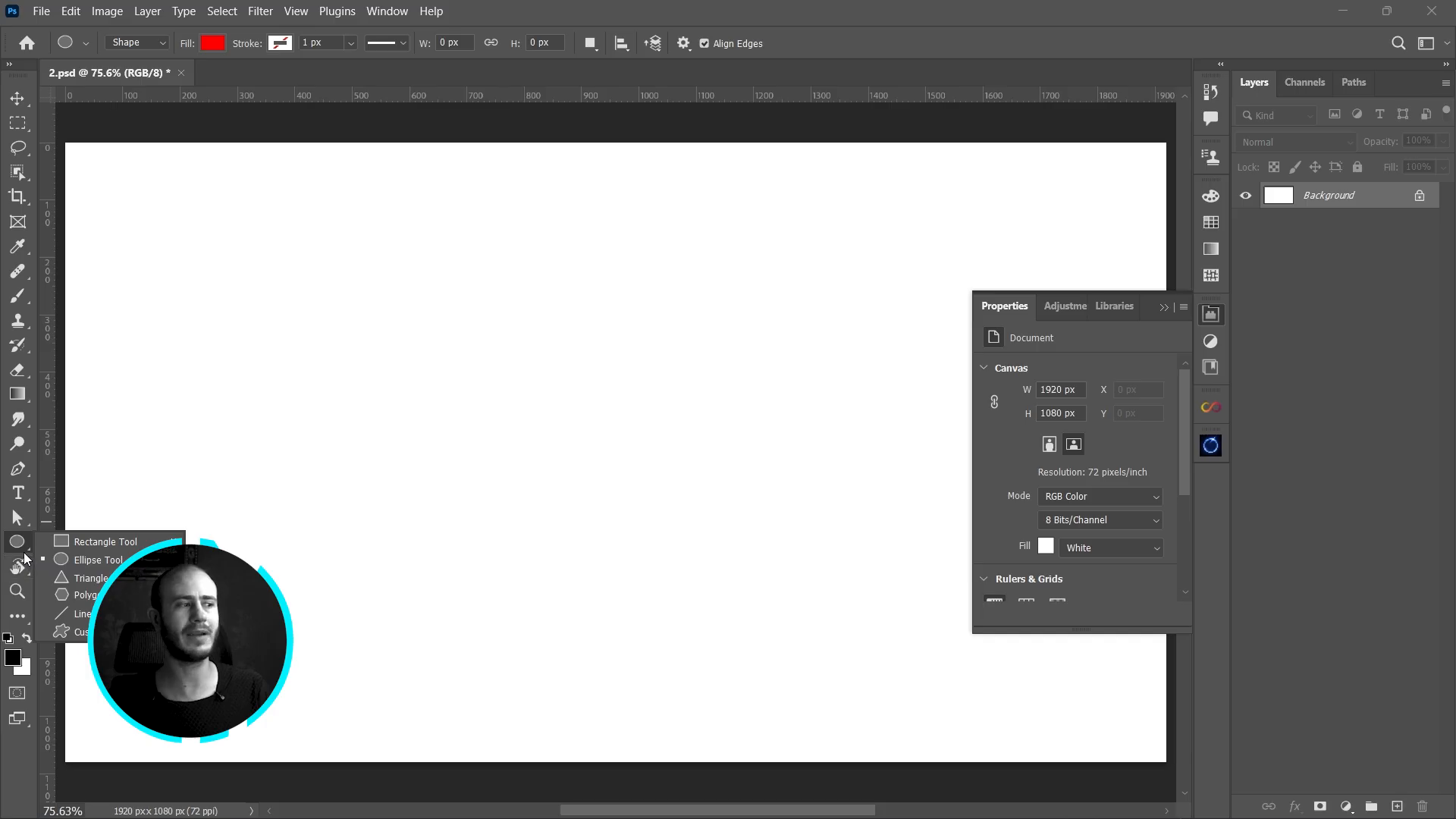
click(107, 584)
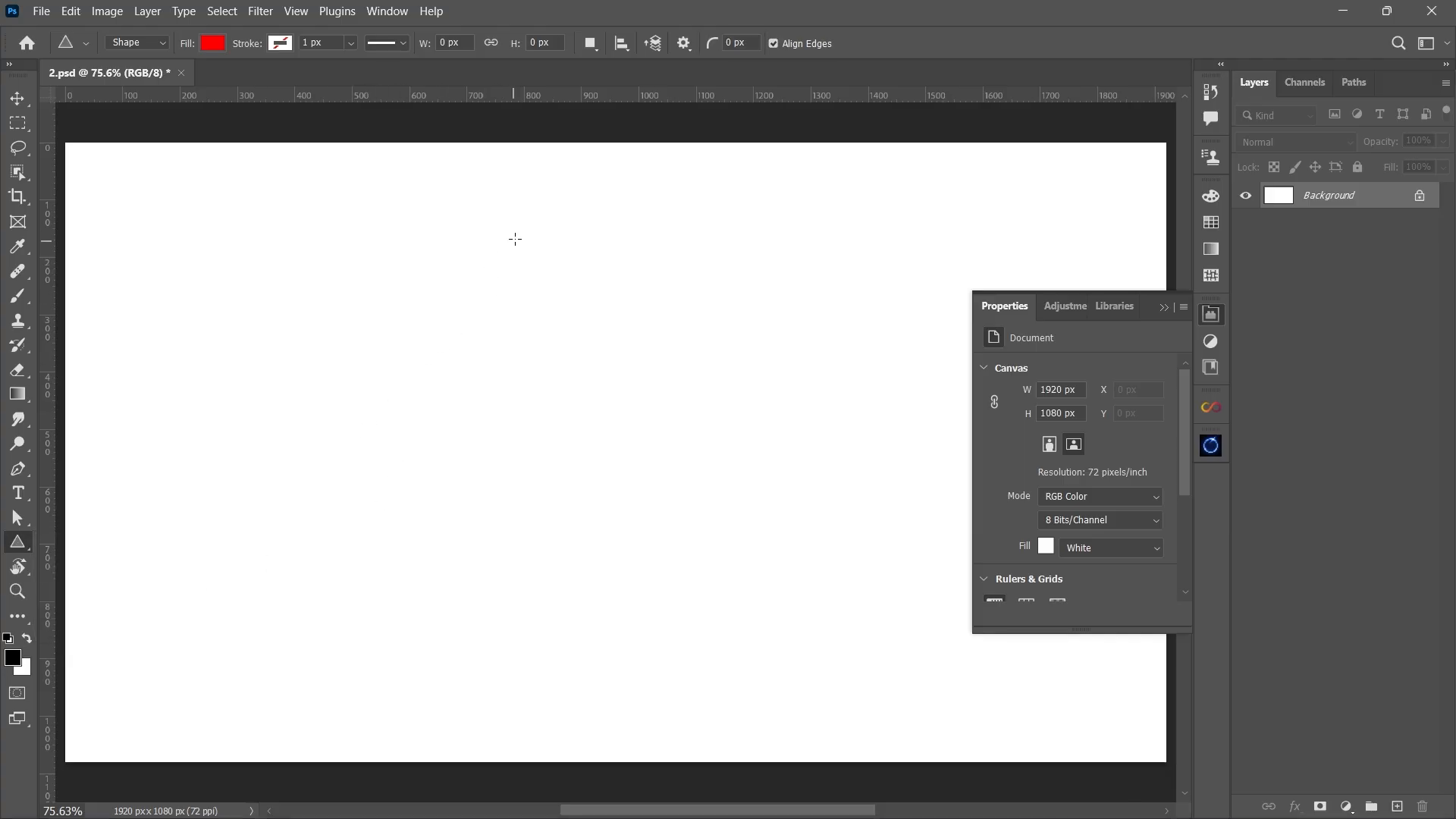
mouse_move(518, 206)
mouse_down()
mouse_move(662, 493)
mouse_move(794, 445)
mouse_up()
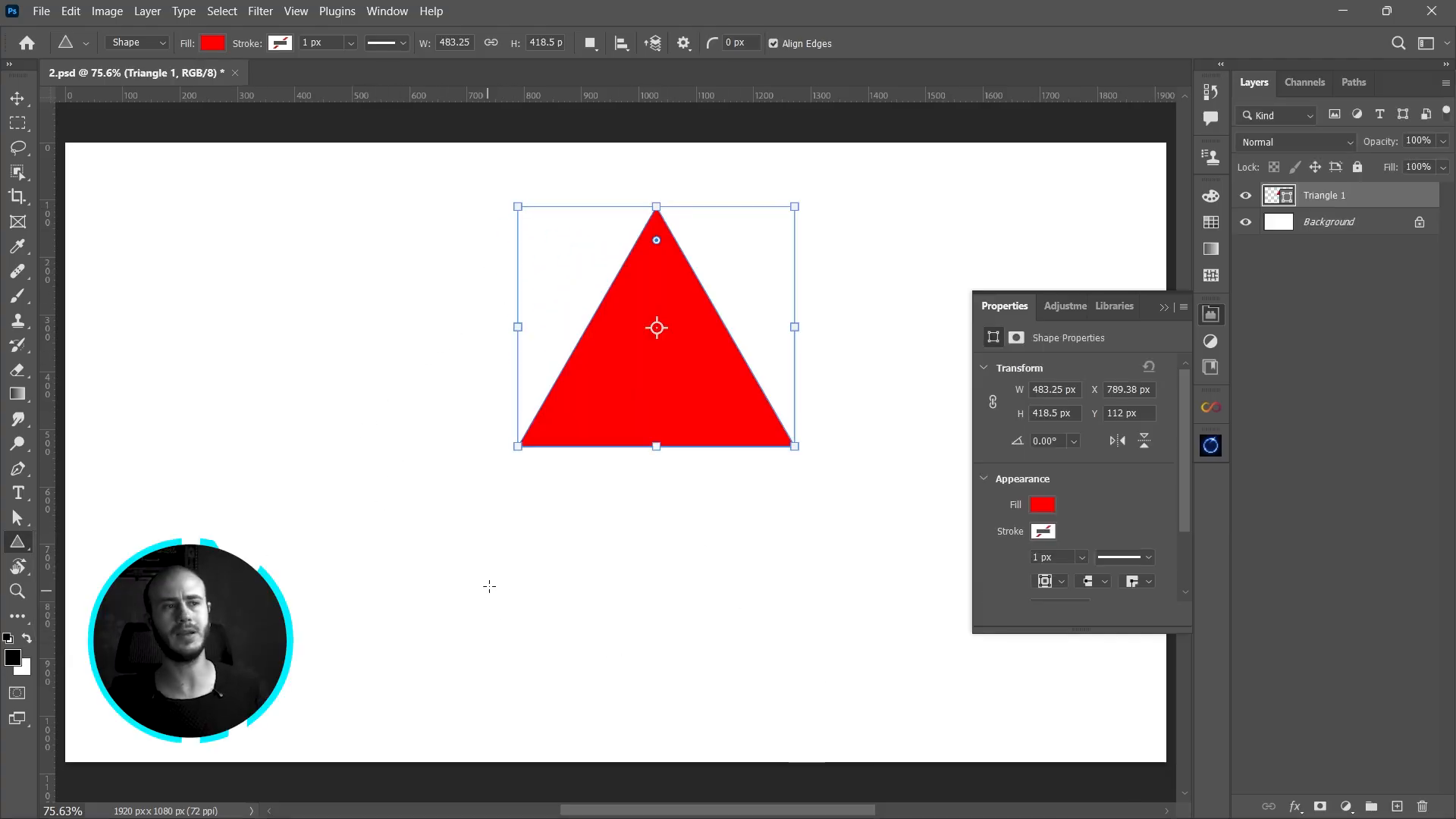
key(ctrl+z)
- Draw a red five-sided polygon about 558 px wide and 531 px high with the Polygon tool
right_click(15, 544)
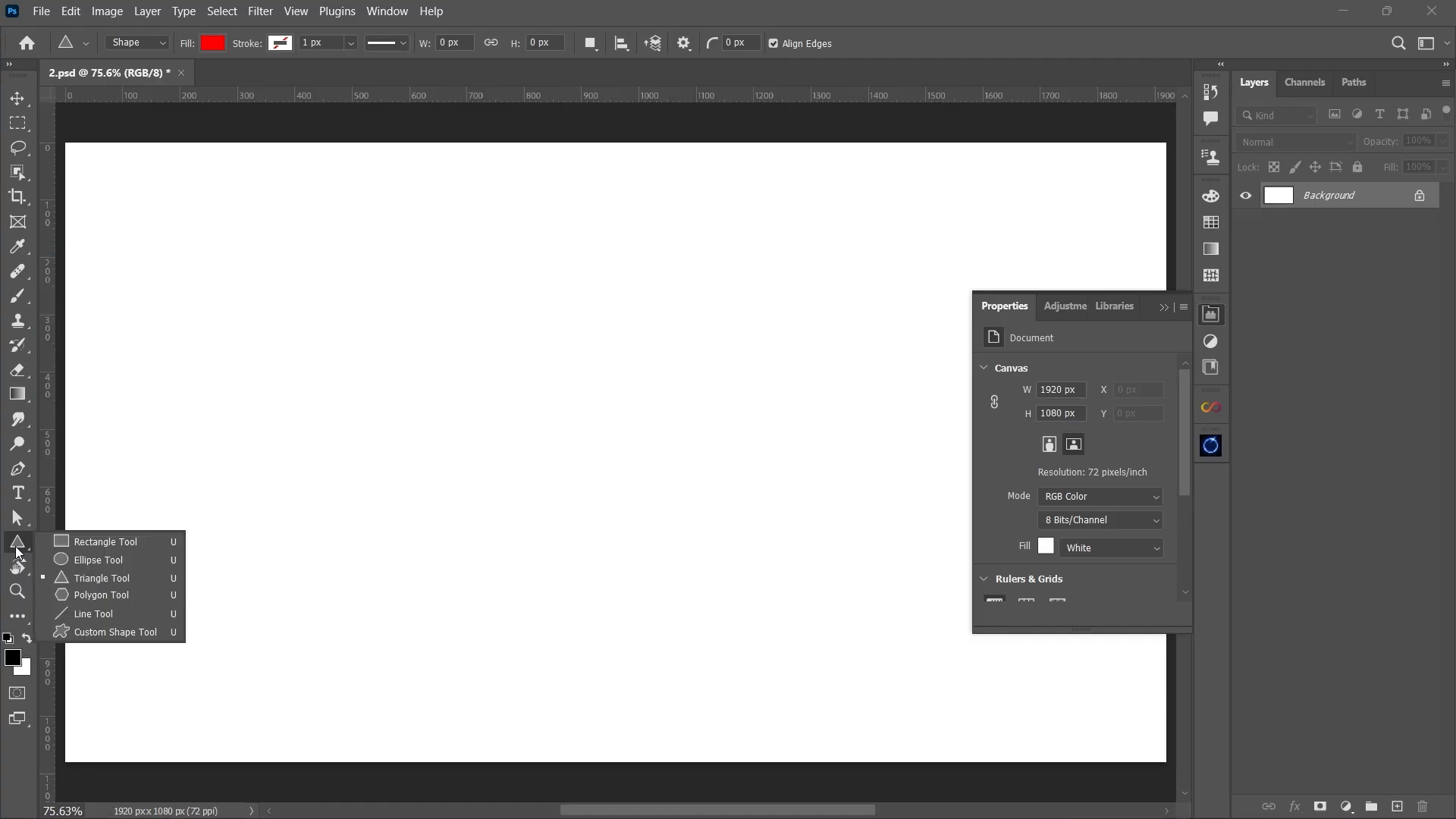
key(shift+u)
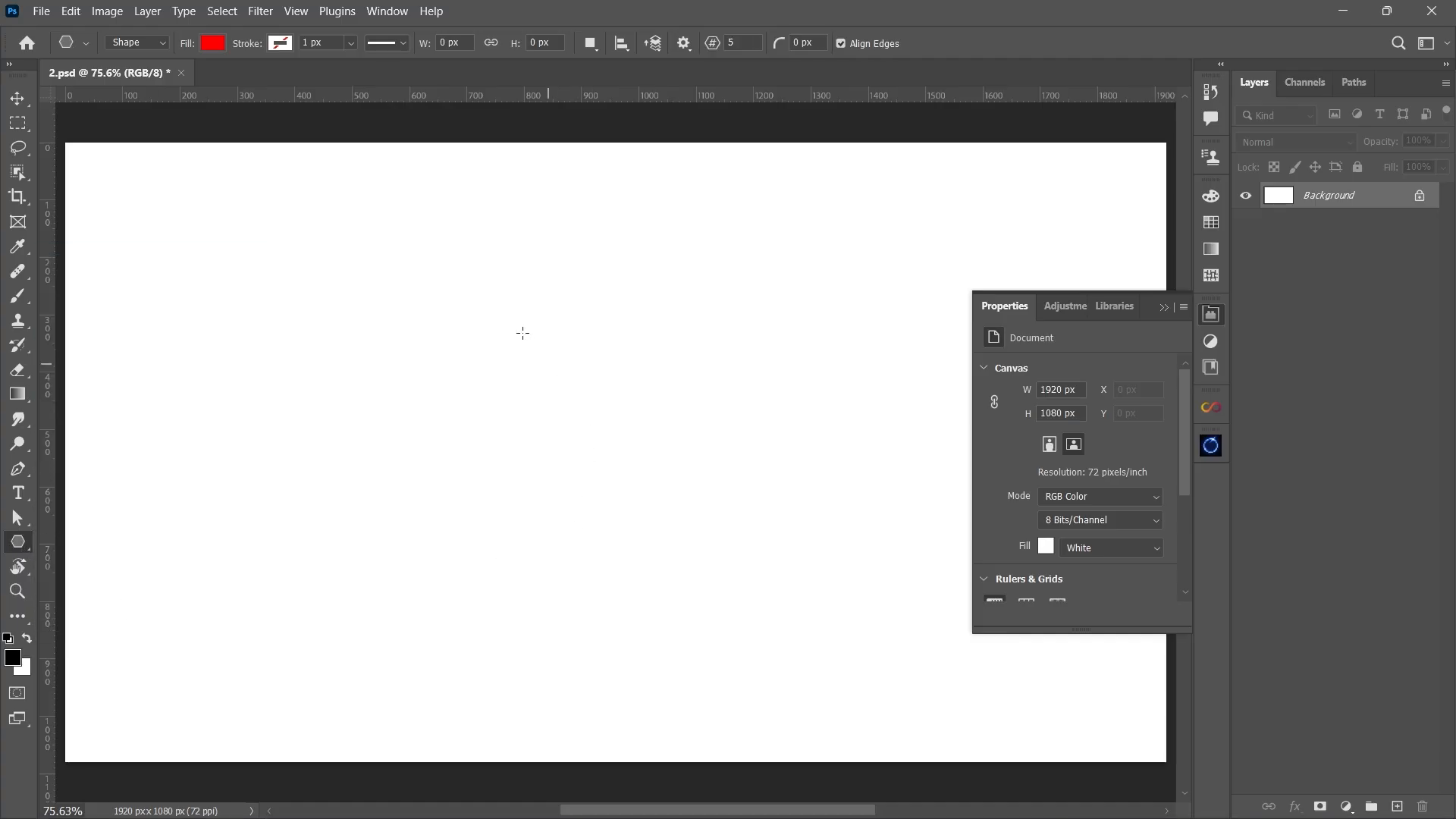
drag(480, 281, 703, 582)
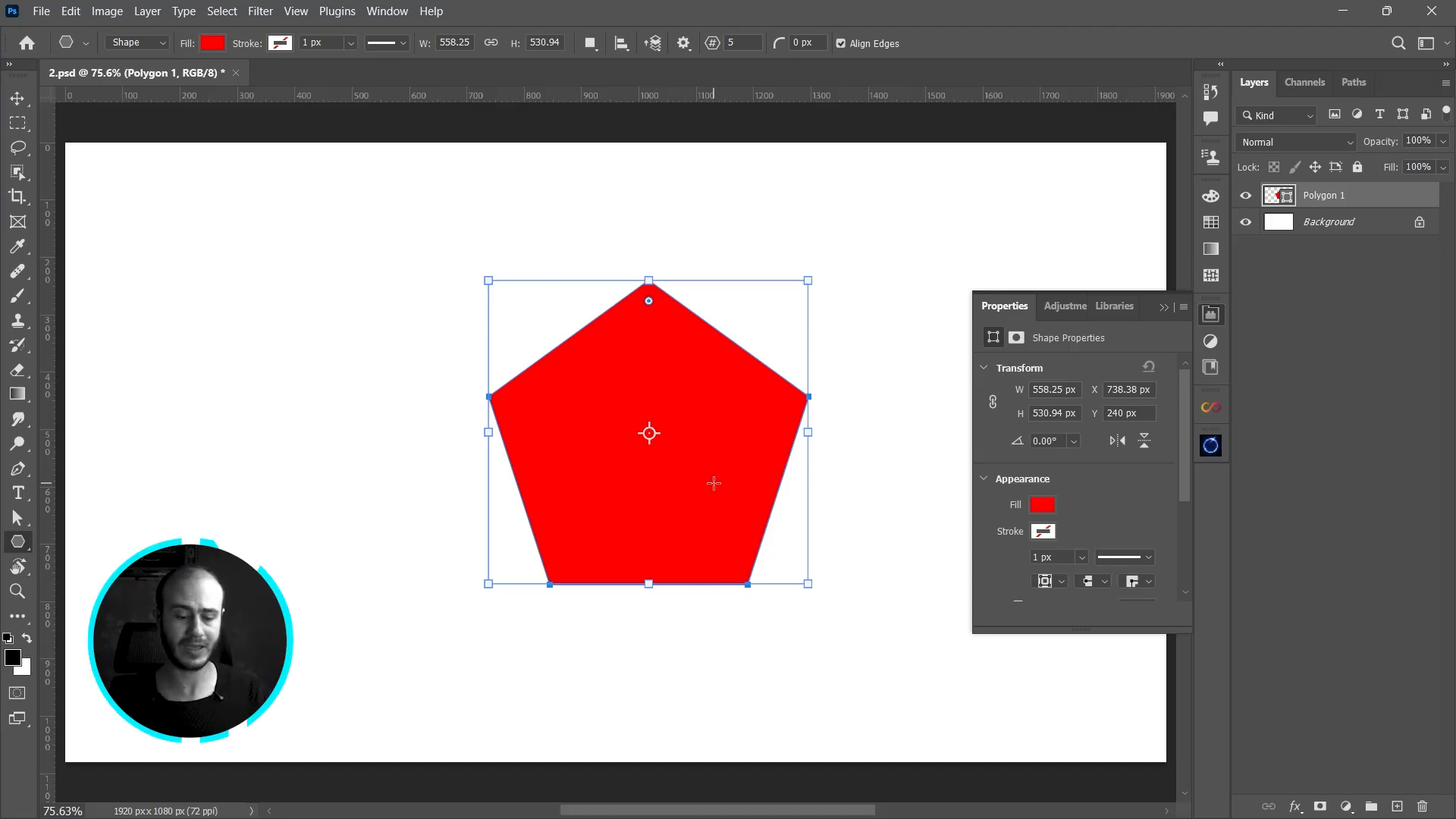
- Try rounding the pentagon's corners to a radius of about 237 px with the corner widget and undo it
scroll(653, 387, up, 4)
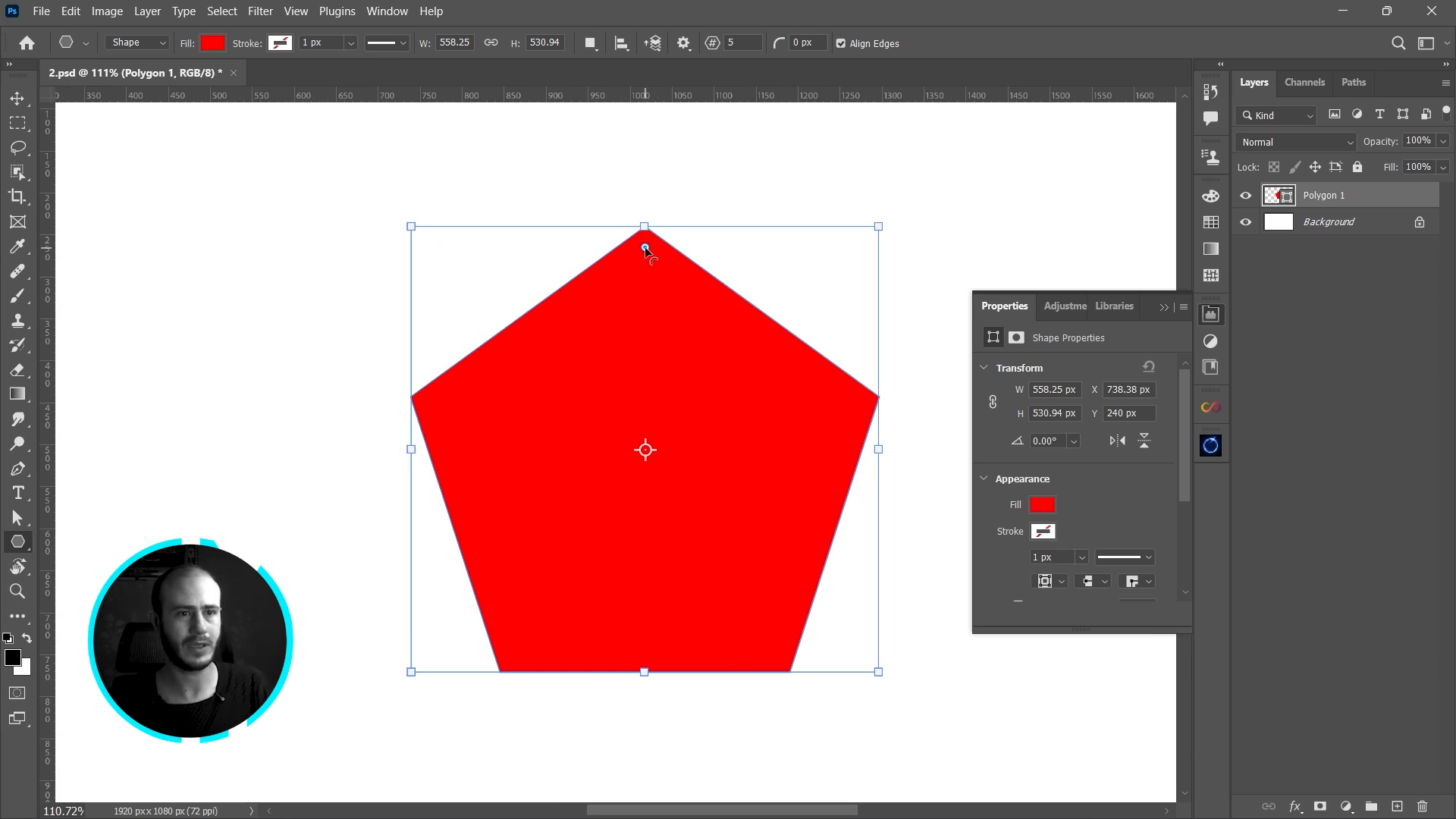
drag(645, 248, 641, 551)
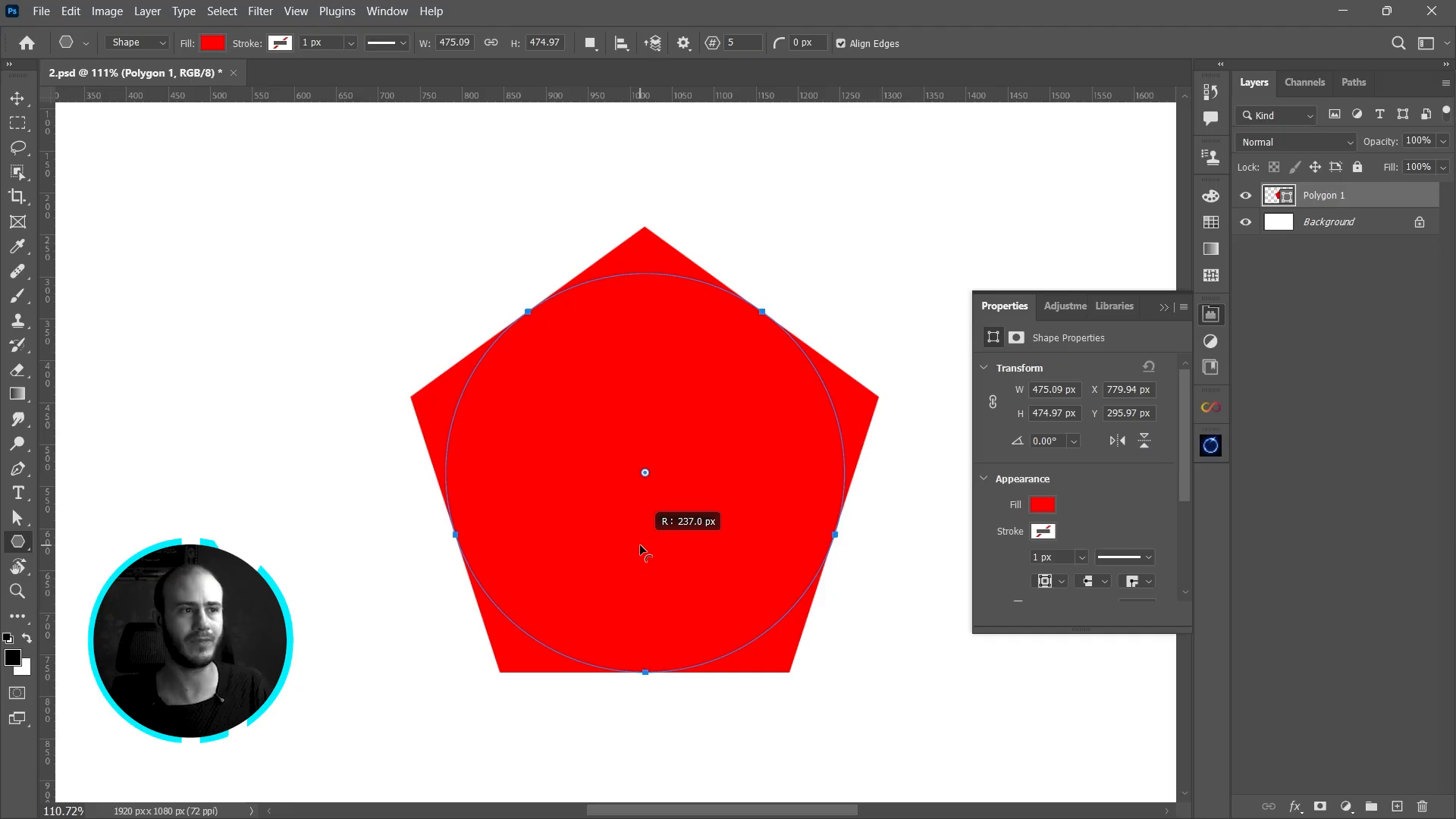
drag(640, 551, 642, 552)
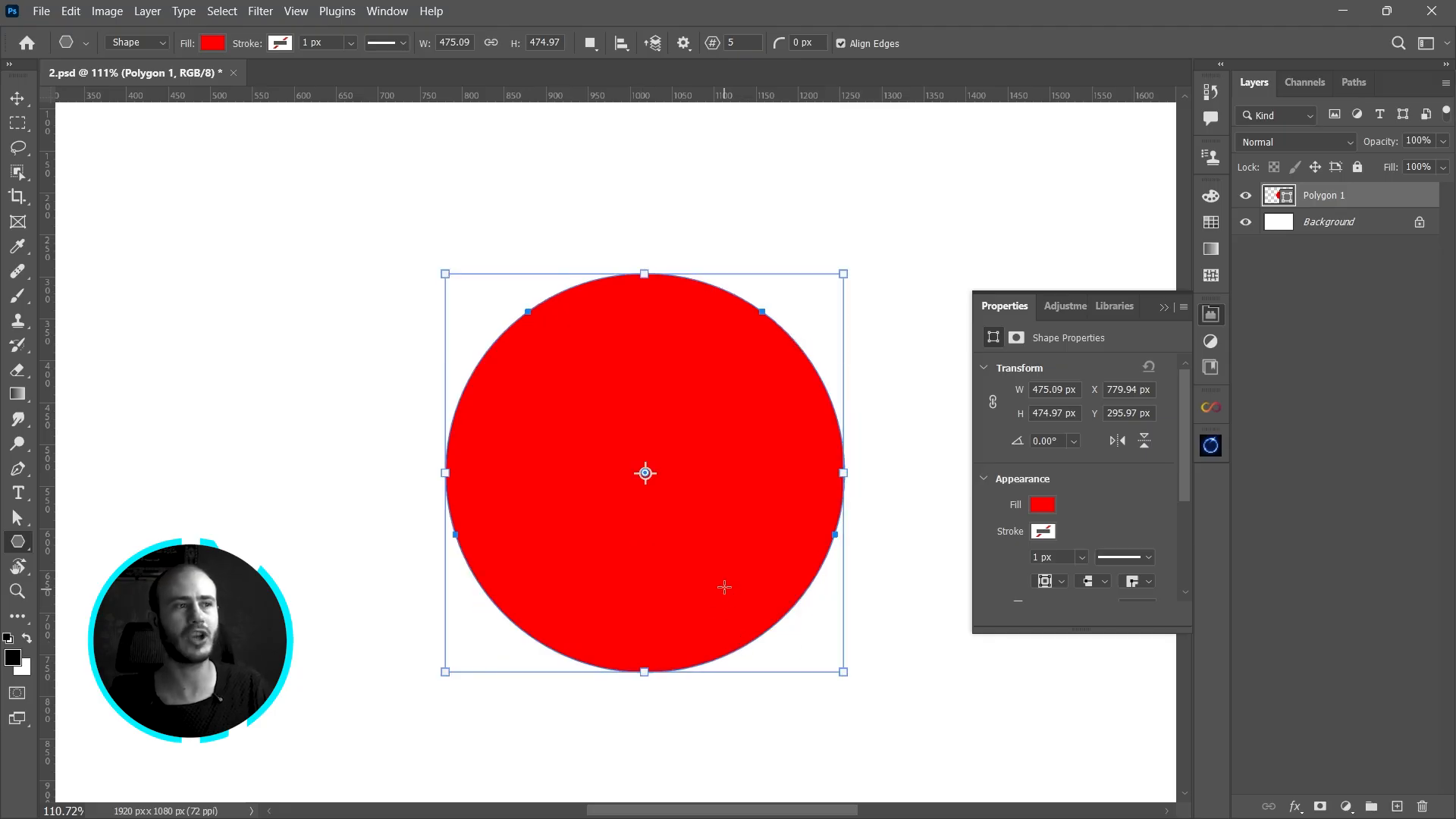
key(ctrl+z)
- Round the pentagon's corners slightly with the corner widget and delete the shape
drag(646, 245, 649, 268)
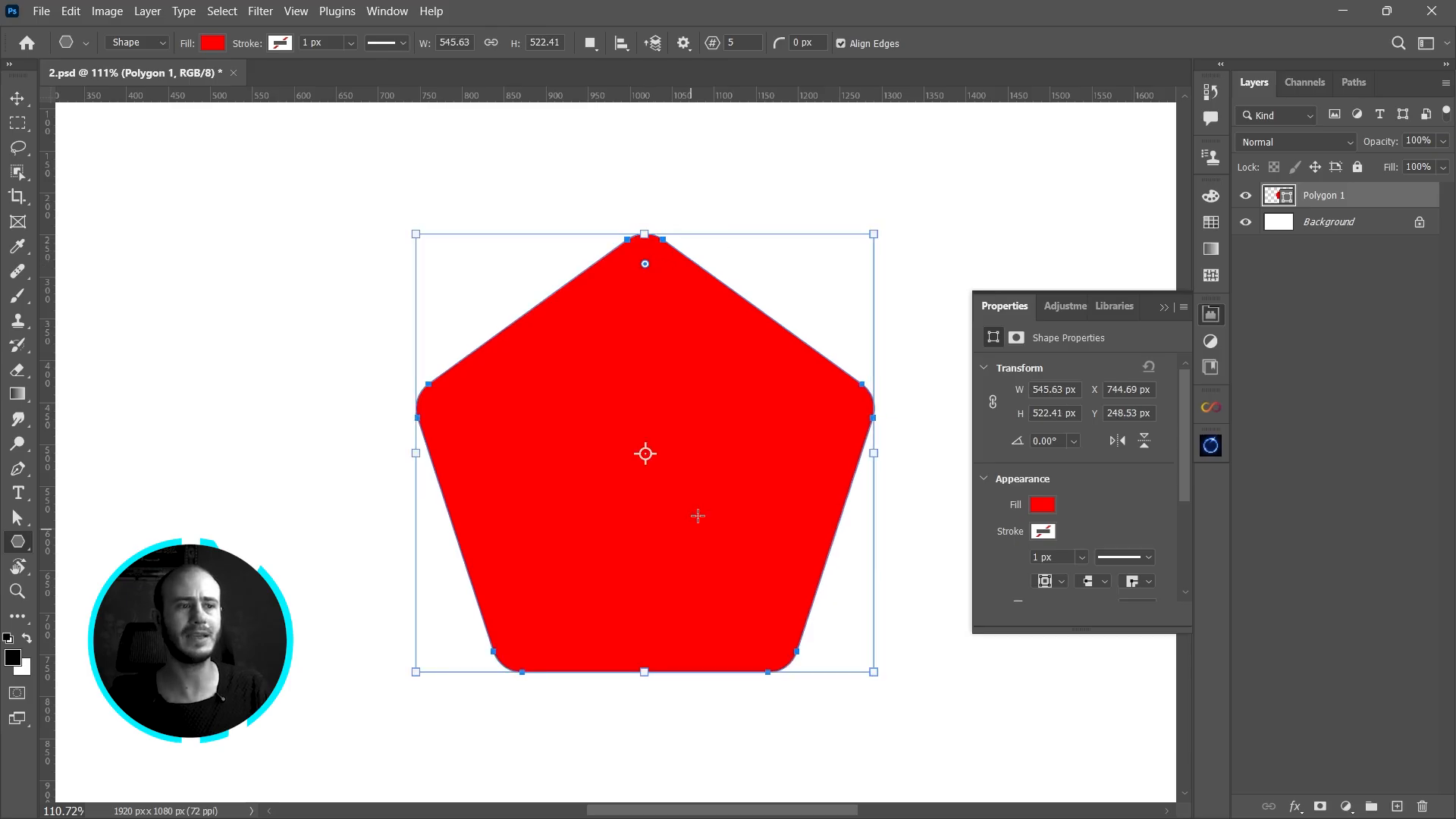
key(ctrl+0)
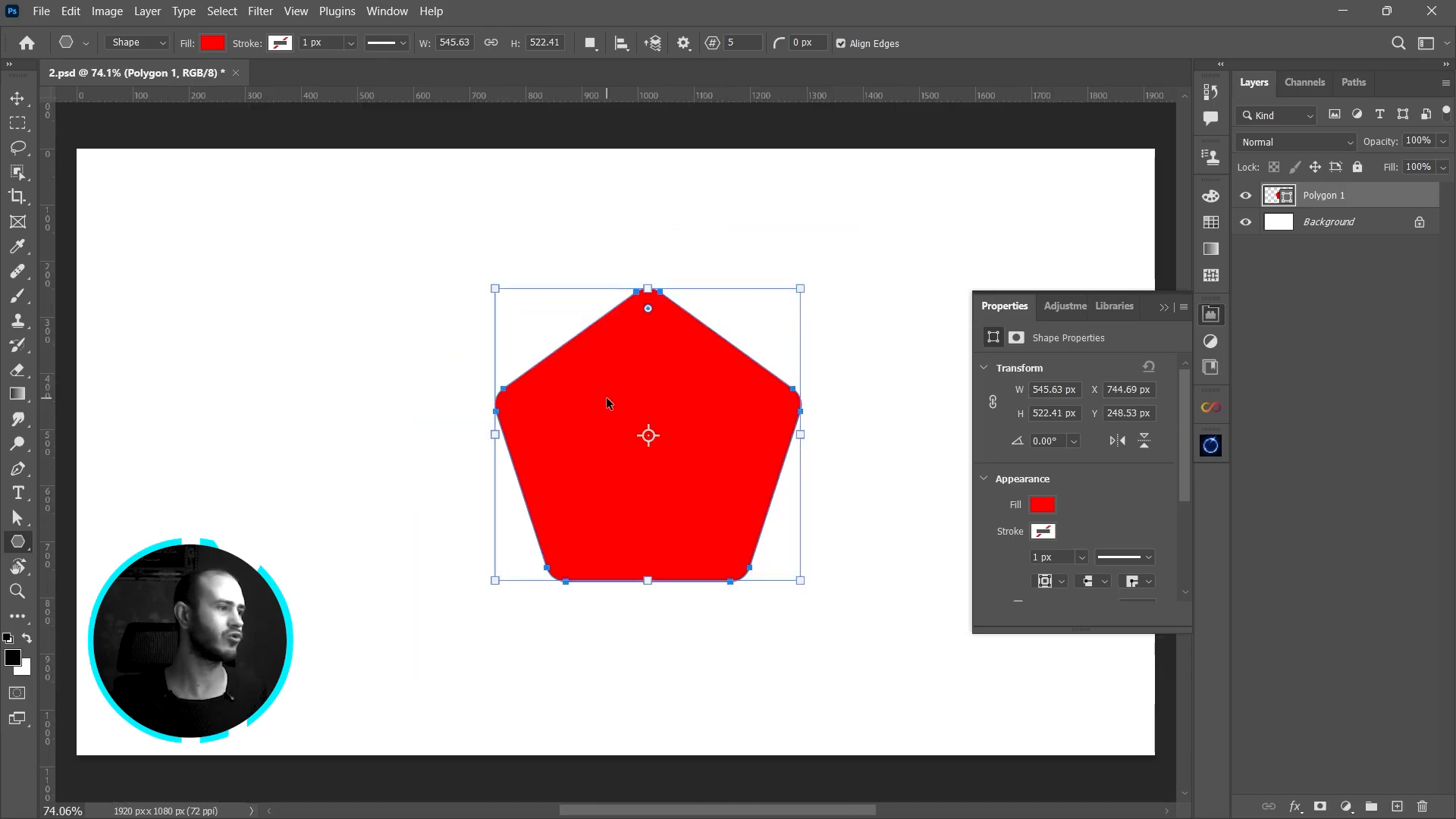
key(Delete)
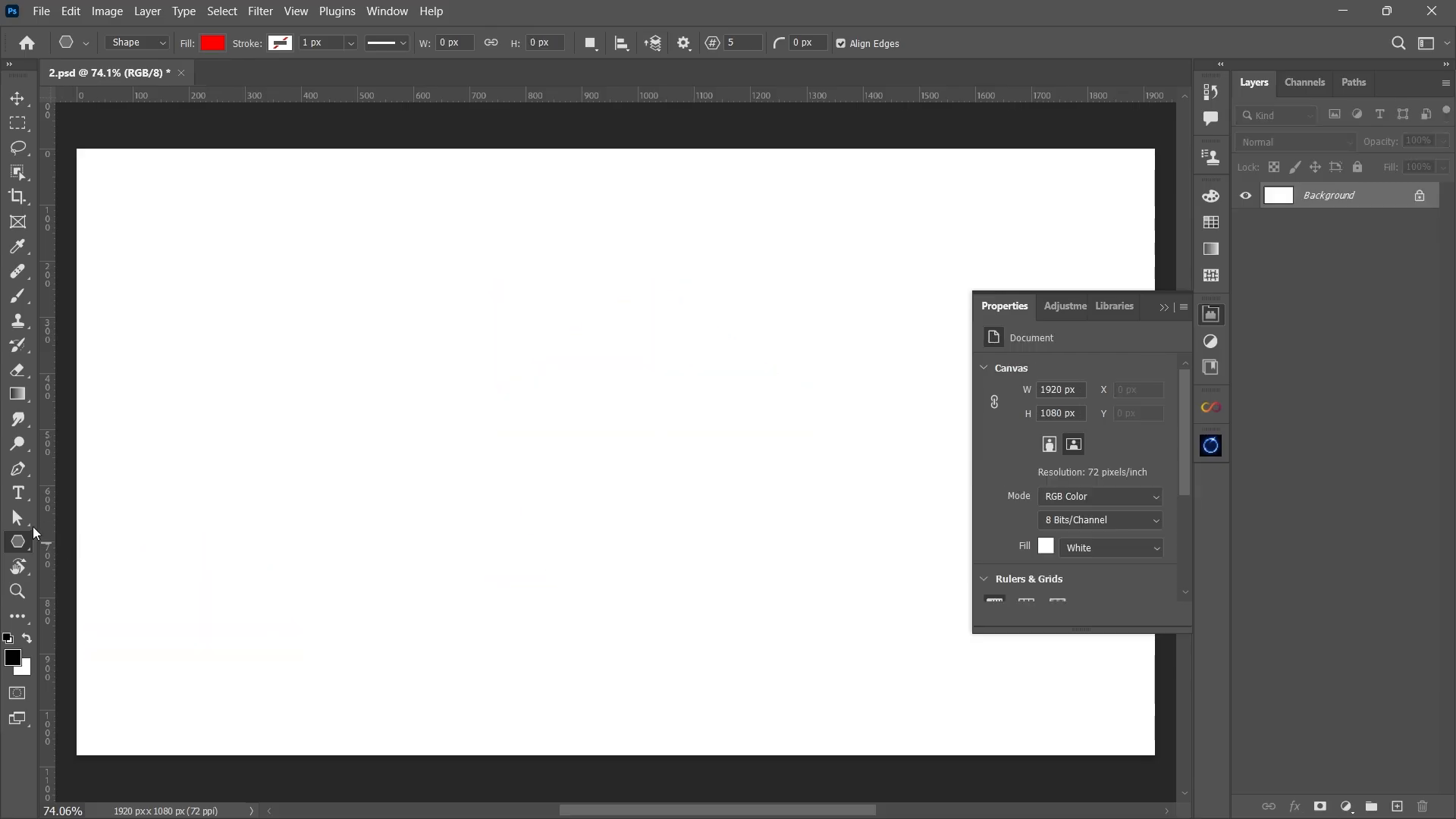
- Draw a horizontal line about 1140 px long in the upper half of the canvas with the Line tool at 1 px weight
right_click(20, 543)
click(91, 611)
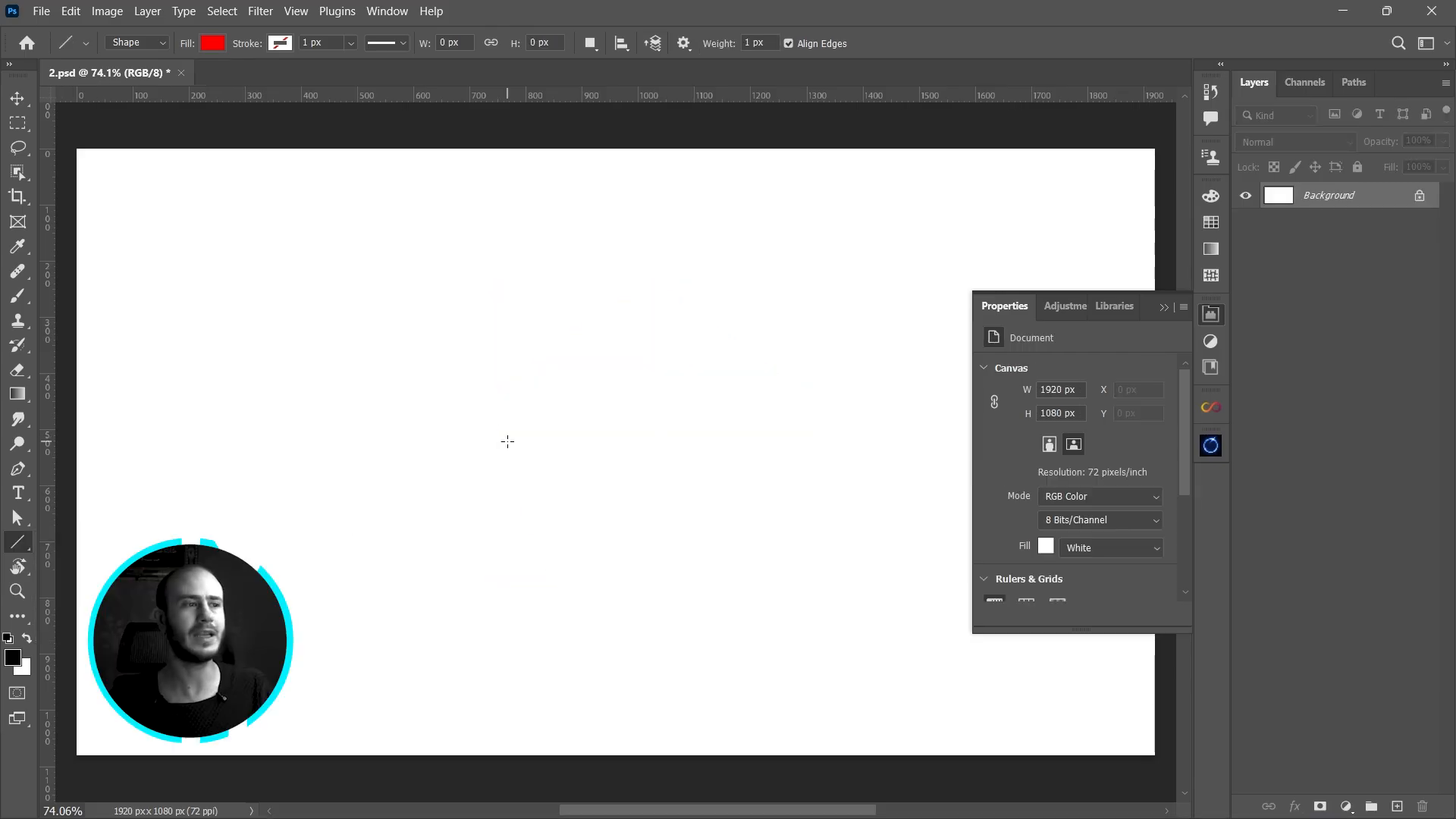
mouse_move(261, 340)
mouse_down()
mouse_move(751, 338)
mouse_move(851, 261)
mouse_move(987, 220)
mouse_move(971, 175)
mouse_move(981, 219)
mouse_move(912, 241)
mouse_move(884, 322)
mouse_move(603, 331)
mouse_move(930, 357)
mouse_move(728, 371)
mouse_move(903, 364)
mouse_up()
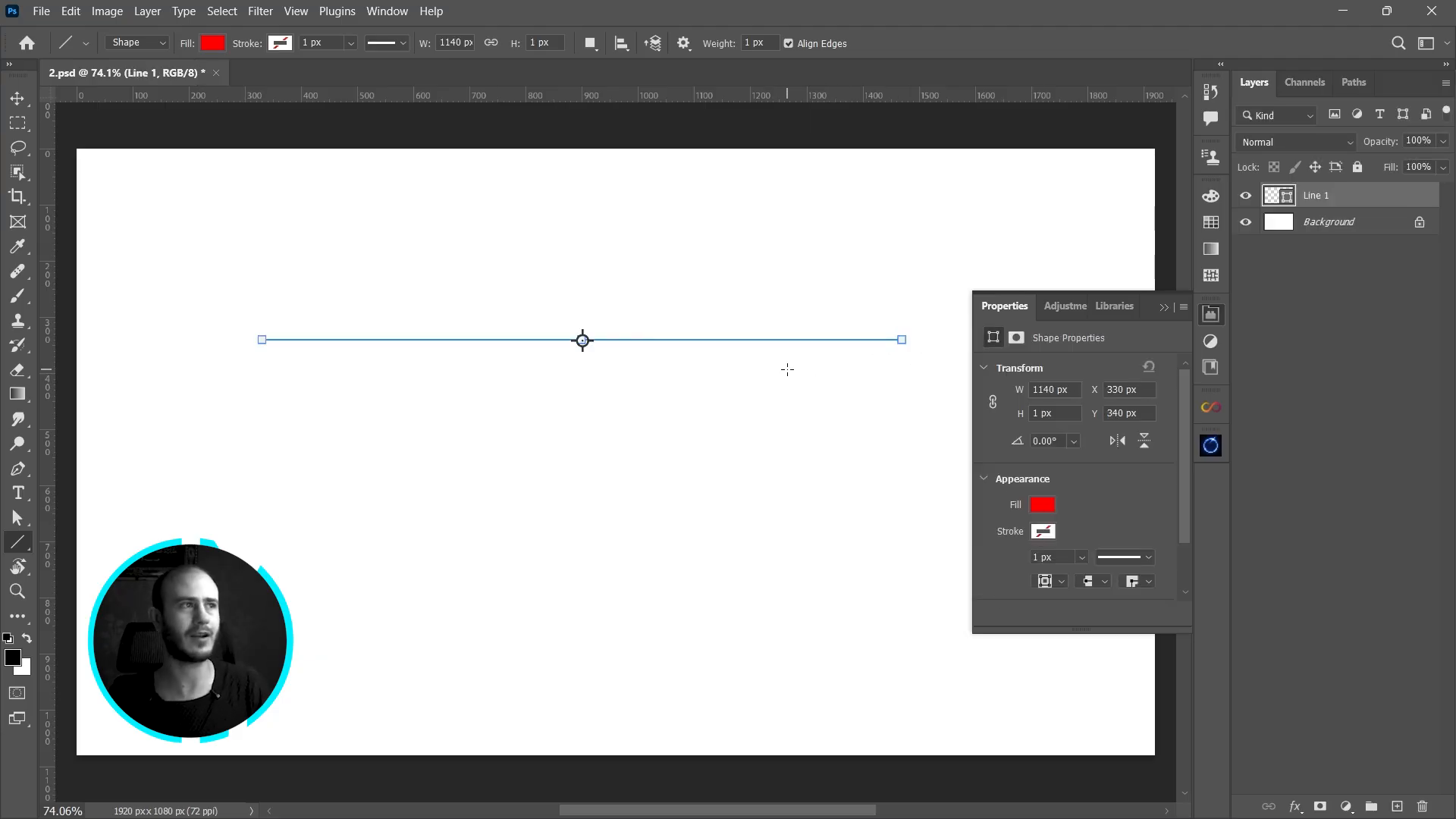
- Remove the line's fill and give it a red stroke about 77.54 px wide
click(213, 44)
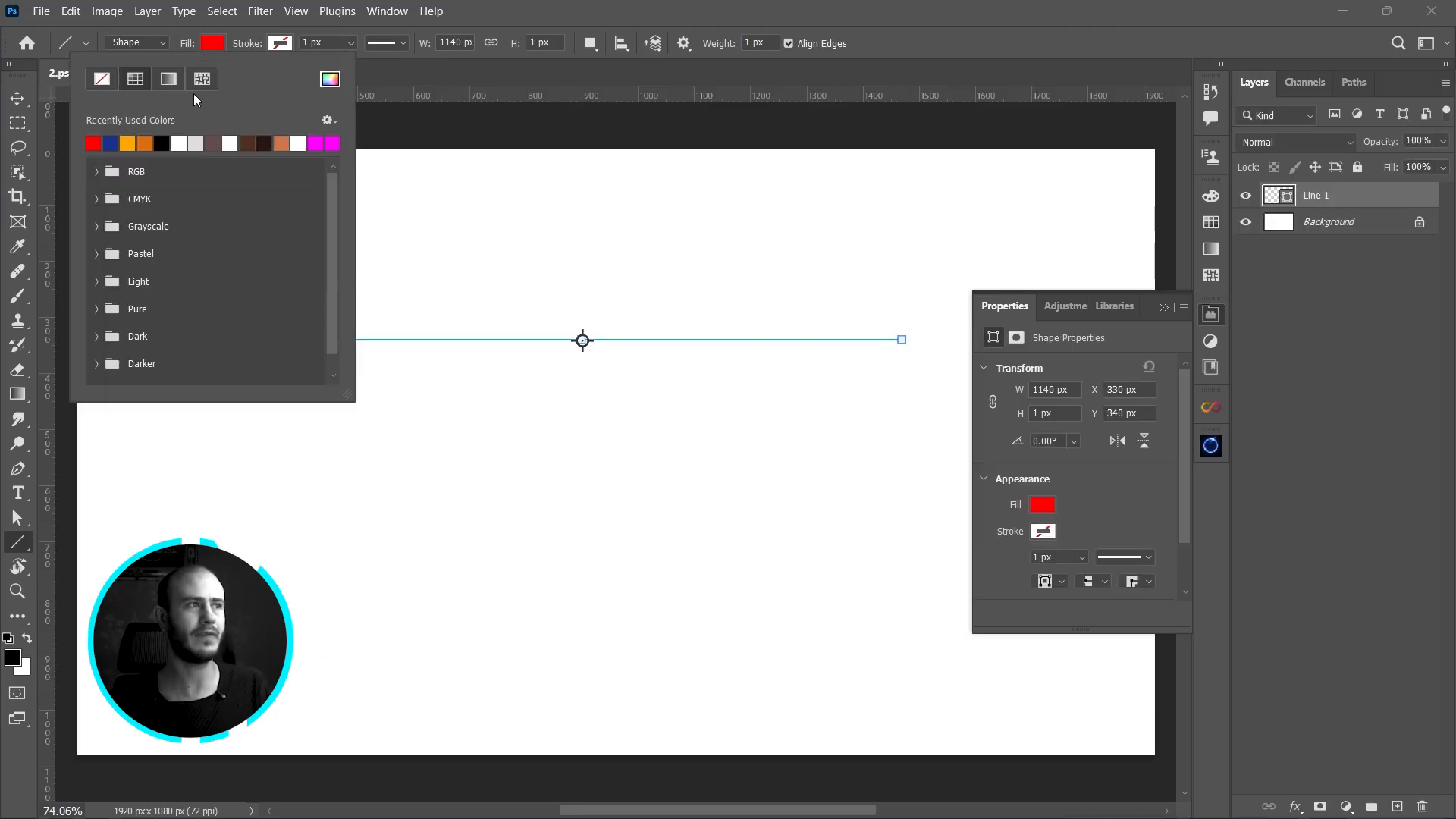
click(99, 78)
click(287, 41)
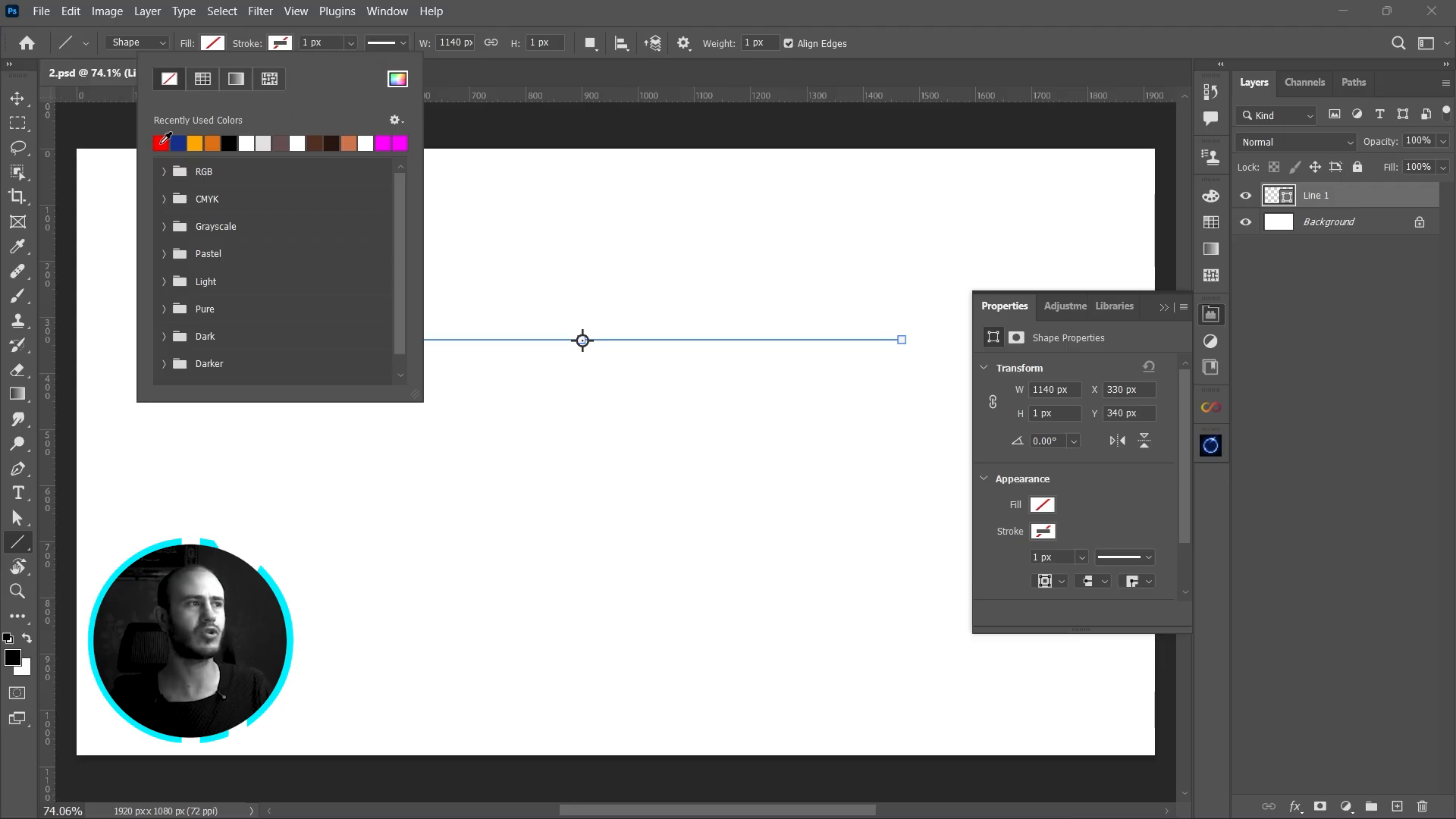
click(162, 143)
drag(350, 42, 411, 60)
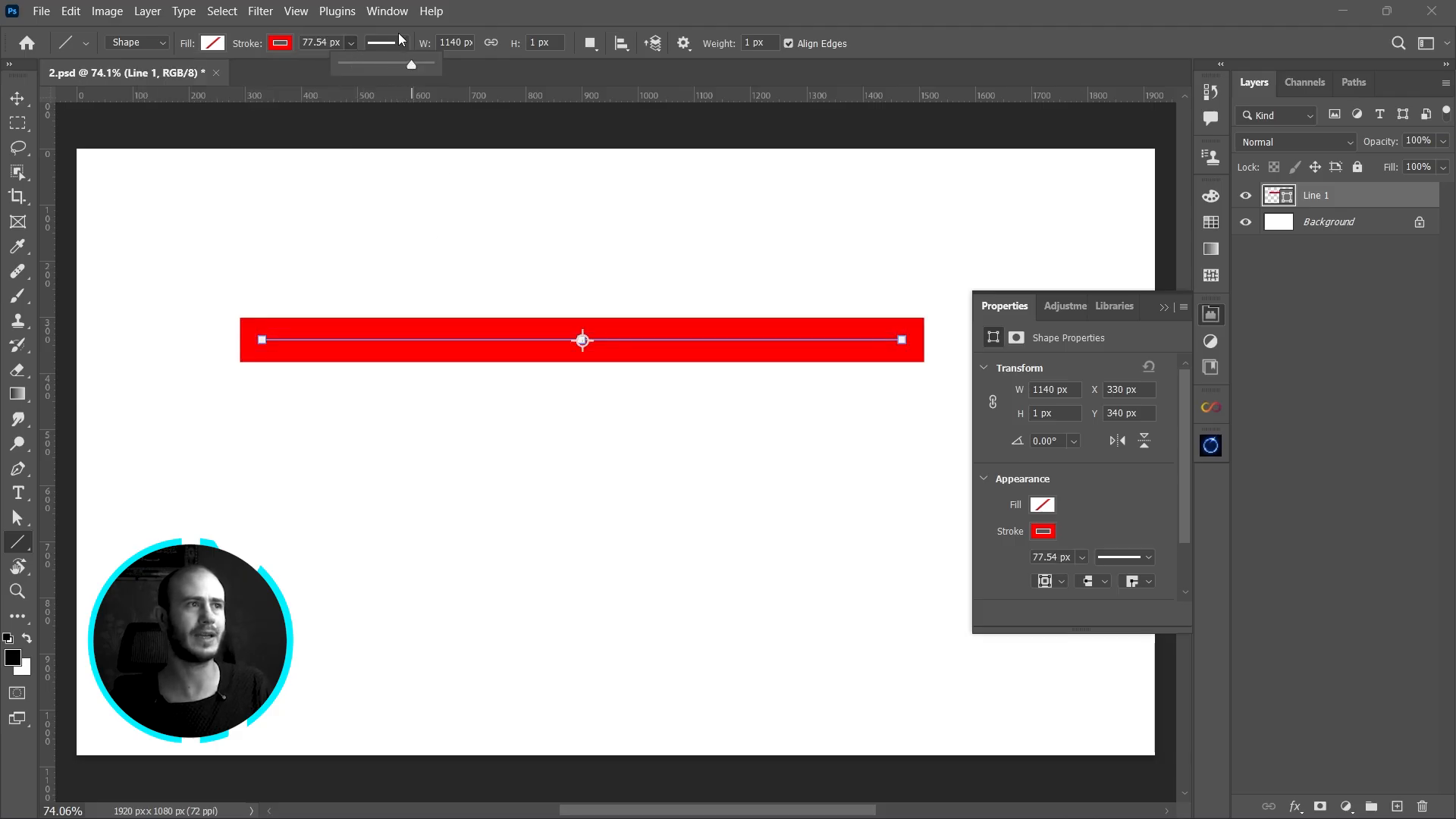
- Try the stroke corner styles on the line and set them to bevel
click(390, 42)
click(459, 242)
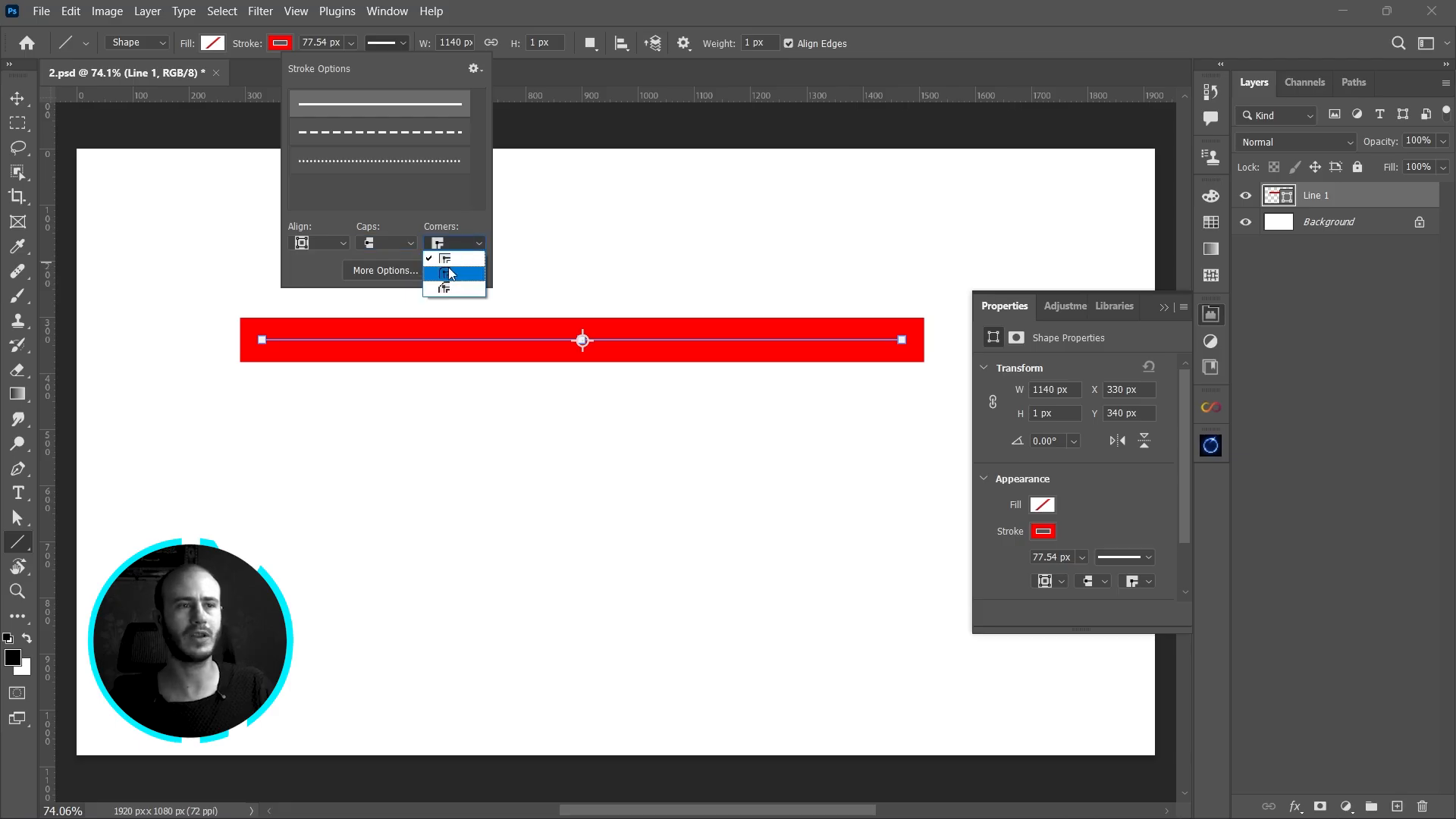
click(454, 271)
click(456, 243)
click(451, 257)
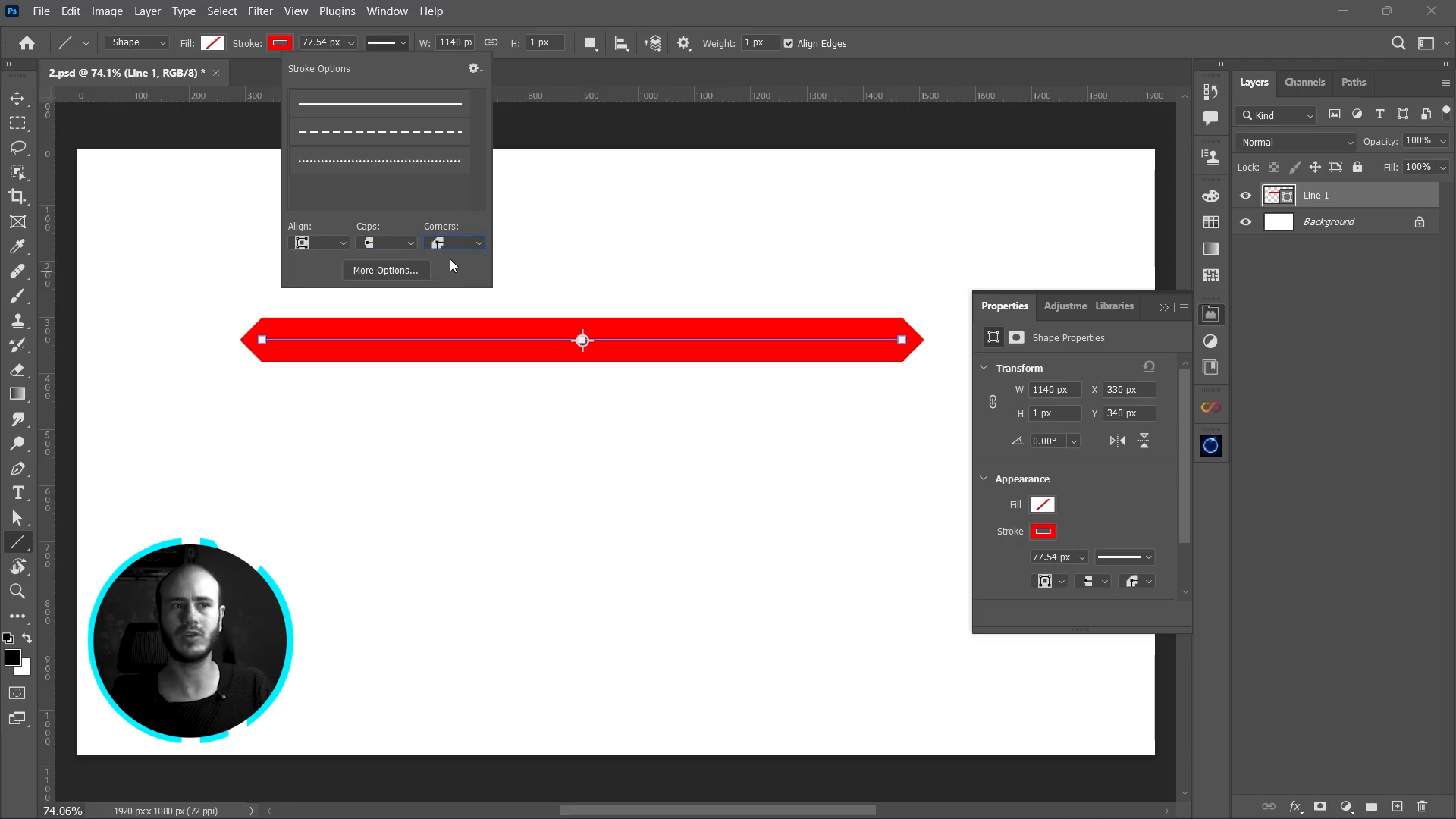
click(448, 247)
- Switch the line's stroke alignment to inside and back to center, and delete the line
click(344, 239)
click(344, 241)
click(327, 261)
click(321, 238)
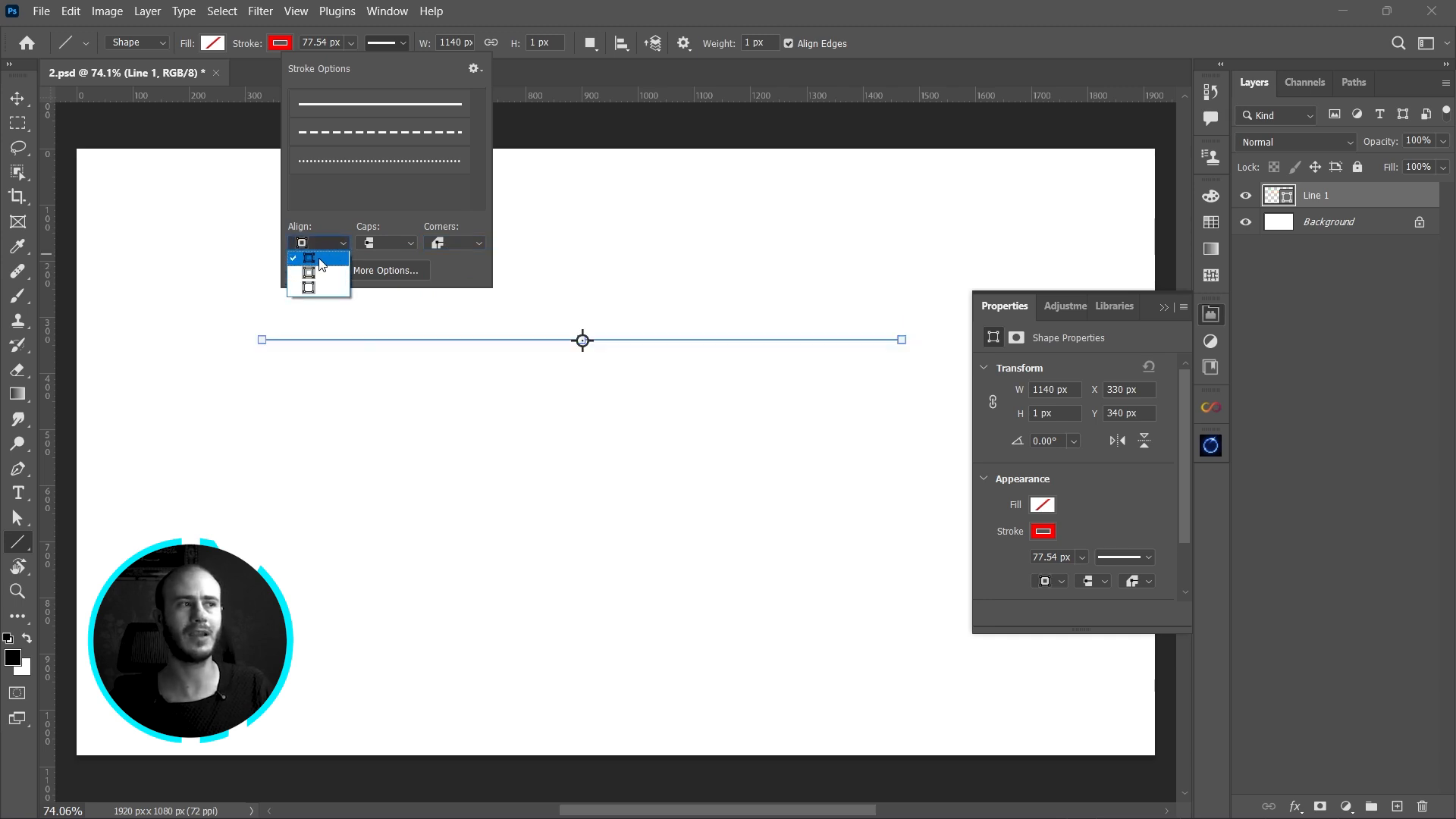
click(326, 271)
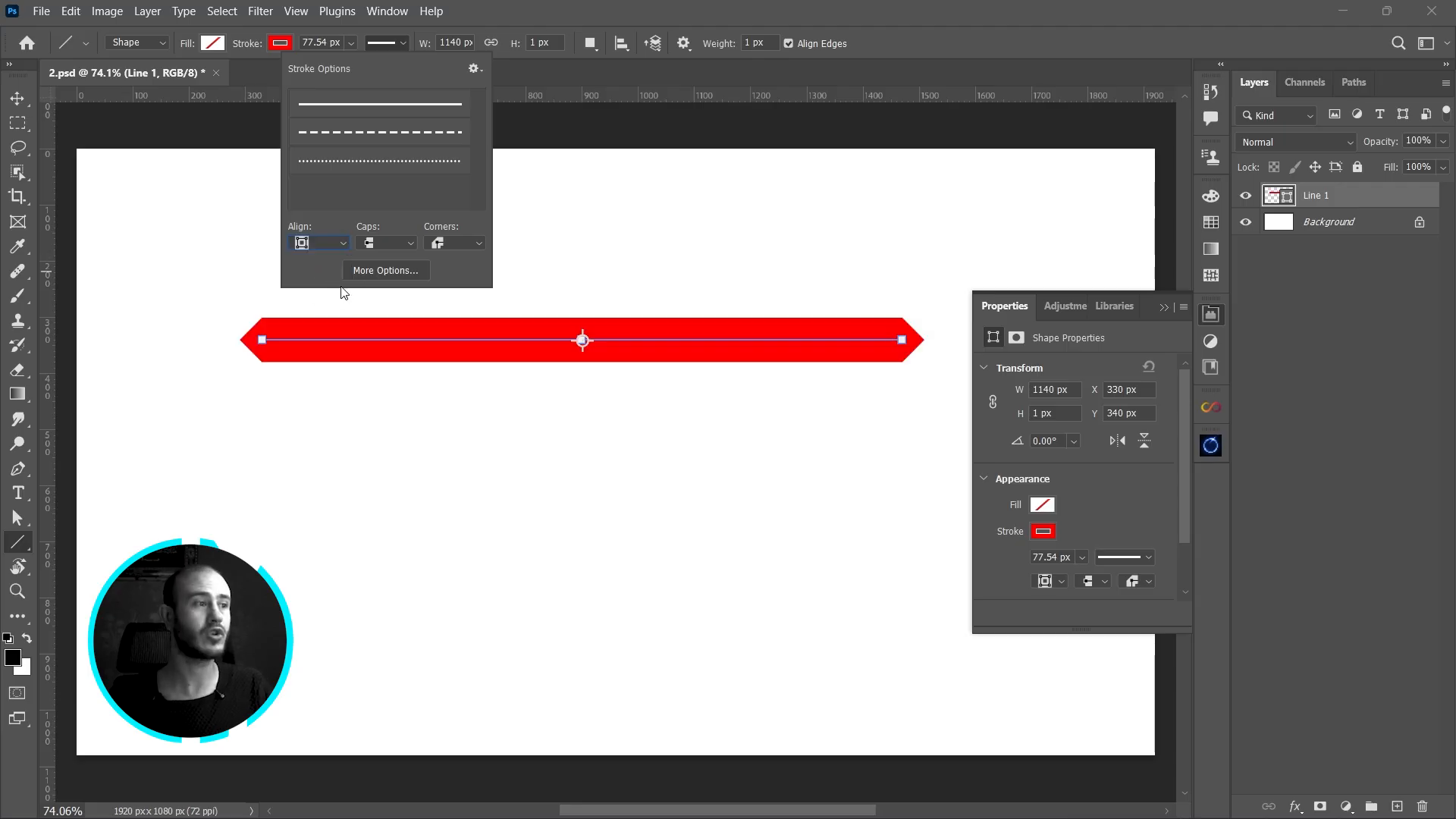
click(317, 243)
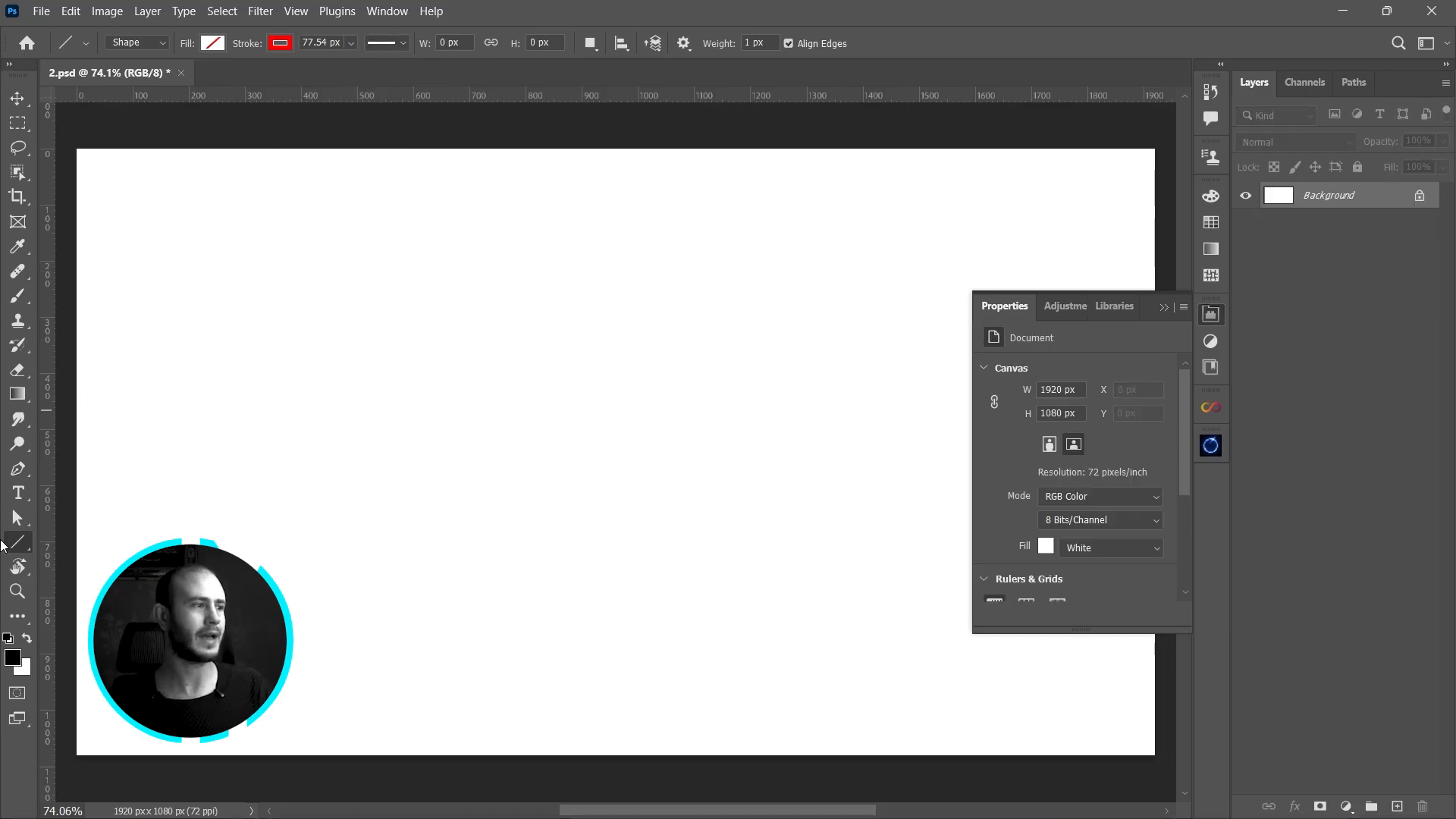
- Activate the Custom Shape tool and browse its preset shapes
right_click(22, 545)
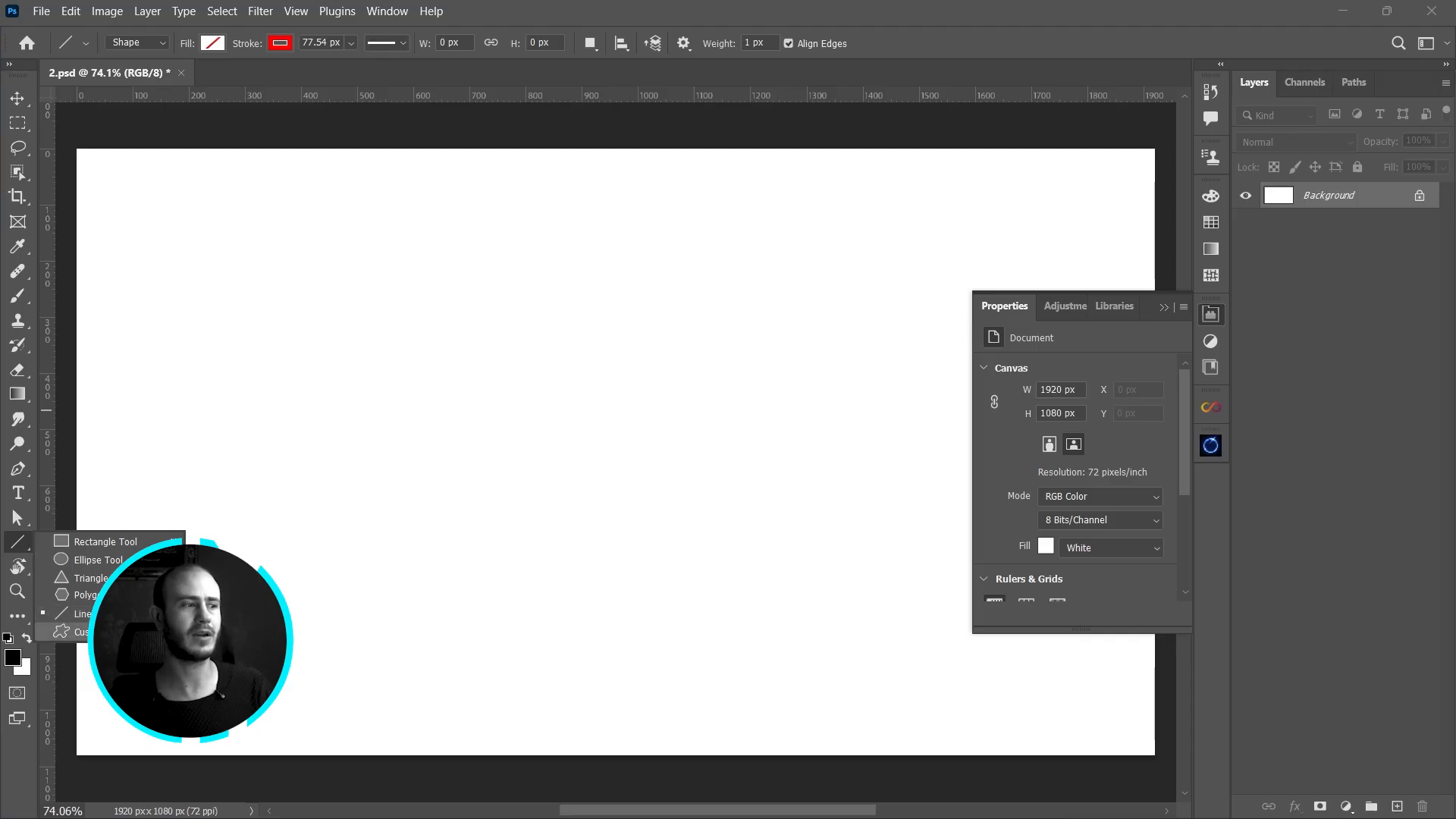
click(72, 632)
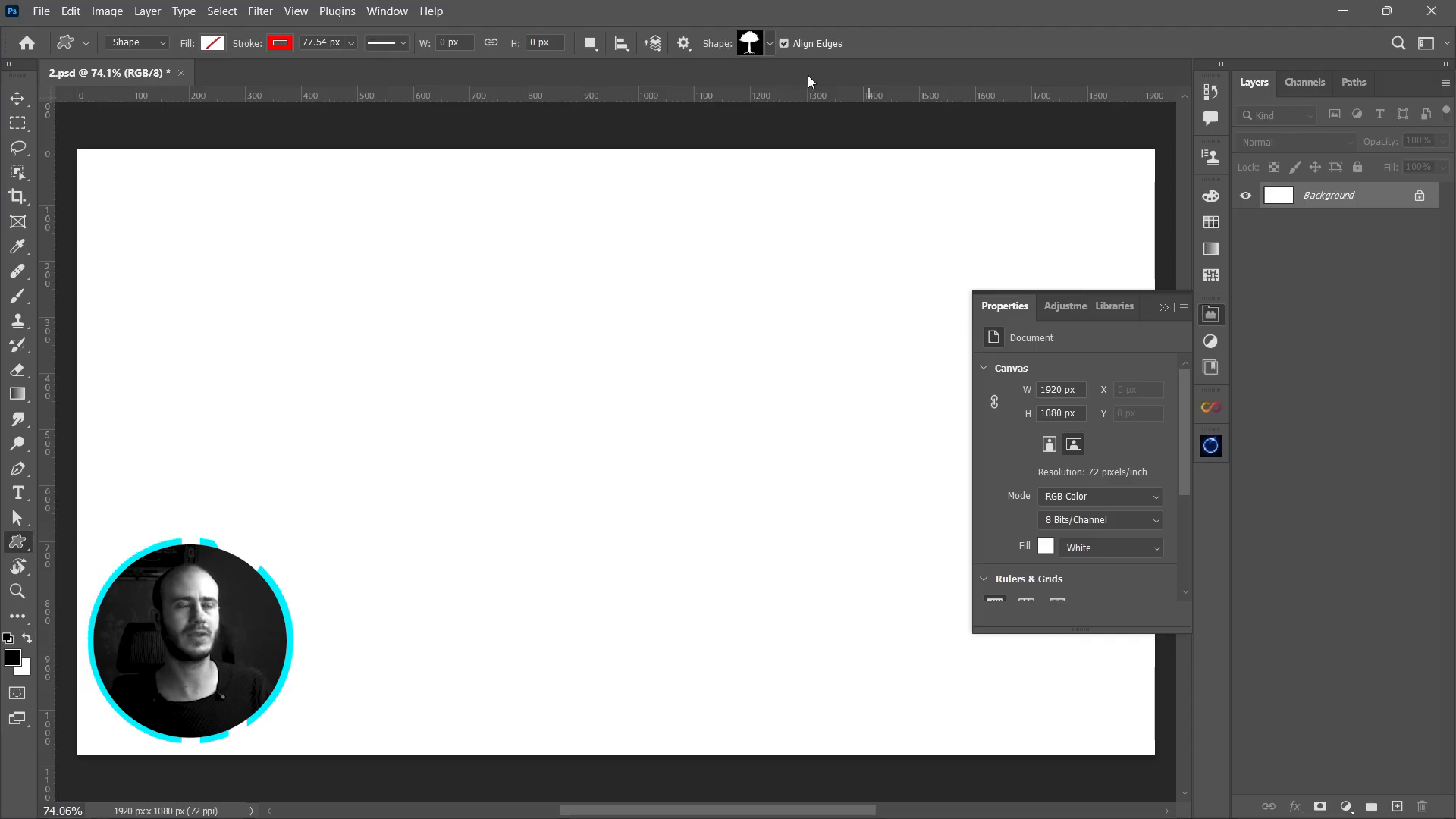
click(771, 42)
drag(863, 211, 875, 75)
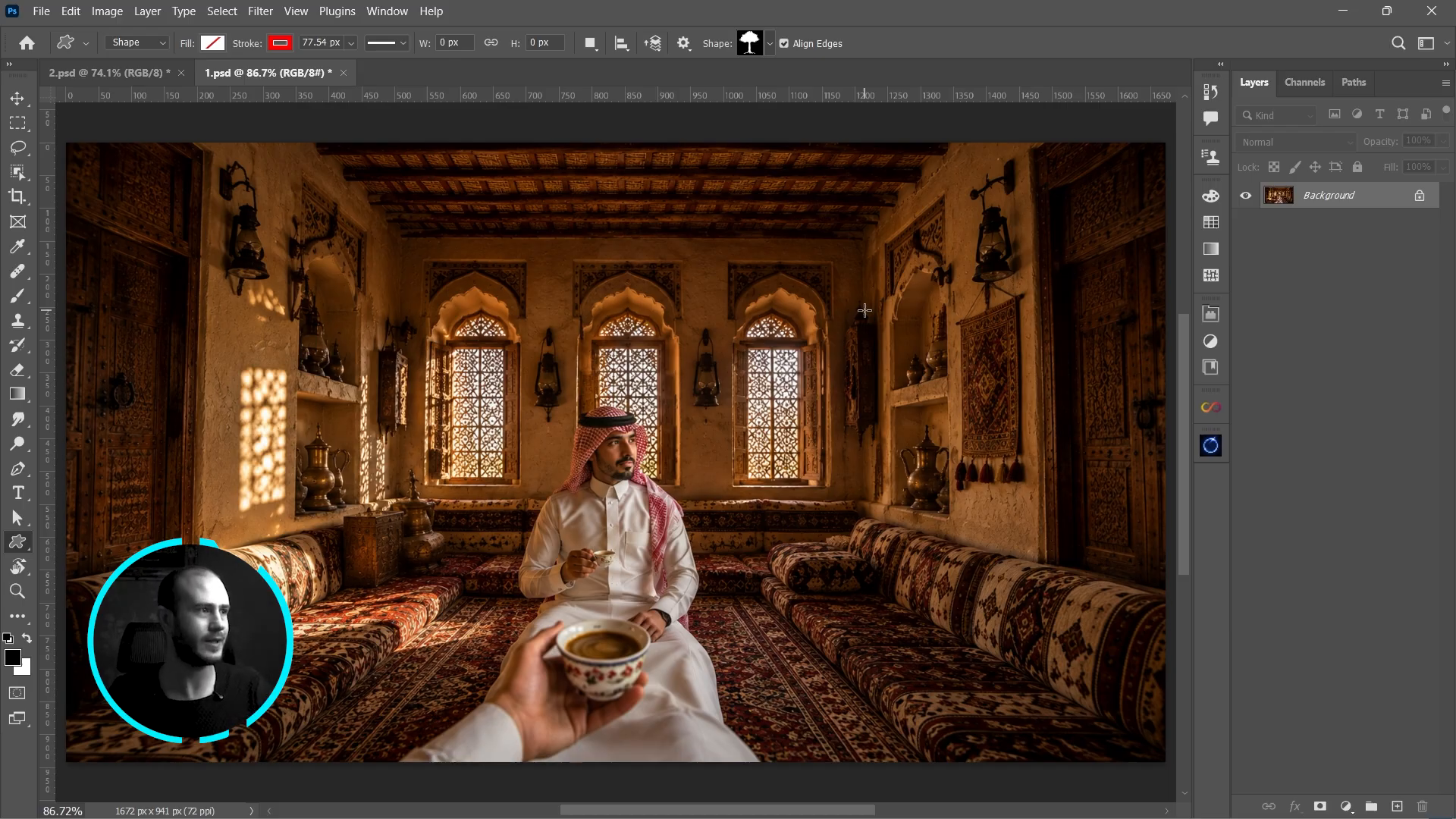
- Draw a white rectangle without a stroke, about 561 by 126 px, over the windows above the man's head
right_click(25, 544)
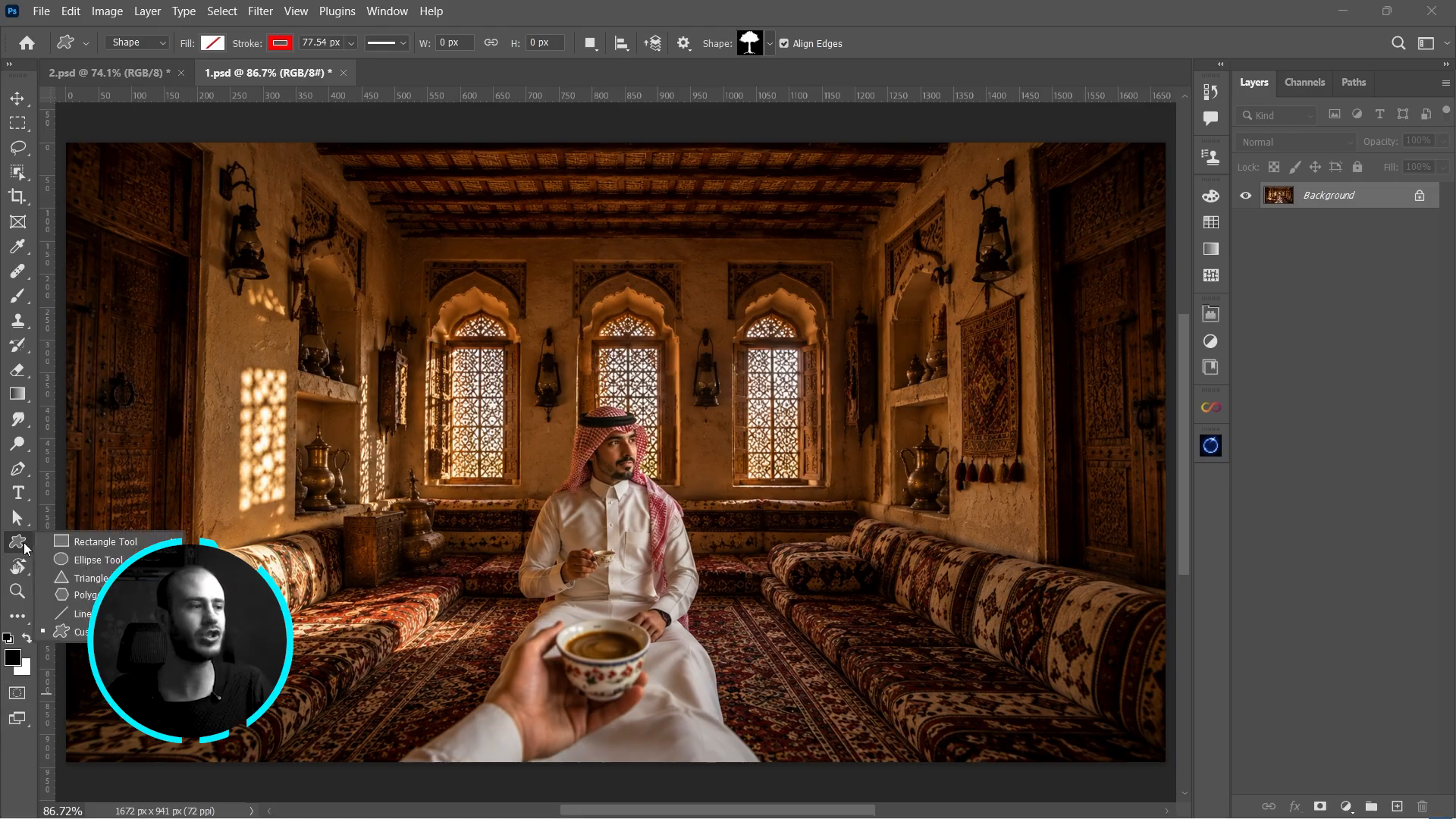
click(116, 543)
click(214, 43)
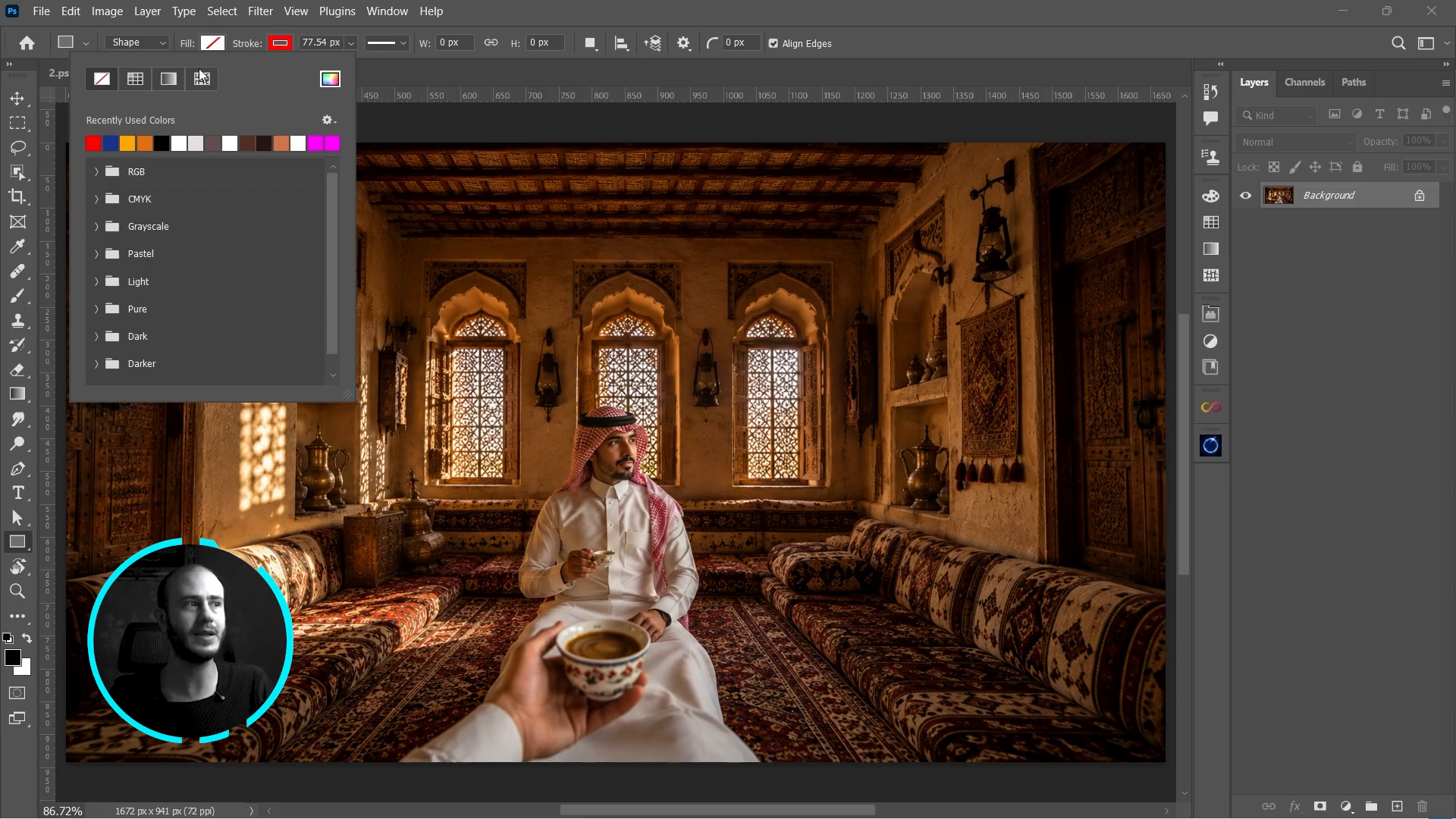
click(181, 144)
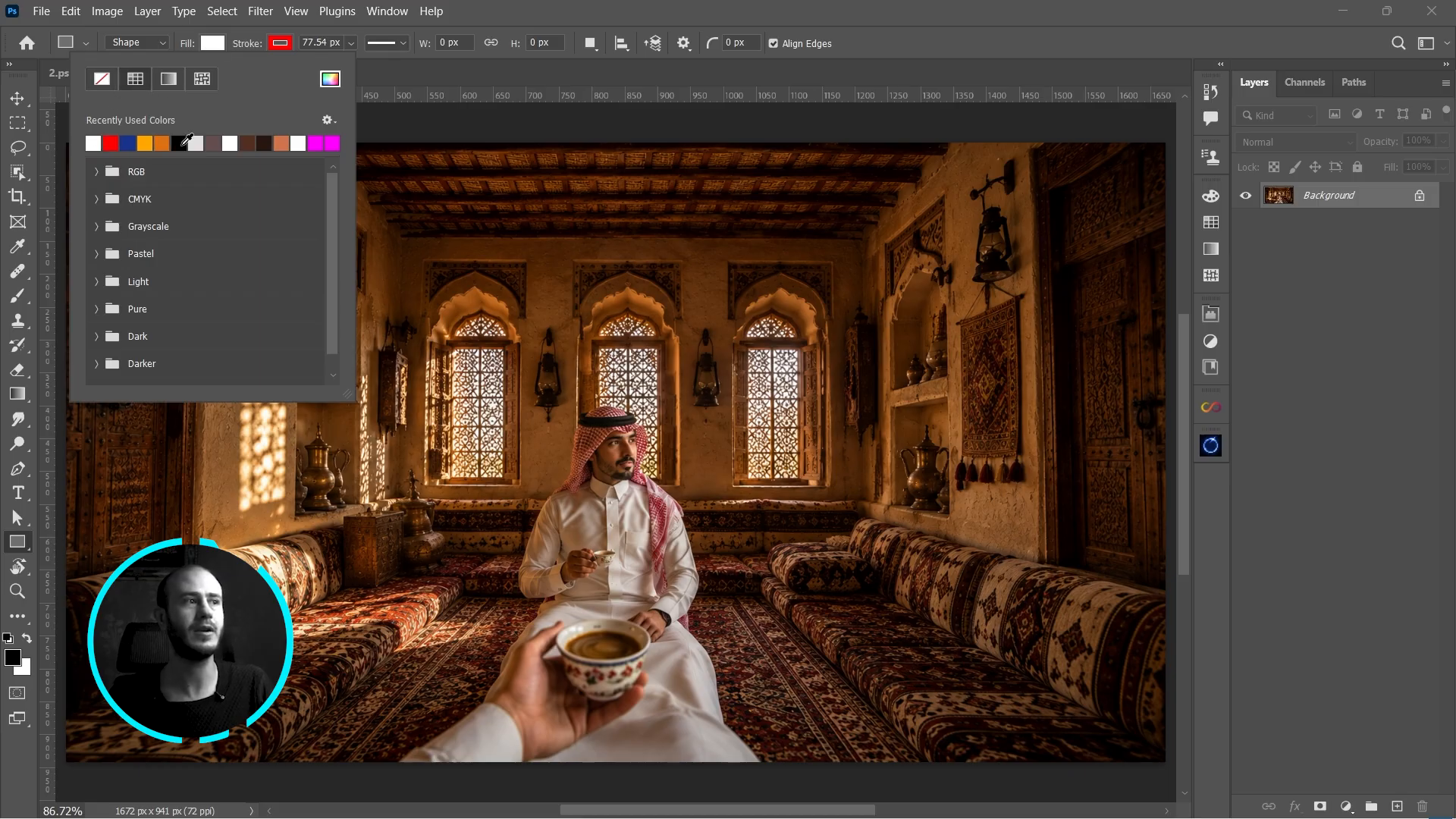
click(274, 44)
click(279, 44)
click(280, 44)
click(169, 78)
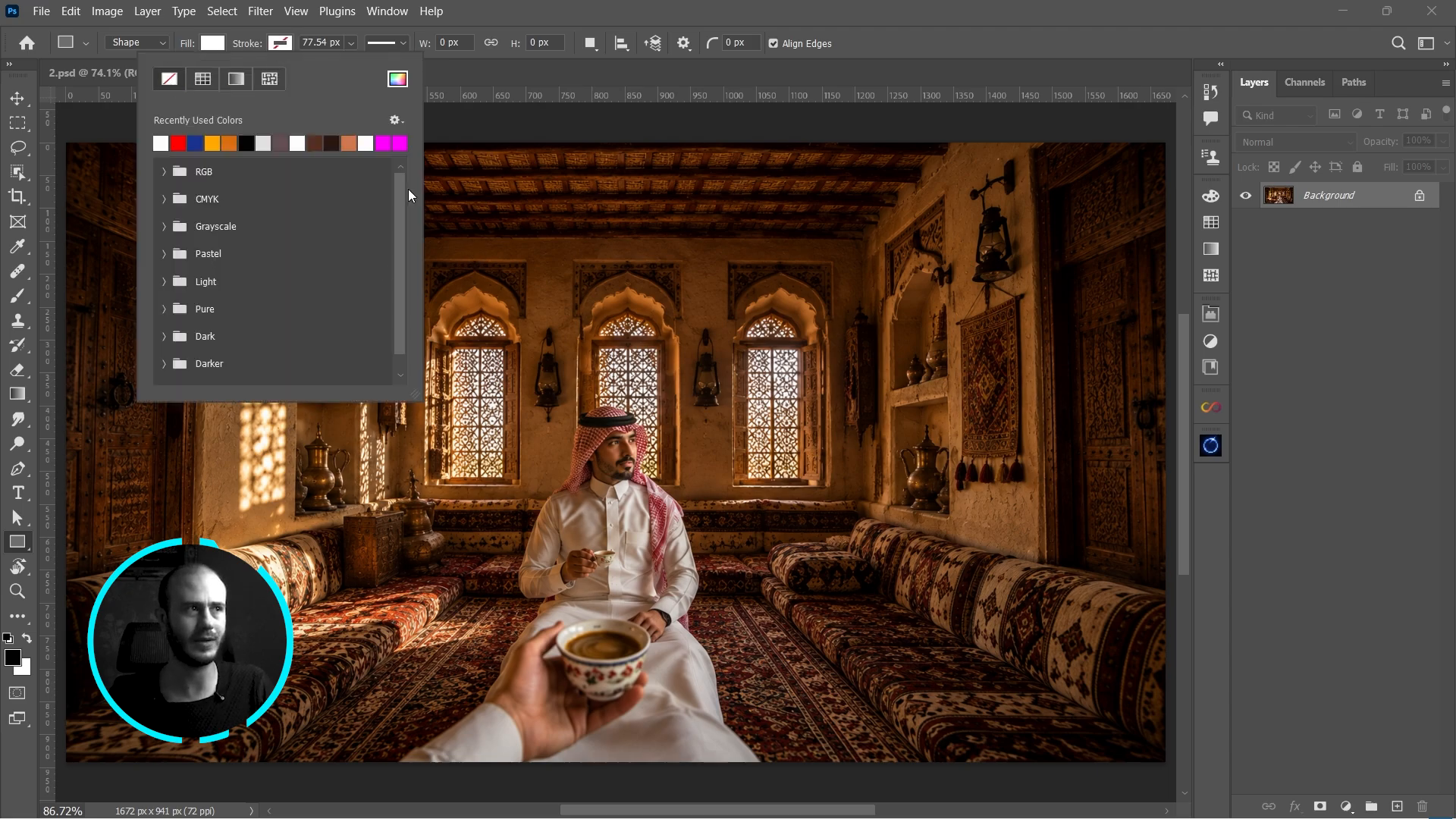
mouse_move(442, 281)
mouse_down()
mouse_move(529, 355)
mouse_move(812, 358)
mouse_up()
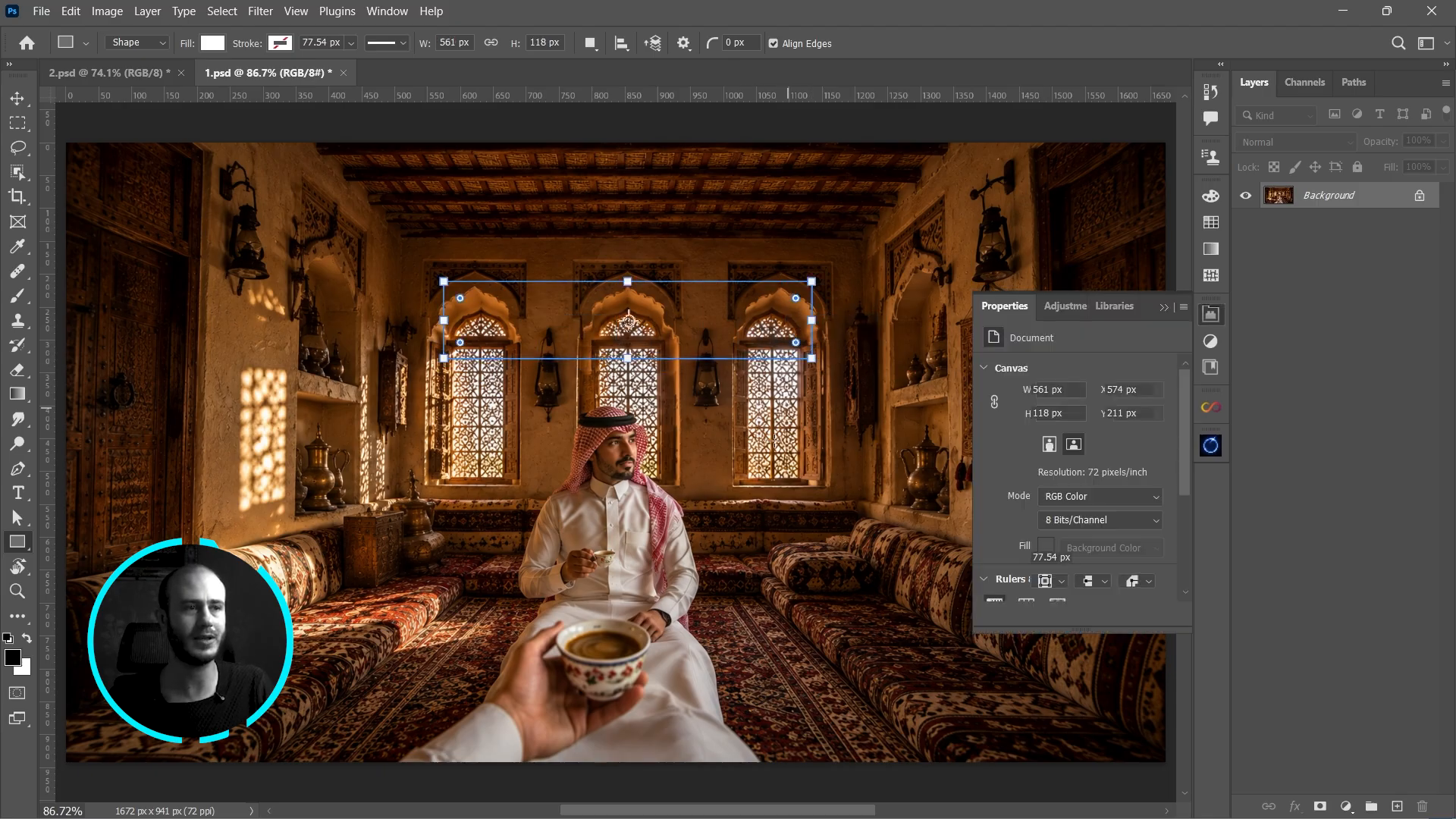
drag(627, 281, 628, 276)
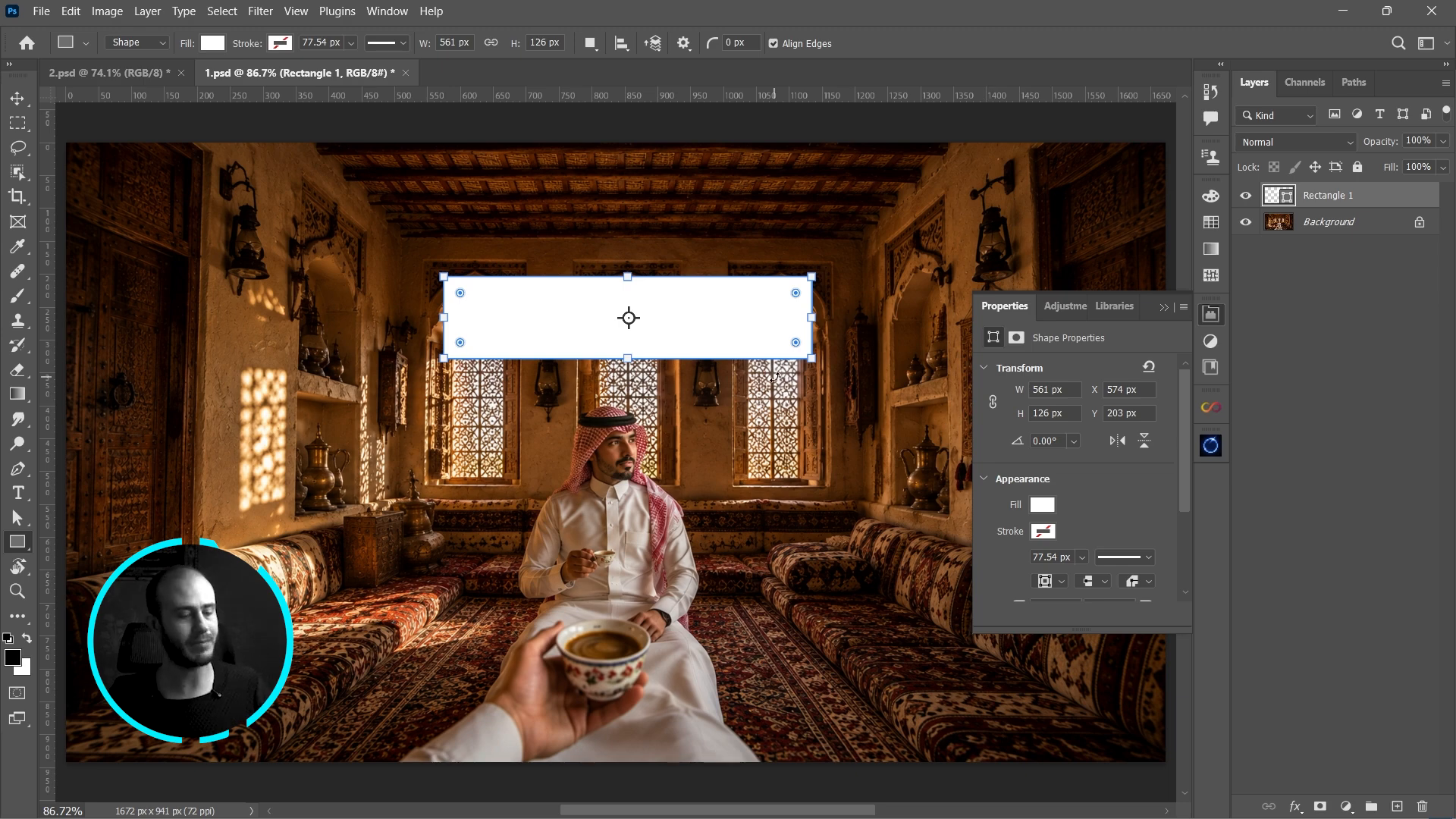
- Add a text layer reading "قهوة زمان" on the wall beside the man
key(t)
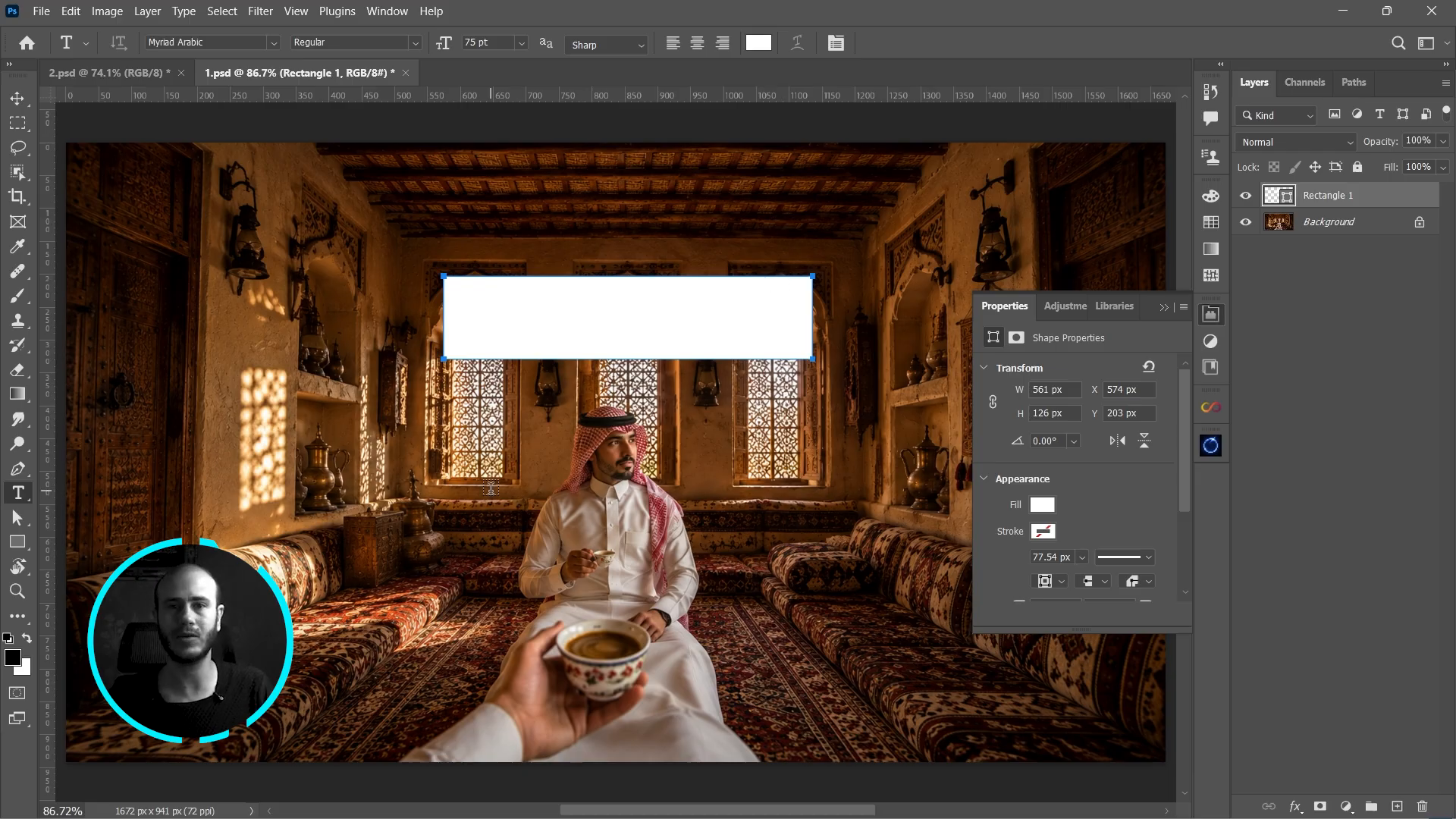
click(404, 455)
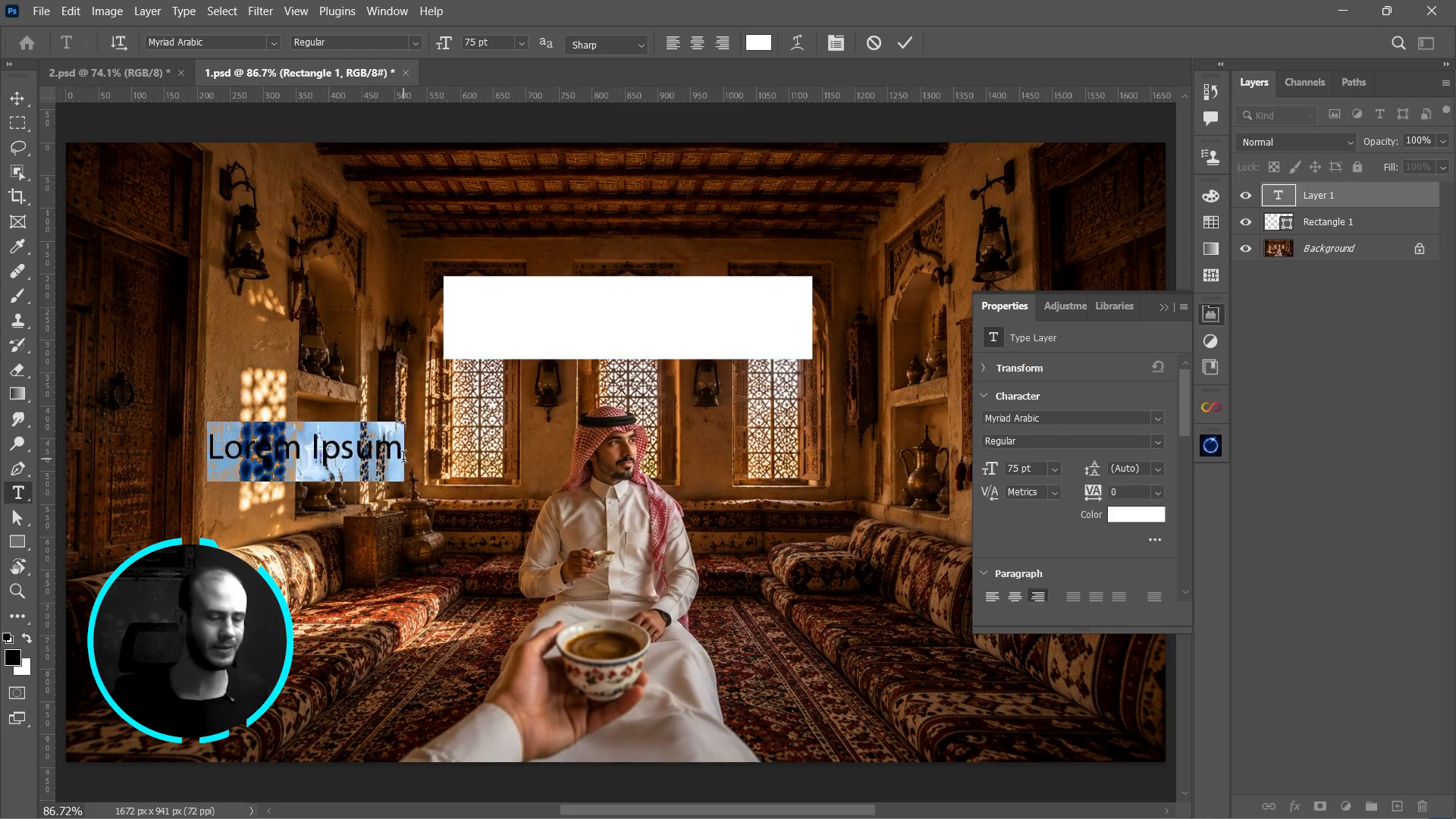
text(ri,m)
key(ctrl+a)
text(قهوة زمان)
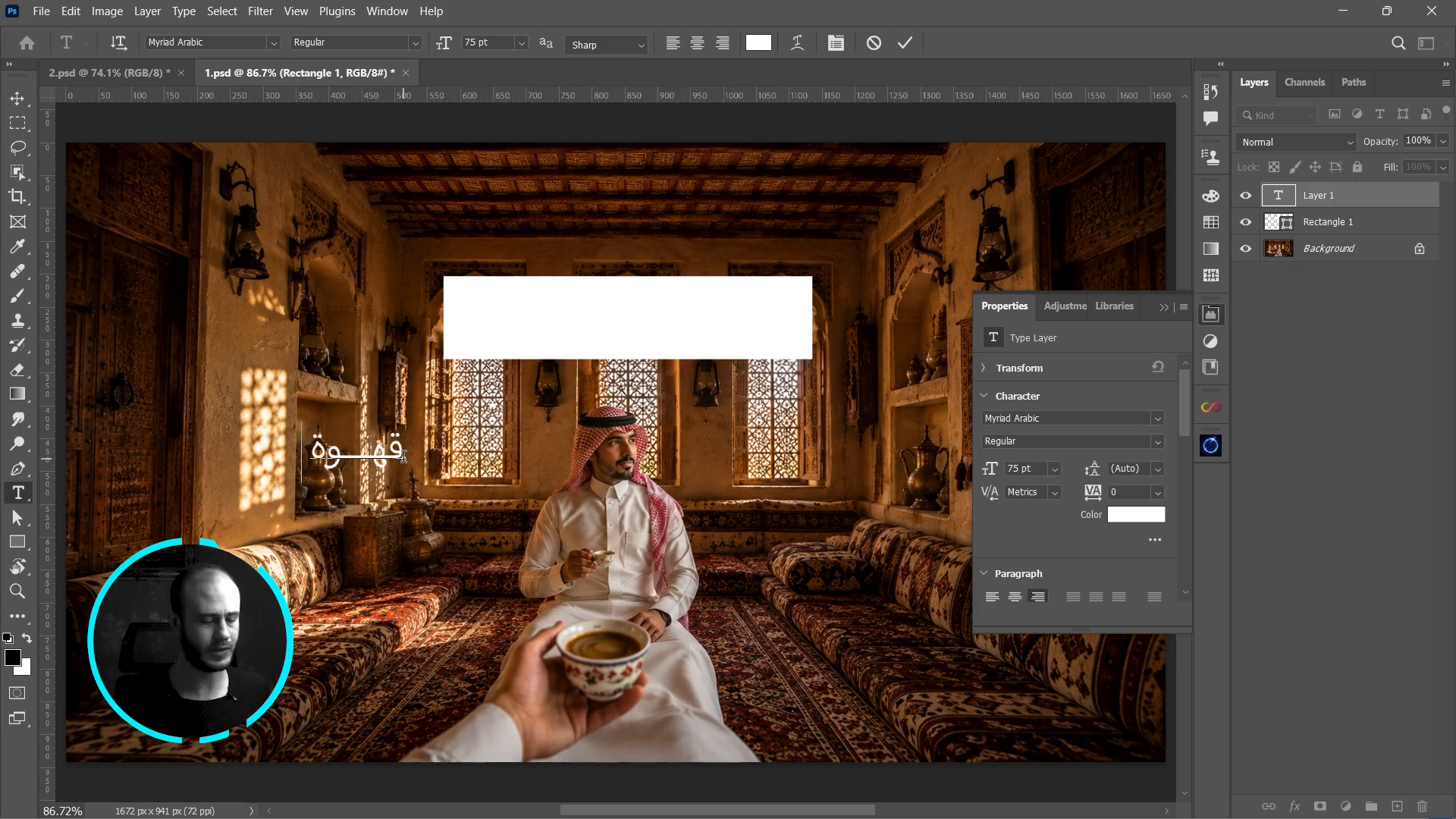
key(ctrl+Return)
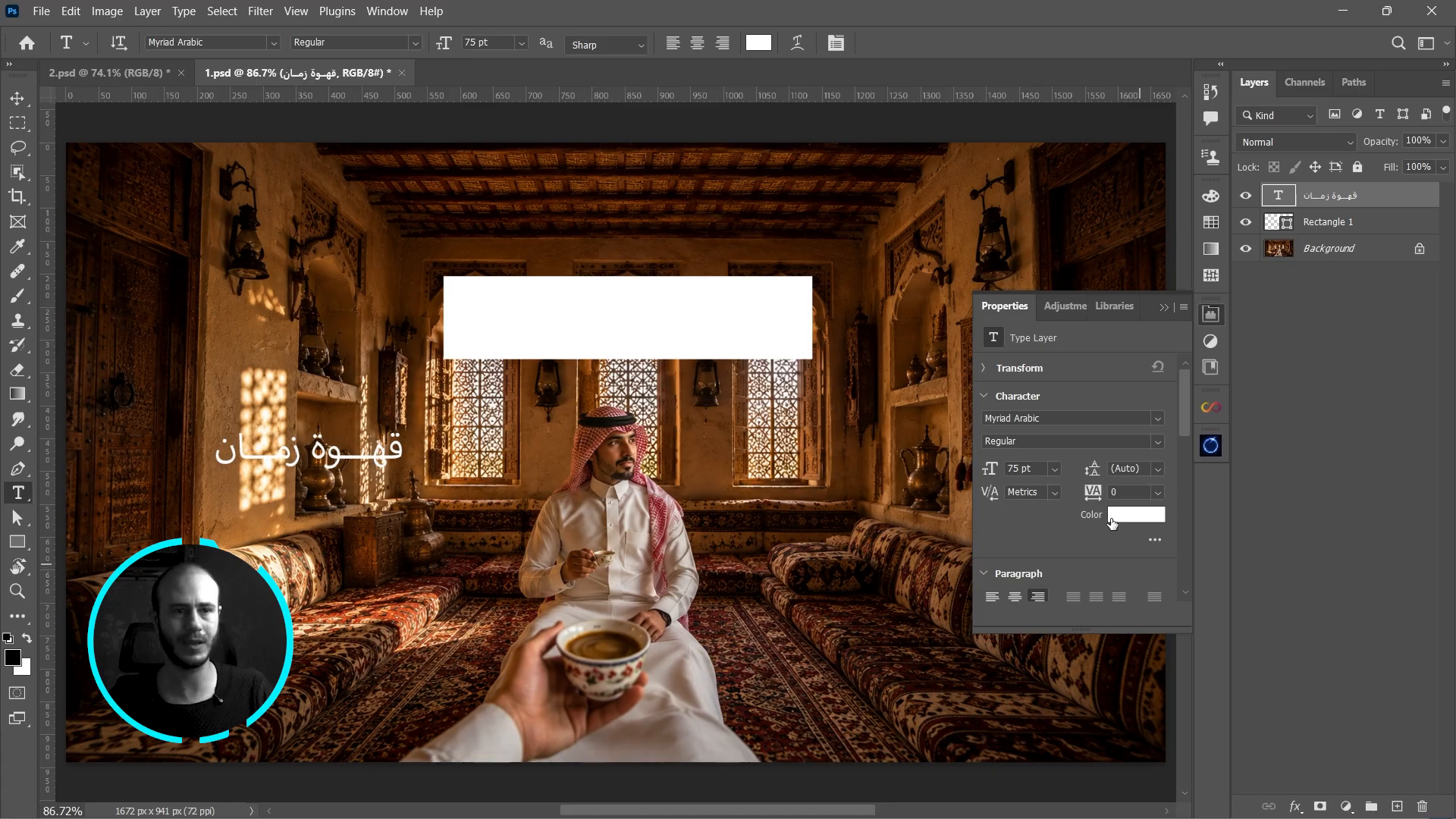
- Set the text color to black (000000) and move the text onto the white rectangle
click(1135, 512)
drag(1086, 513, 886, 633)
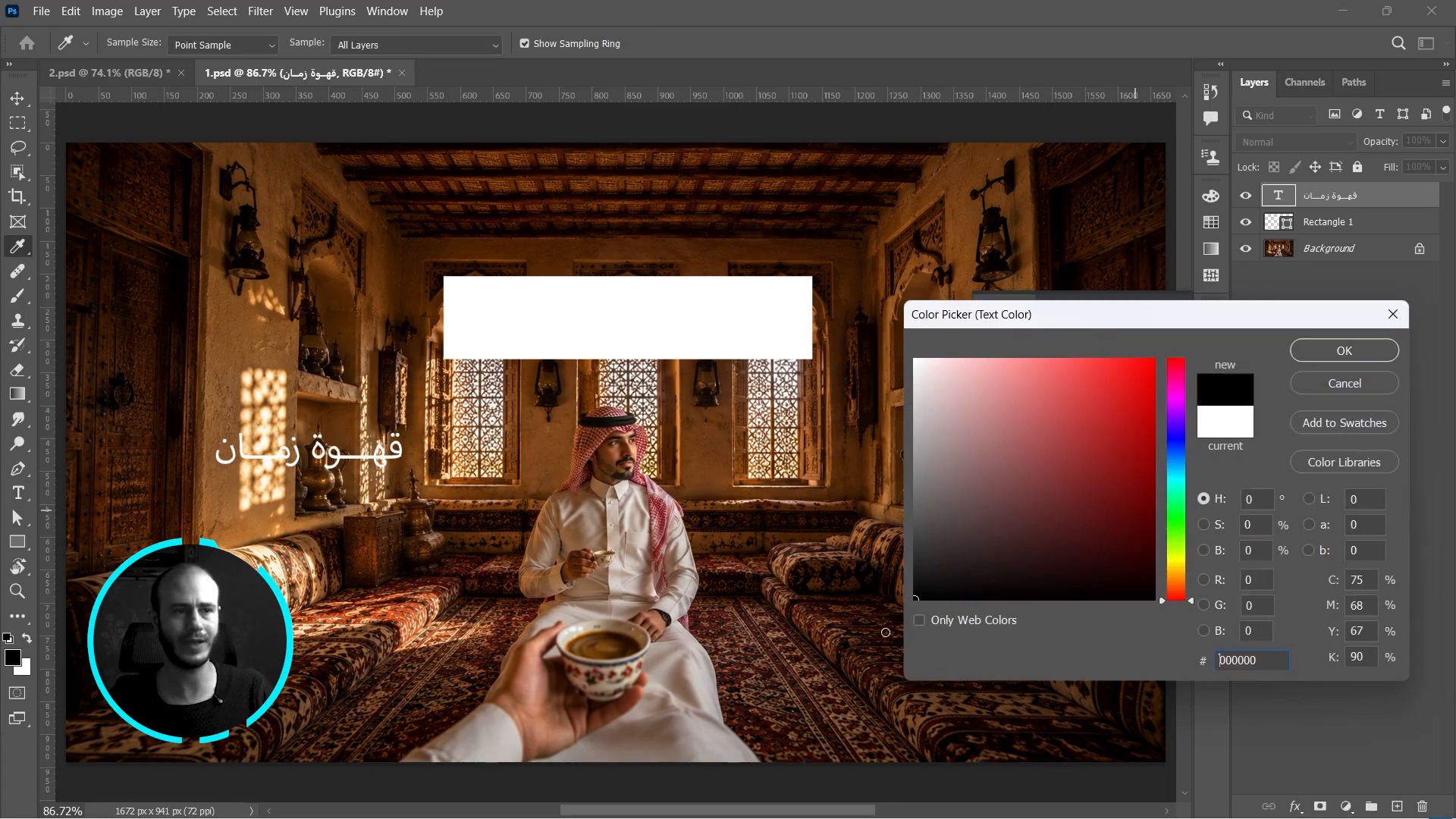
click(1334, 353)
key(v)
drag(402, 459, 708, 331)
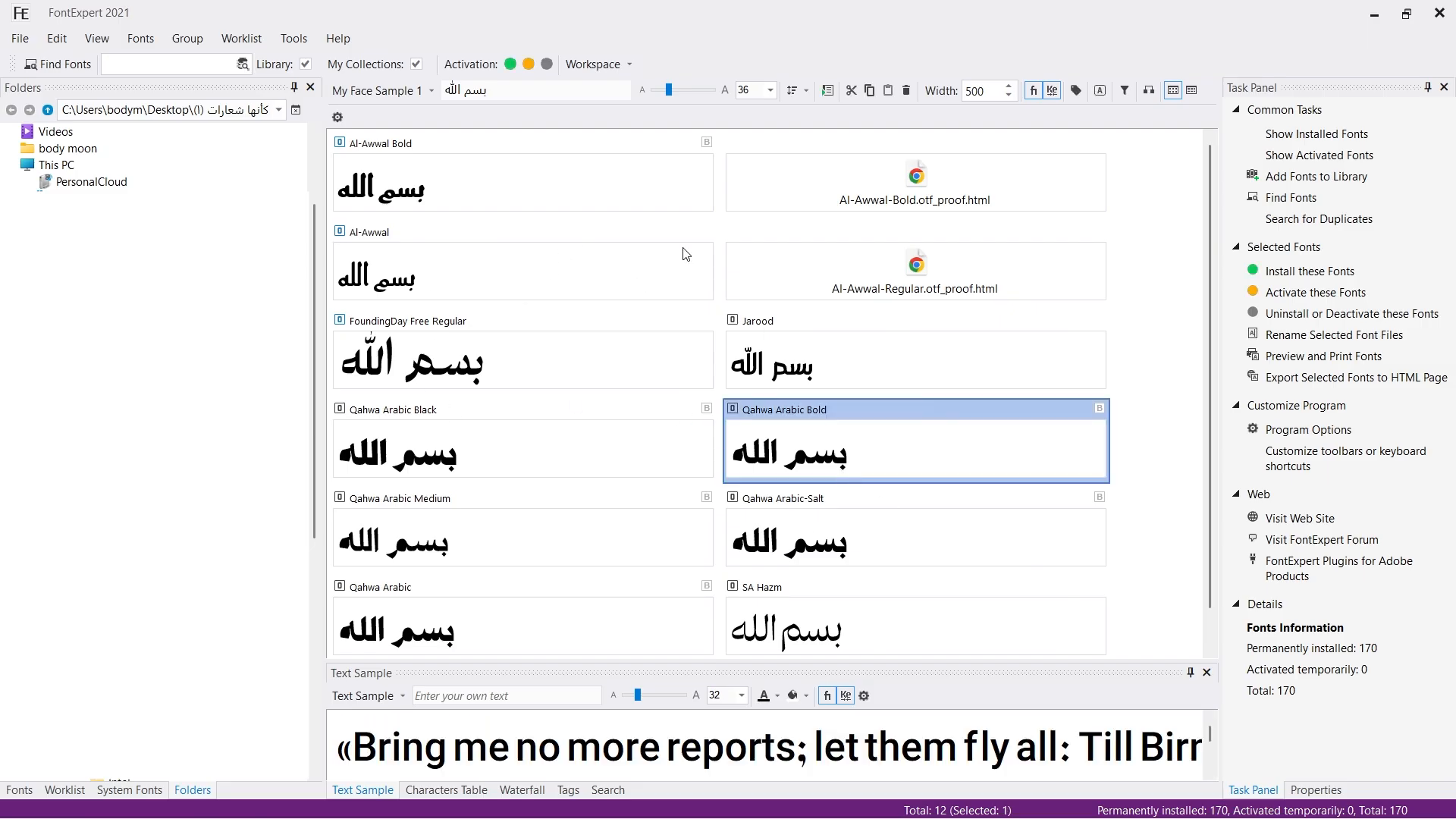
- Switch to FontExpert and set the font preview sample to "قهوة زمان"
double_click(529, 94)
text(قهوة زمان)
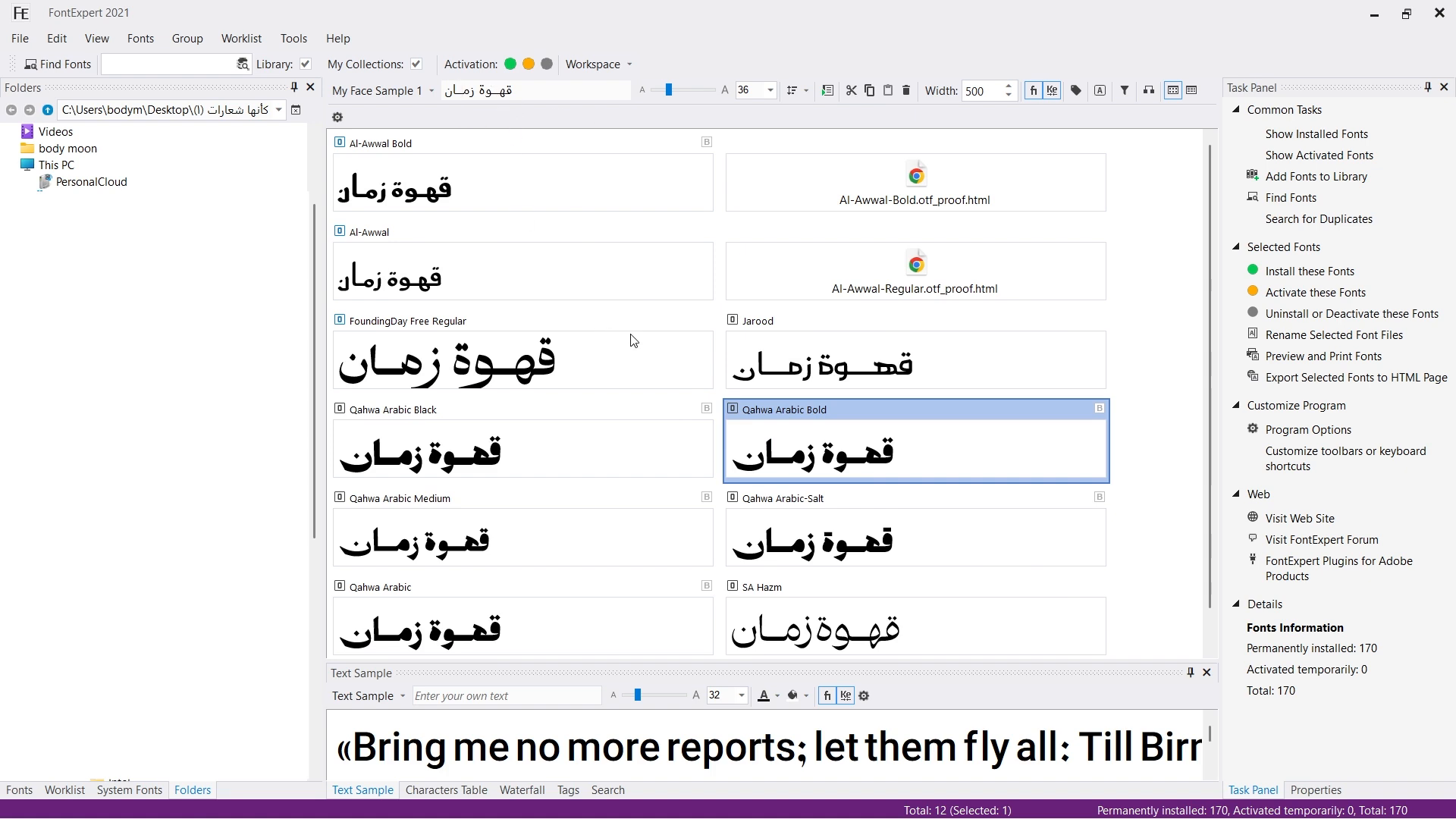
scroll(692, 361, down, 1)
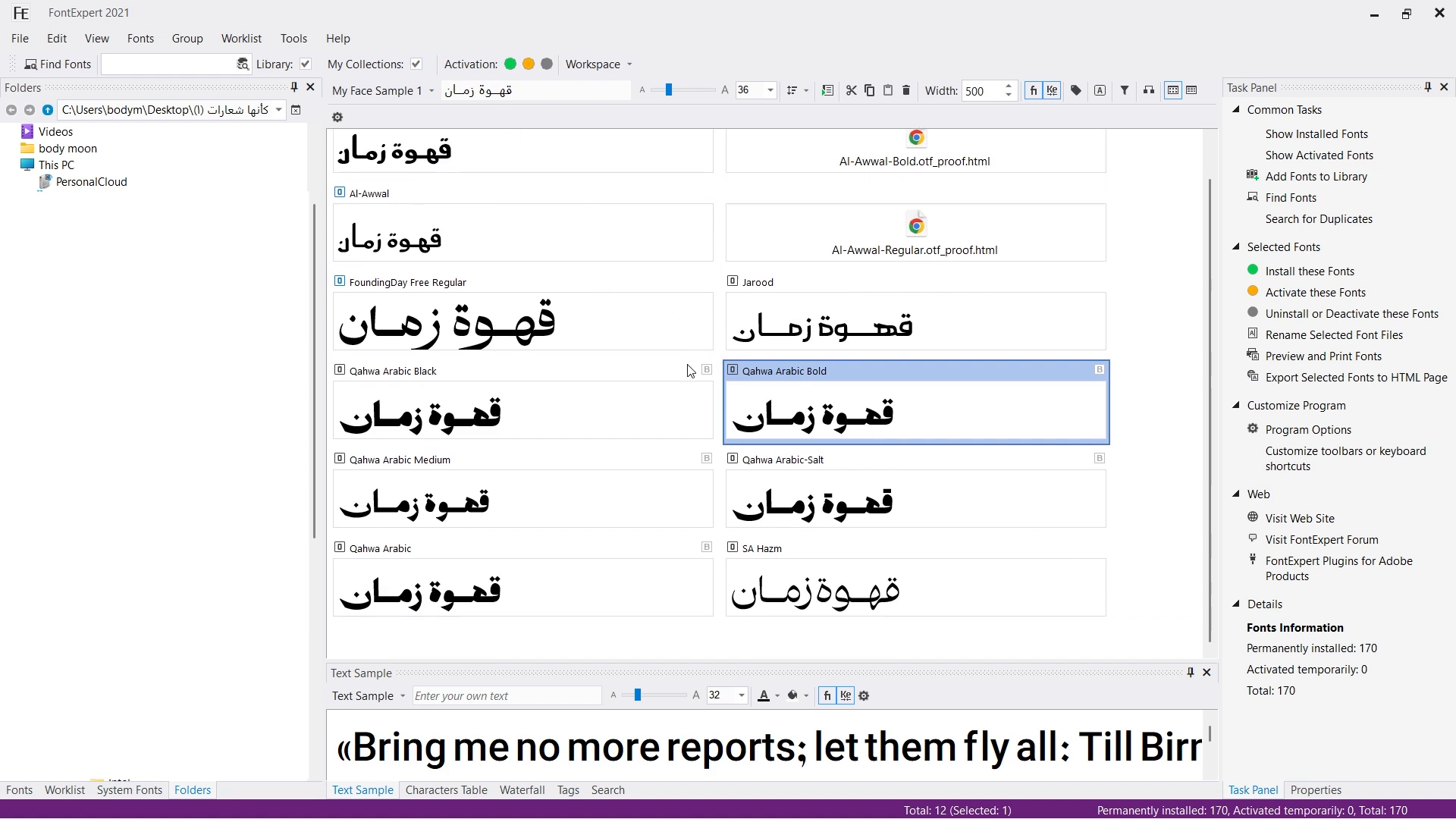
scroll(580, 464, up, 1)
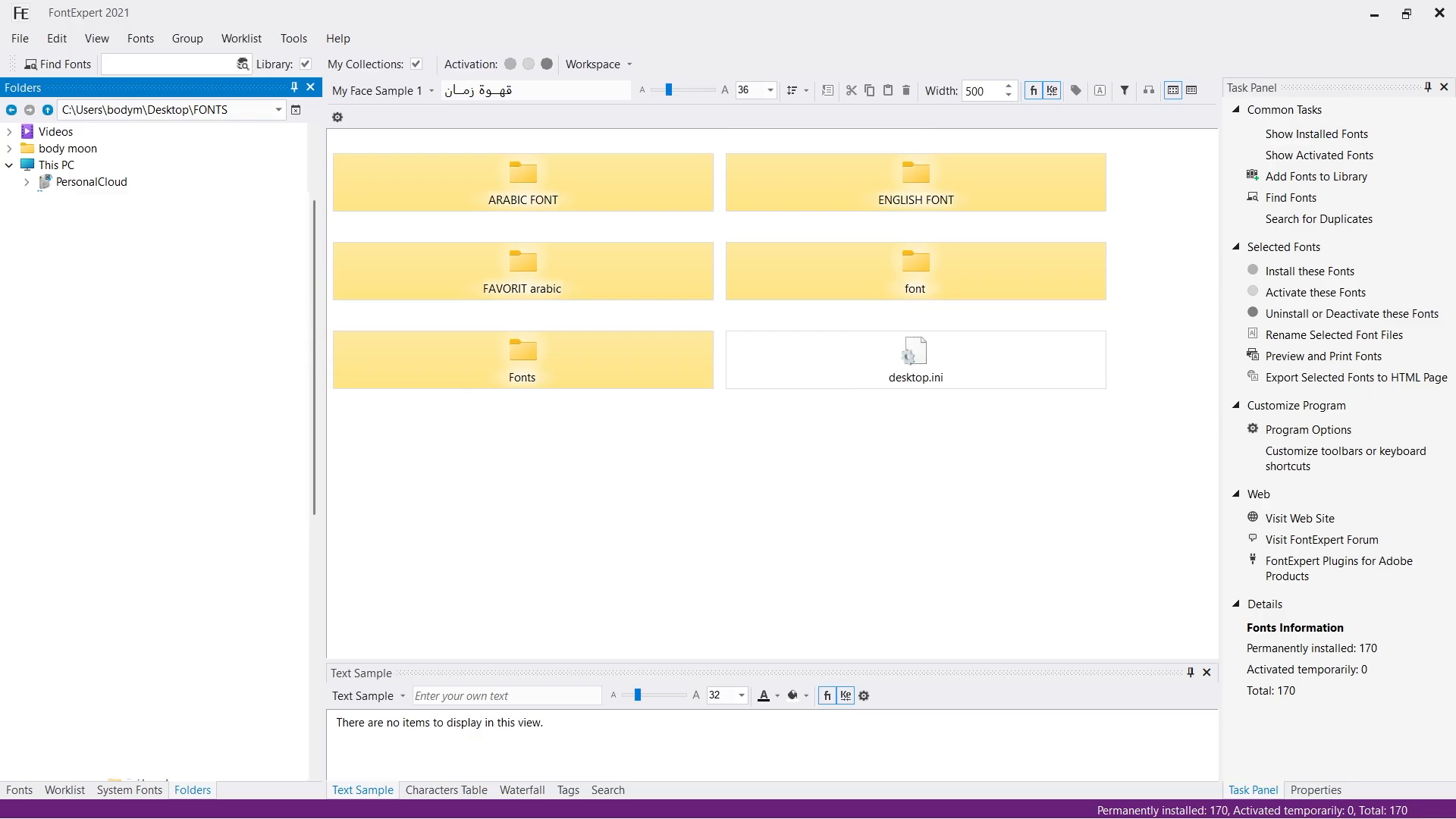
- Compare how "قهوة زمان" looks in the Arabic fonts of the FAVORIT arabic folder
scroll(876, 339, down, 6)
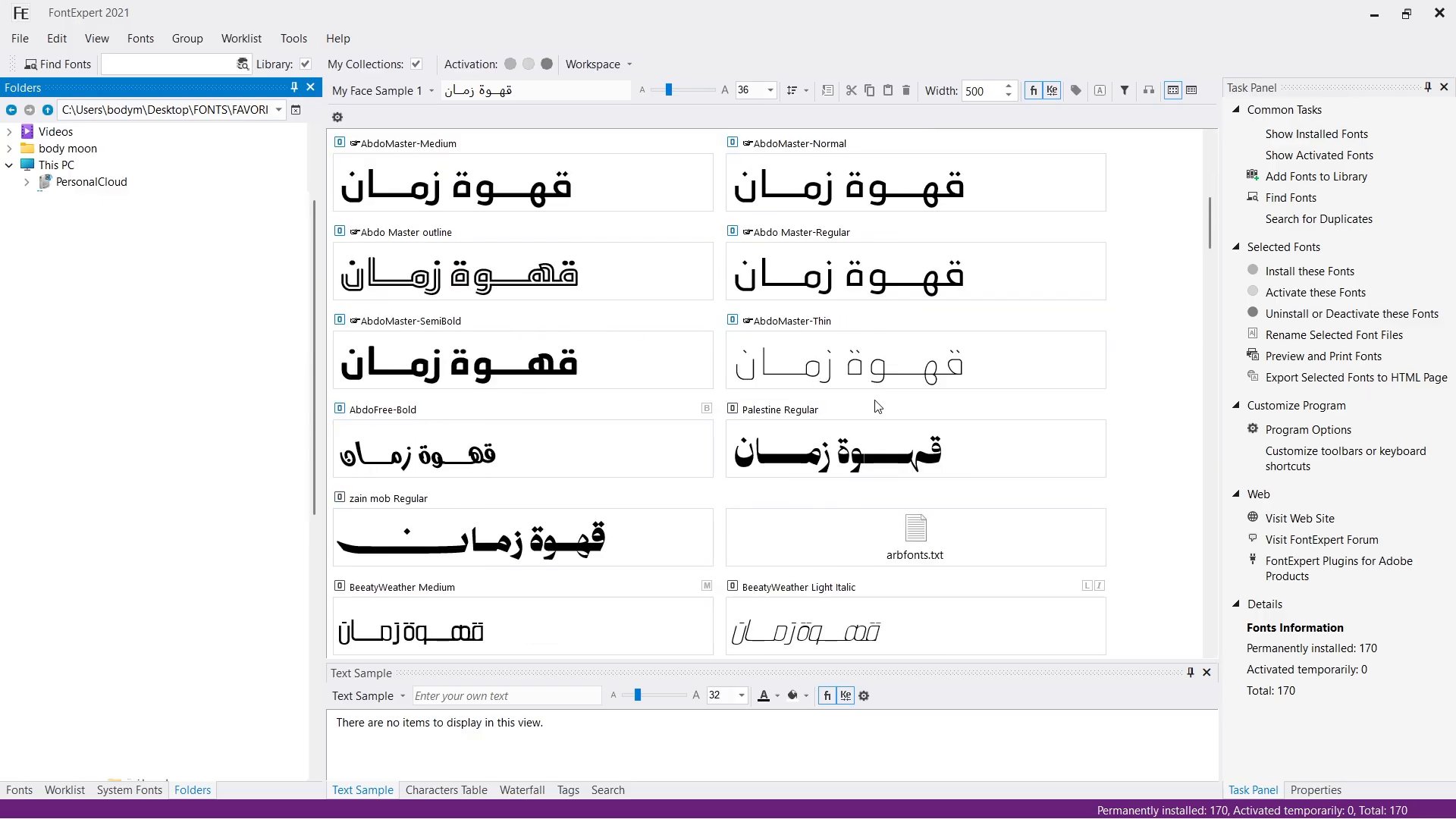
scroll(877, 407, down, 1)
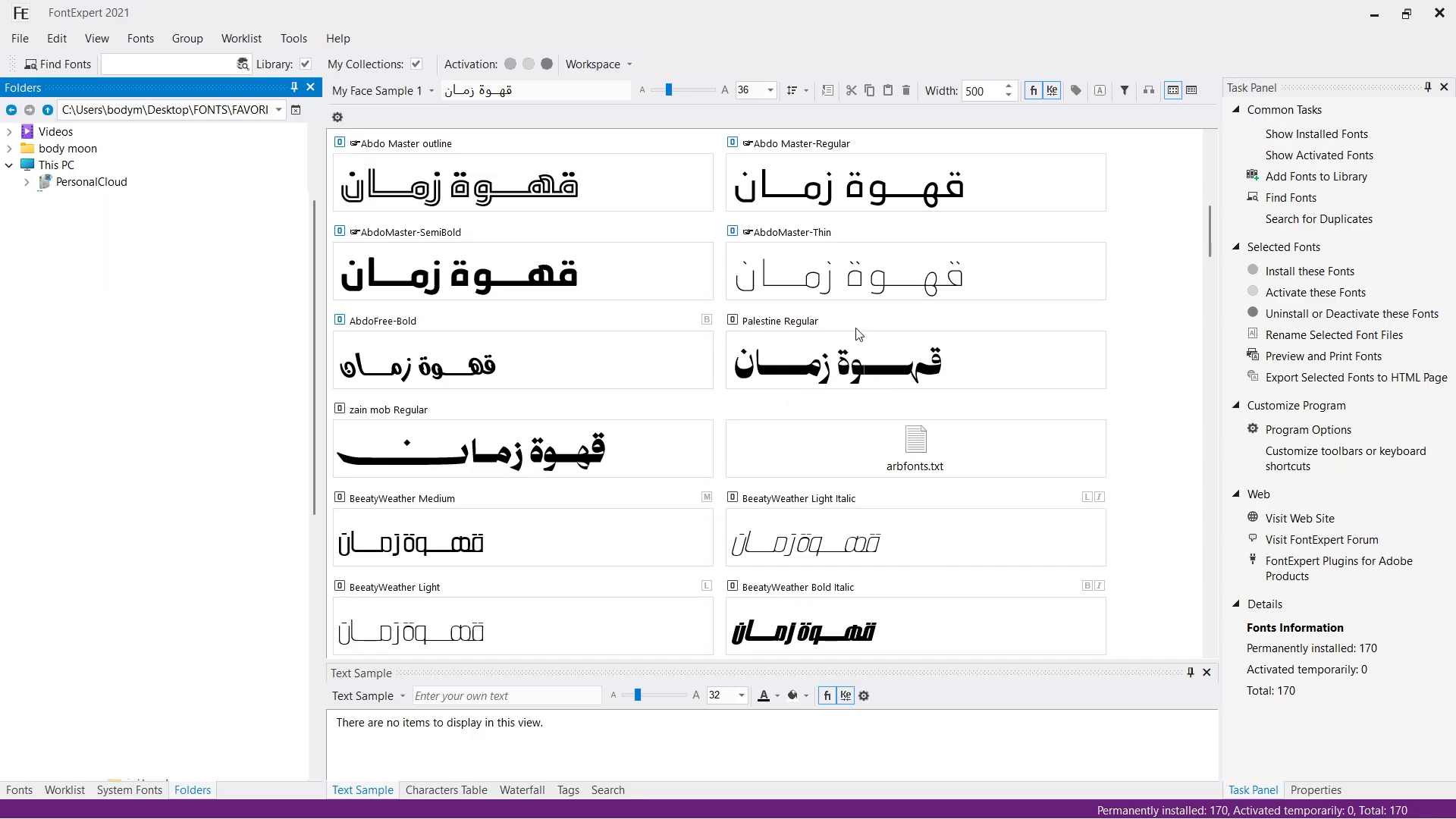
click(876, 386)
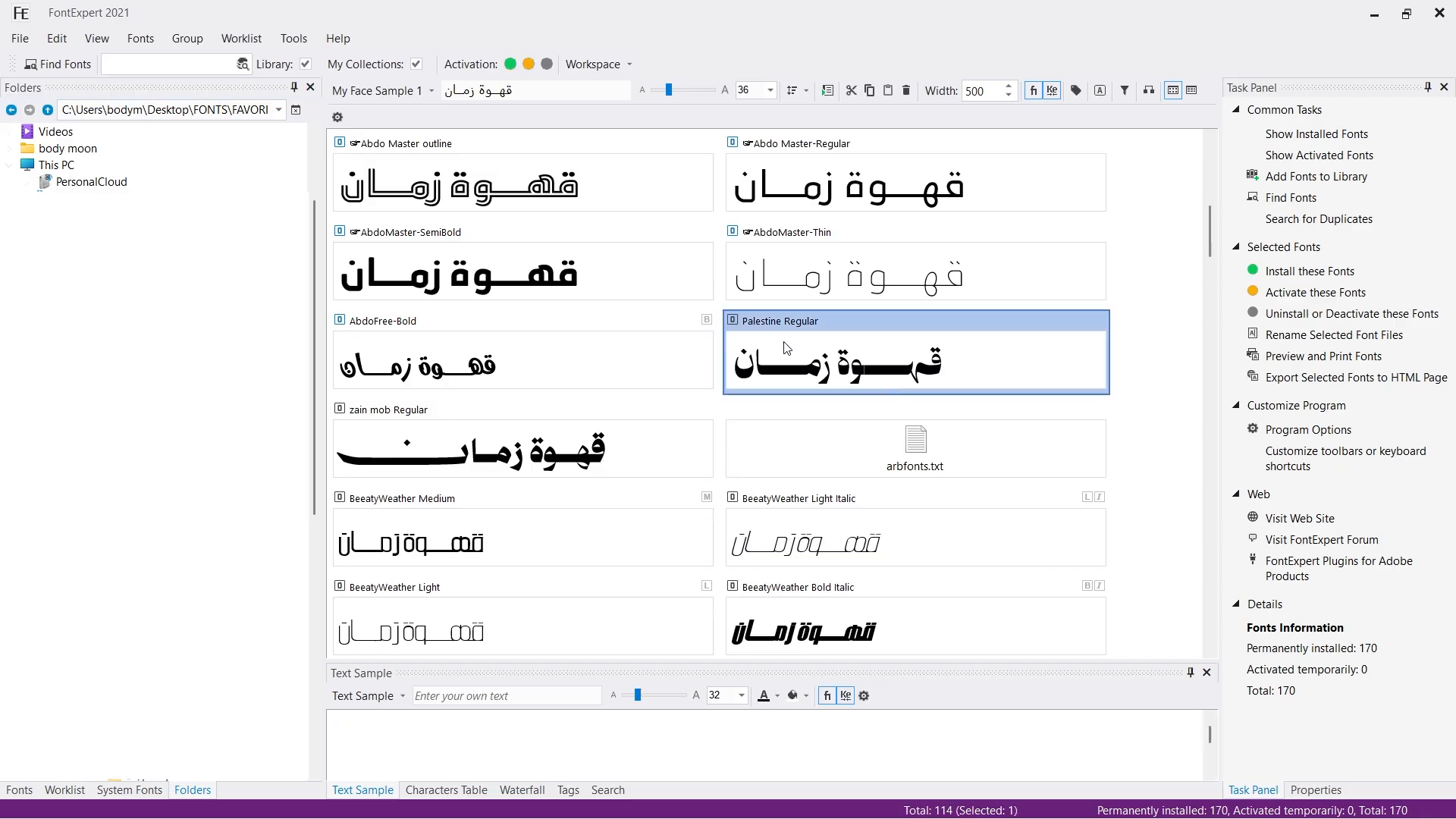
scroll(852, 371, down, 10)
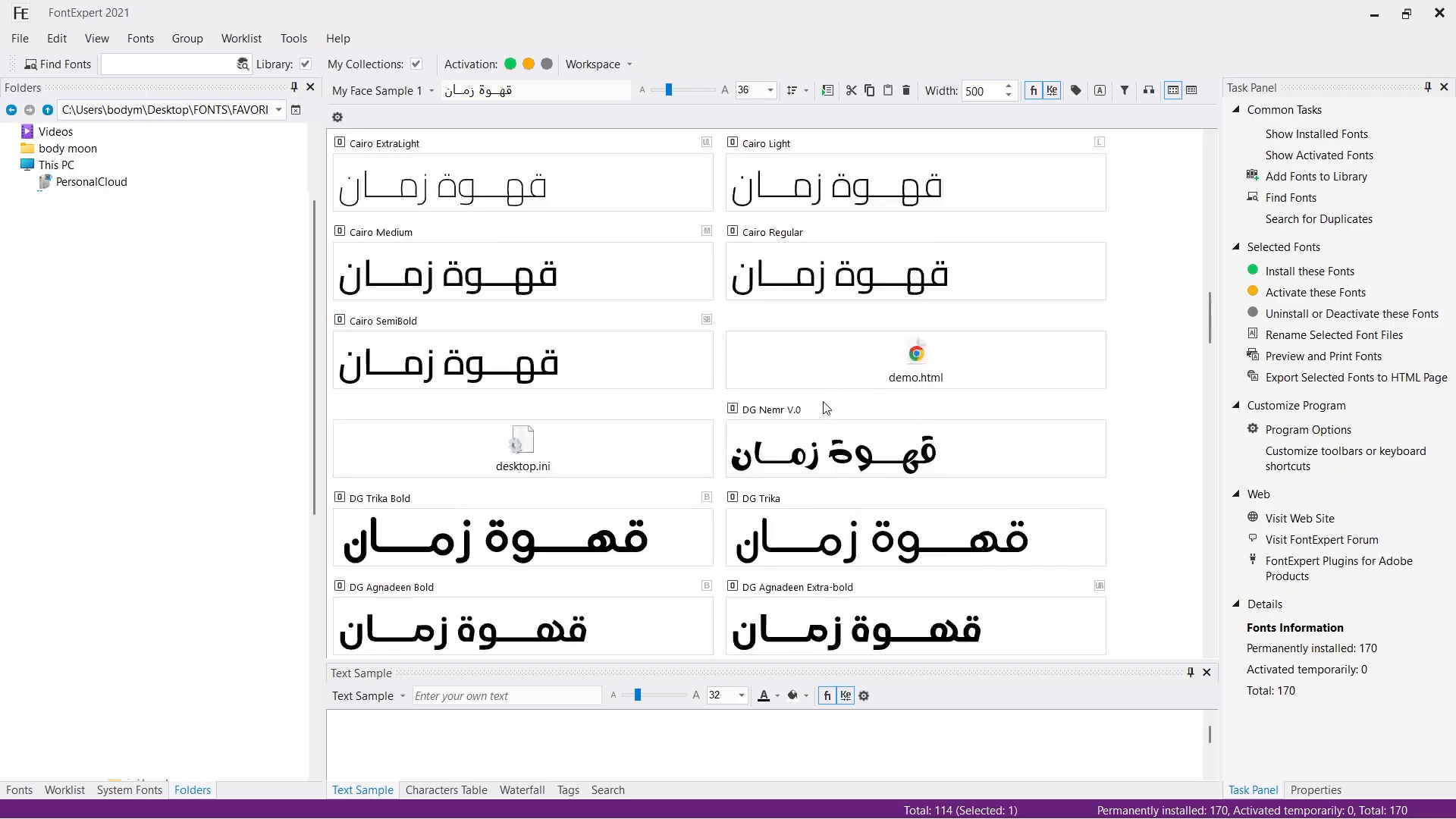
scroll(824, 408, down, 3)
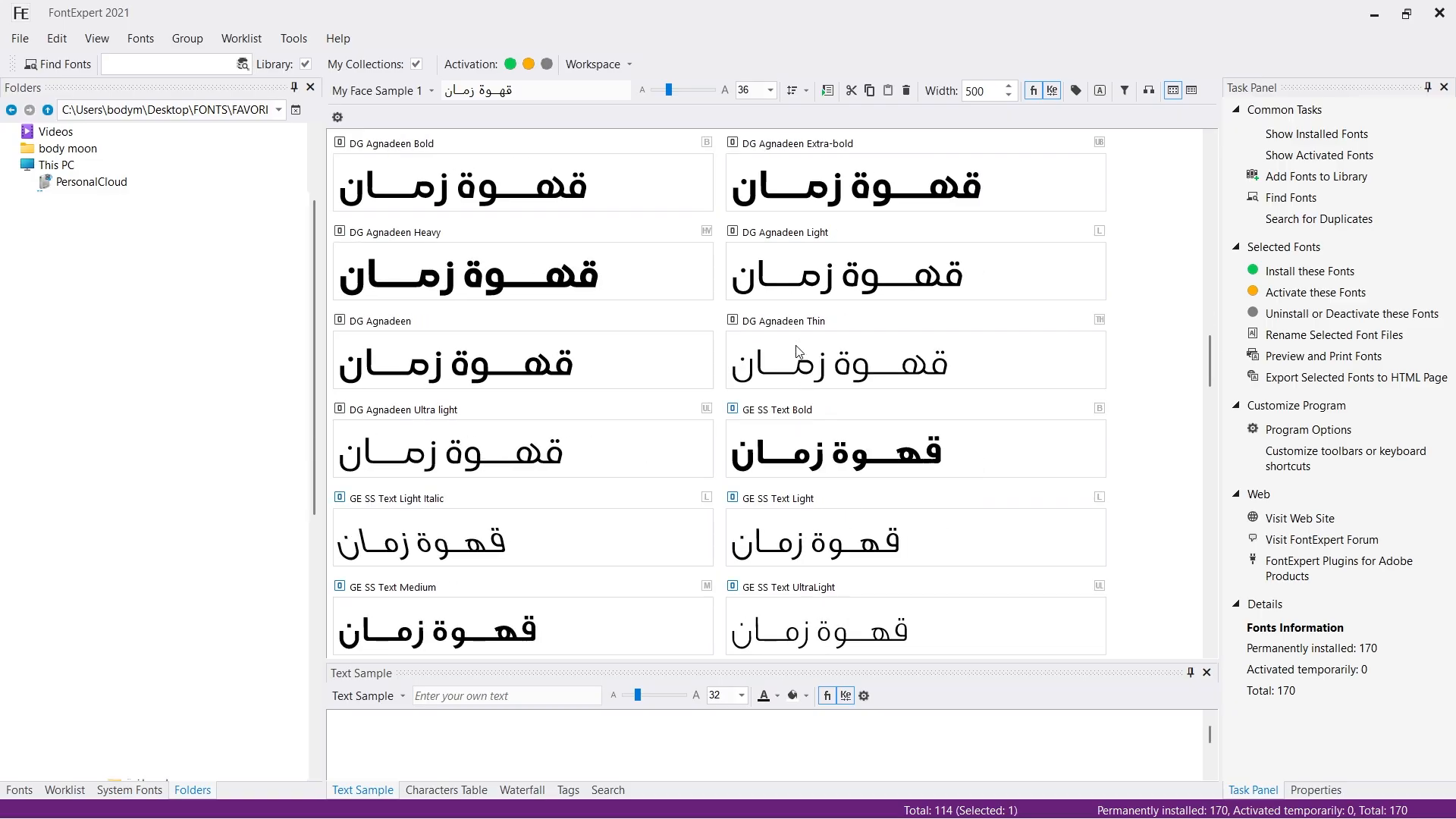
scroll(796, 351, down, 6)
scroll(735, 374, down, 2)
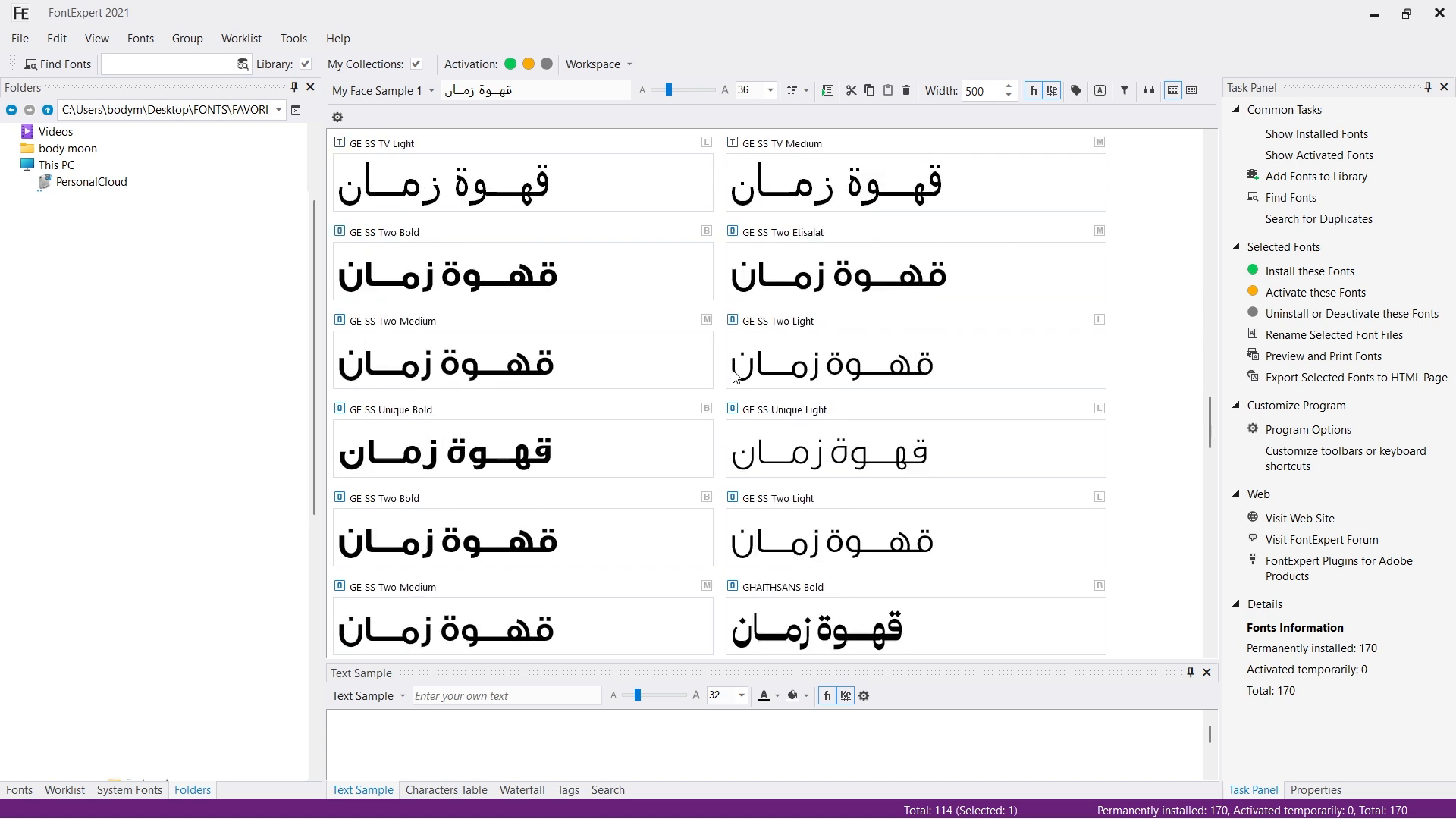
scroll(749, 364, down, 1)
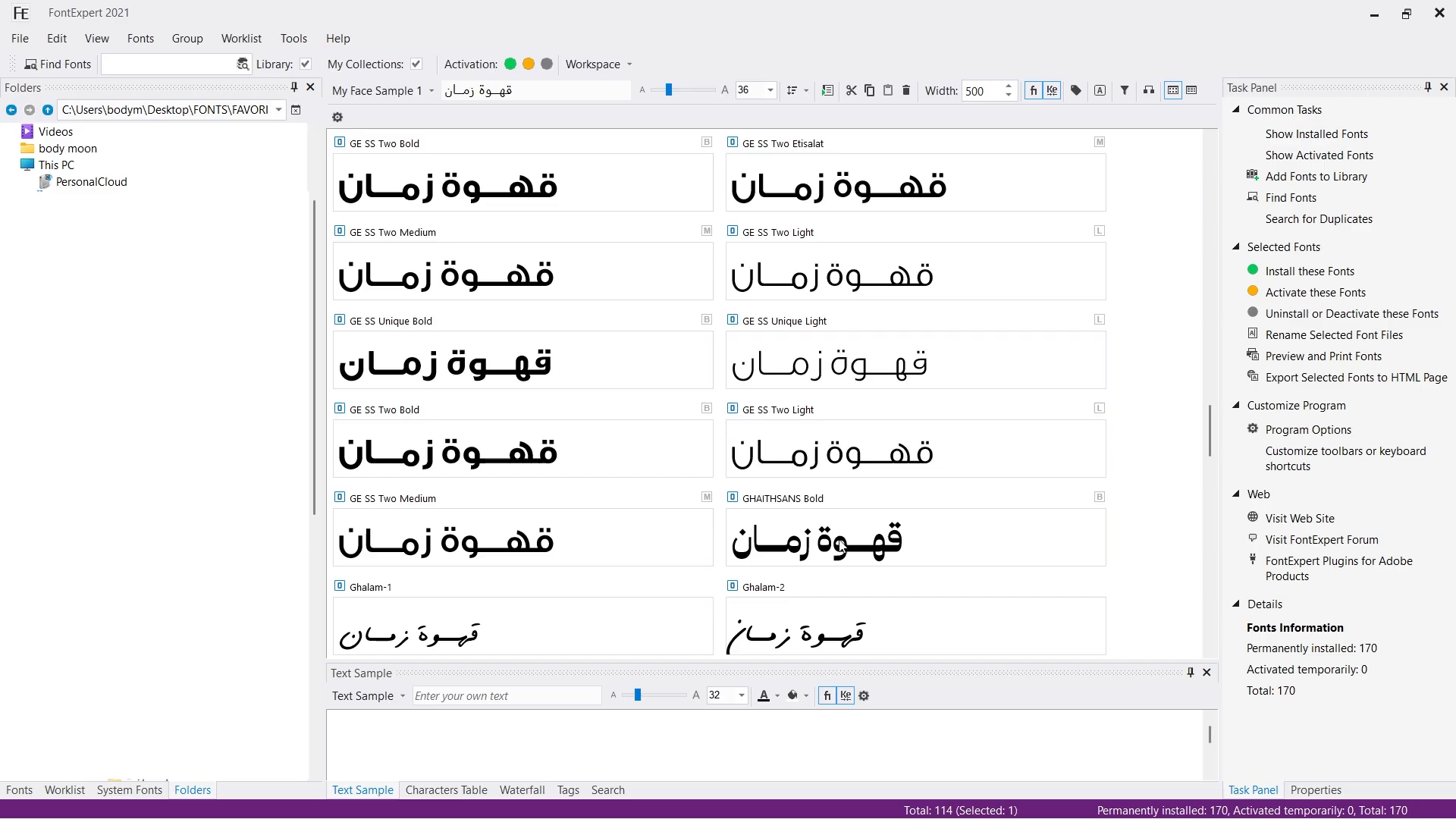
scroll(591, 493, down, 3)
scroll(592, 485, down, 5)
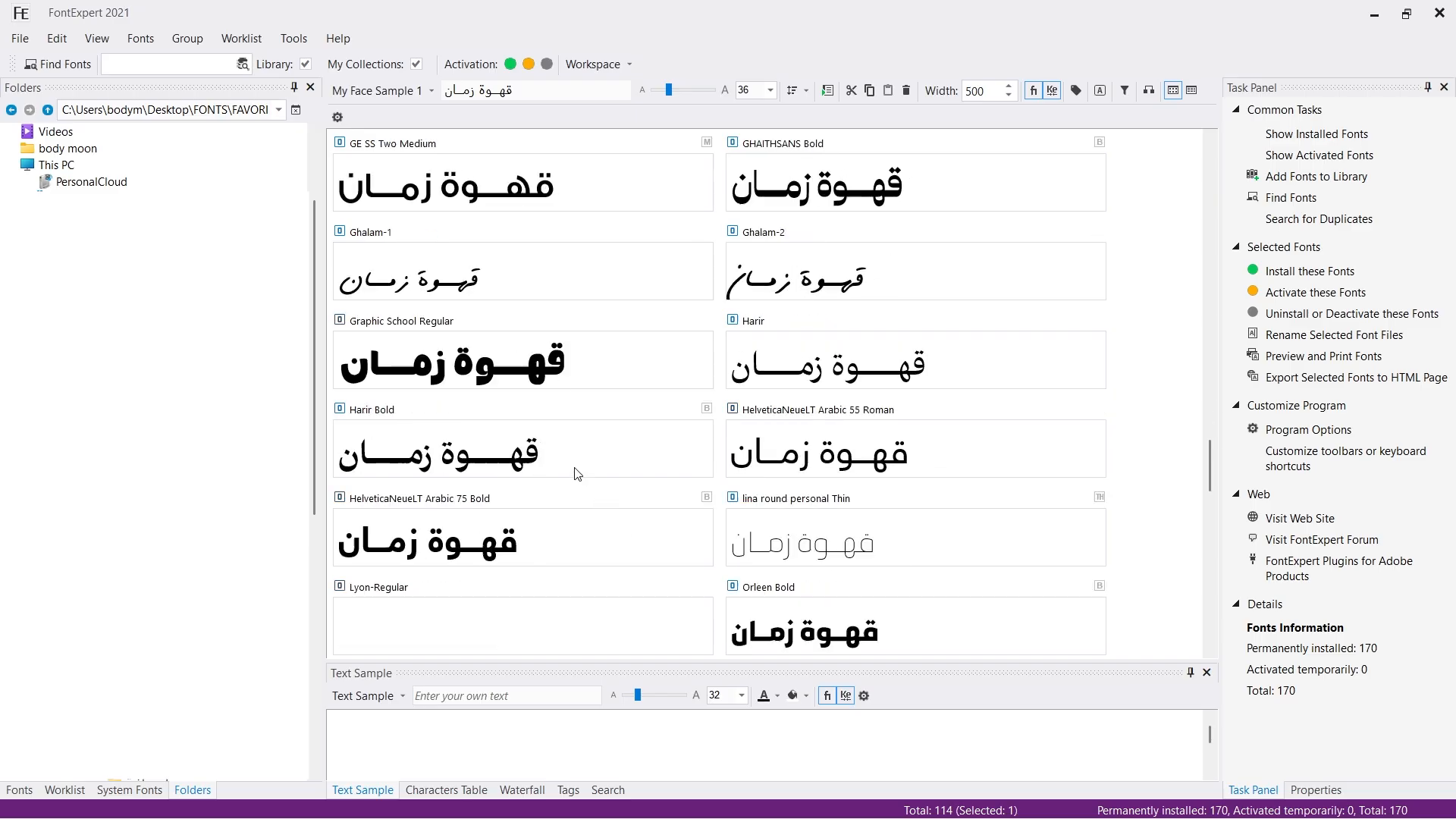
scroll(583, 467, down, 2)
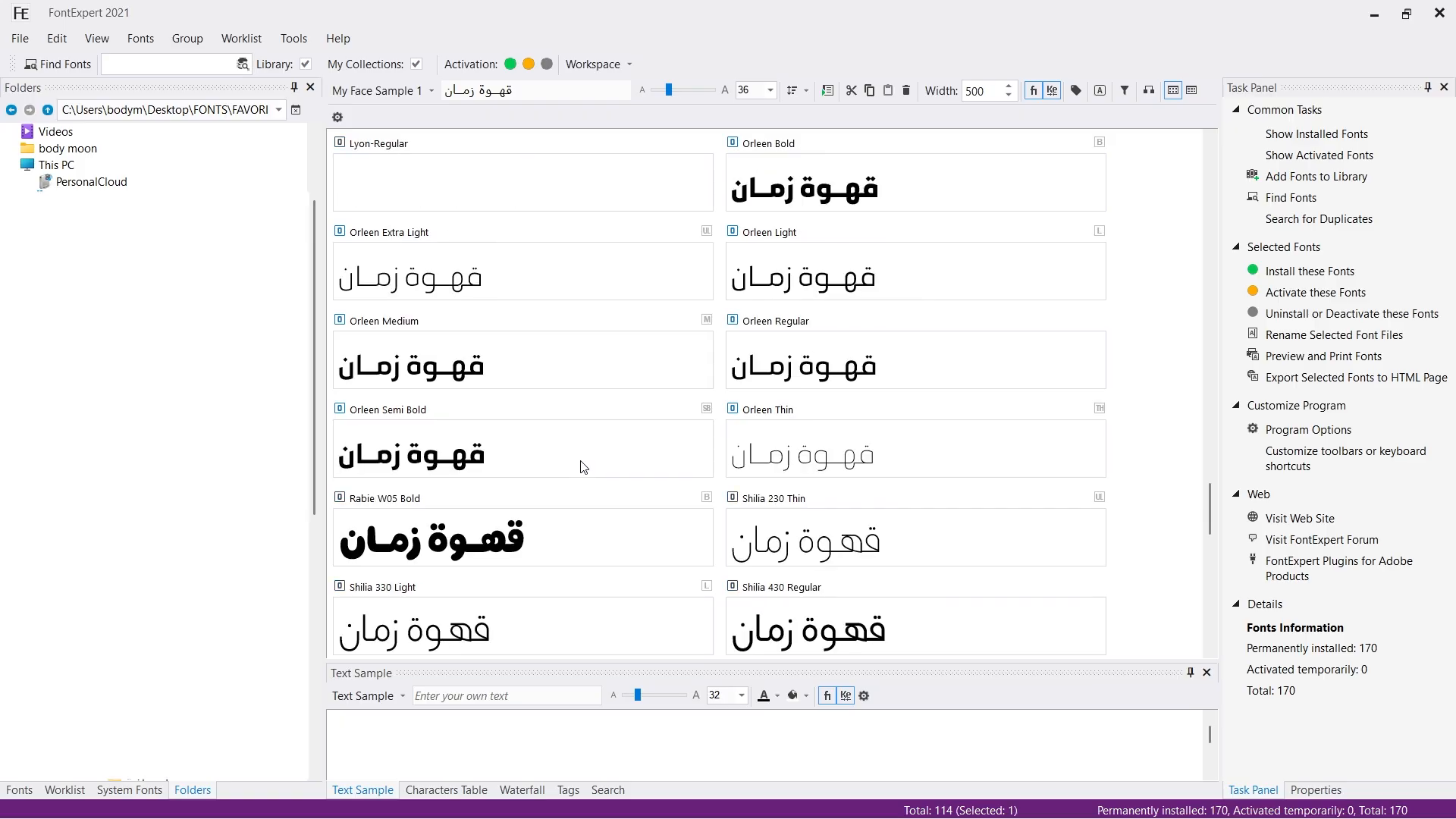
scroll(576, 493, down, 3)
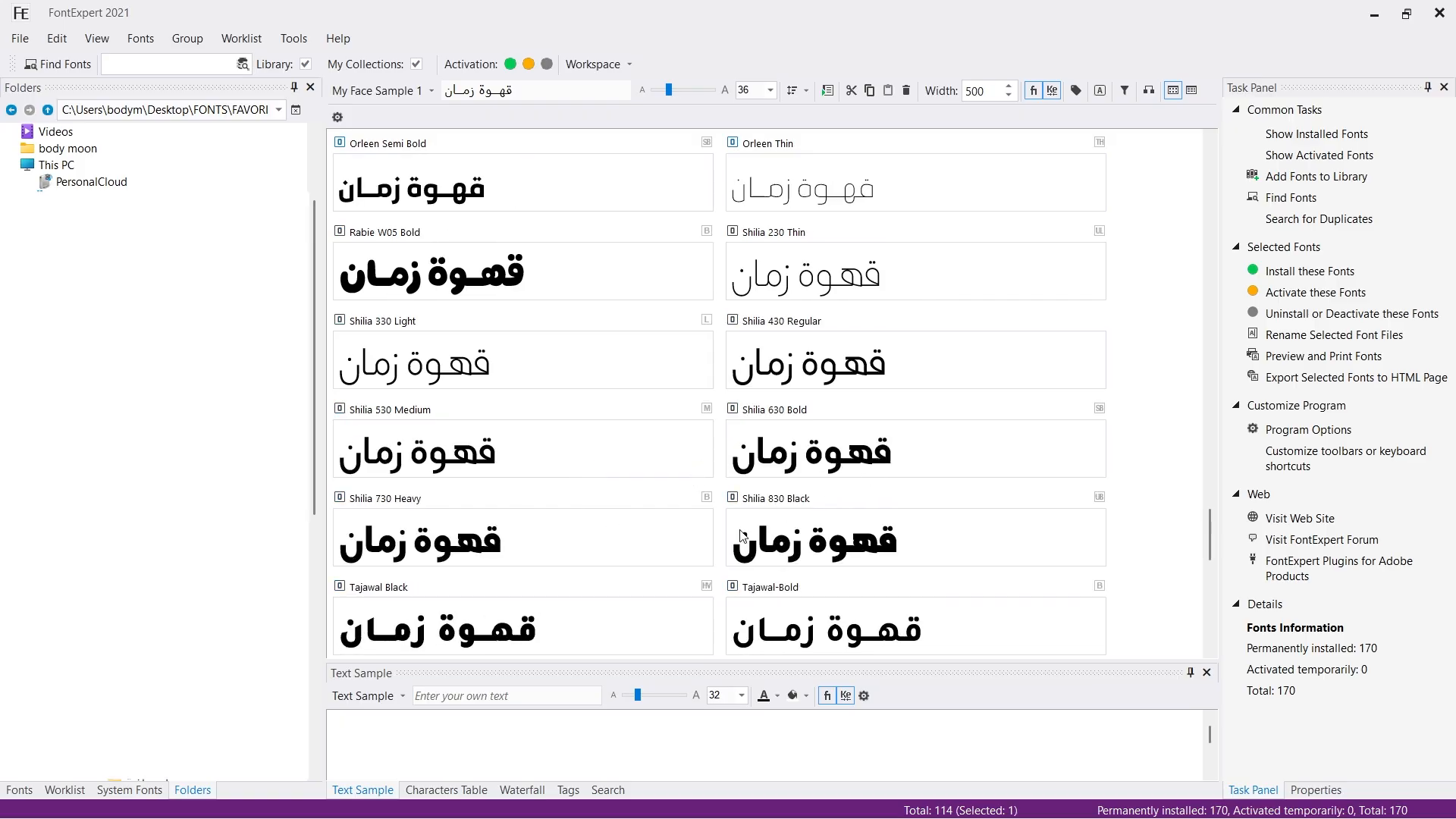
scroll(781, 531, down, 4)
scroll(698, 492, down, 2)
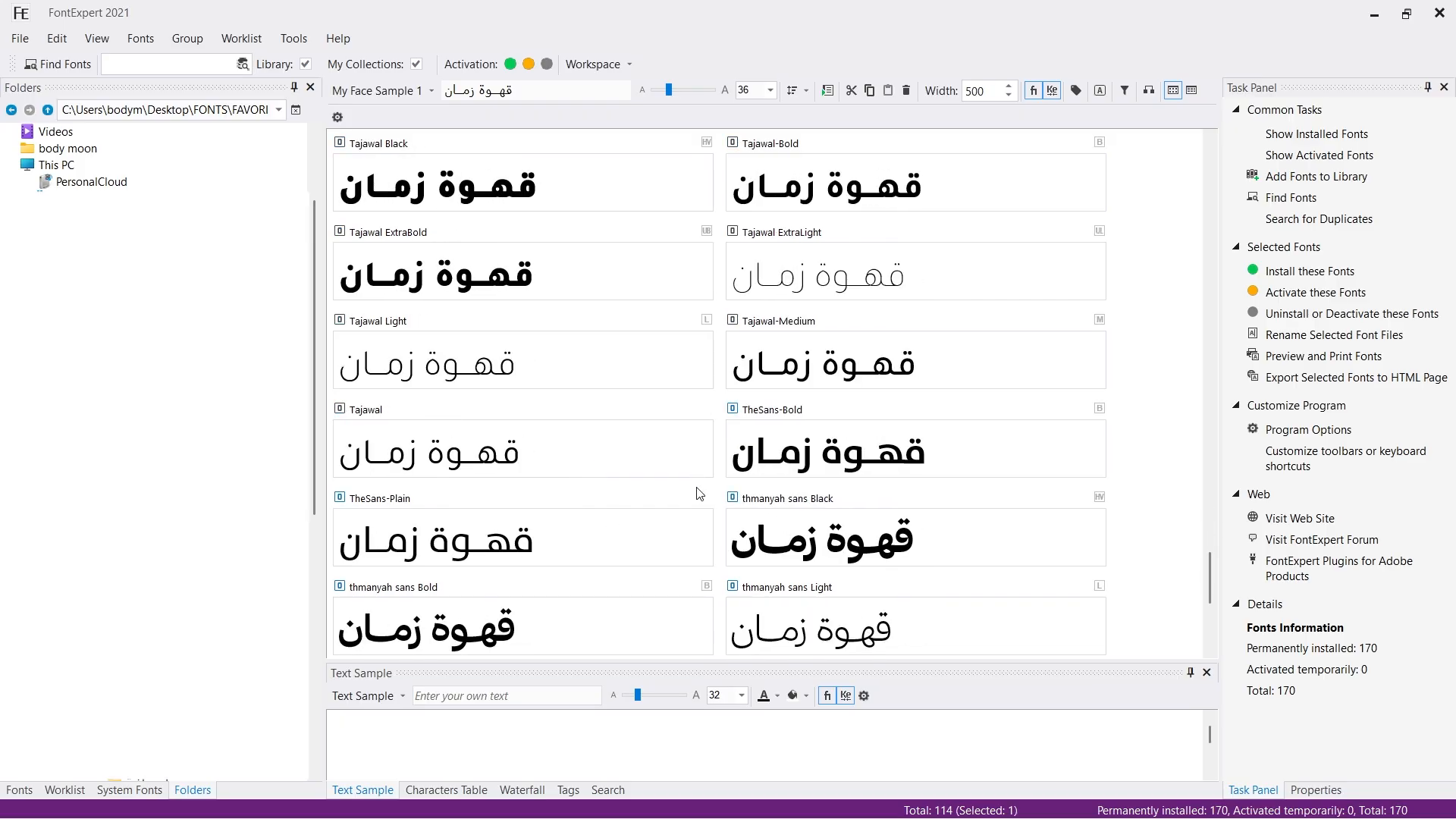
- Activate the thmanyah sans Black font and apply it to the text layer back in Photoshop
click(912, 546)
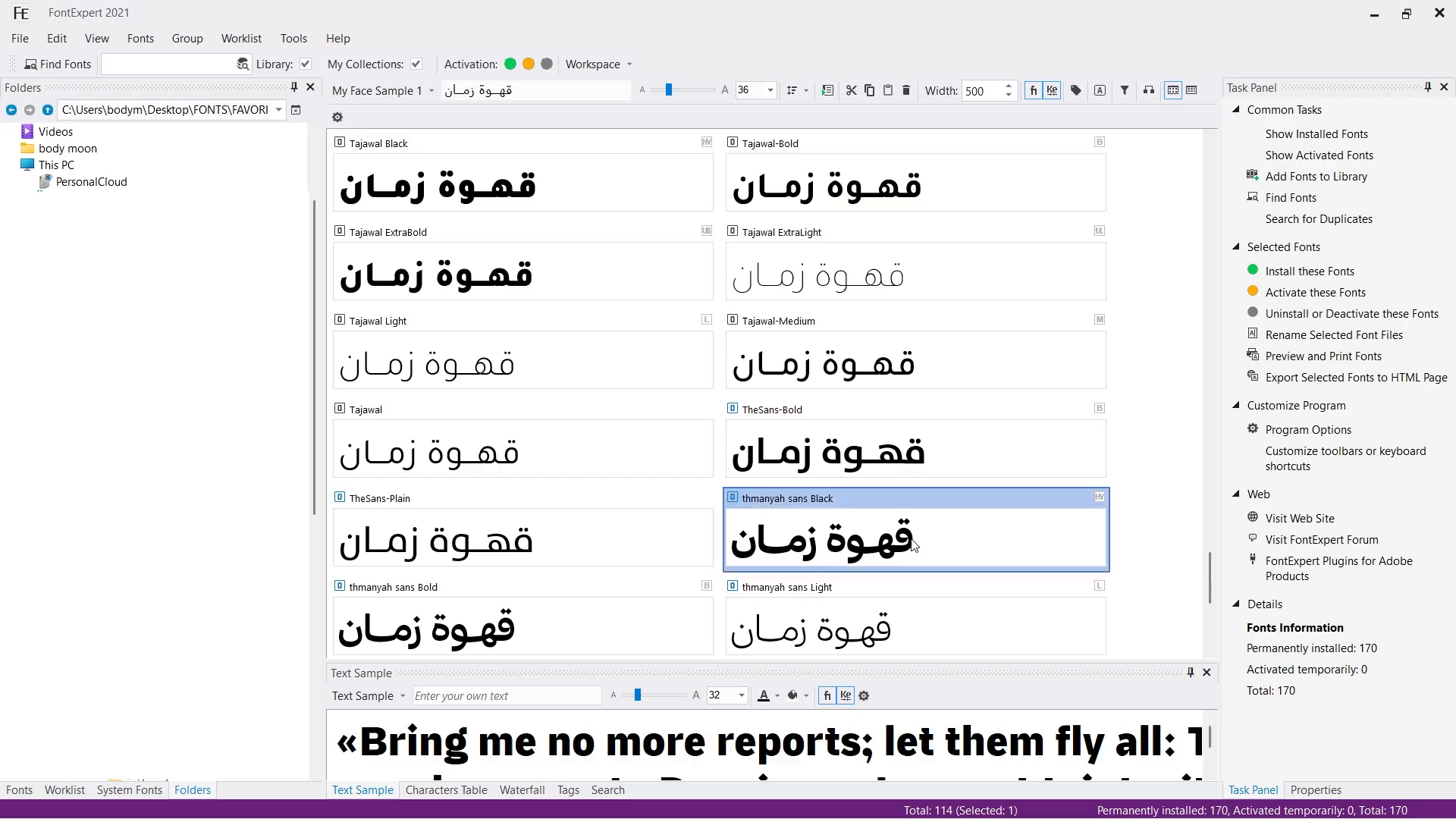
click(528, 64)
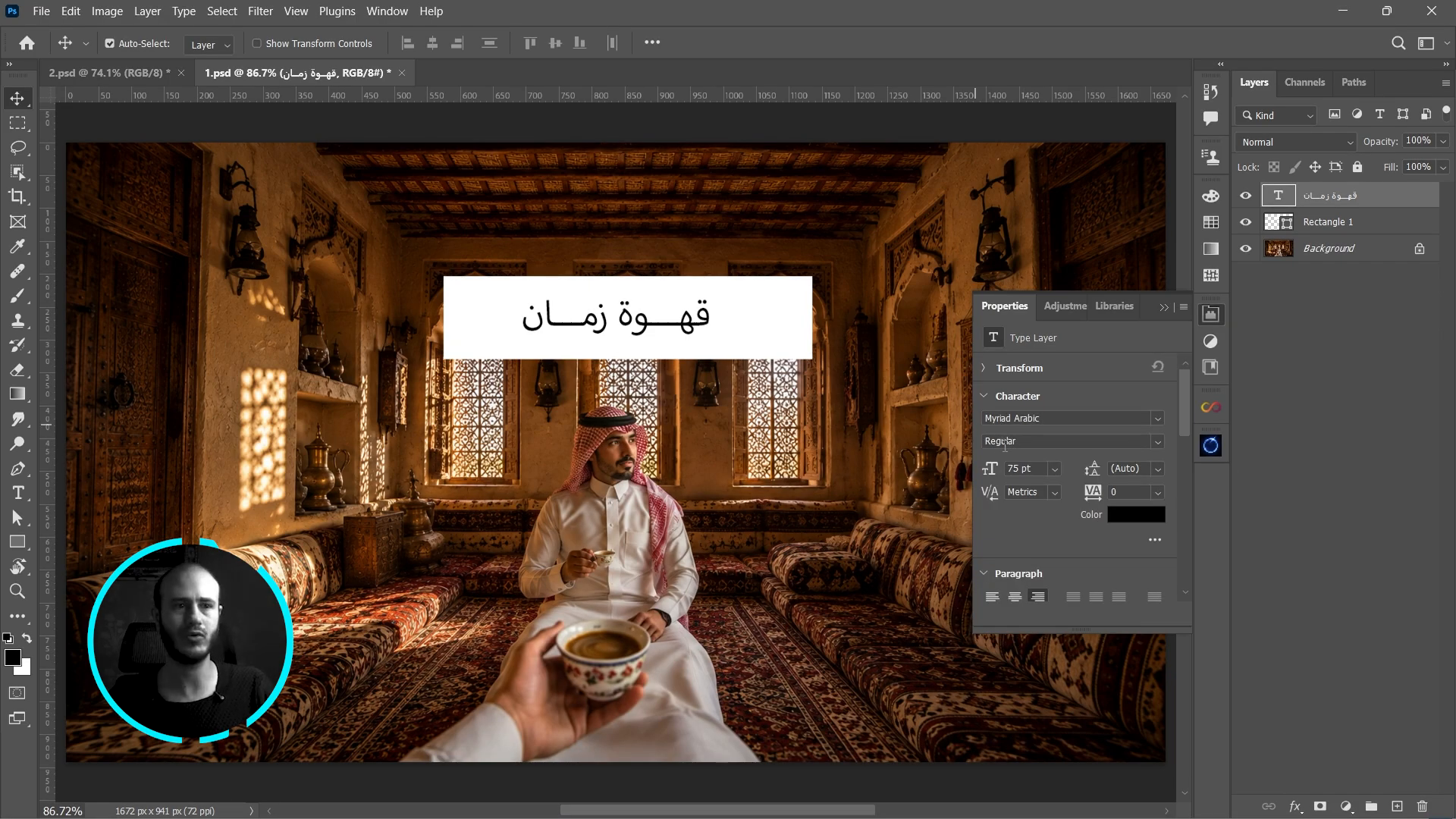
click(1062, 420)
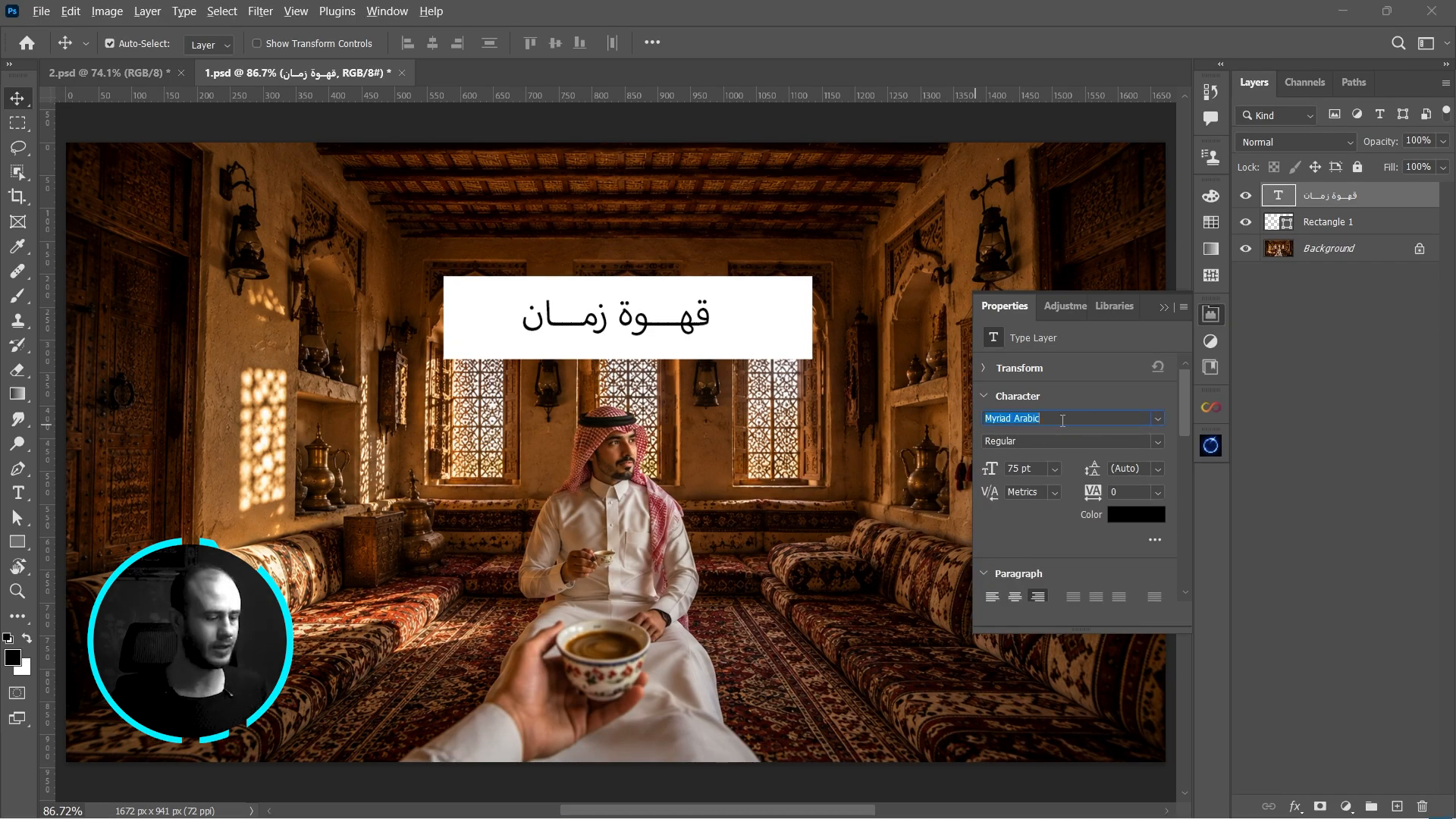
text(thmanyah sans)
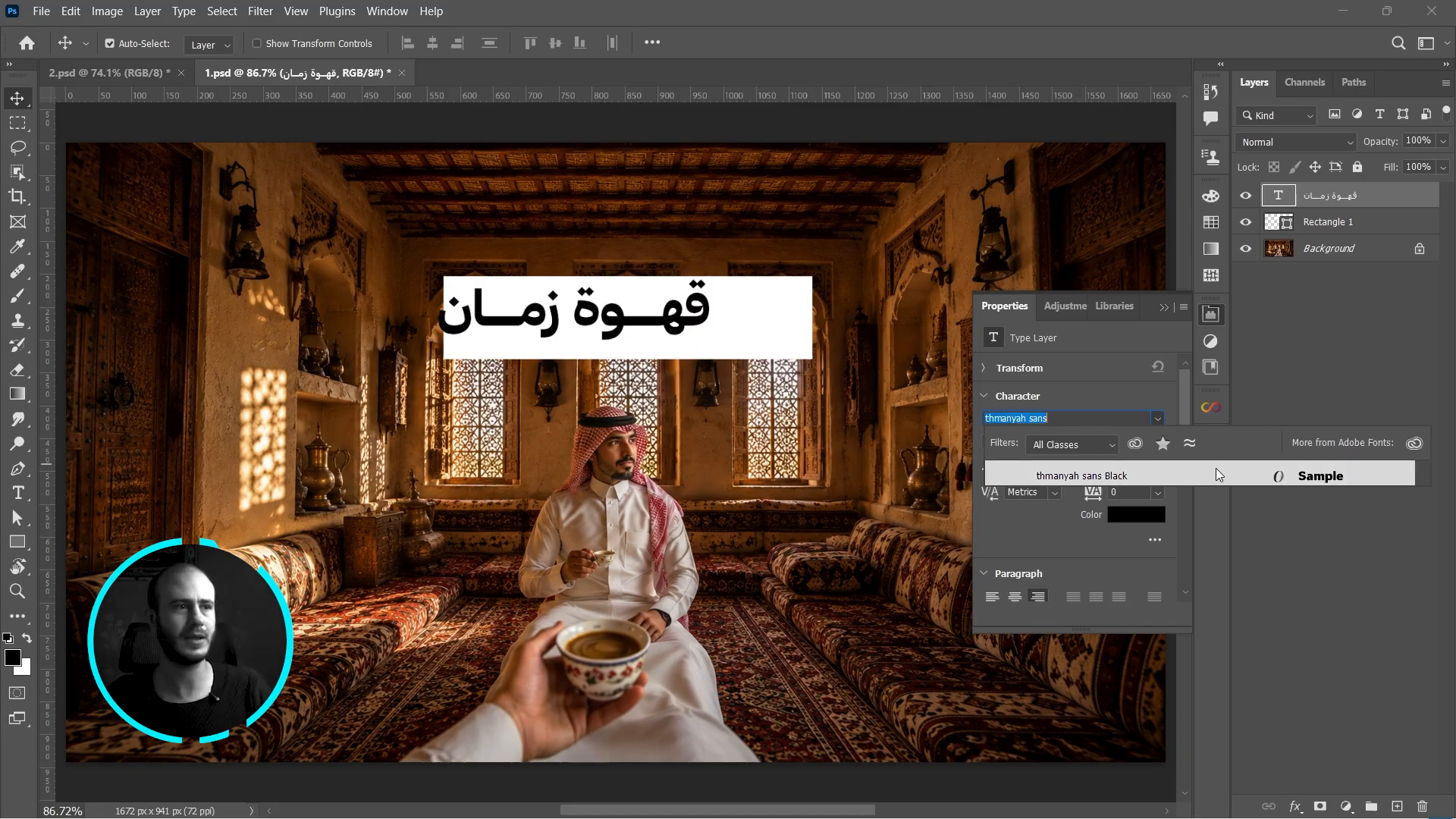
click(1216, 467)
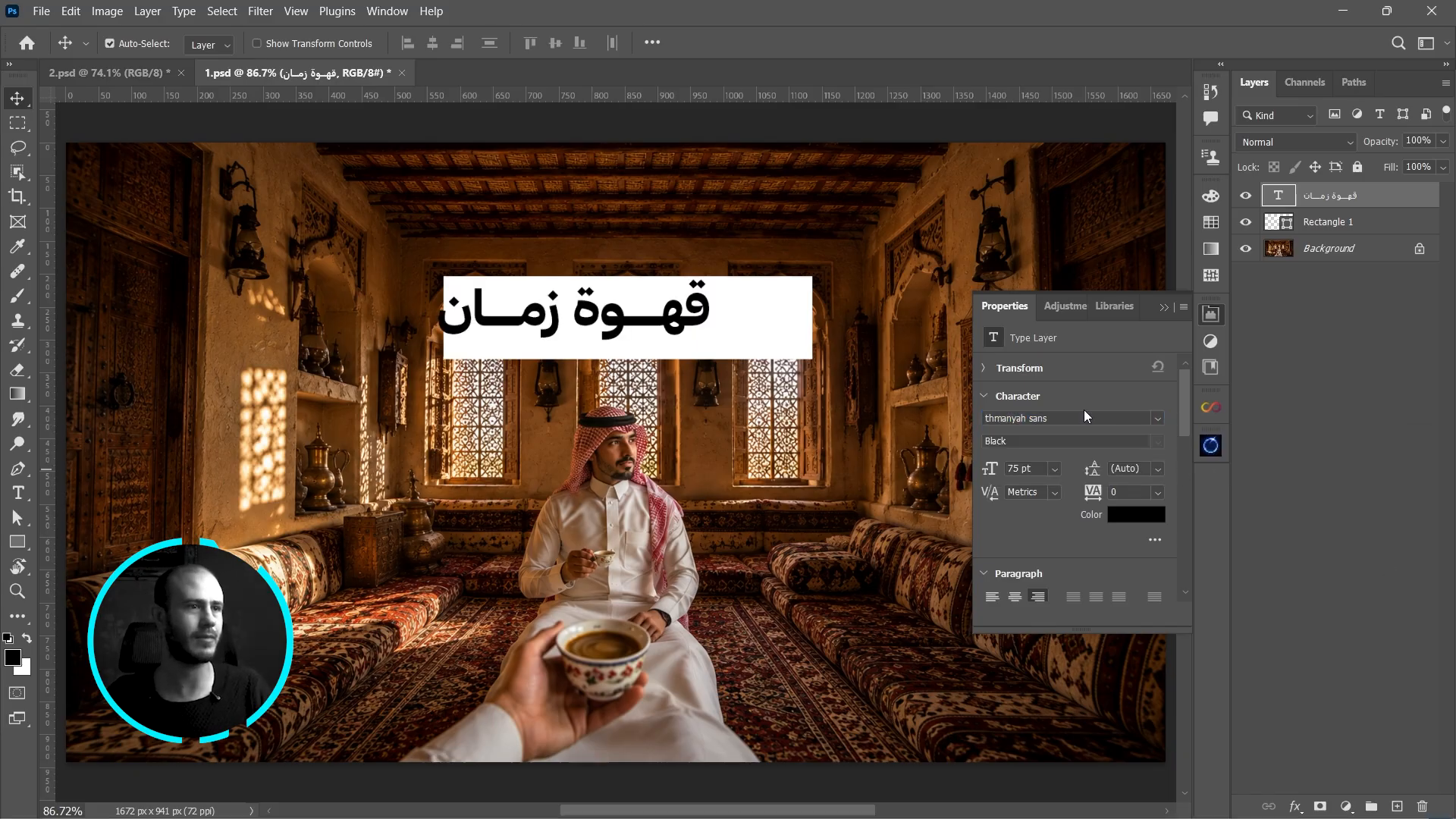
- Center the text horizontally and vertically on the white rectangle by aligning it to a selection loaded from Rectangle 1
drag(696, 326, 751, 335)
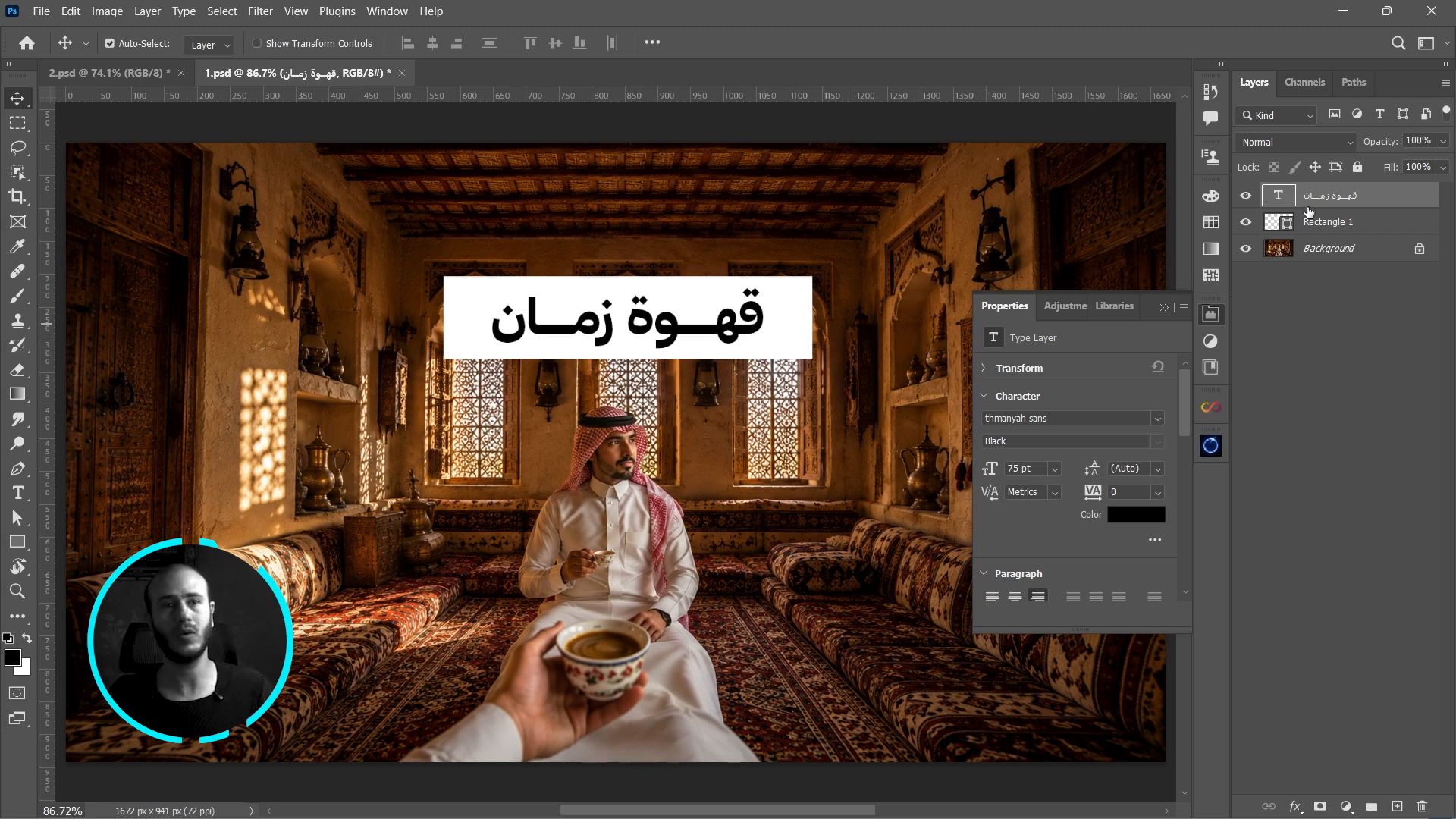
key(ctrl)
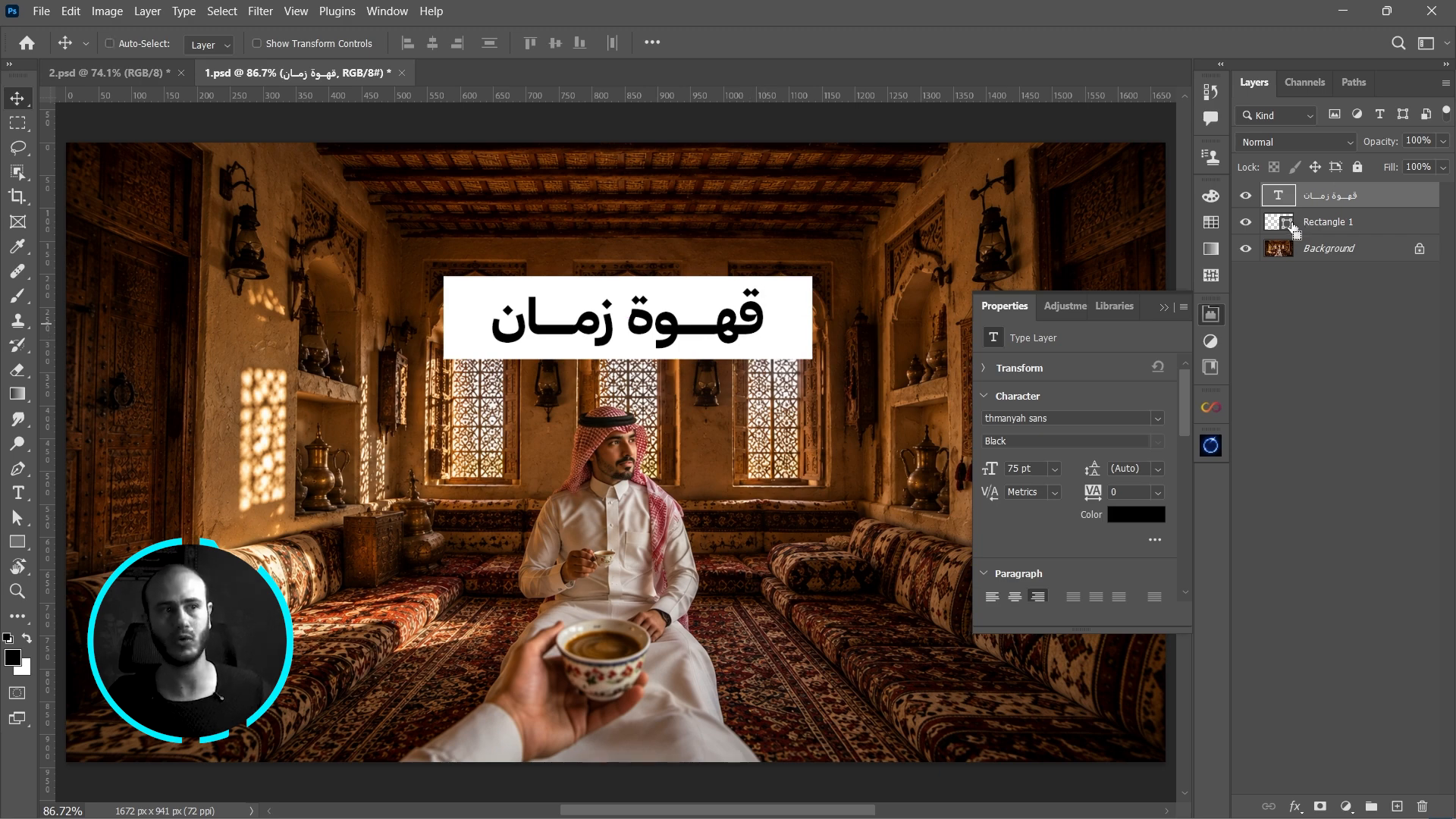
ctrl+click(1291, 227)
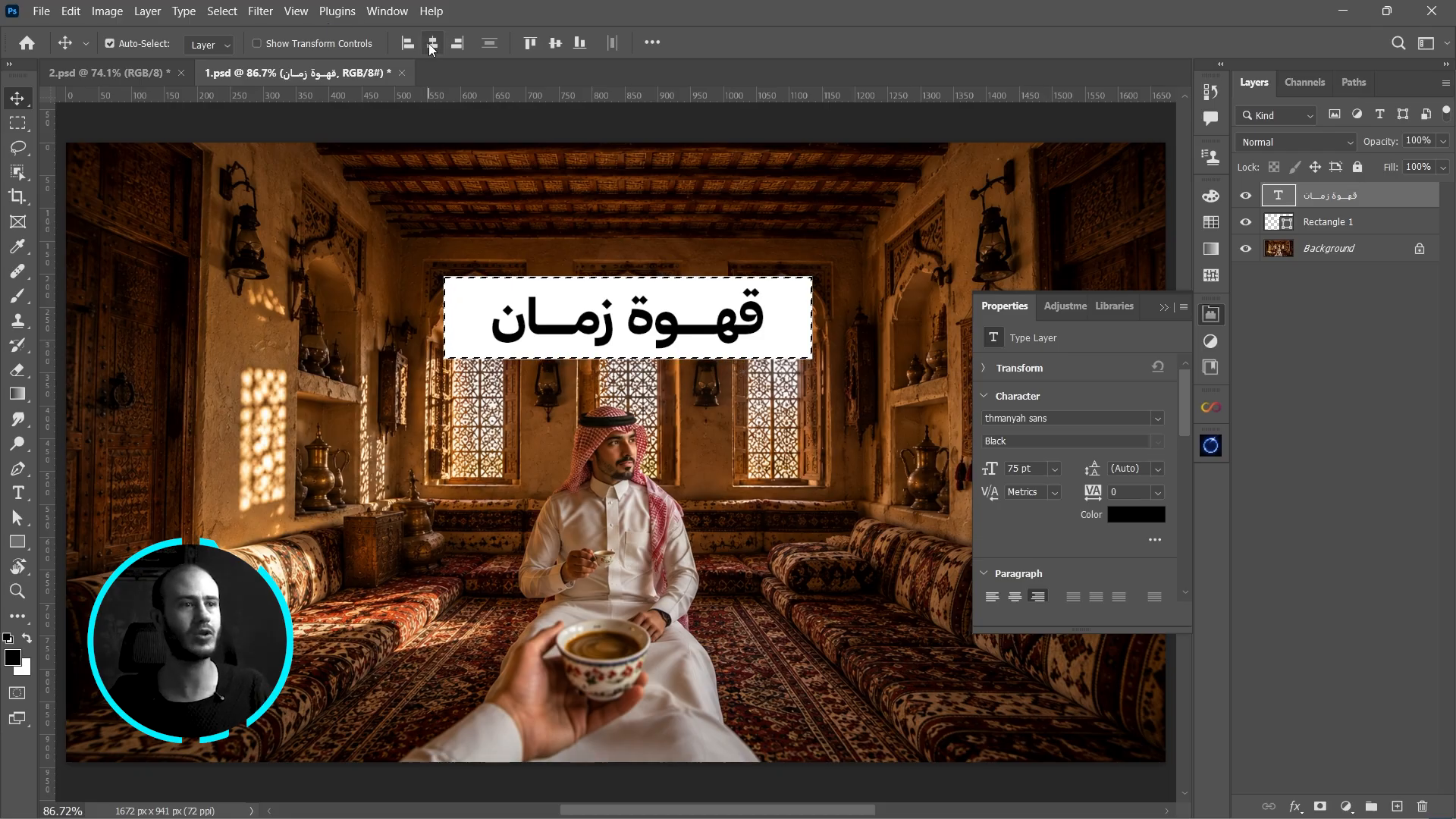
click(562, 50)
key(ctrl)
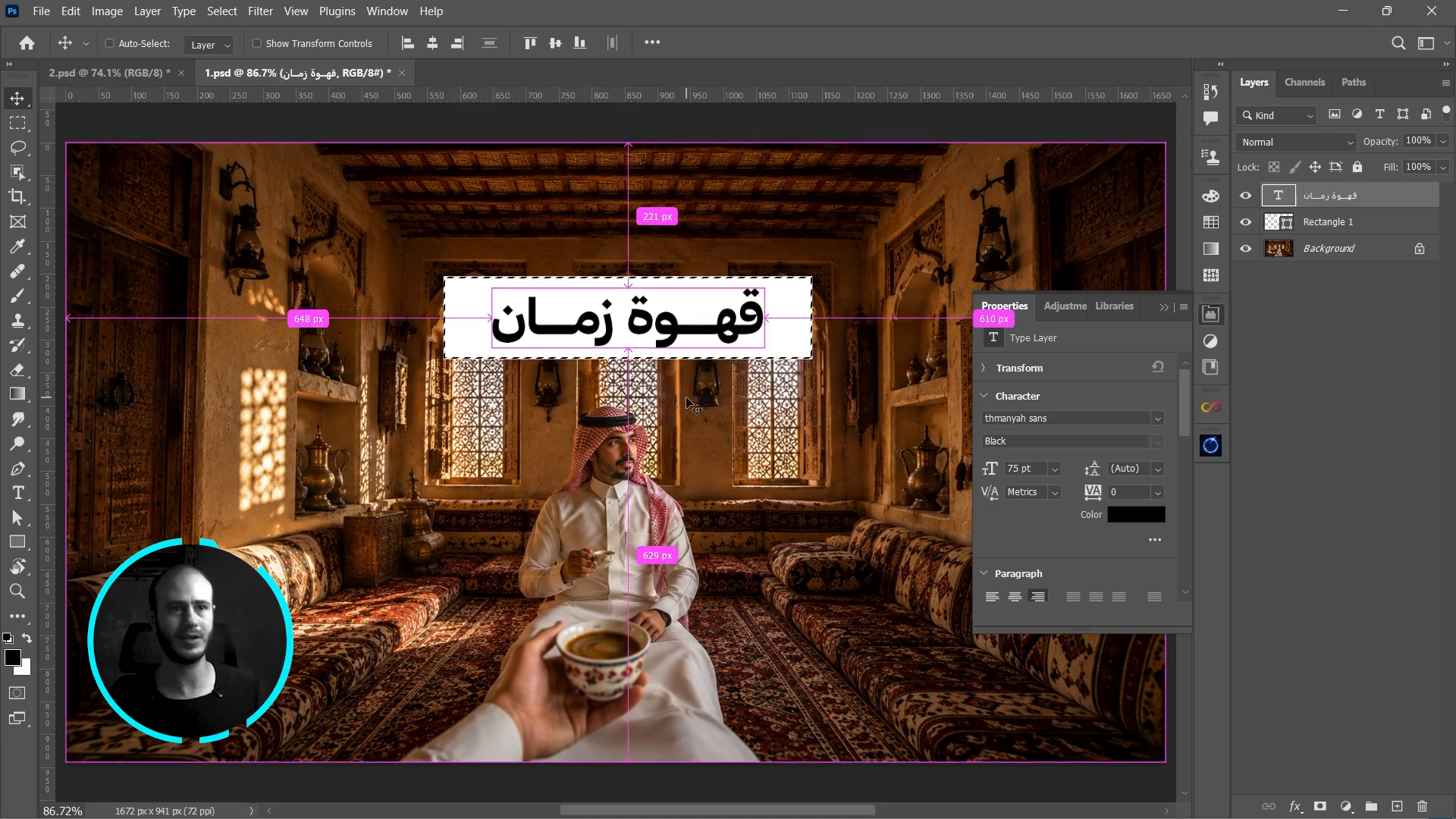
- Clear the selection and round all four corners of the white Rectangle 1 shape evenly
key(ctrl+d)
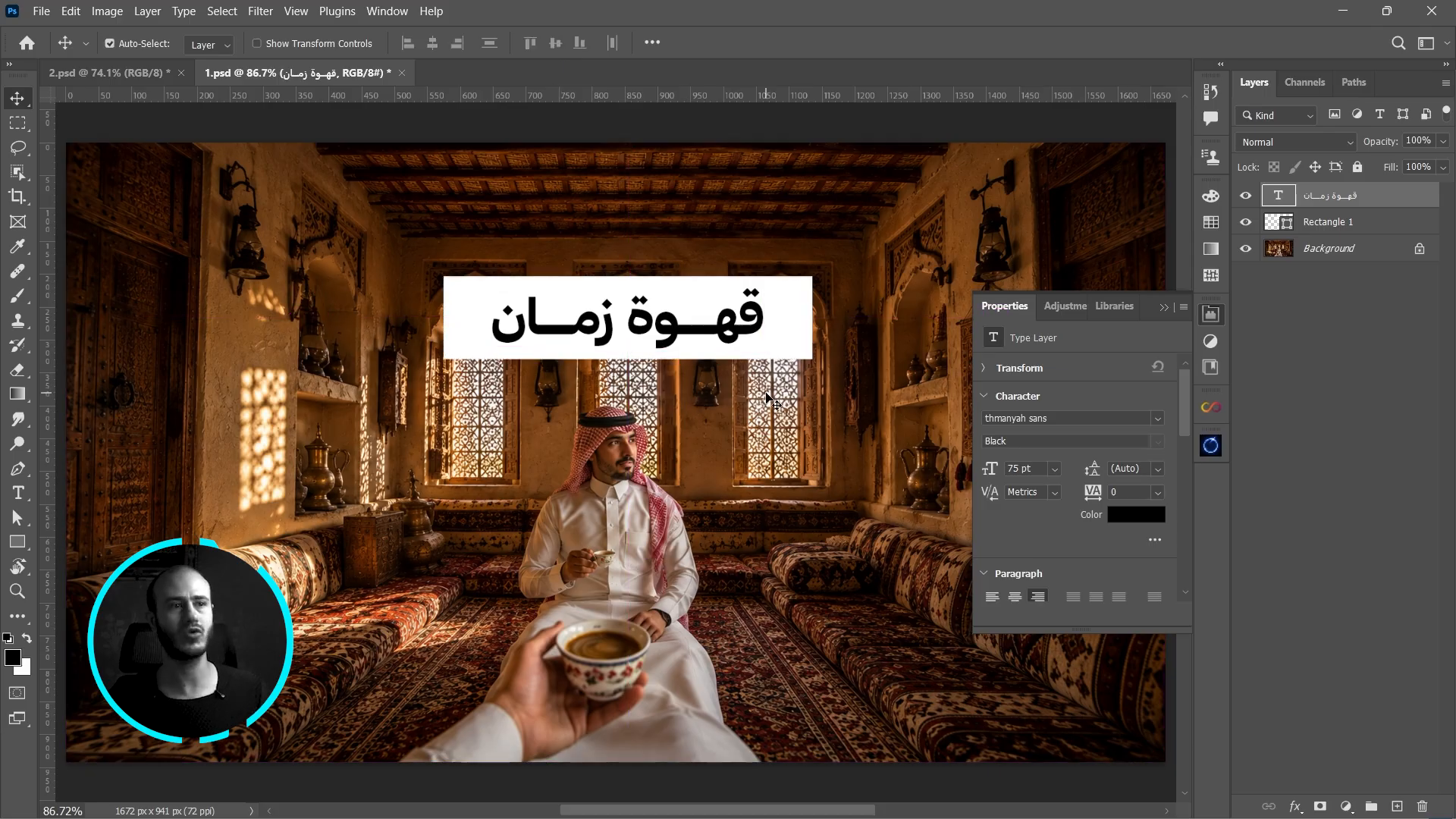
click(802, 318)
key(u)
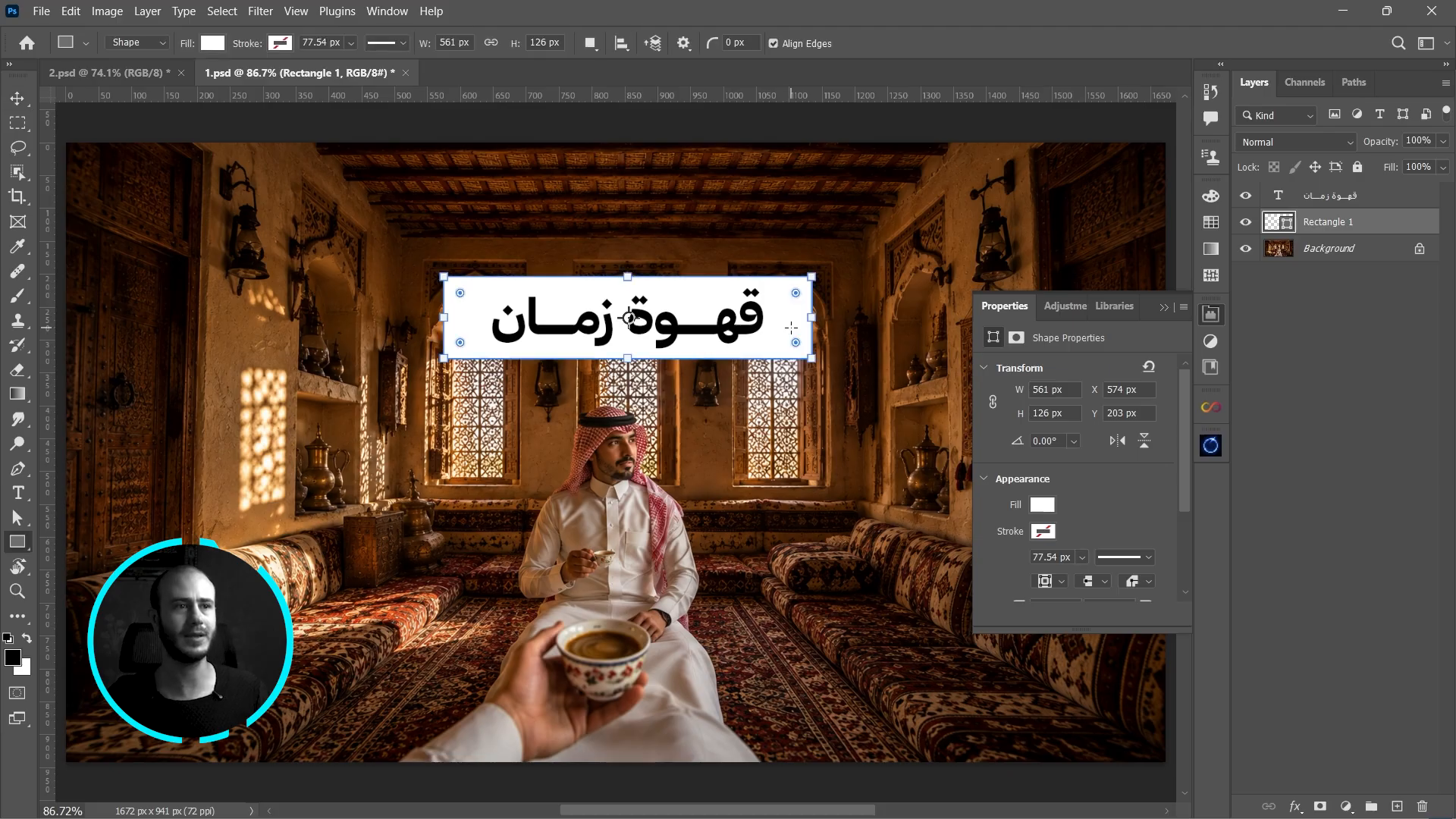
scroll(783, 281, up, 5)
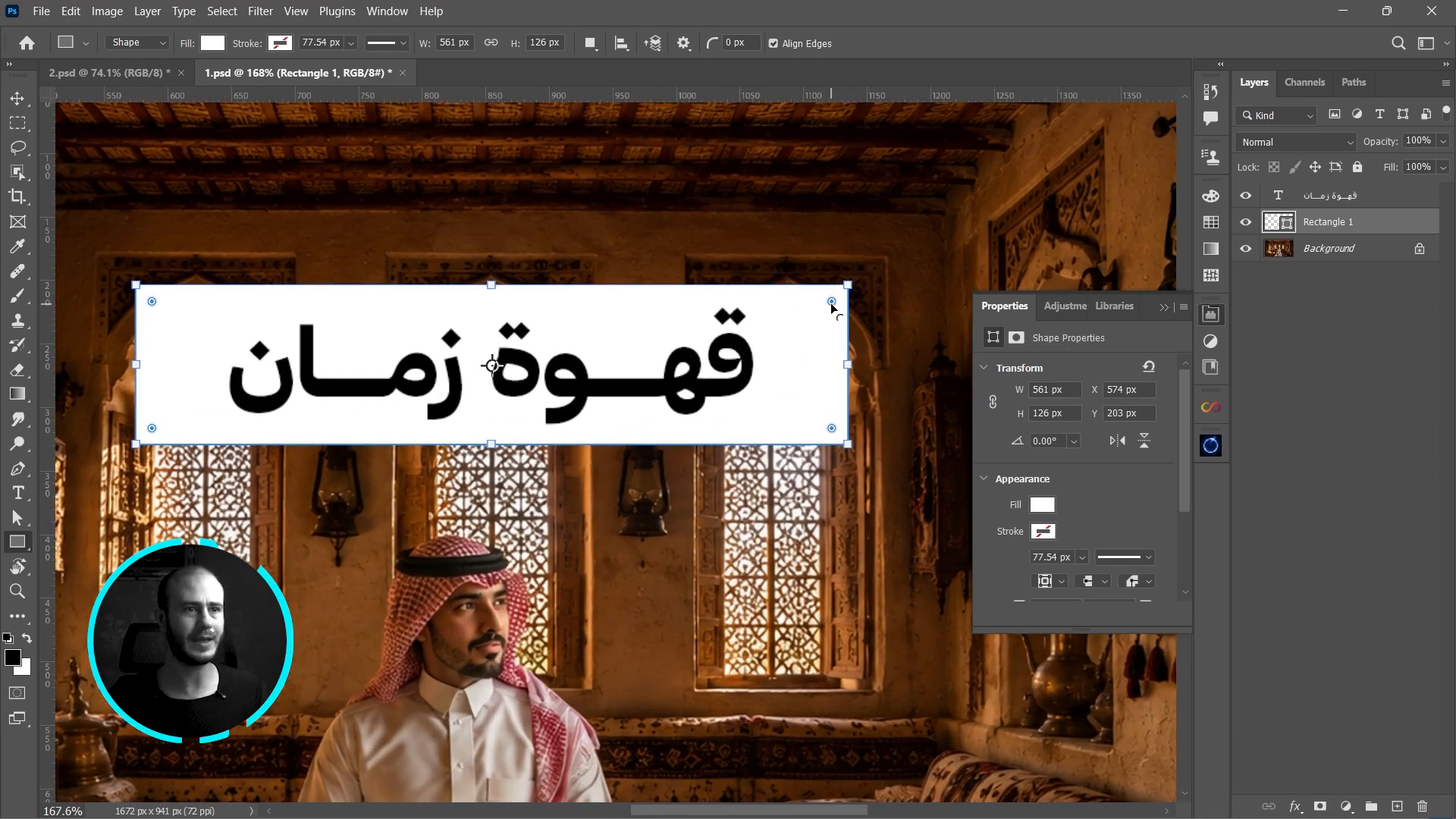
drag(831, 305, 818, 315)
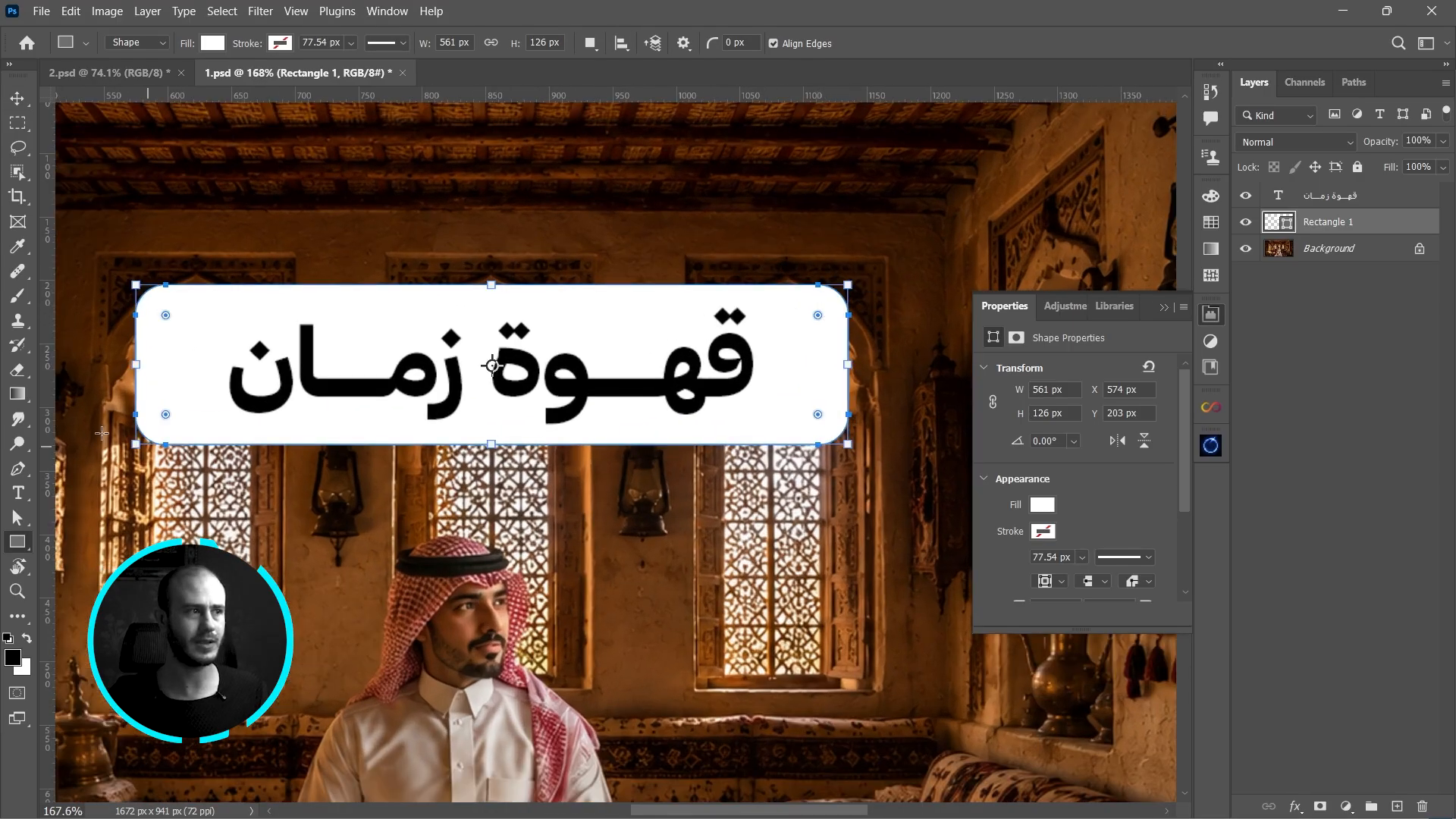
- Tighten the white rectangle around the text to about 483 px wide and 124 px high
drag(142, 363, 188, 363)
drag(842, 361, 799, 363)
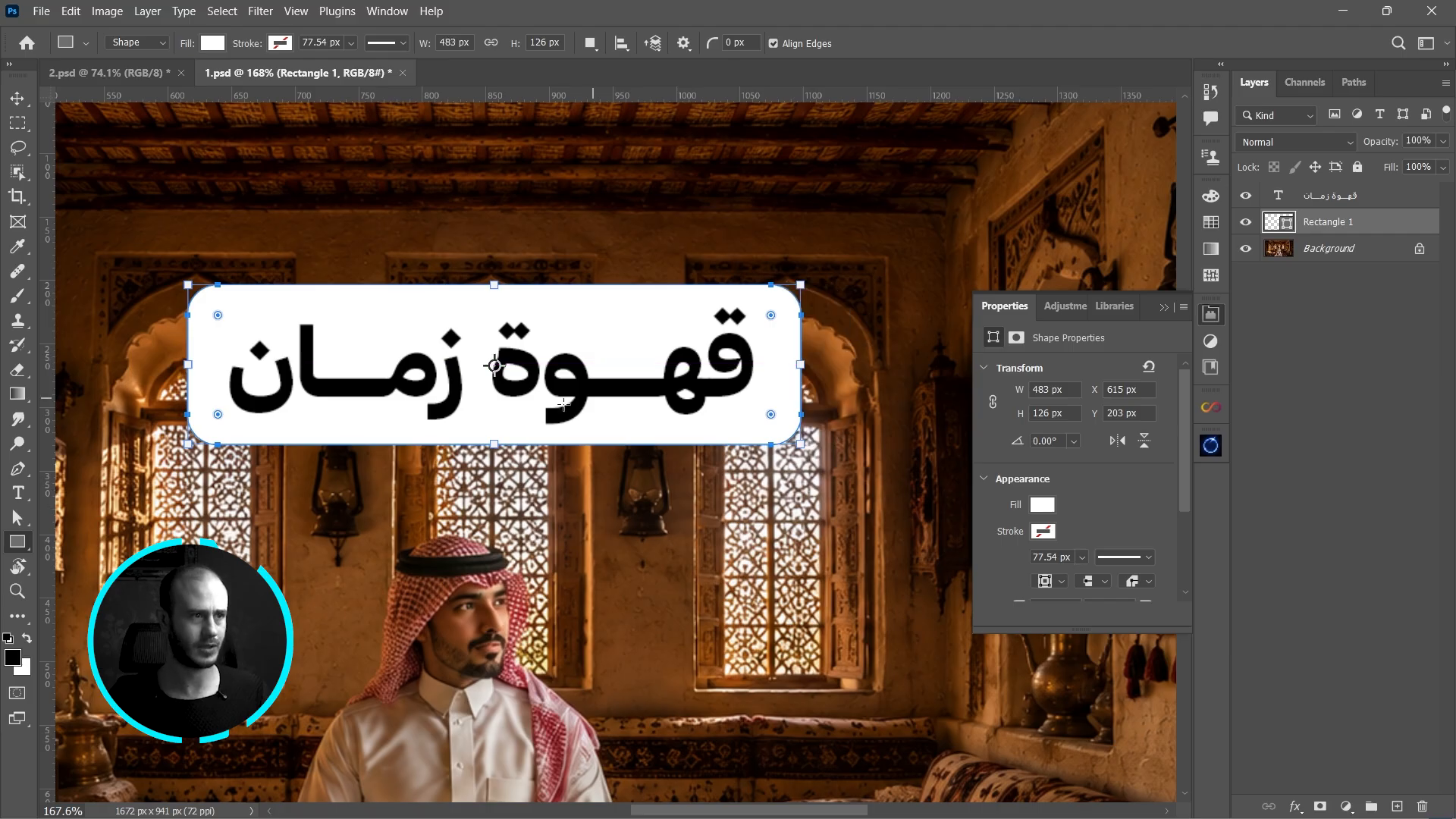
drag(494, 285, 494, 287)
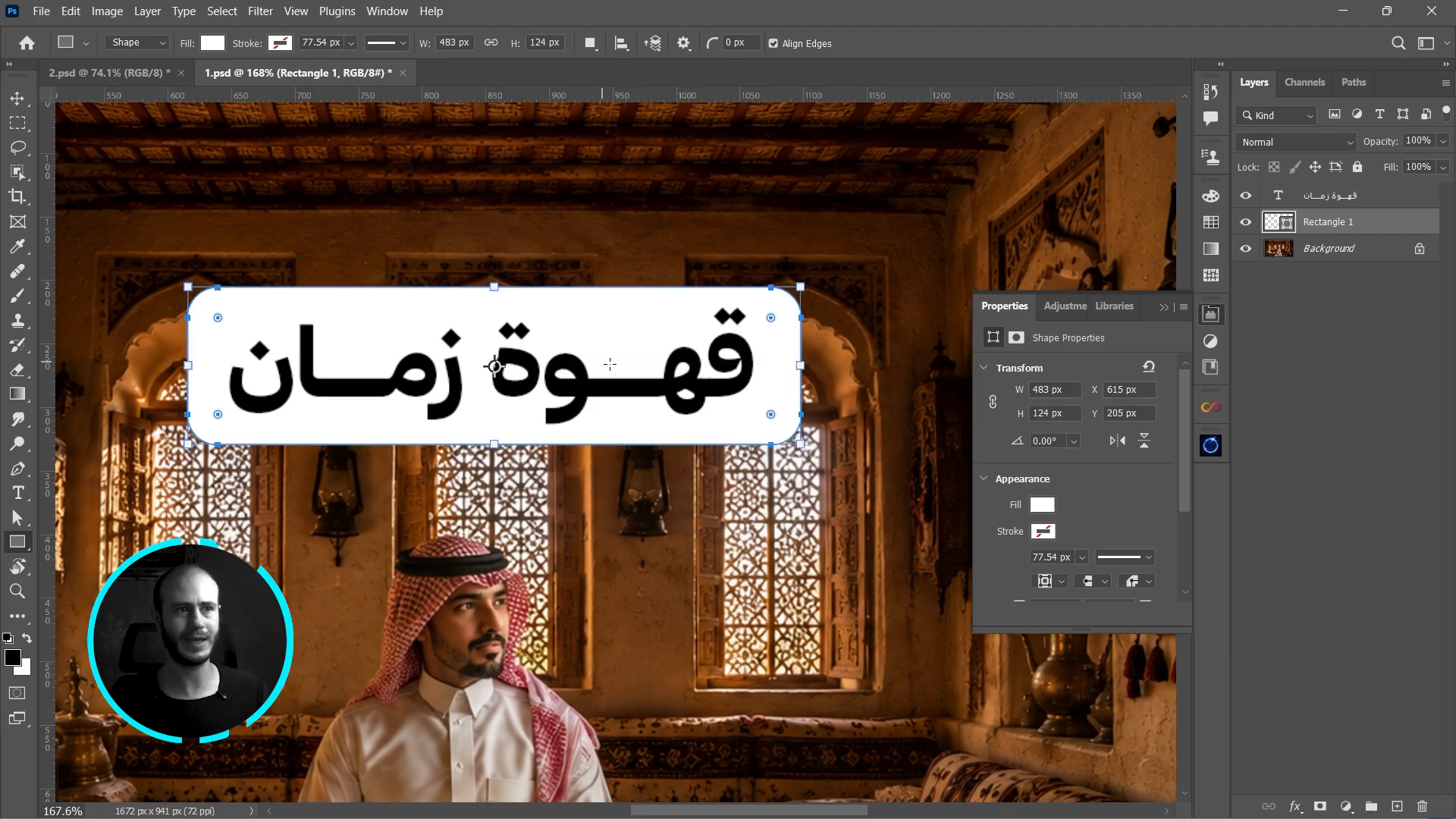
- Square off all the rectangle's corners and round only its top-right corner by about 23 px and its bottom-left corner by about 24 px
drag(217, 318, 206, 312)
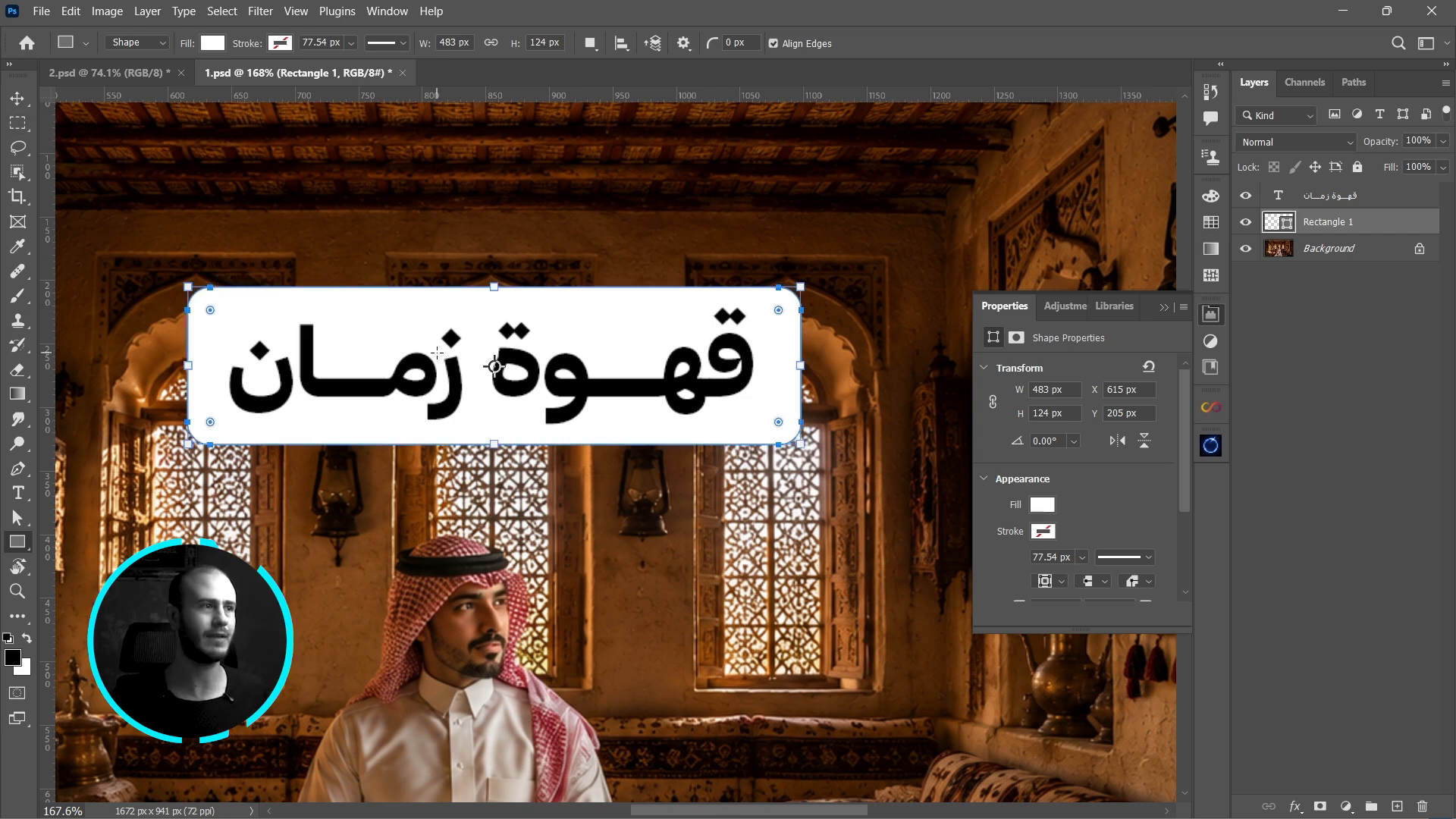
drag(781, 313, 800, 300)
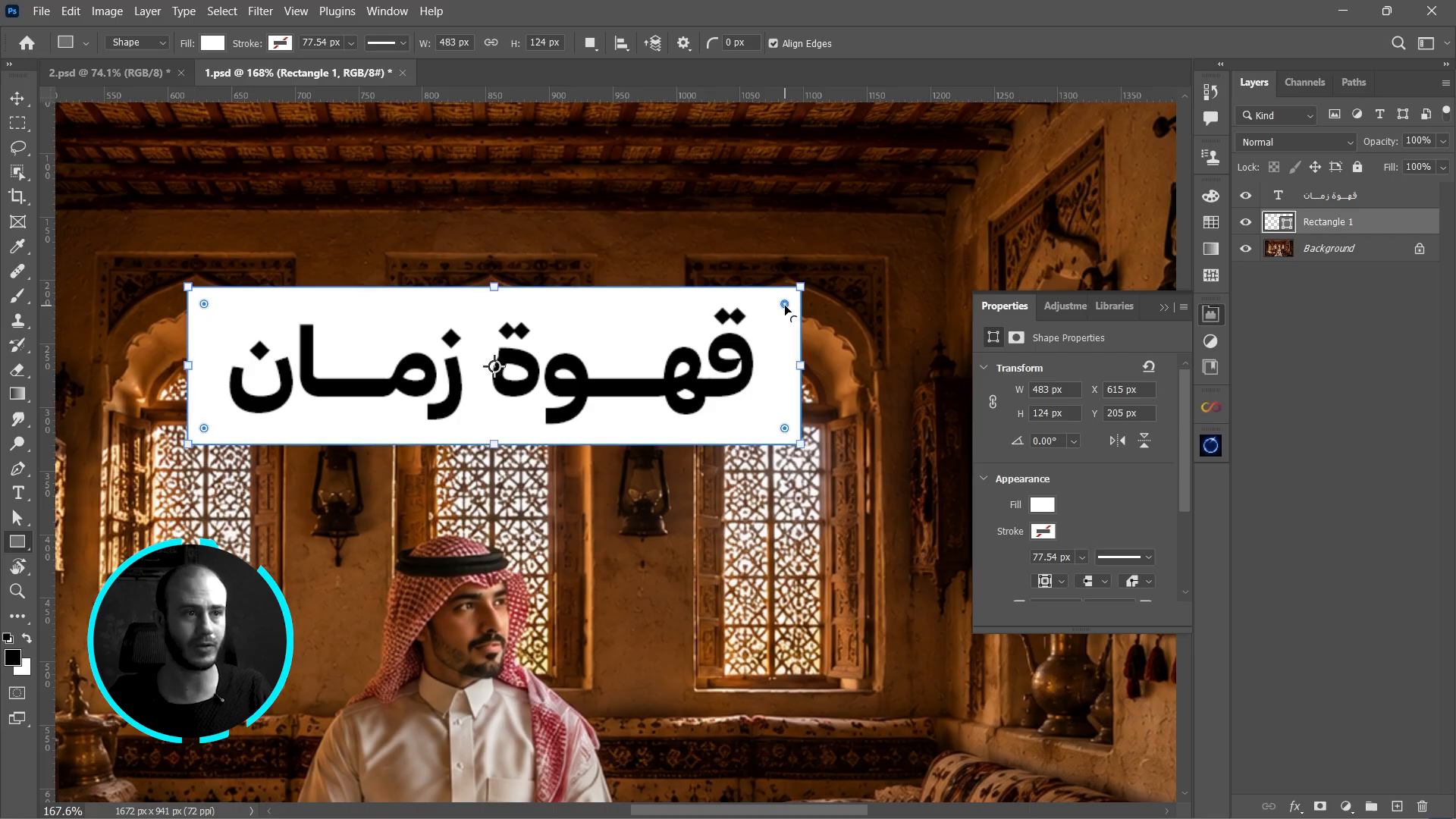
drag(784, 304, 788, 326)
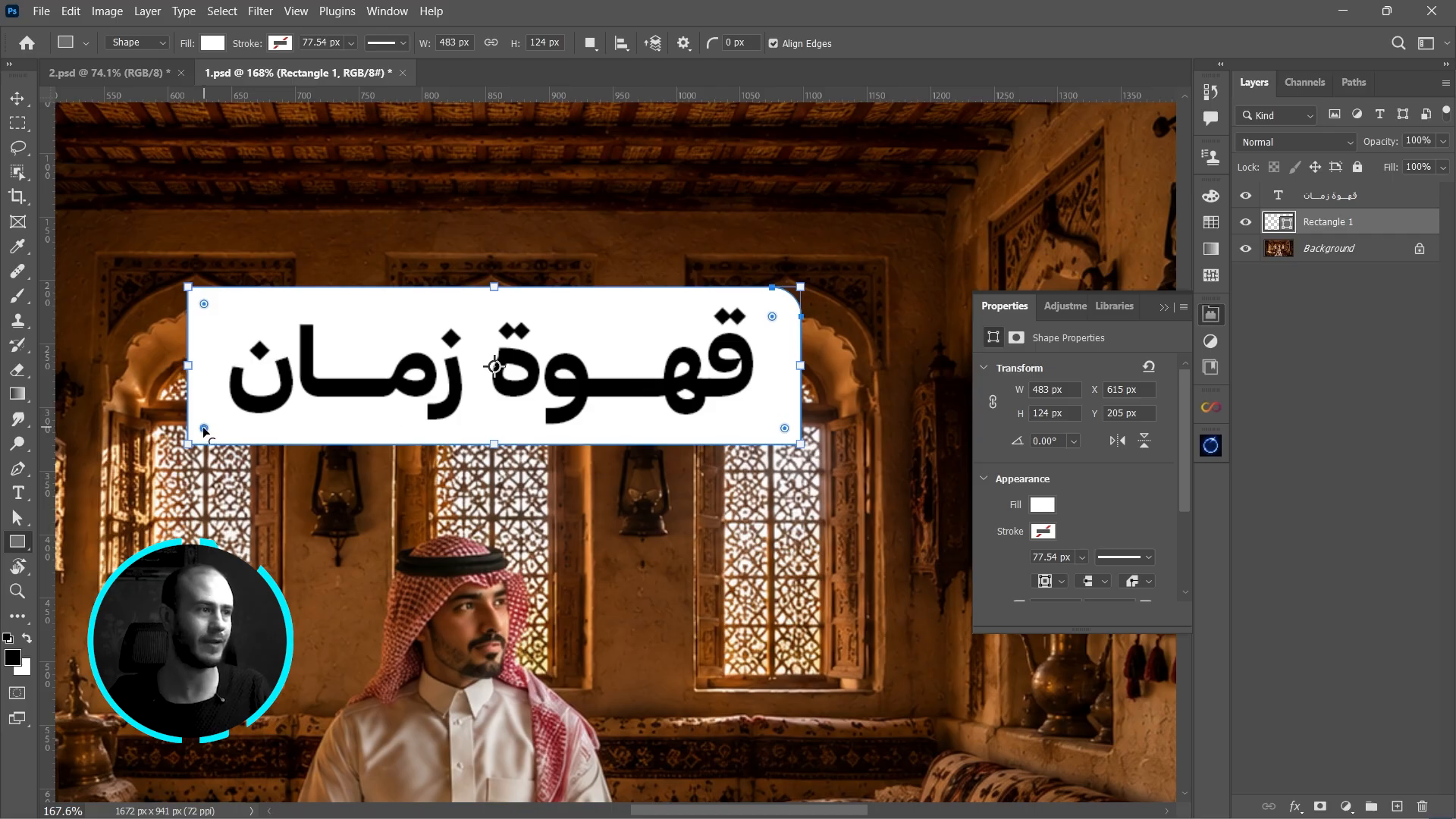
drag(204, 431, 220, 419)
- Set the rectangle's top-right corner radius to exactly 24 px
drag(1186, 425, 1185, 482)
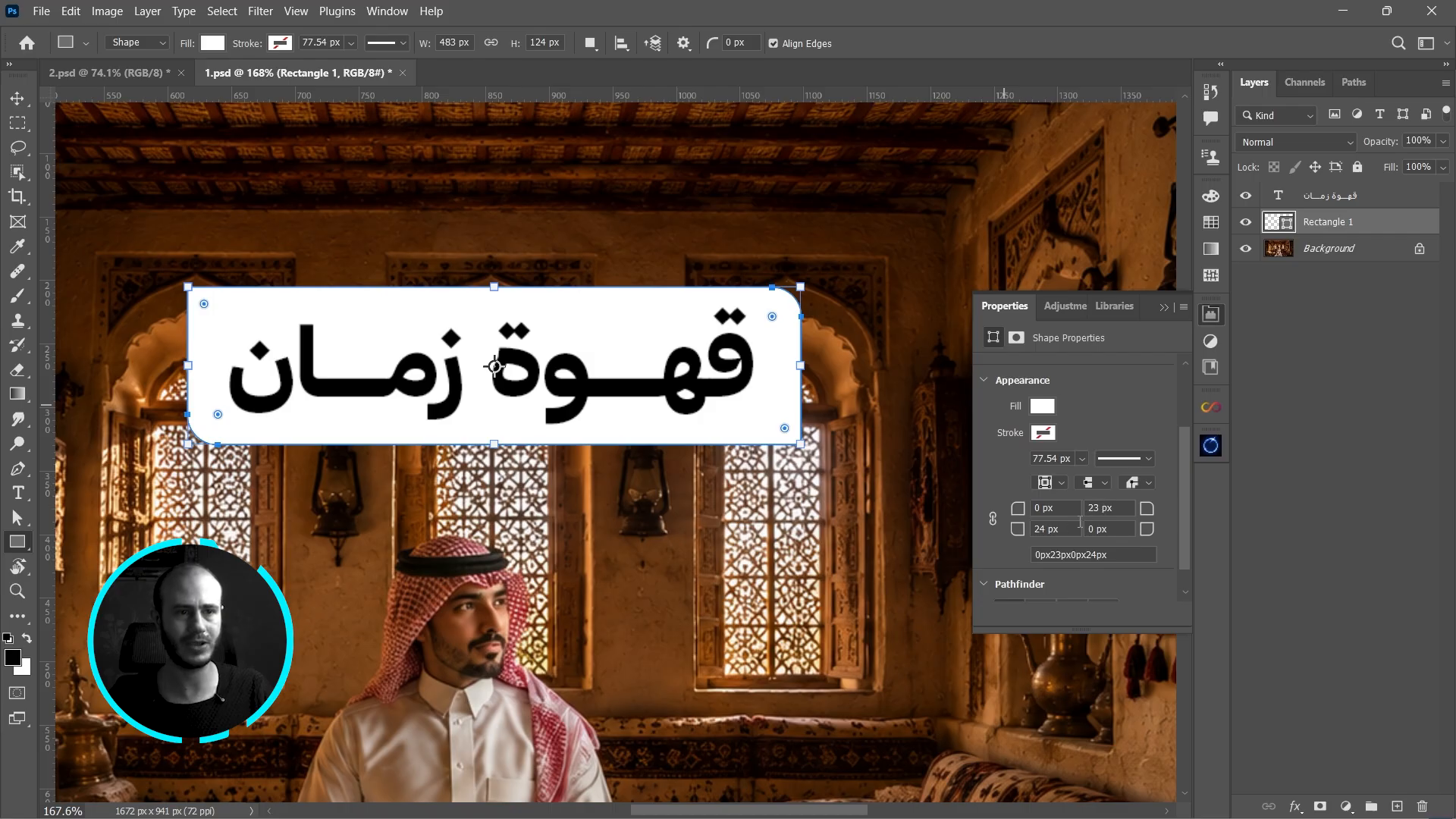
double_click(1098, 507)
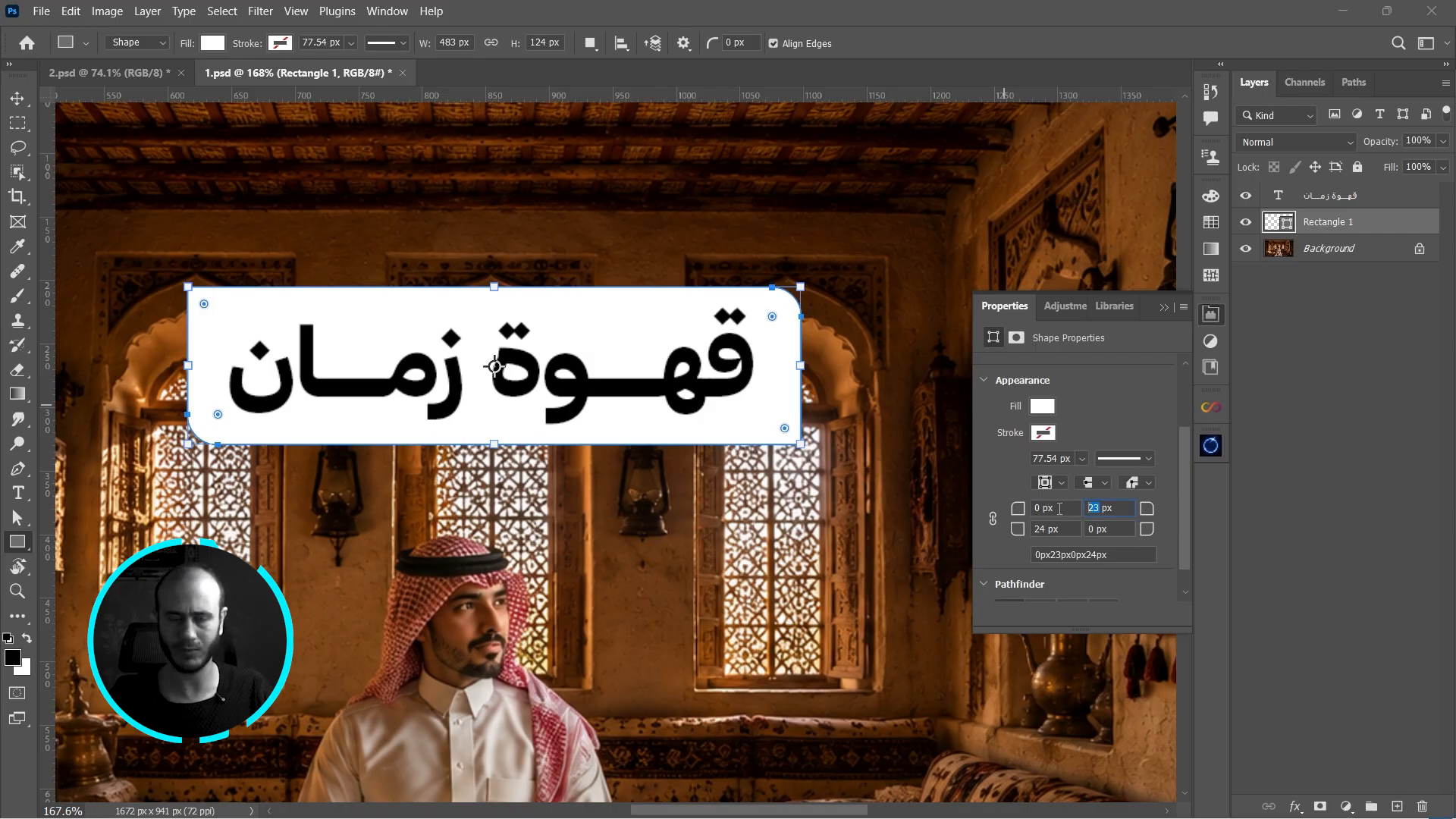
text(24)
key(Return)
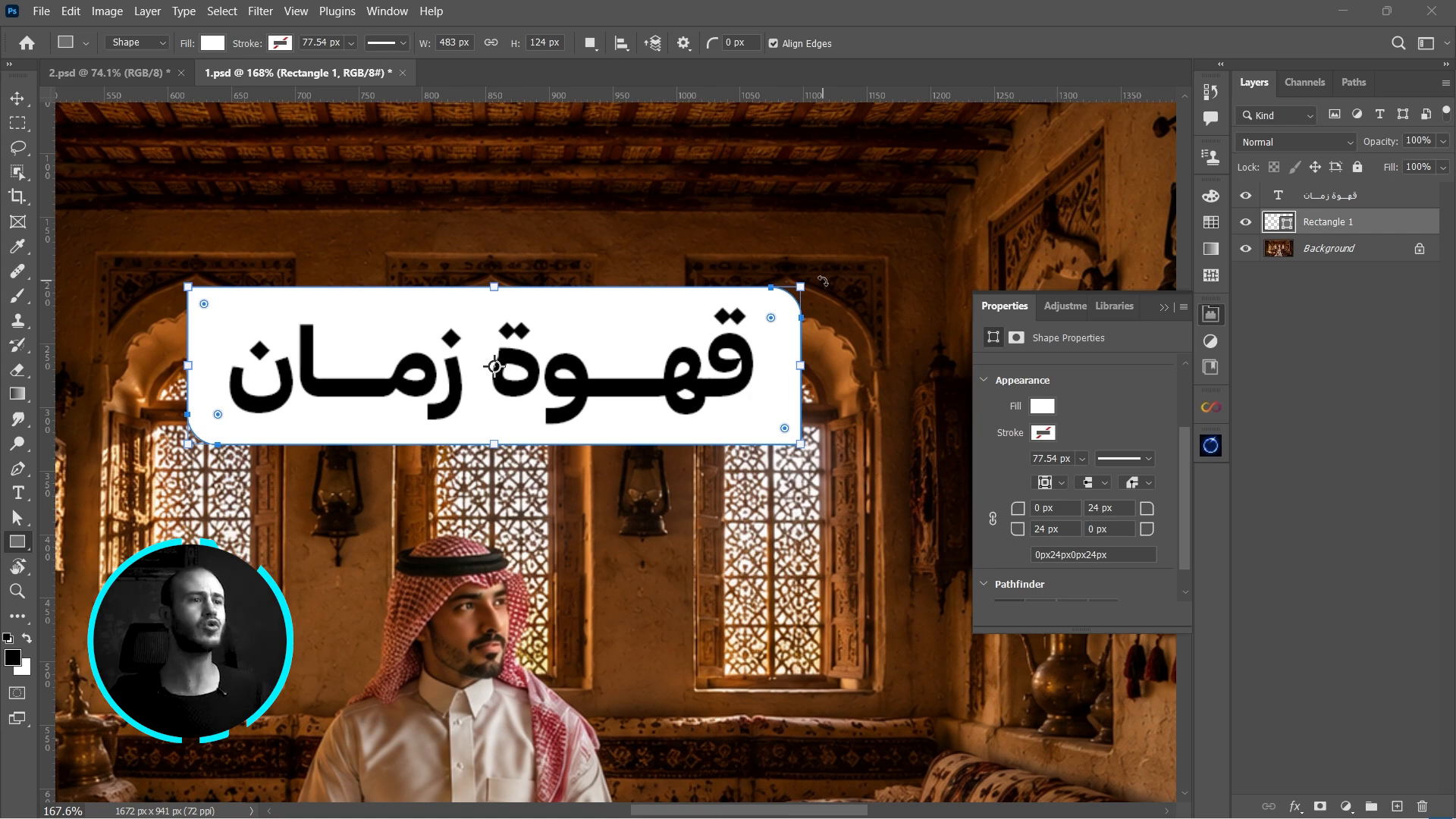
key(ctrl+0)
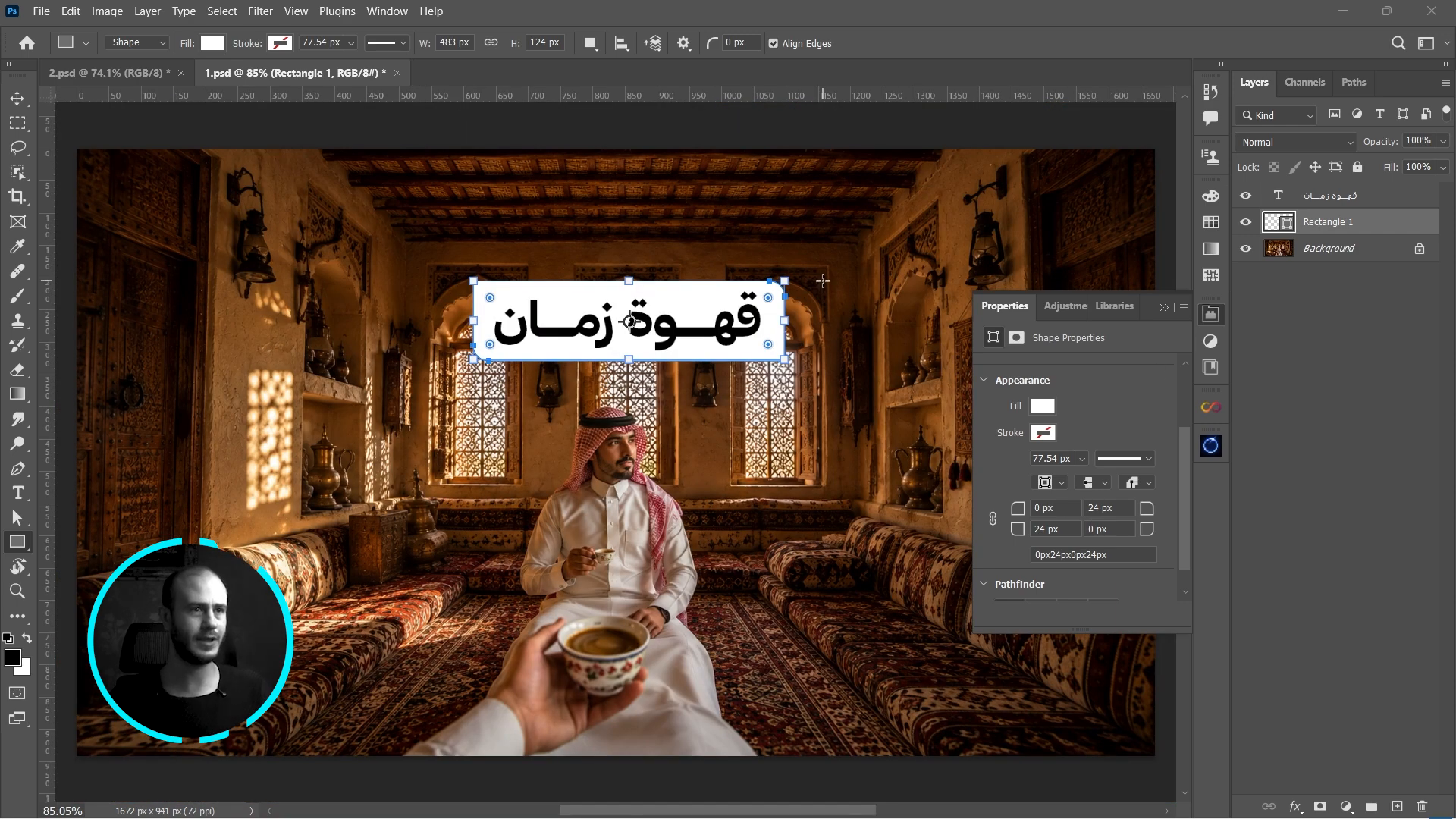
- Cut the text out of the white rectangle by setting the text layer's blend mode to Screen and its knockout to Shallow
click(17, 98)
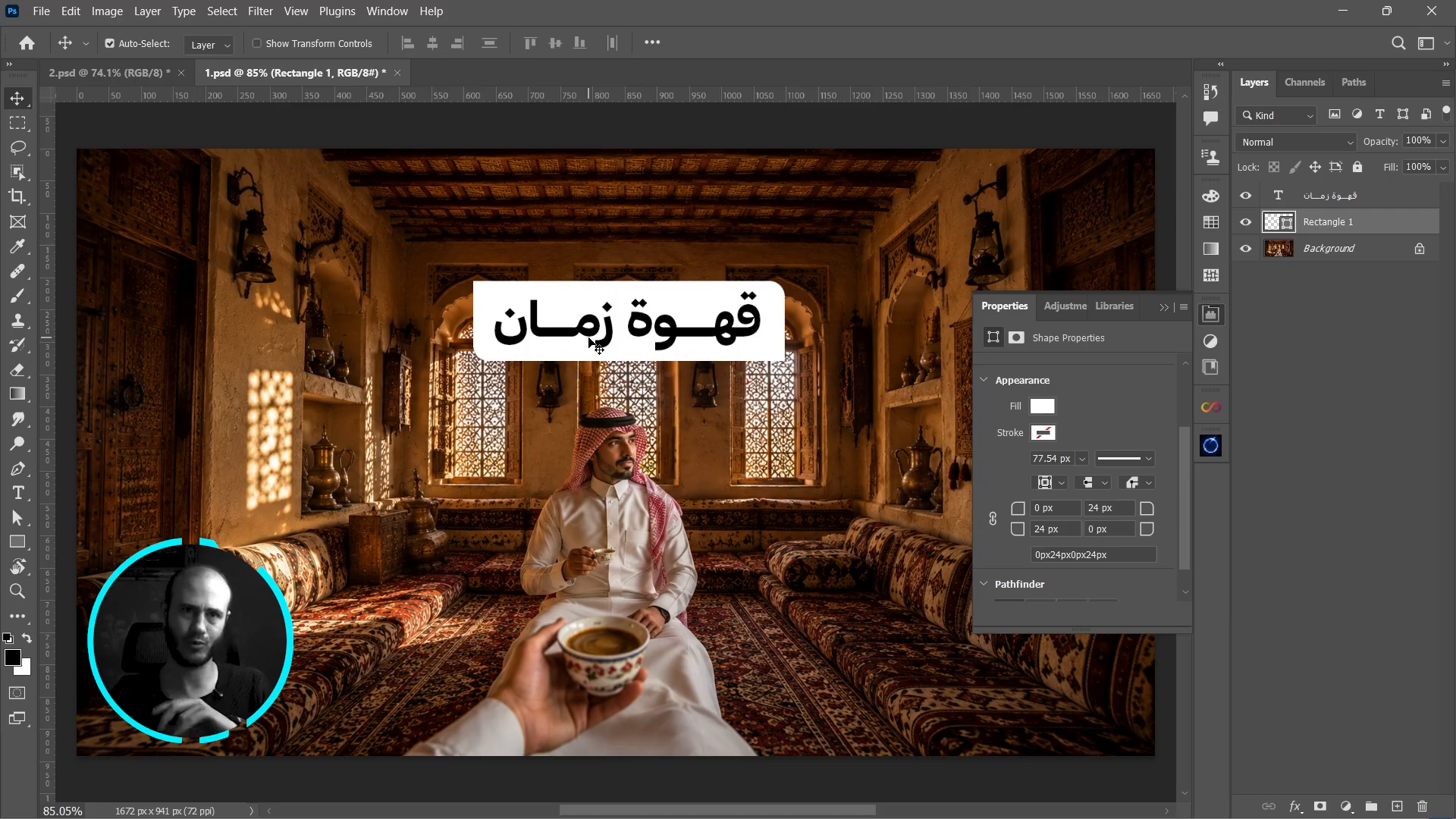
click(732, 347)
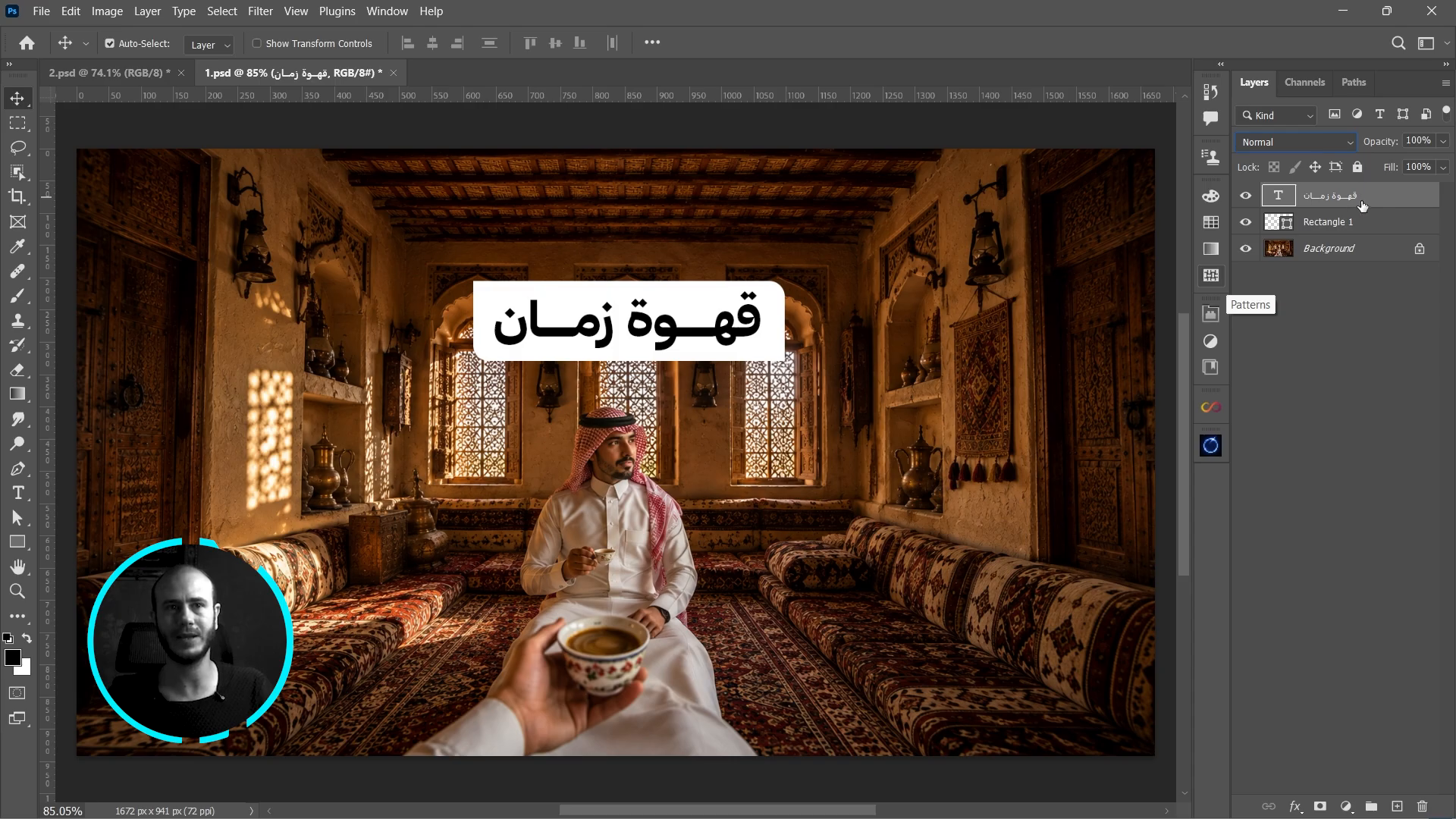
double_click(1362, 205)
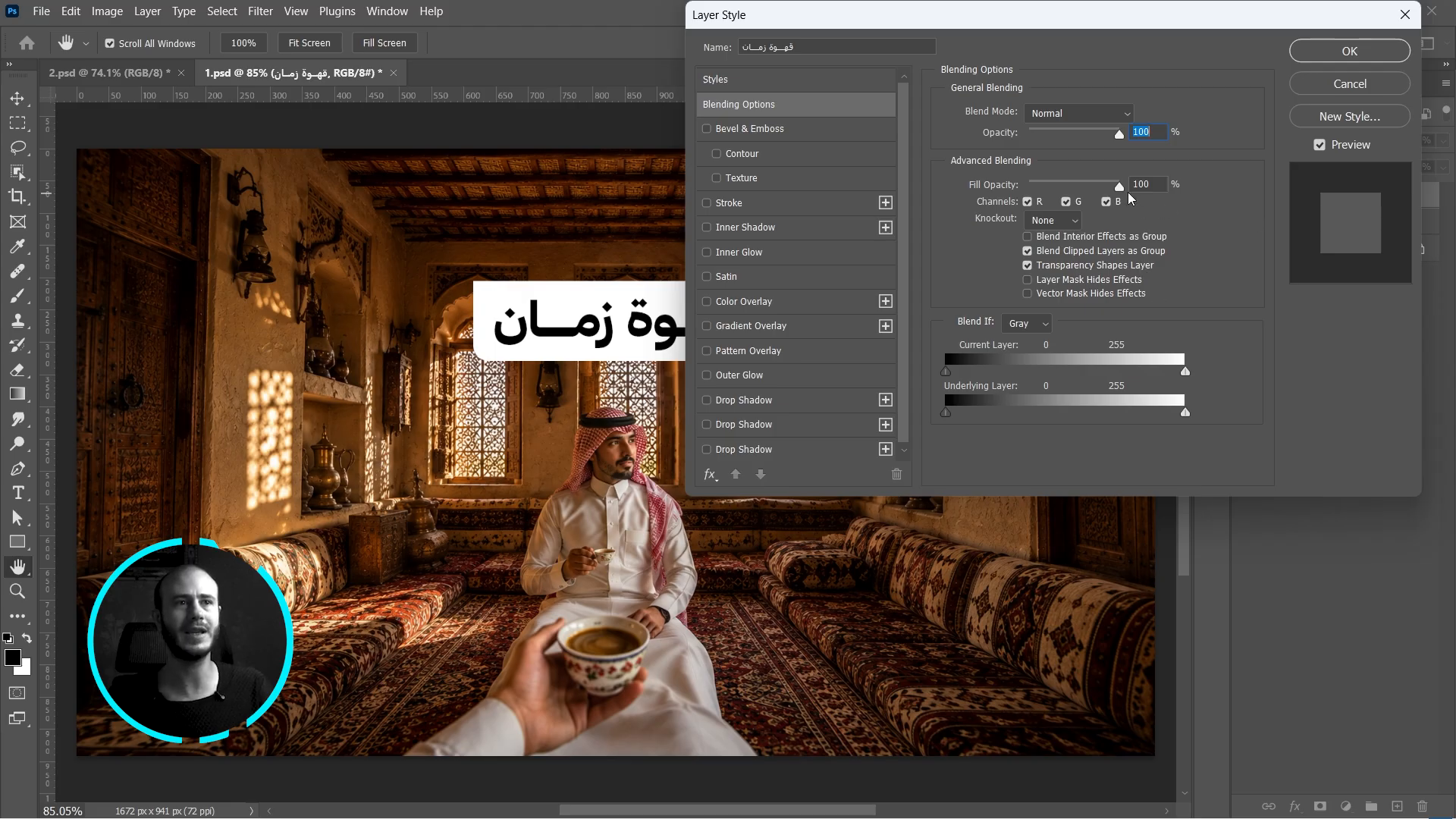
click(1097, 115)
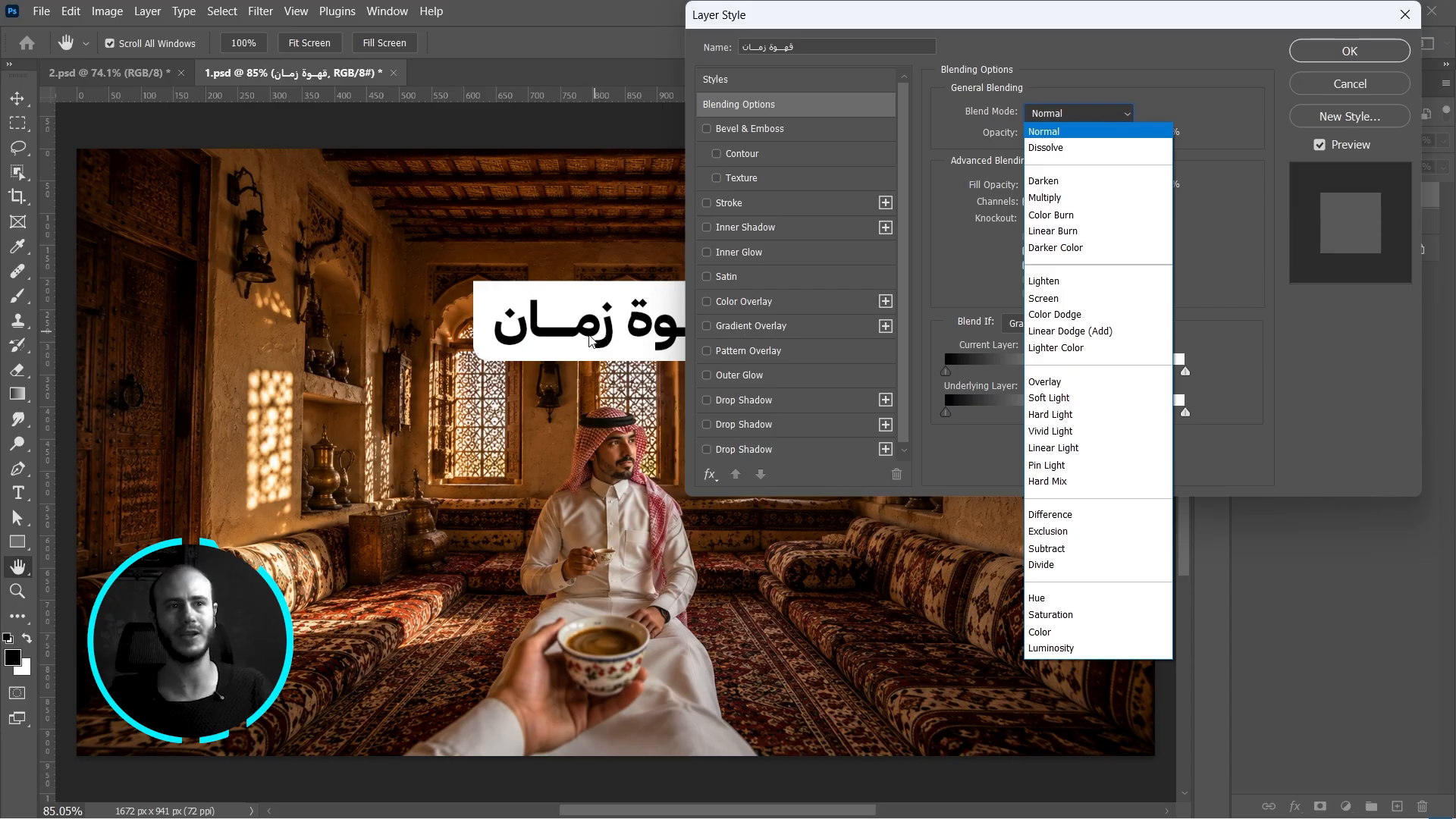
click(1050, 299)
click(1073, 222)
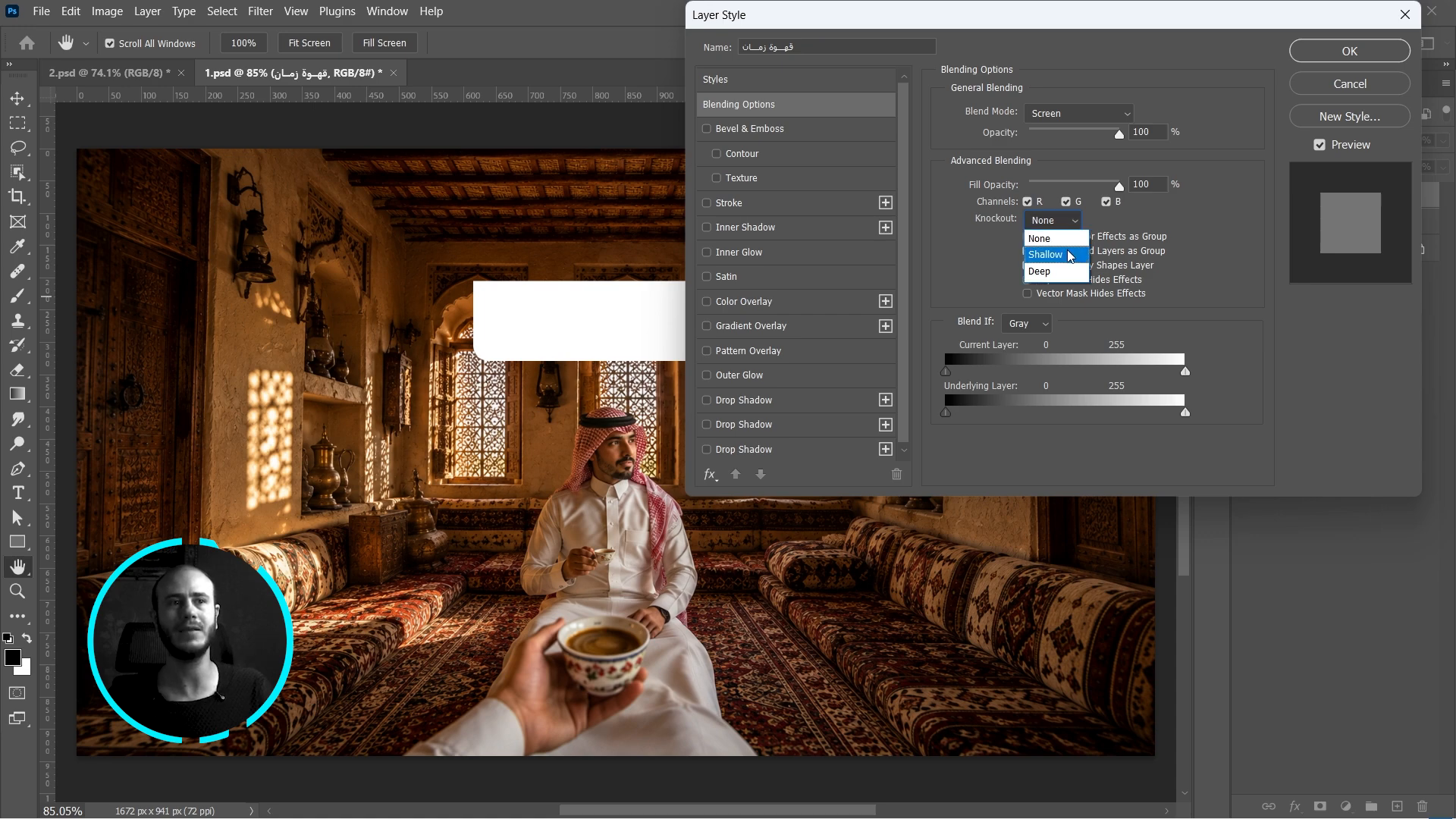
click(1070, 255)
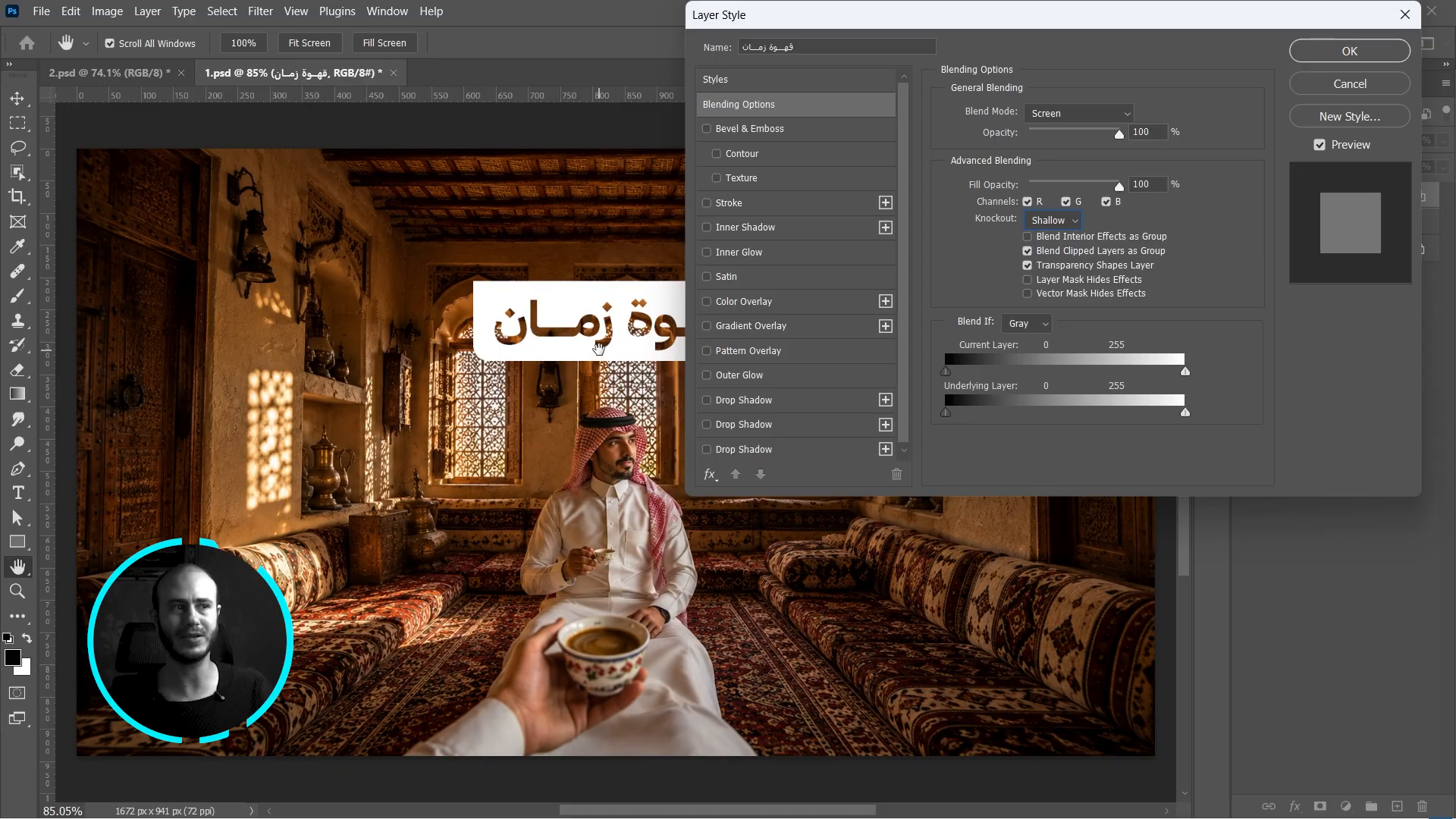
click(1348, 52)
- Group the text layer and Rectangle 1 together
shift+click(1373, 229)
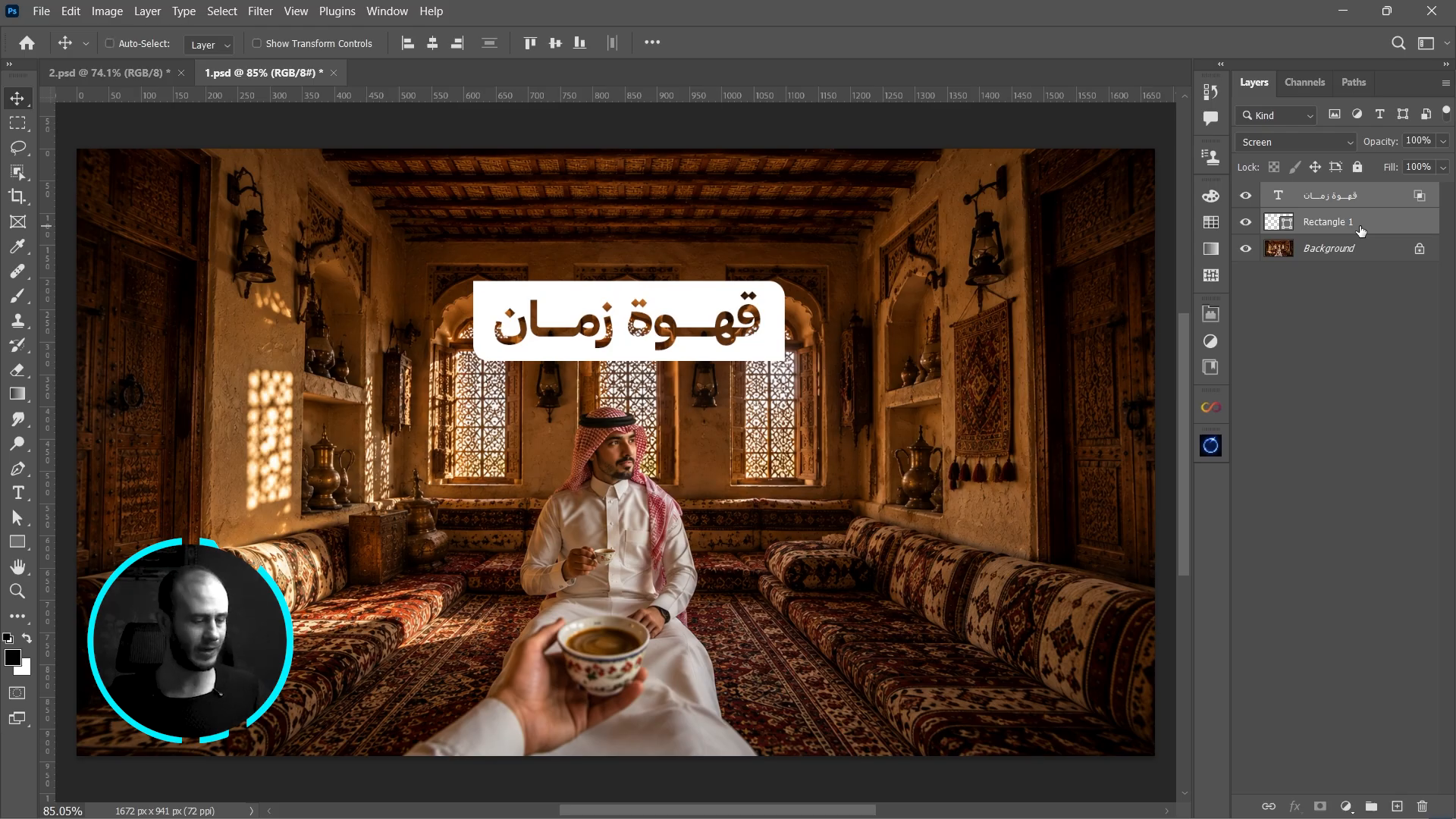
key(ctrl+g)
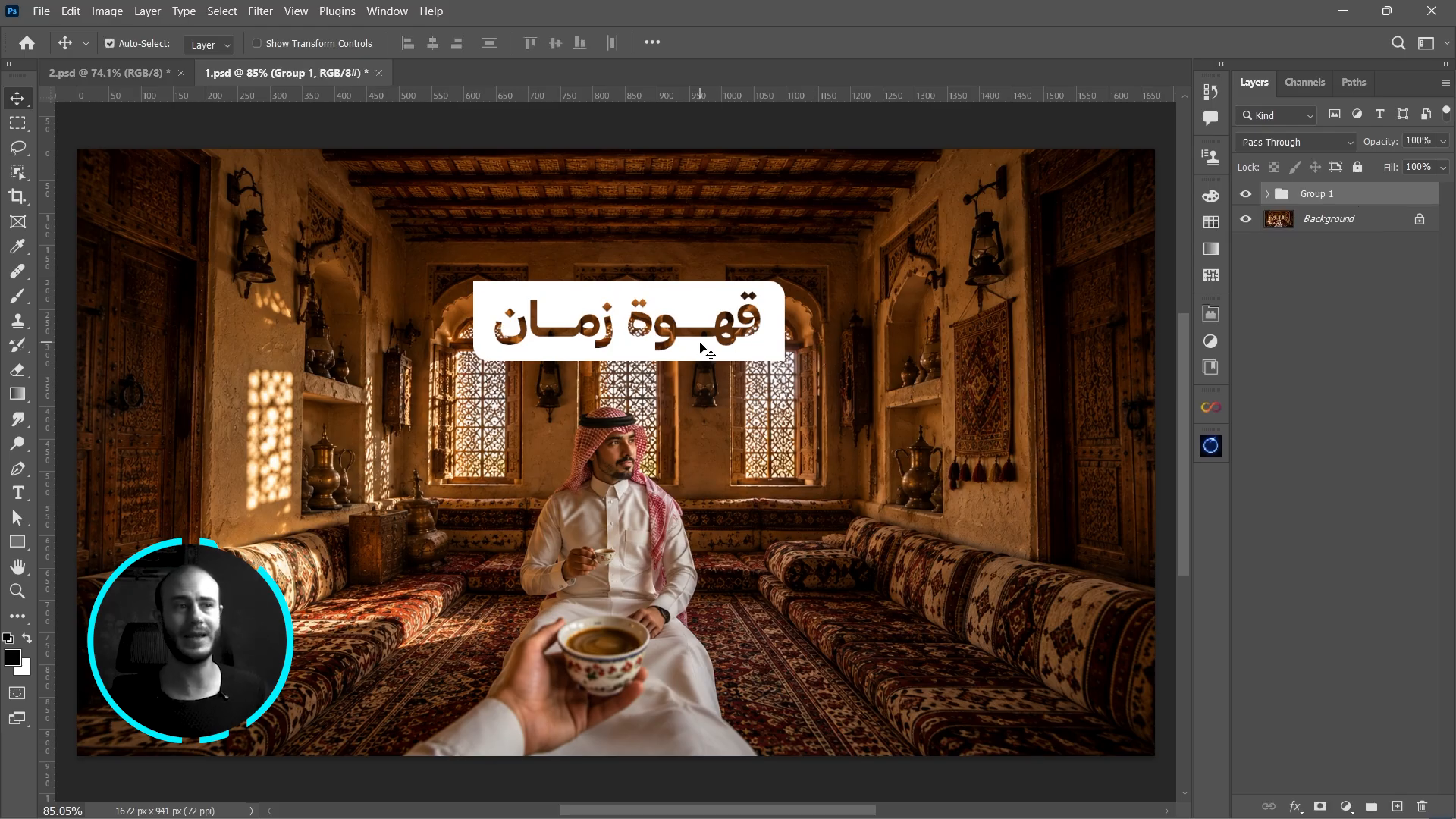
mouse_move(701, 350)
mouse_down()
mouse_move(846, 286)
mouse_move(1012, 316)
mouse_move(1031, 413)
mouse_move(959, 484)
mouse_move(641, 470)
mouse_move(620, 502)
mouse_move(730, 511)
mouse_move(815, 314)
mouse_move(815, 370)
mouse_move(713, 343)
mouse_up()
- Replace the word "زمان" in the knockout text with "الخليج" so it reads "قهوة الخليج"
ctrl+click(696, 333)
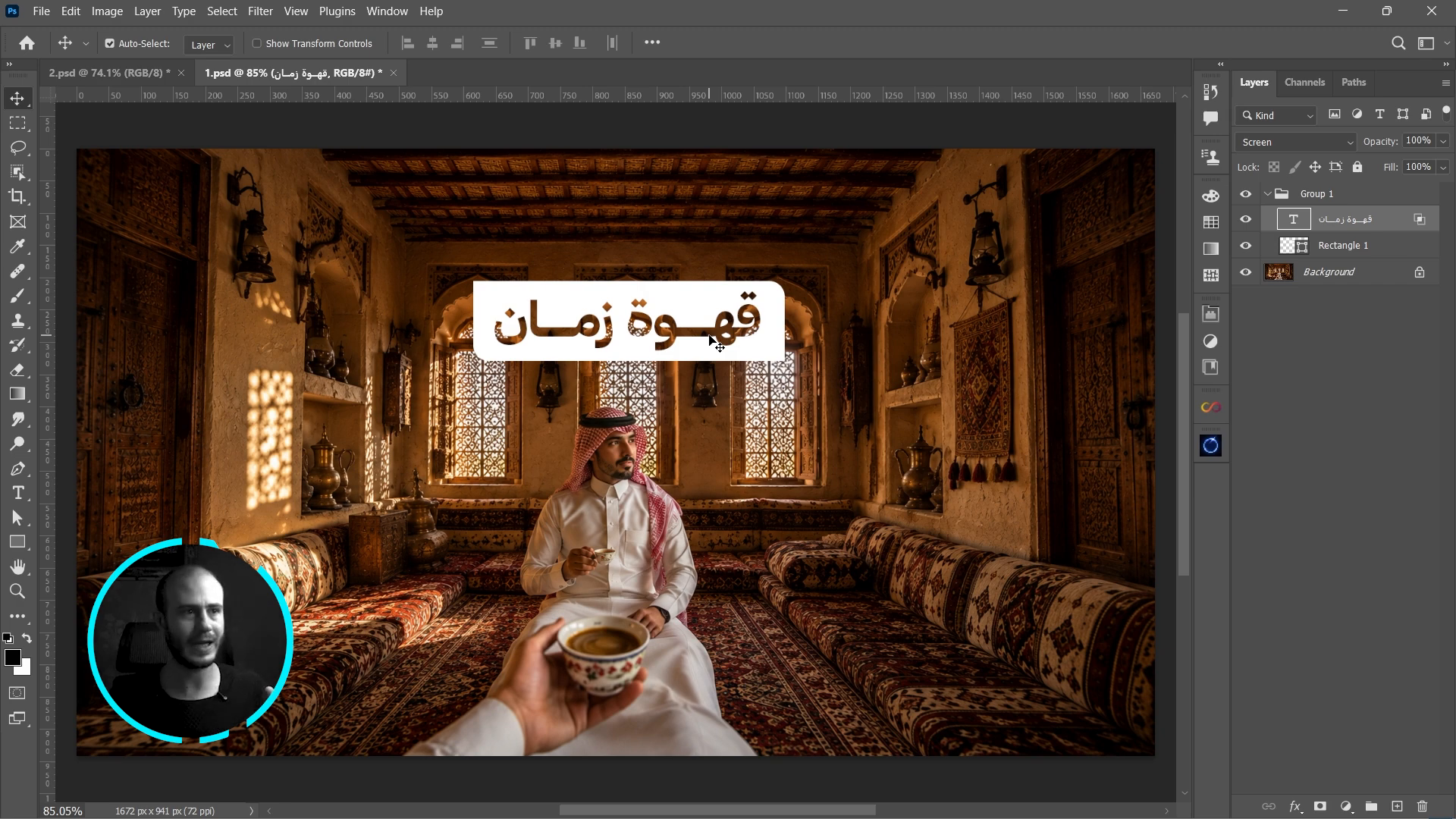
double_click(713, 343)
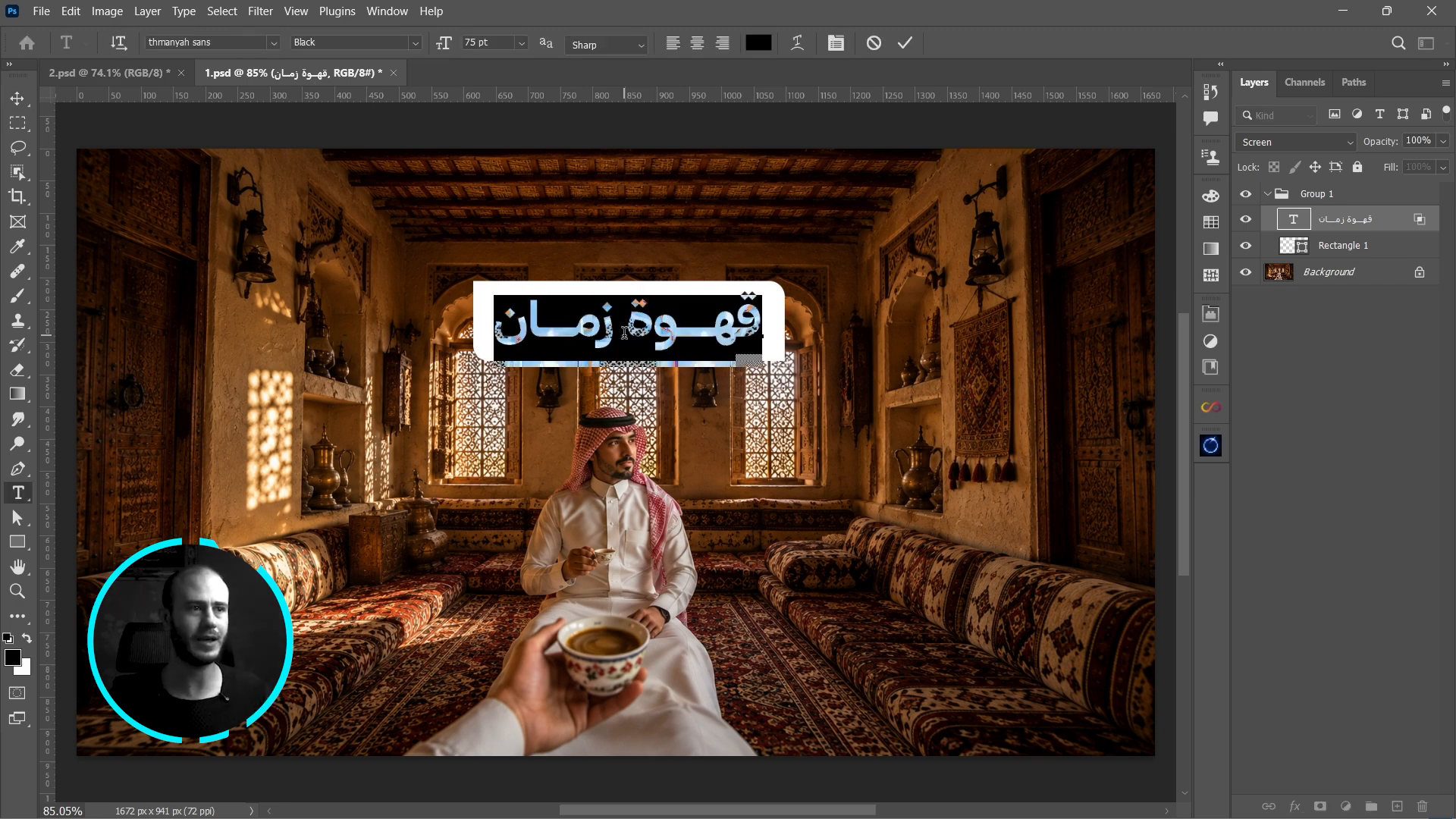
drag(615, 334, 489, 336)
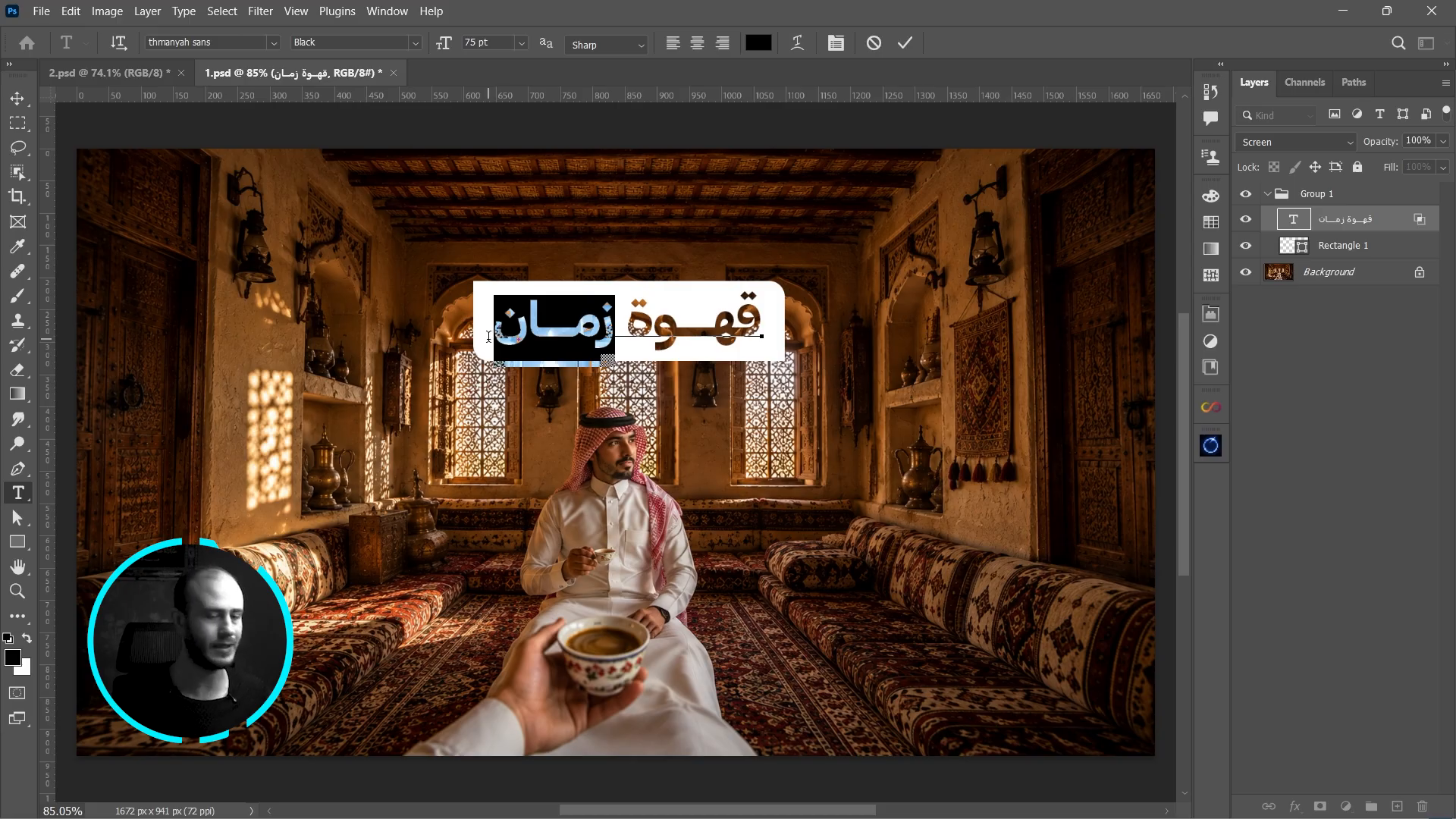
key(BackSpace)
text(الخليج)
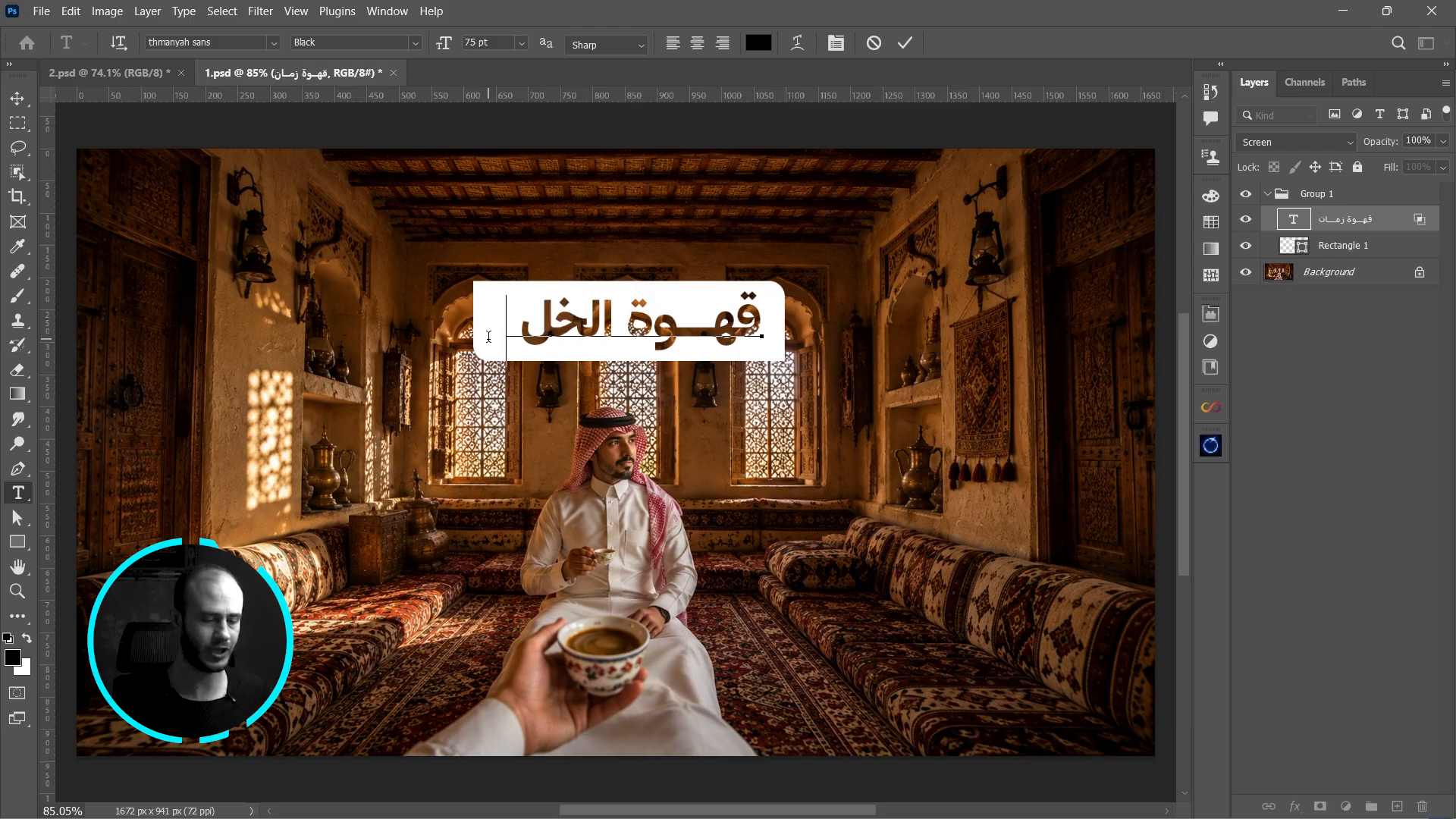
key(ctrl+Return)
- Nudge the edited text to the right until it sits centered on the white rectangle
key(Right)
key(Right)
key(Right)
key(Right)
key(Right)
key(Right)
key(Right)
key(Right)
key(Right)
key(Right)
key(Right)
key(Right)
key(Right)
key(Right)
key(Right)
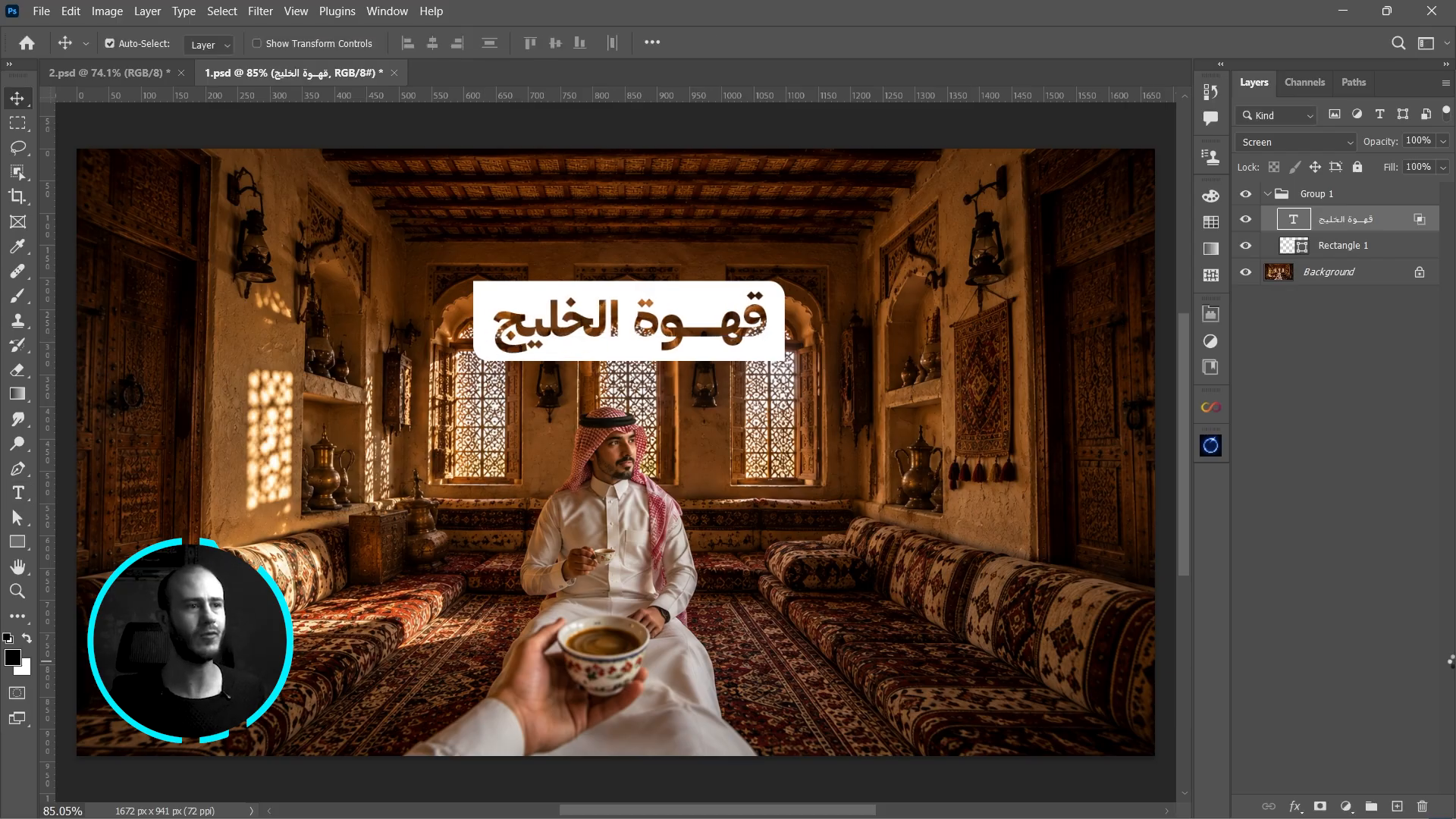
- Try moving the whole Group 1 banner up and to the left on the photo, and undo the move
click(1305, 199)
drag(719, 312, 685, 263)
key(ctrl+z)
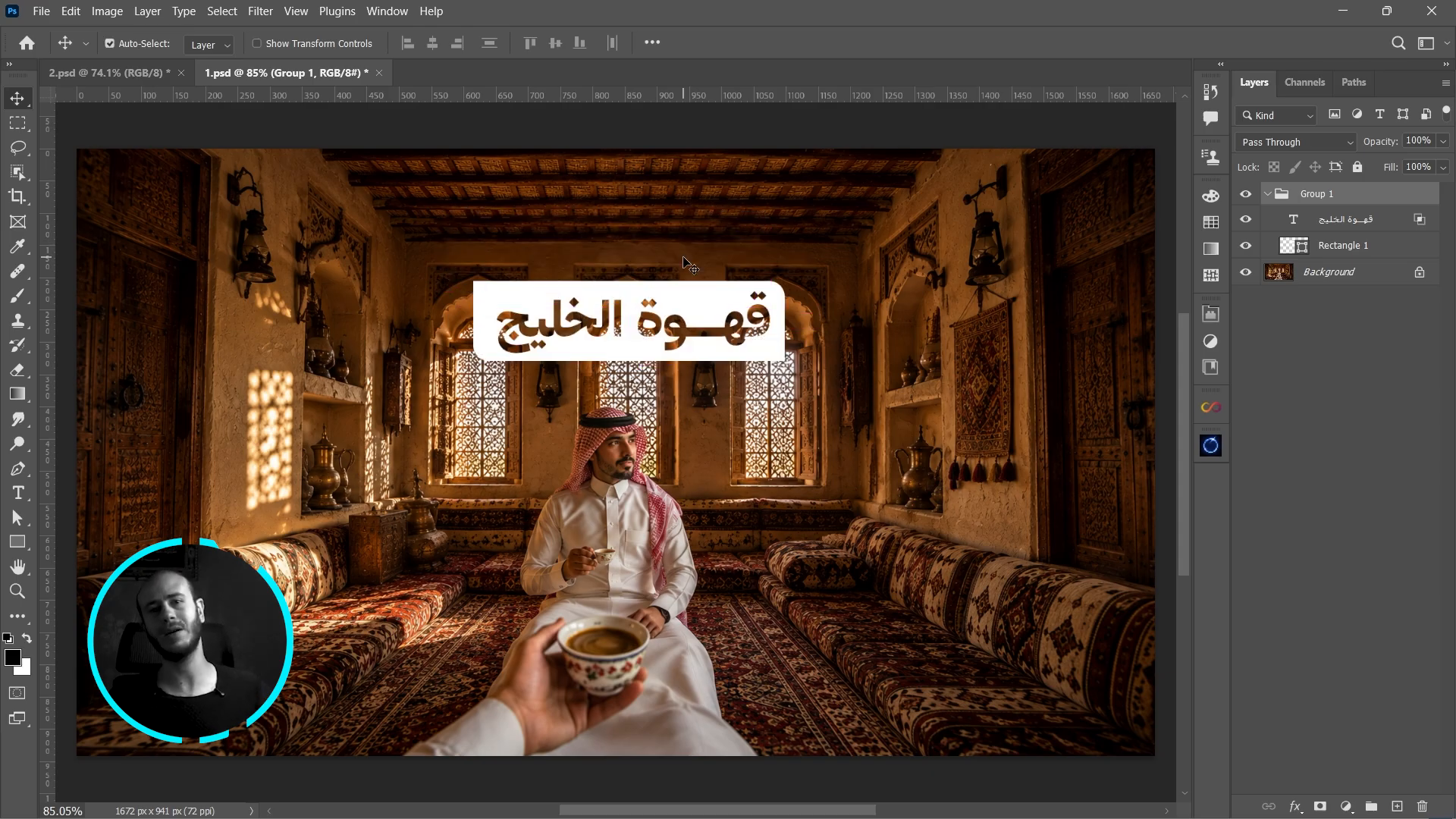